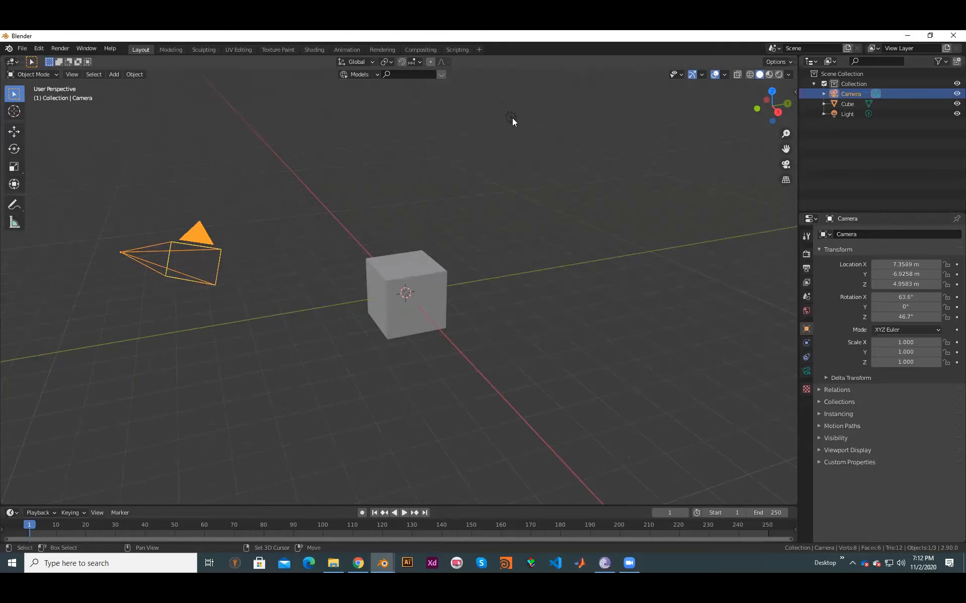
Step: Delete the camera and the light from the default scene, and select the cube
key(x)
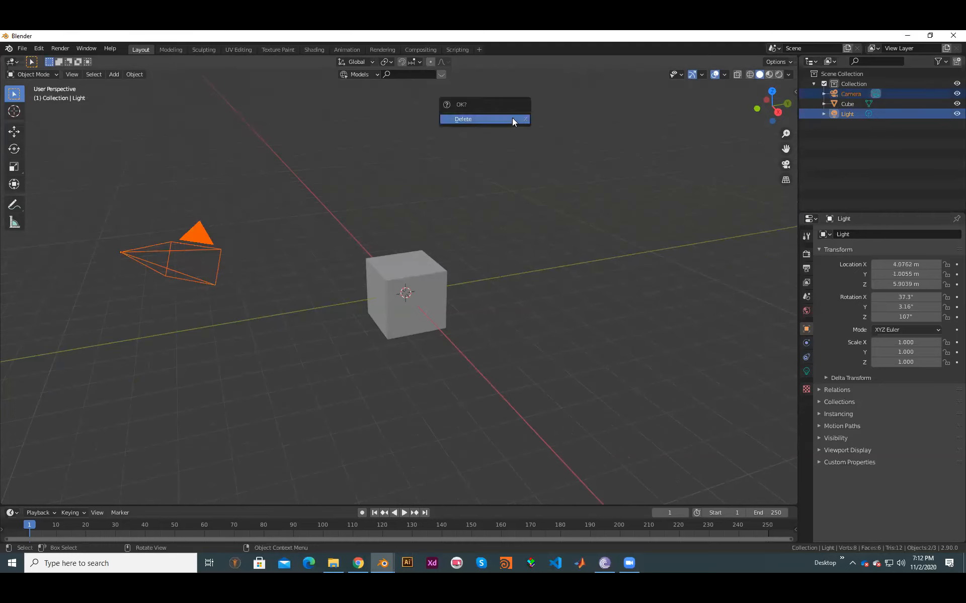
click(468, 119)
click(442, 310)
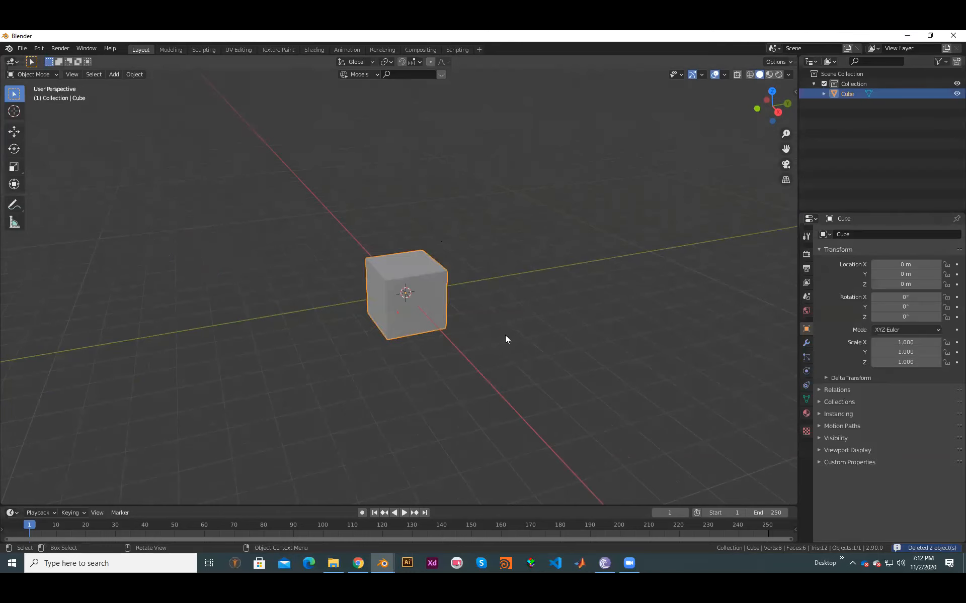
middle_drag(522, 358, 391, 352)
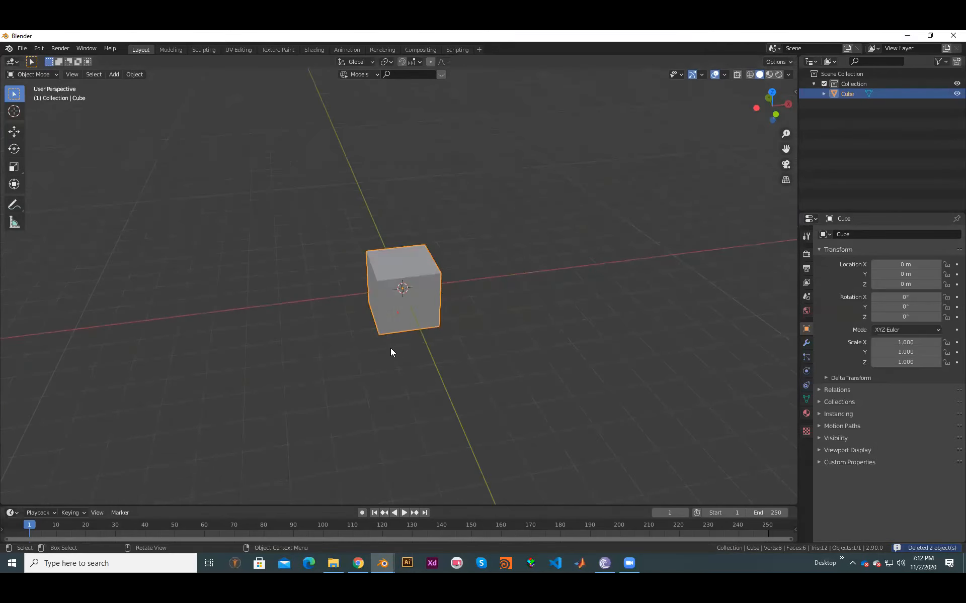
scroll(448, 342, up, 5)
scroll(420, 302, down, 2)
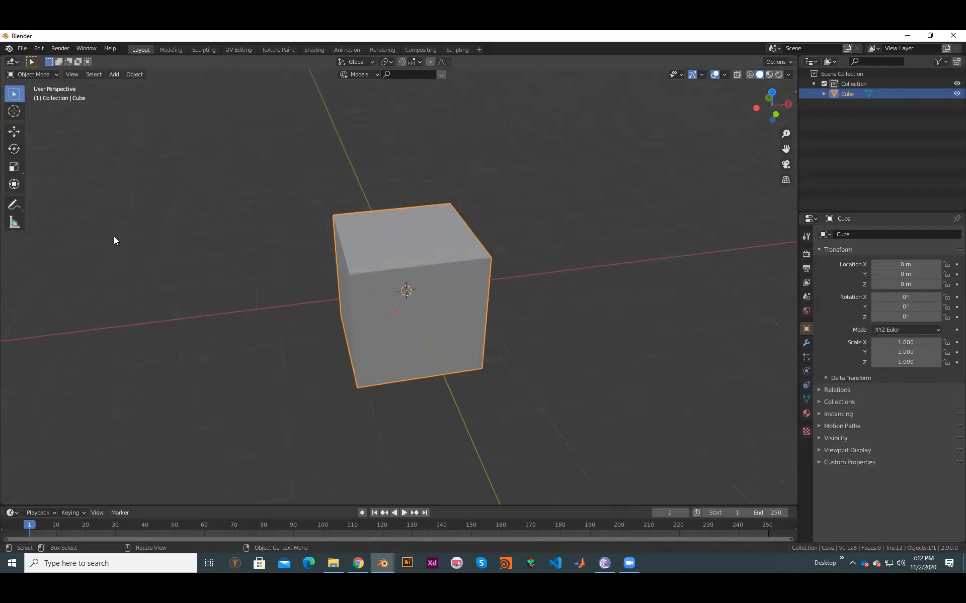
scroll(450, 310, down, 2)
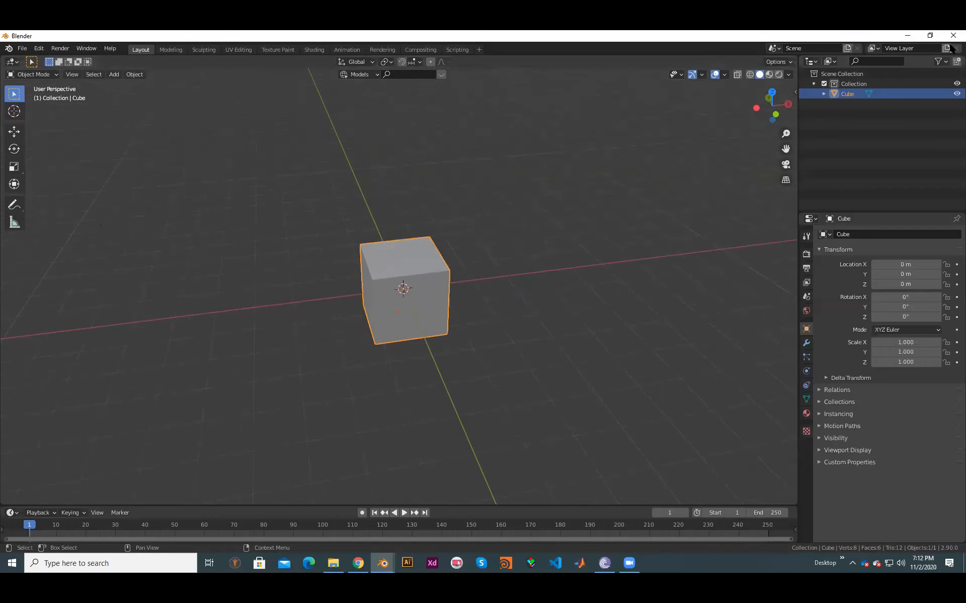
Step: Close the current session, relaunch Blender with a fresh default scene, and dismiss the splash screen
click(500, 315)
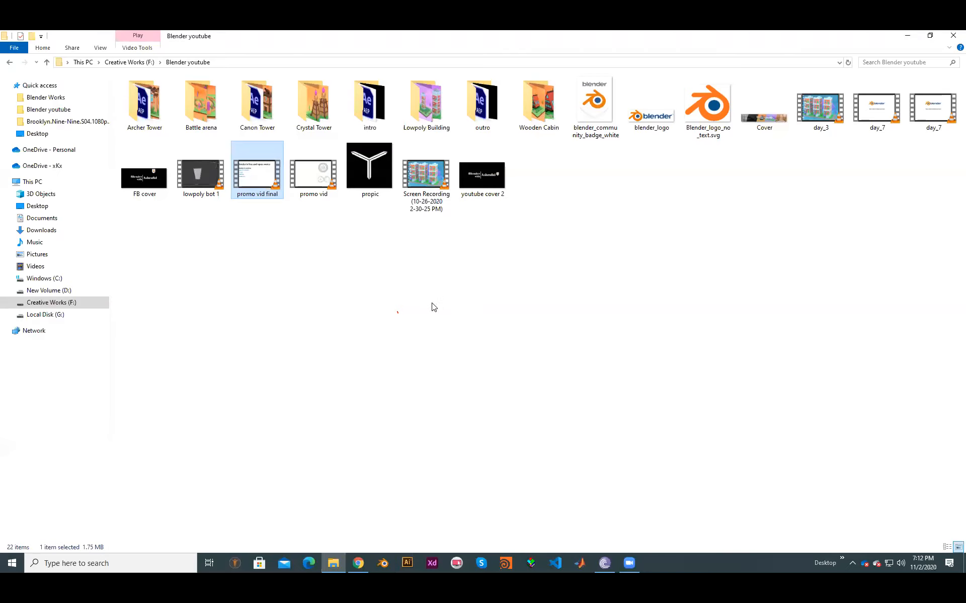
click(383, 562)
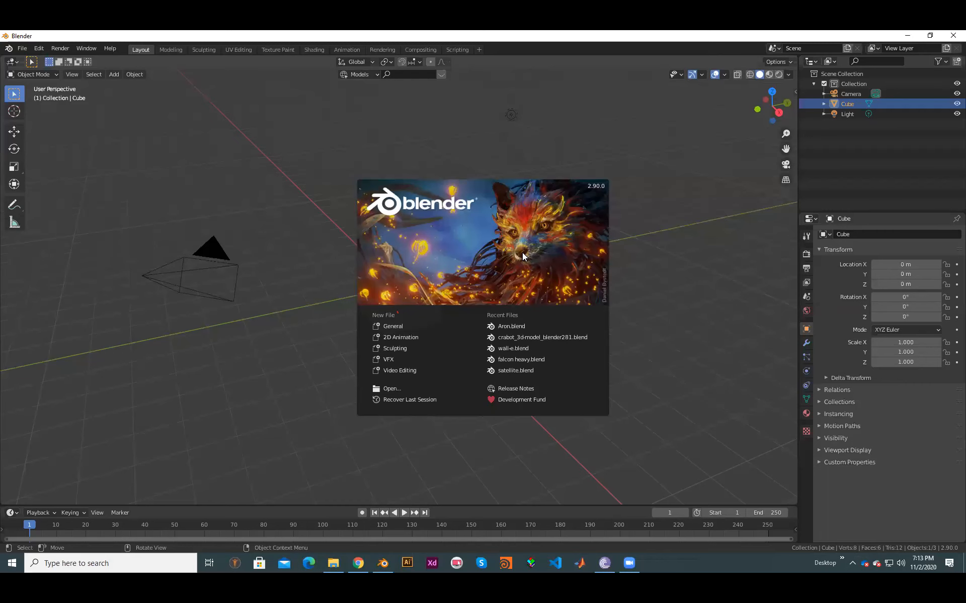
click(242, 322)
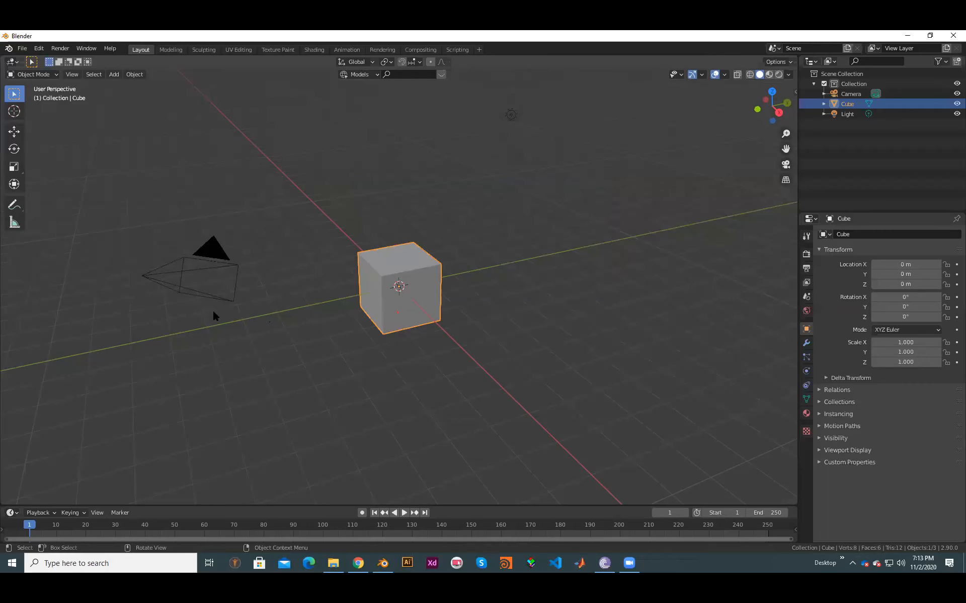
Step: Delete the camera and the light from the new scene, and select the cube
click(203, 268)
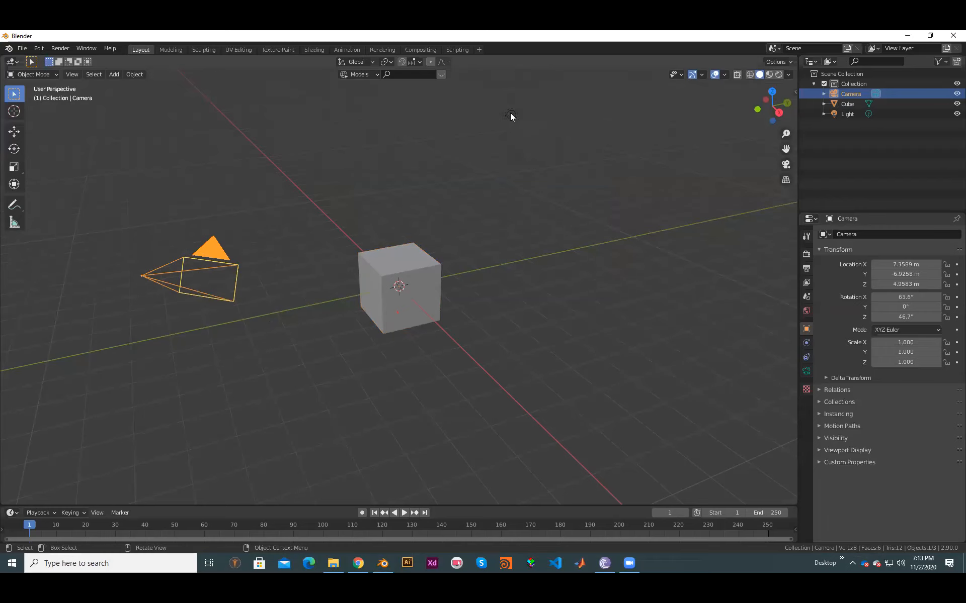
key(Delete)
click(416, 268)
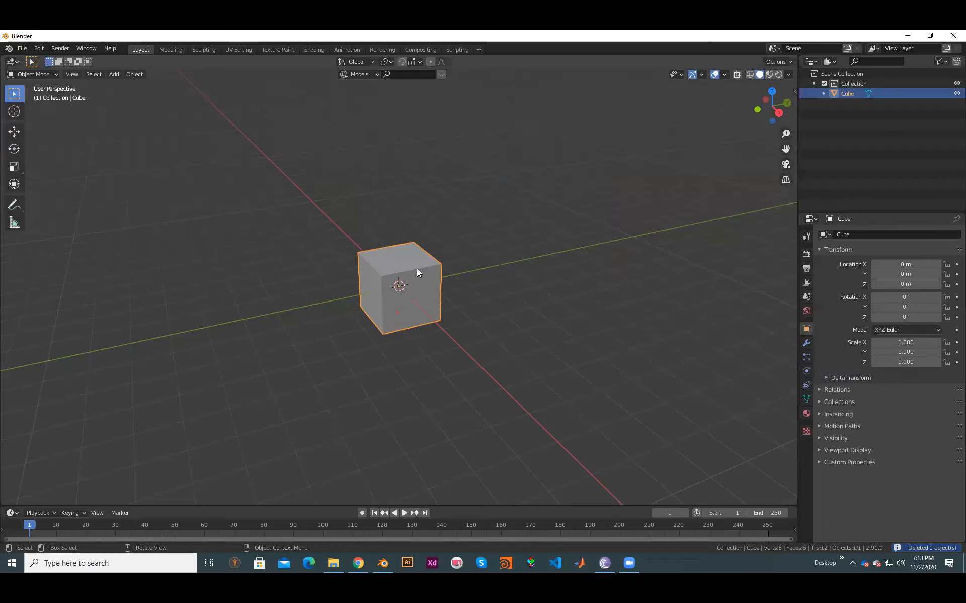
Step: Switch the selected cube from Object Mode to Edit Mode
scroll(419, 333, up, 3)
middle_drag(428, 332, 466, 327)
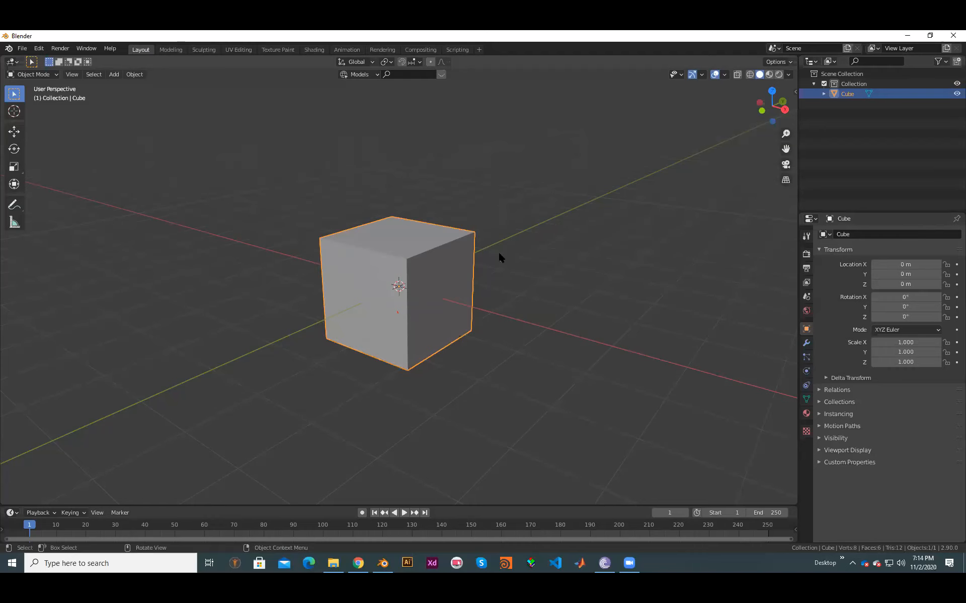
scroll(468, 260, up, 2)
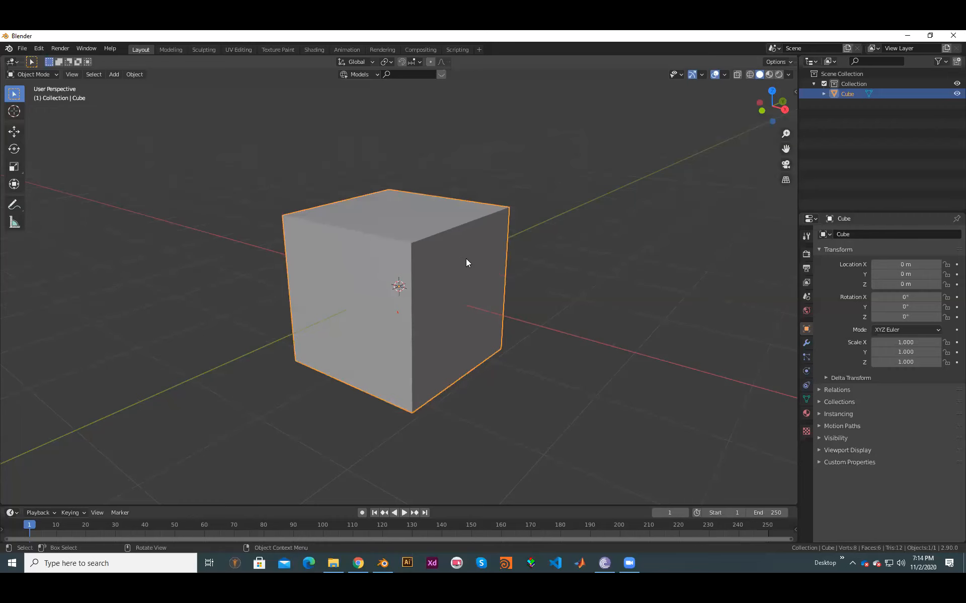
scroll(463, 259, down, 1)
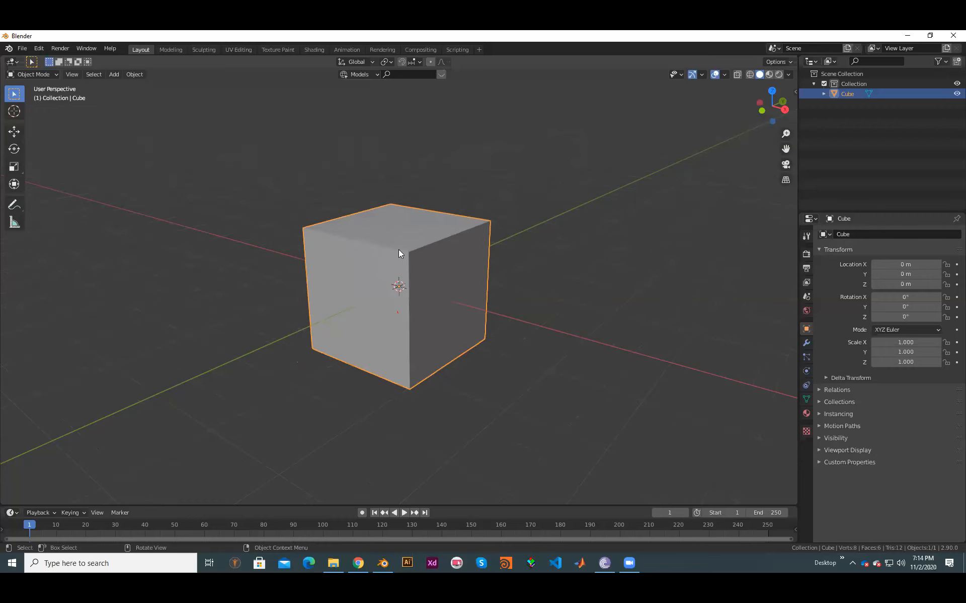
click(53, 76)
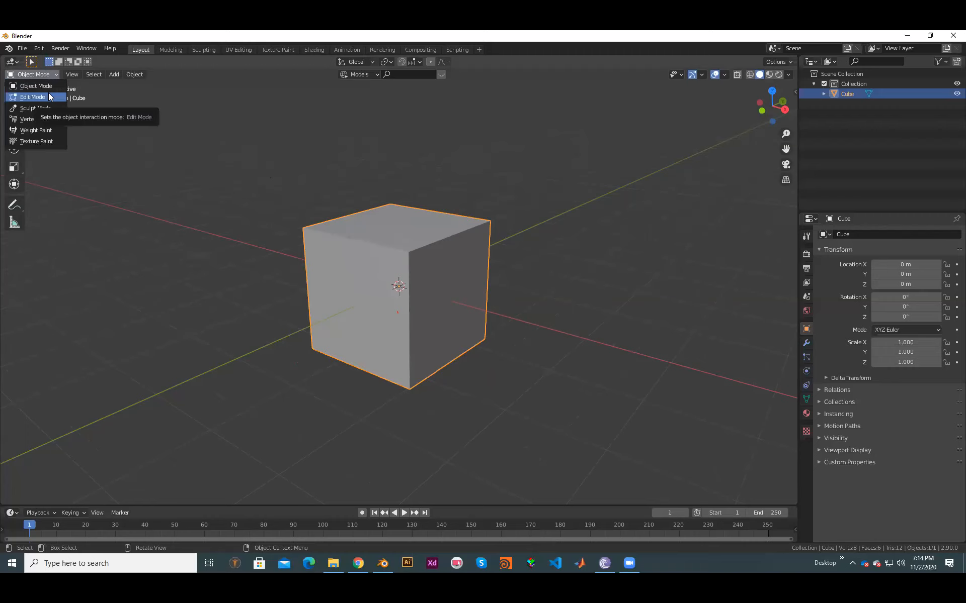
click(49, 94)
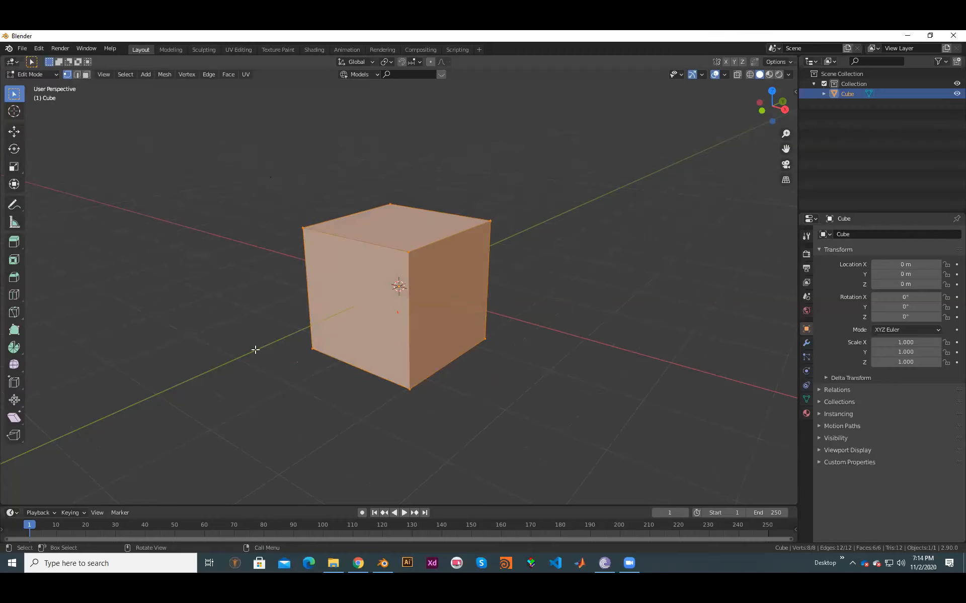
Step: Select a single corner vertex of the cube's top face in place of the whole mesh
middle_drag(515, 399, 386, 450)
scroll(576, 409, up, 1)
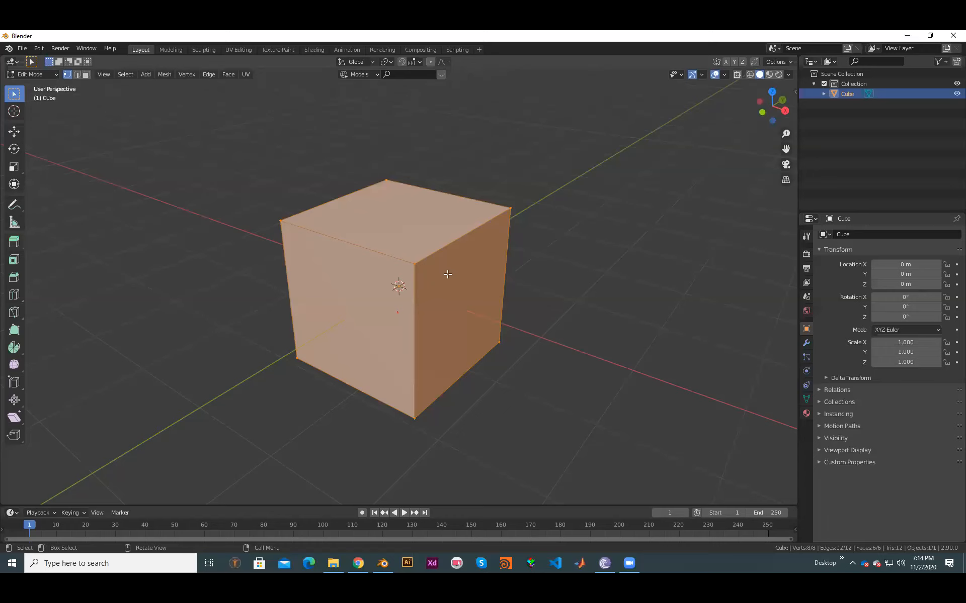
middle_drag(394, 282, 464, 230)
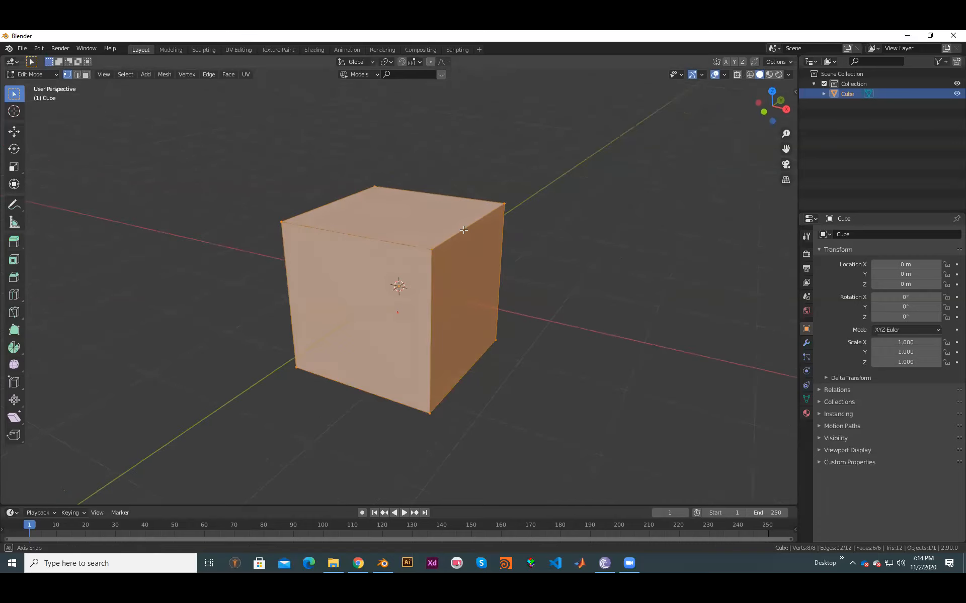
middle_drag(550, 273, 554, 302)
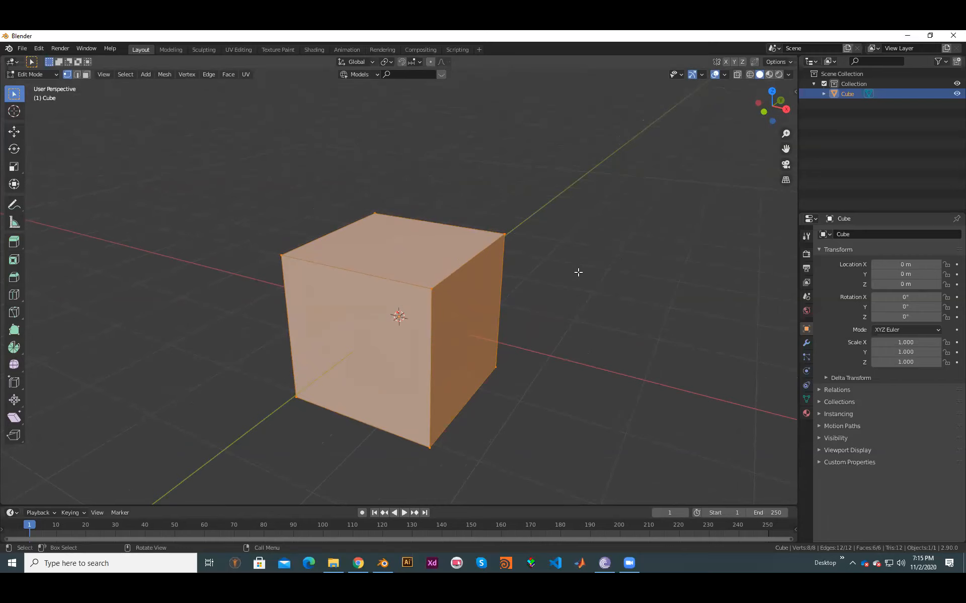
click(282, 251)
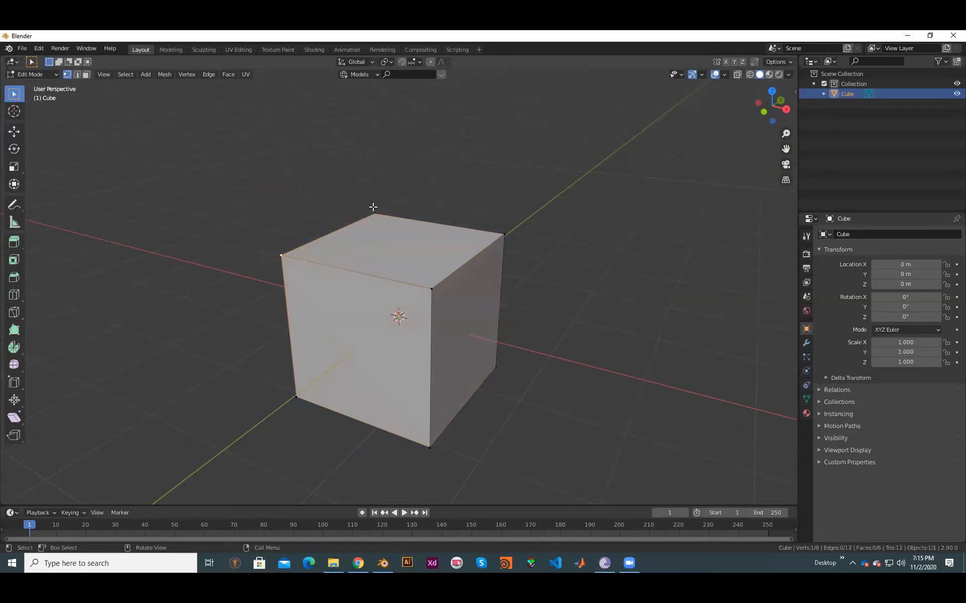
middle_drag(480, 319, 246, 223)
click(246, 222)
Step: Activate the Move tool, select the top face's corner vertices one at a time, and undo the last selection
click(7, 127)
click(424, 146)
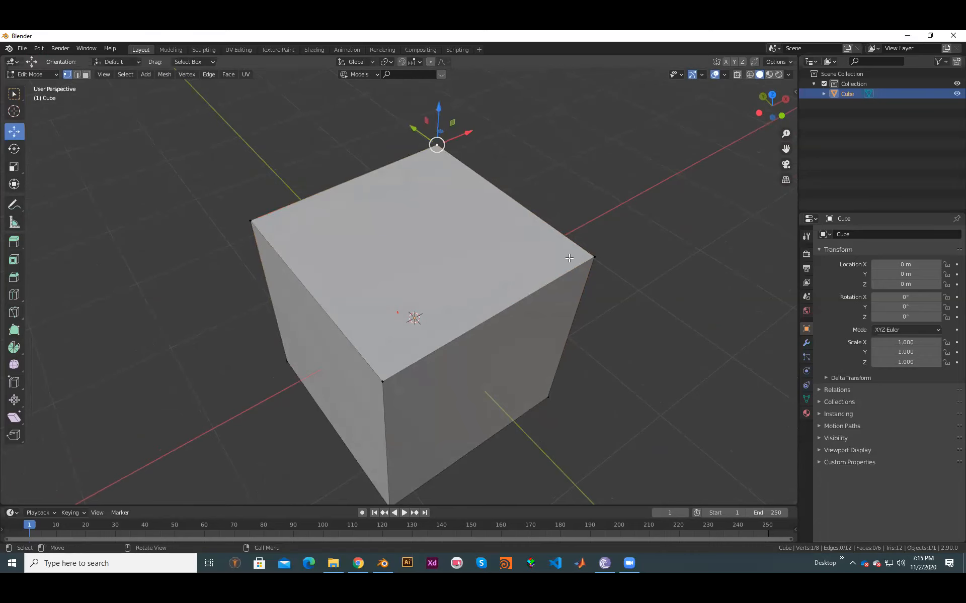
click(593, 257)
click(382, 381)
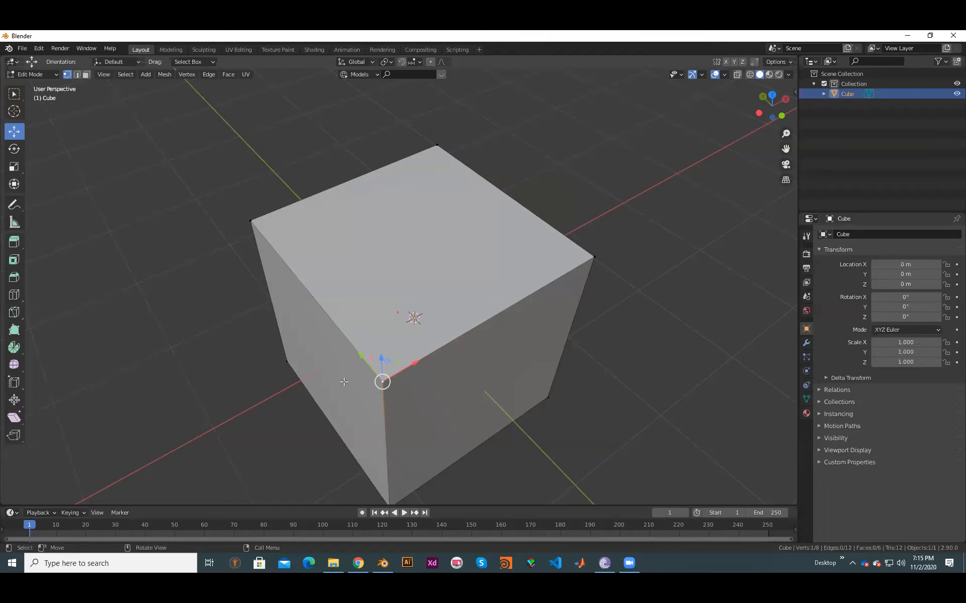
middle_drag(586, 325, 638, 280)
scroll(638, 280, up, 2)
click(638, 278)
click(301, 373)
key(ctrl+z)
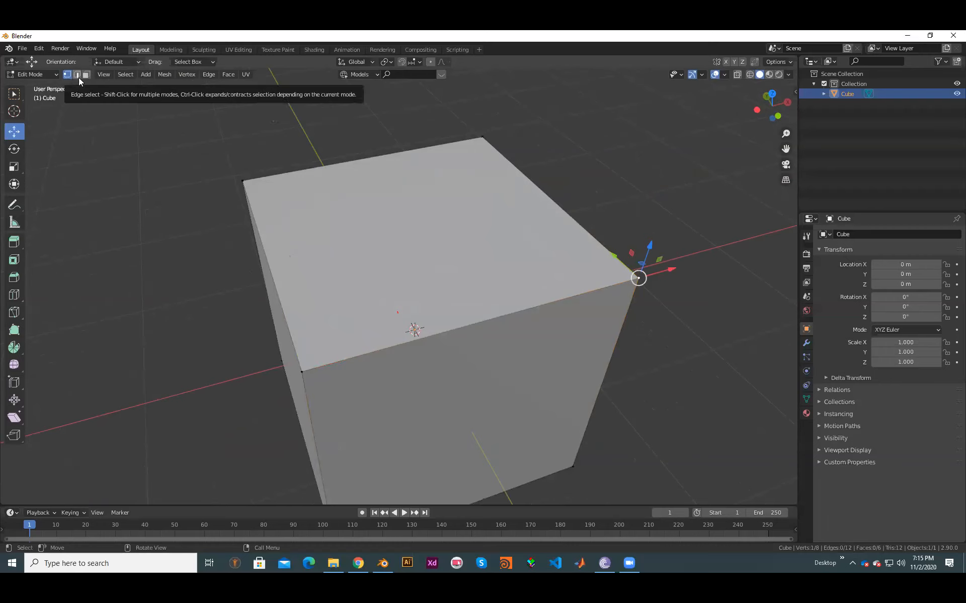
Step: Switch to edge selection and select the front edge of the cube's top face
click(77, 74)
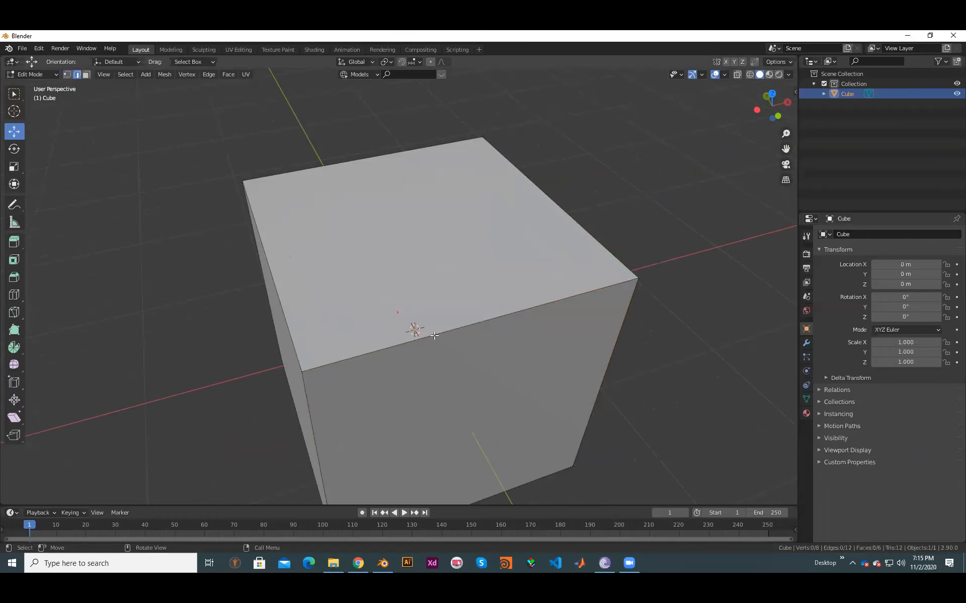
click(596, 309)
middle_drag(483, 396, 423, 363)
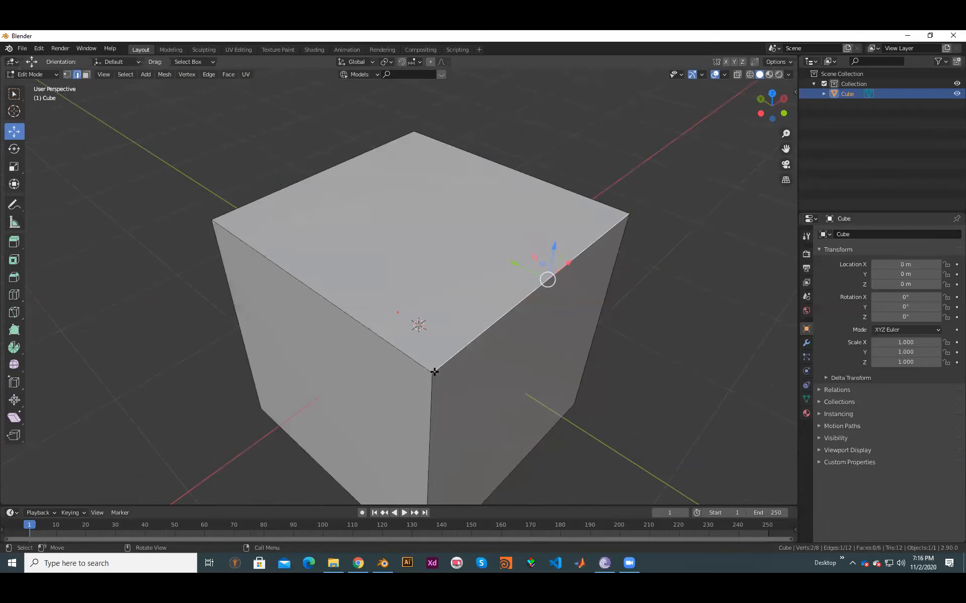
middle_drag(600, 285, 614, 368)
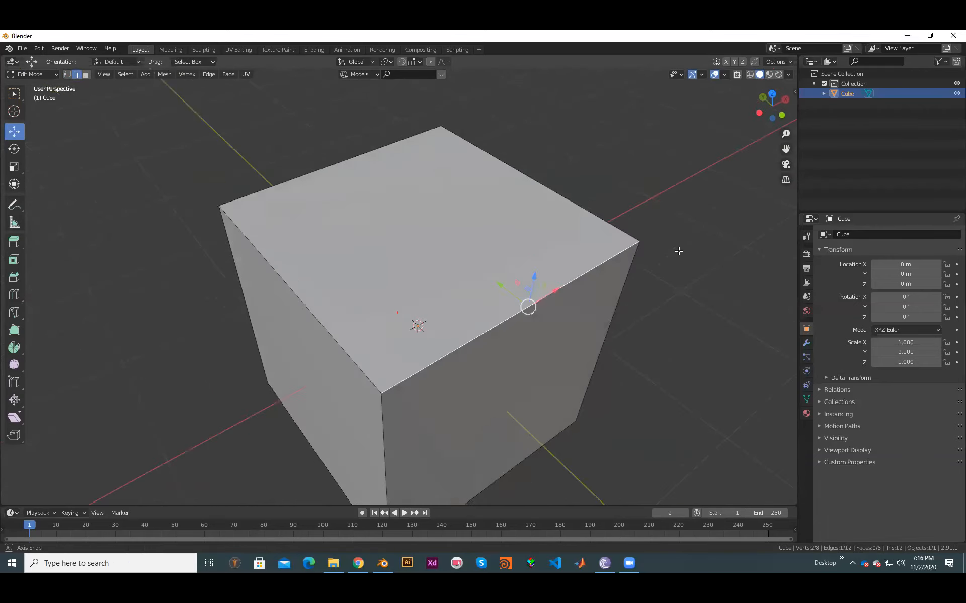
scroll(685, 222, up, 1)
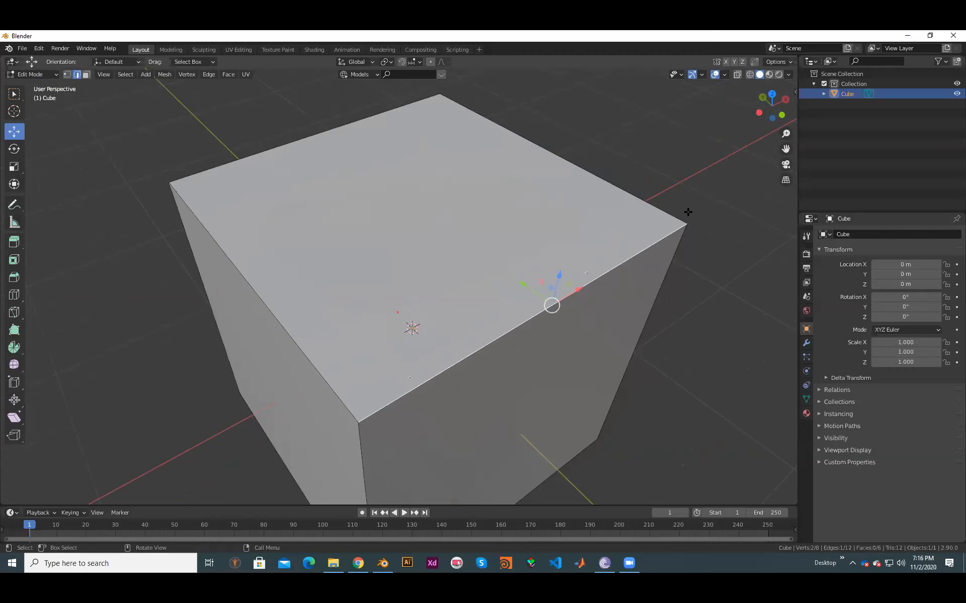
Step: Switch to face selection and select the cube's top face
click(86, 75)
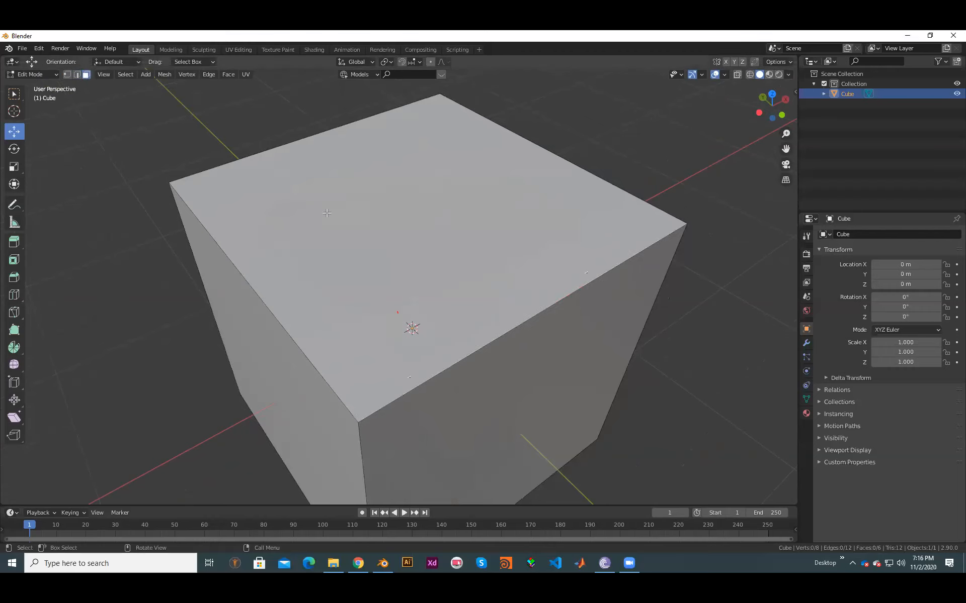
click(272, 201)
middle_drag(322, 290, 394, 292)
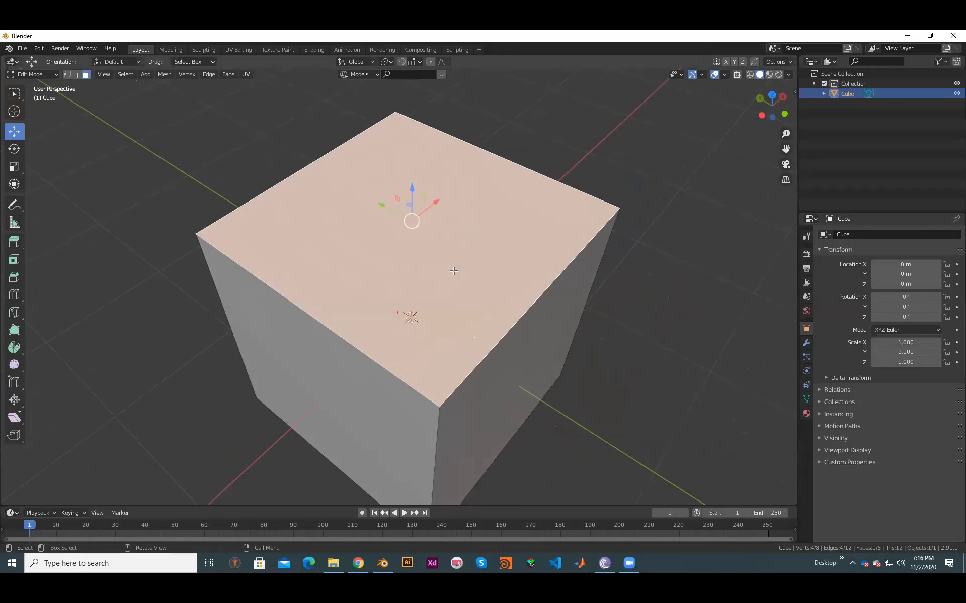
scroll(453, 271, up, 2)
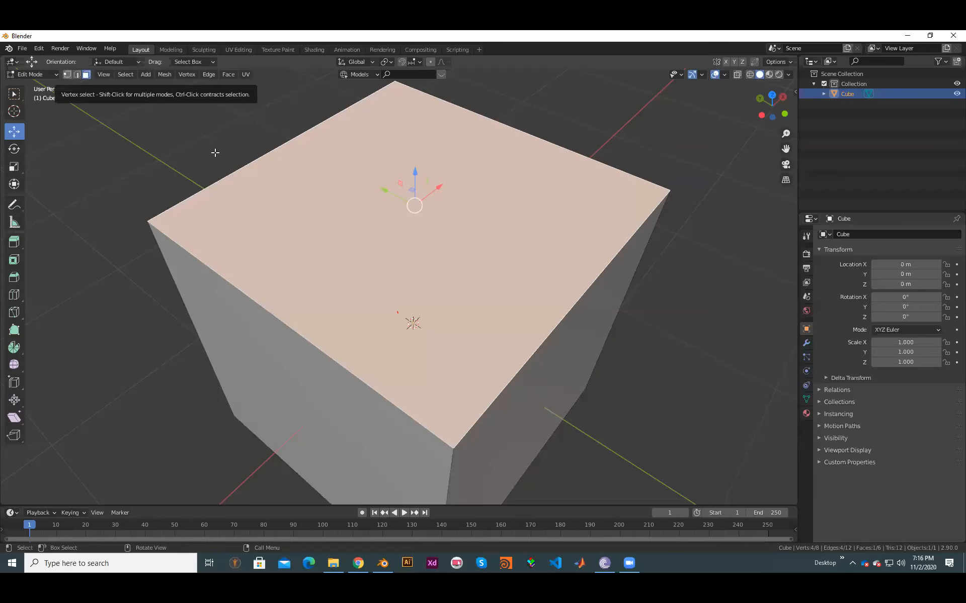
Step: Cycle the mesh selection mode through vertex, edge and face, and return to vertex selection with the top face selected
click(66, 76)
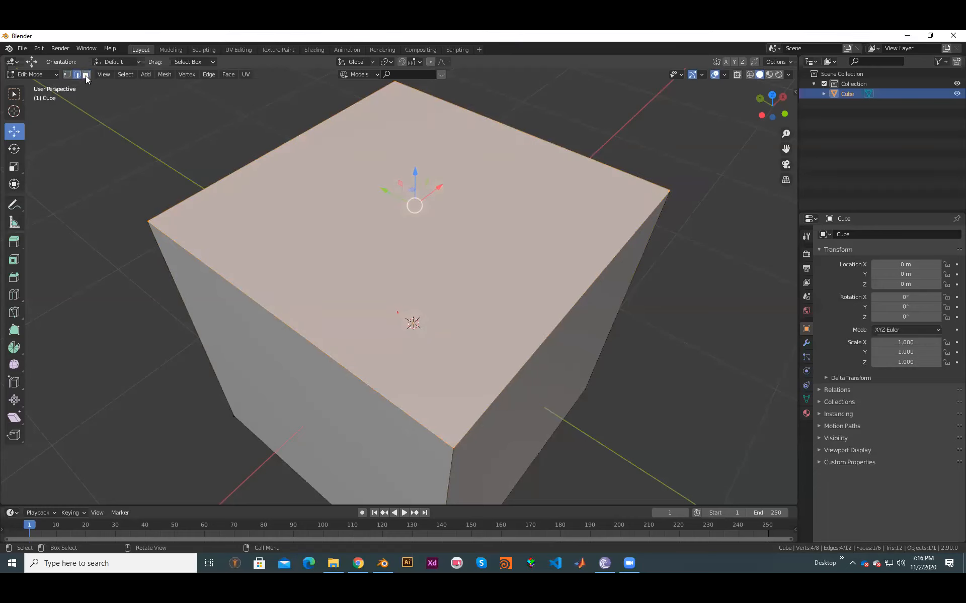
click(86, 75)
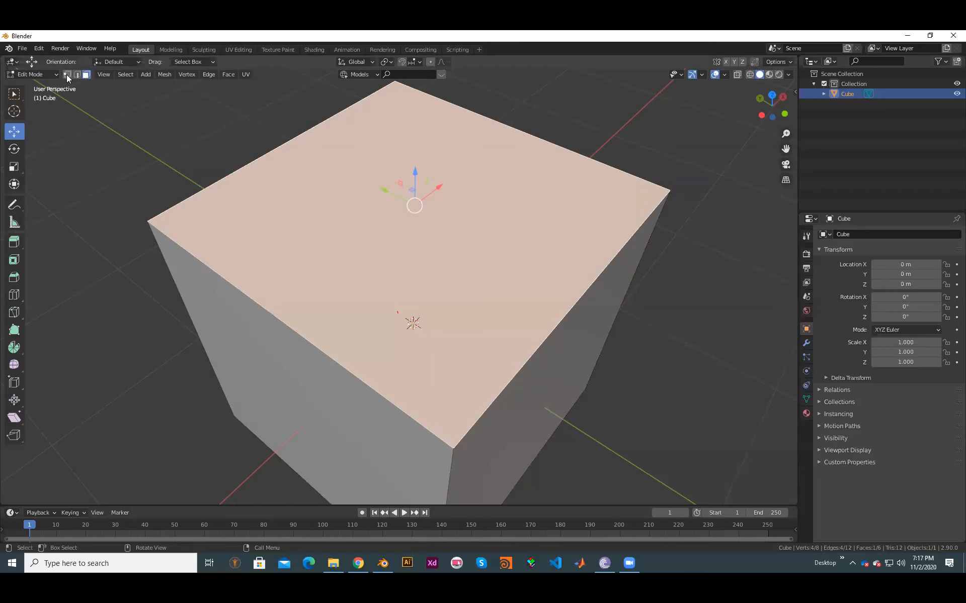
click(67, 75)
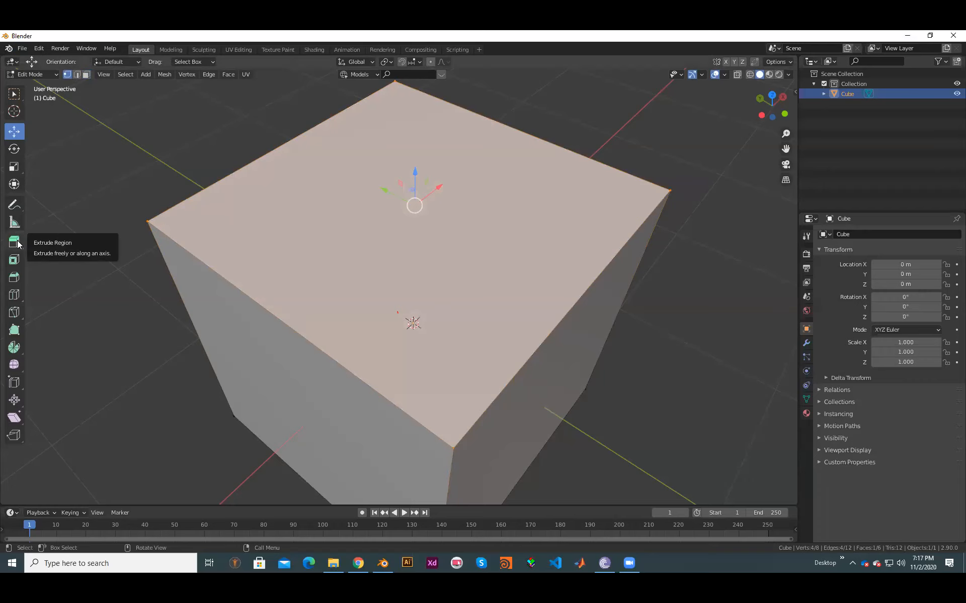
Step: Select only the far corner vertex of the cube's top face, and switch to edge selection
scroll(463, 281, down, 2)
middle_drag(523, 342, 498, 341)
middle_drag(518, 292, 508, 321)
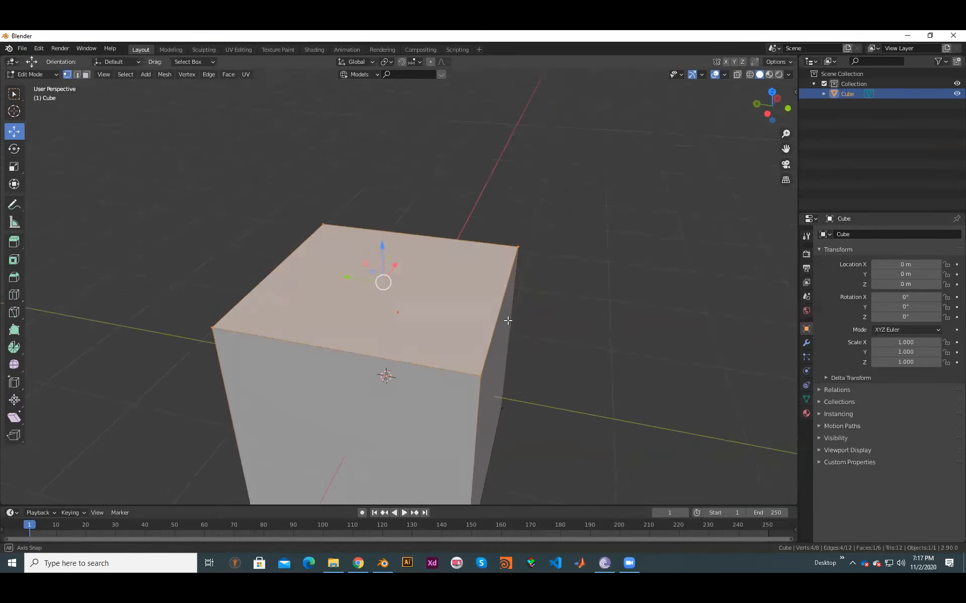
click(526, 241)
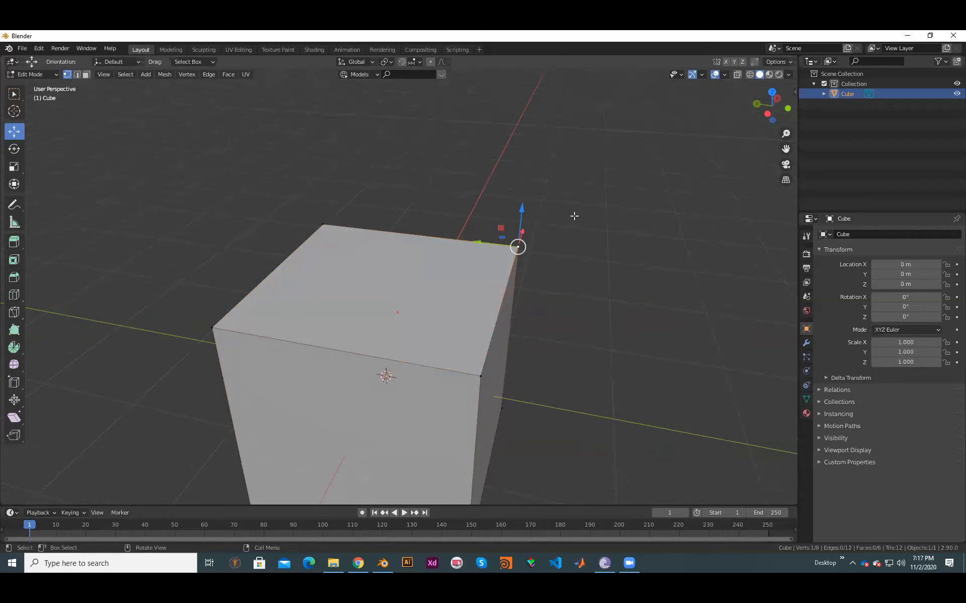
click(77, 74)
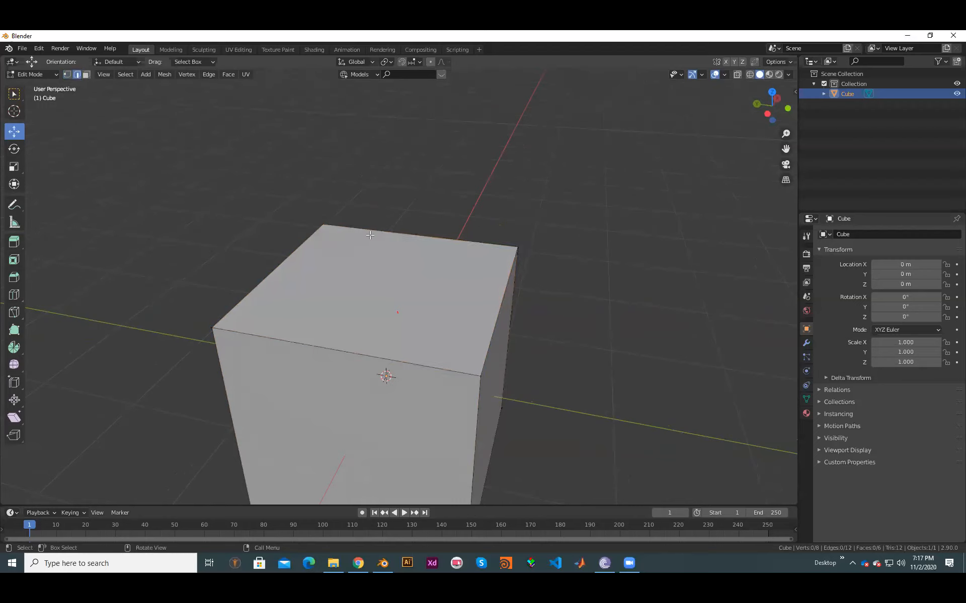
Step: Select the right edge of the cube's top face, and select the whole top face in face selection mode
click(490, 323)
click(88, 75)
click(438, 234)
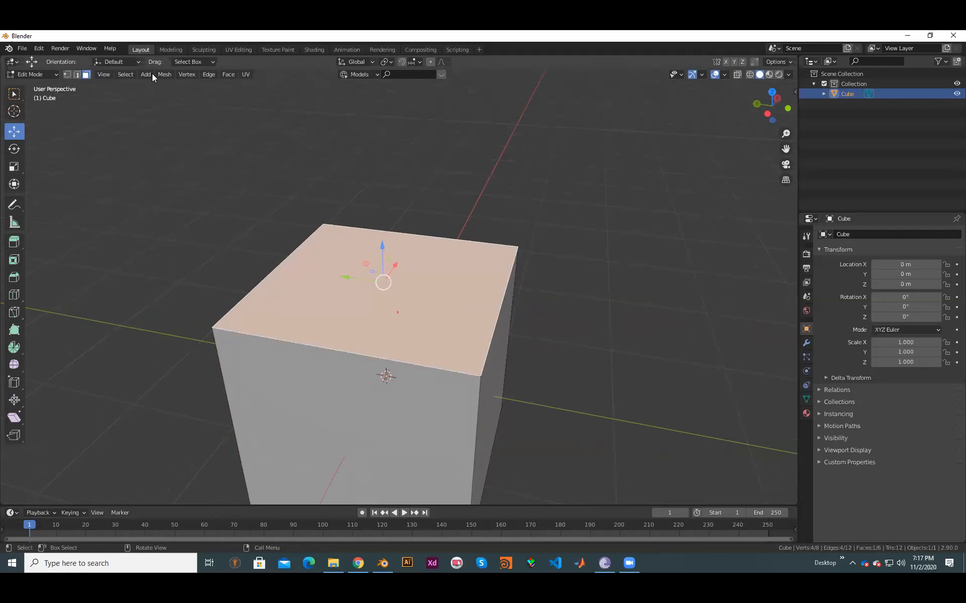
Step: Switch to vertex selection and extrude the right corner vertex of the cube's top face outward with Extrude Region
click(71, 74)
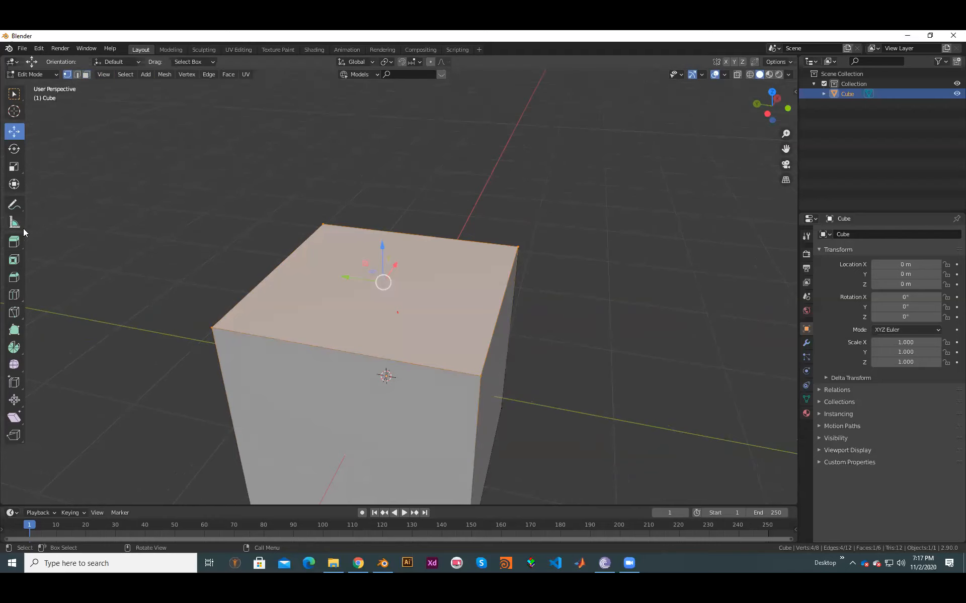
click(20, 244)
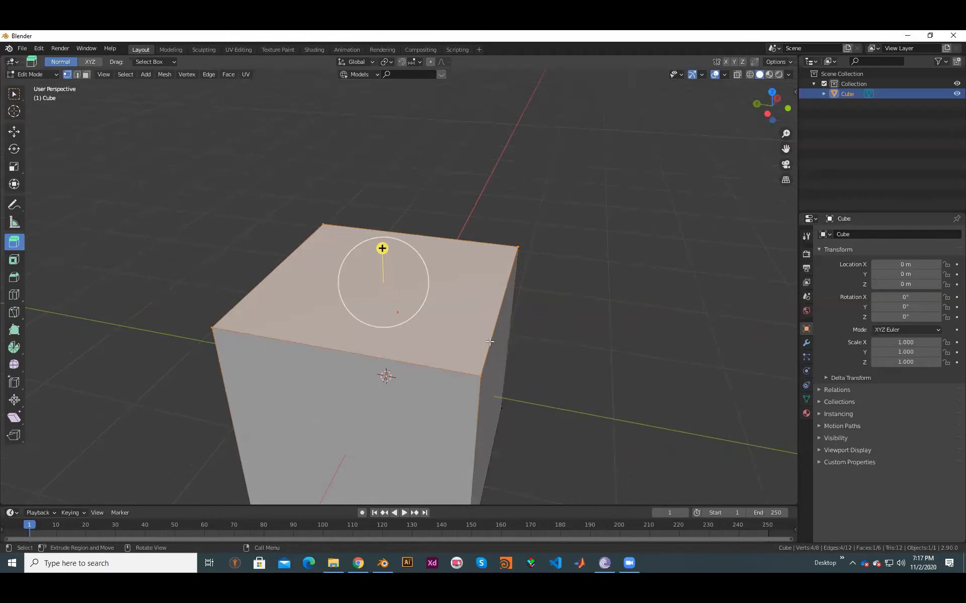
click(519, 250)
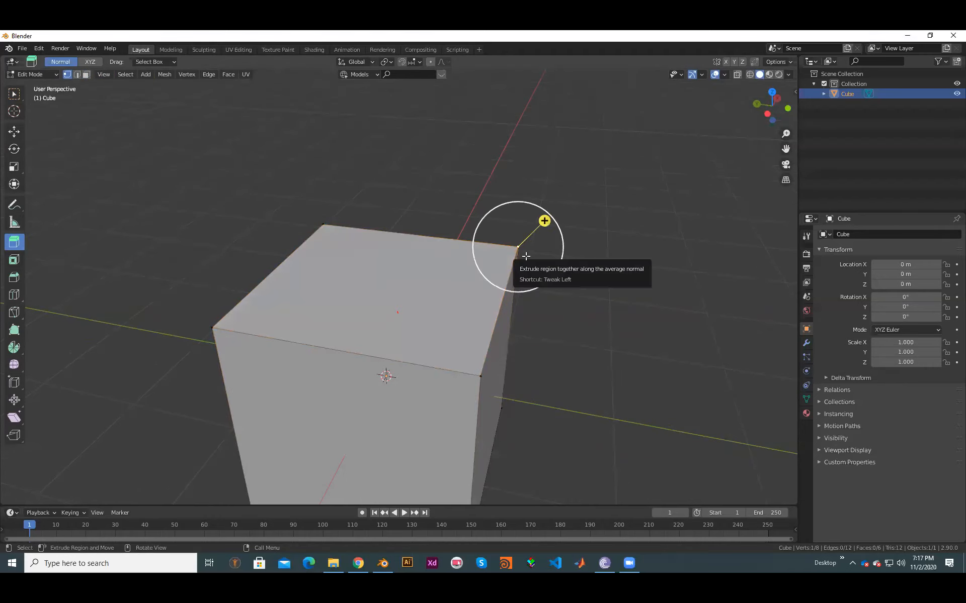
middle_drag(545, 315, 552, 276)
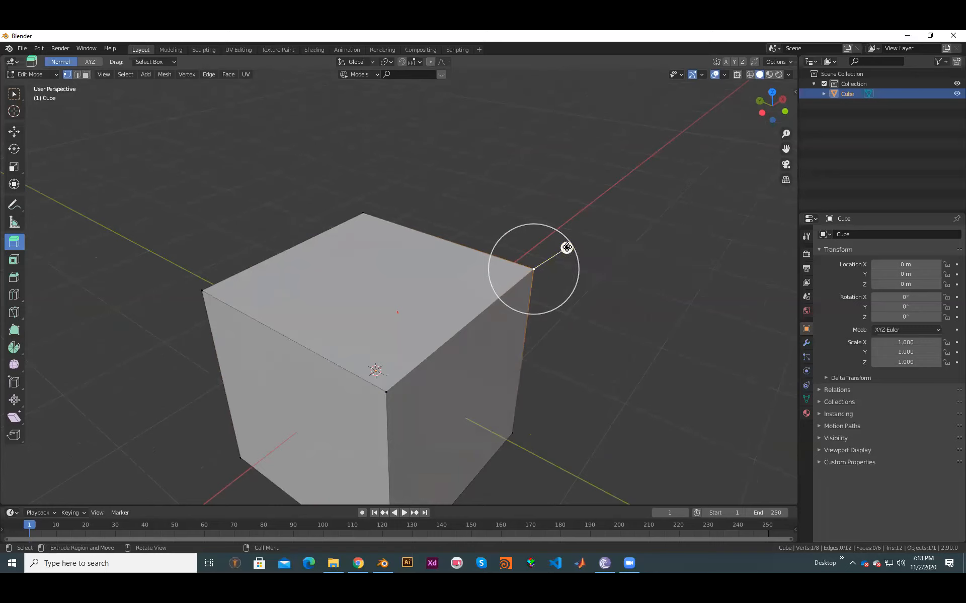
drag(568, 248, 635, 211)
click(624, 312)
Step: Examine the extruded edge by selecting its free end vertex and the cube's corner vertex in turn
middle_drag(632, 371, 395, 366)
scroll(642, 344, up, 4)
middle_drag(611, 248, 625, 264)
click(597, 243)
click(435, 334)
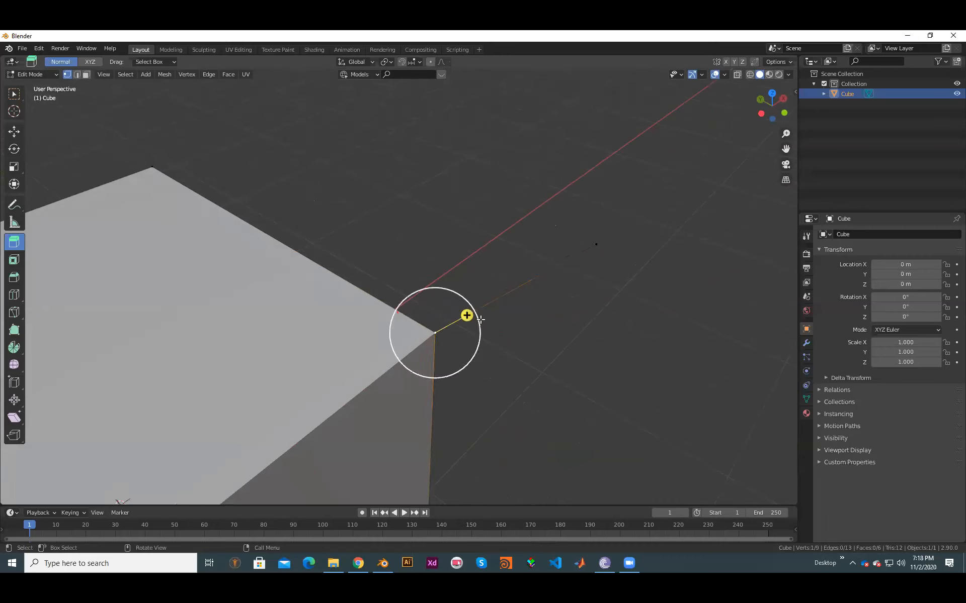
click(425, 330)
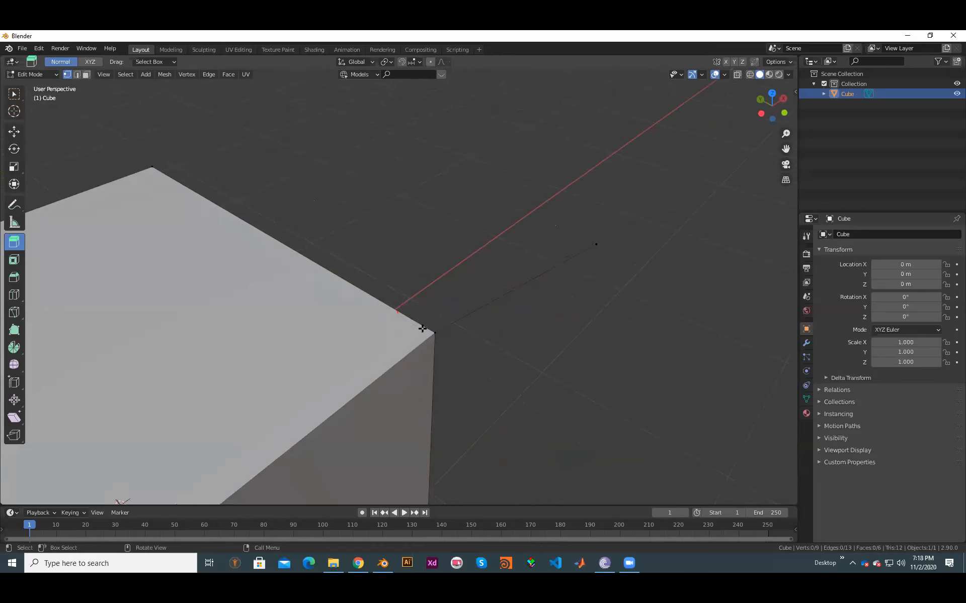
click(597, 244)
click(570, 331)
middle_drag(541, 300, 528, 293)
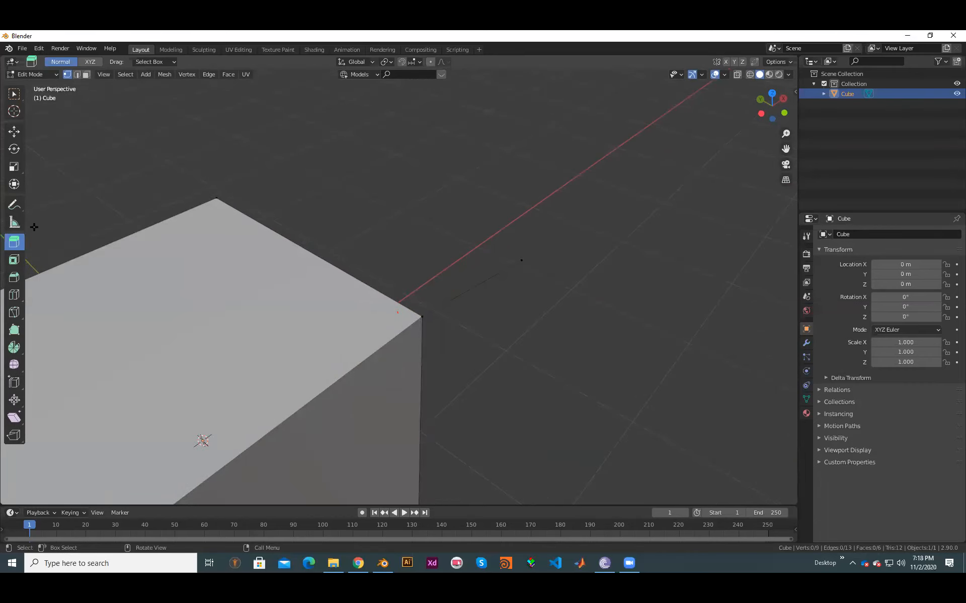
Step: Delete the extruded vertex at the free end of the new edge using the Vertices option
click(530, 261)
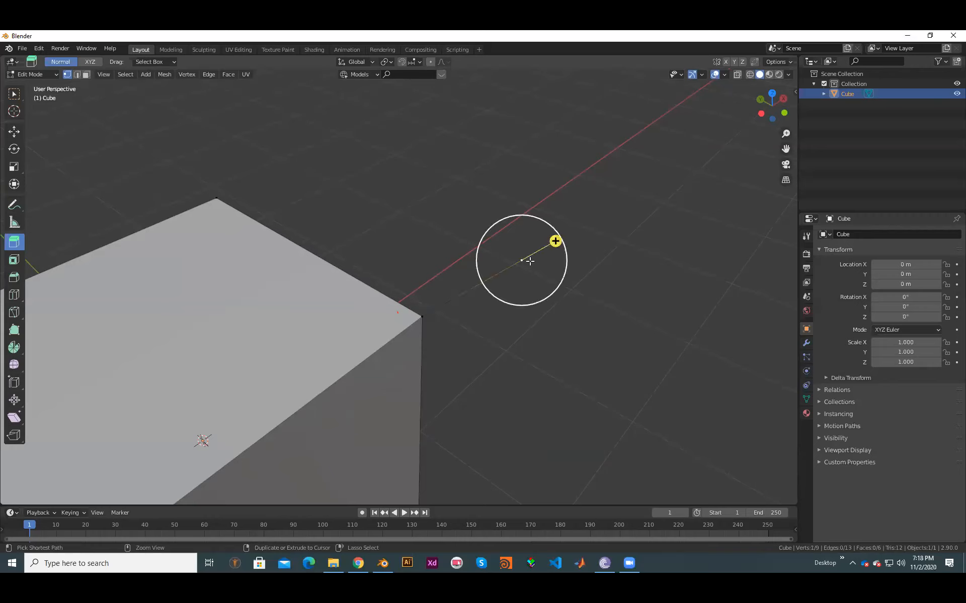
key(x)
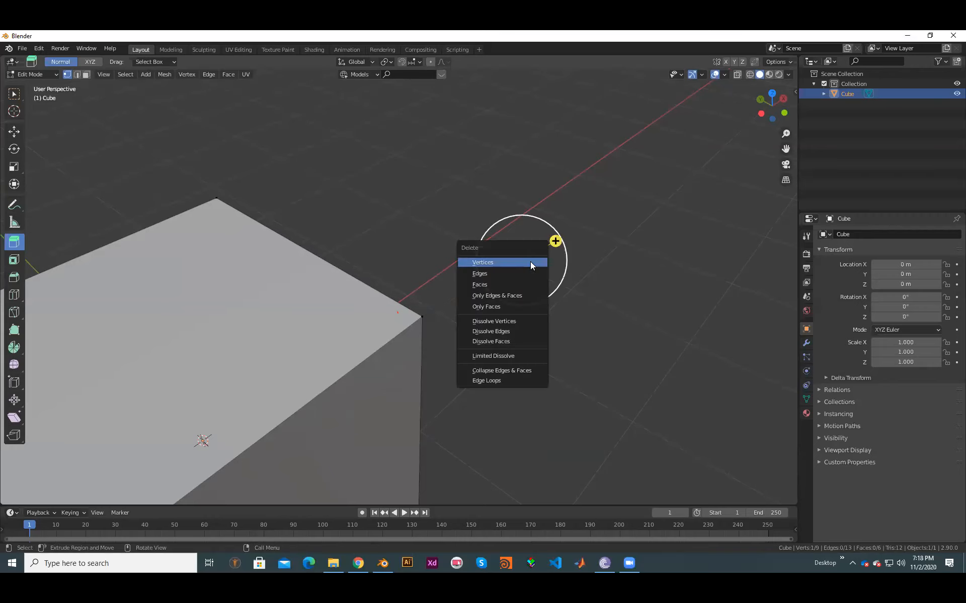
click(481, 260)
Step: Switch to edge selection and extrude the right edge of the cube's top face diagonally up and outward
middle_drag(481, 260, 358, 230)
middle_drag(425, 278, 174, 111)
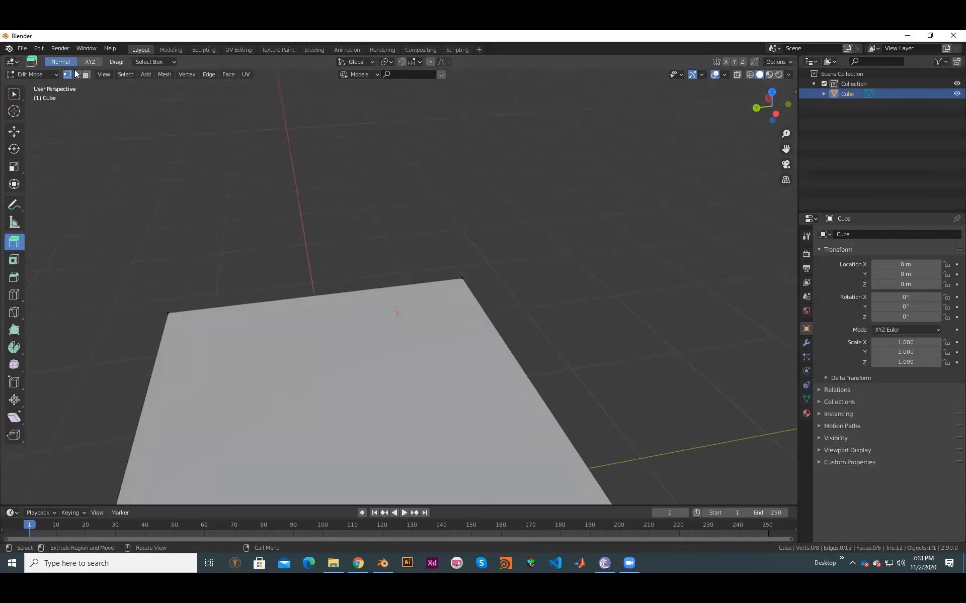
middle_drag(300, 162, 354, 169)
shift+middle_drag(396, 248, 478, 123)
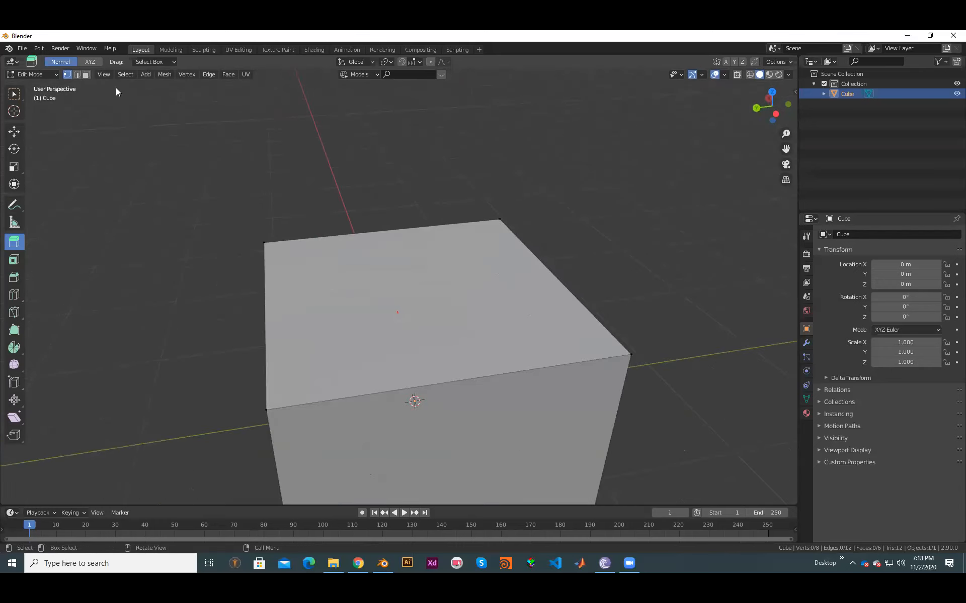
click(76, 74)
middle_drag(718, 241, 458, 254)
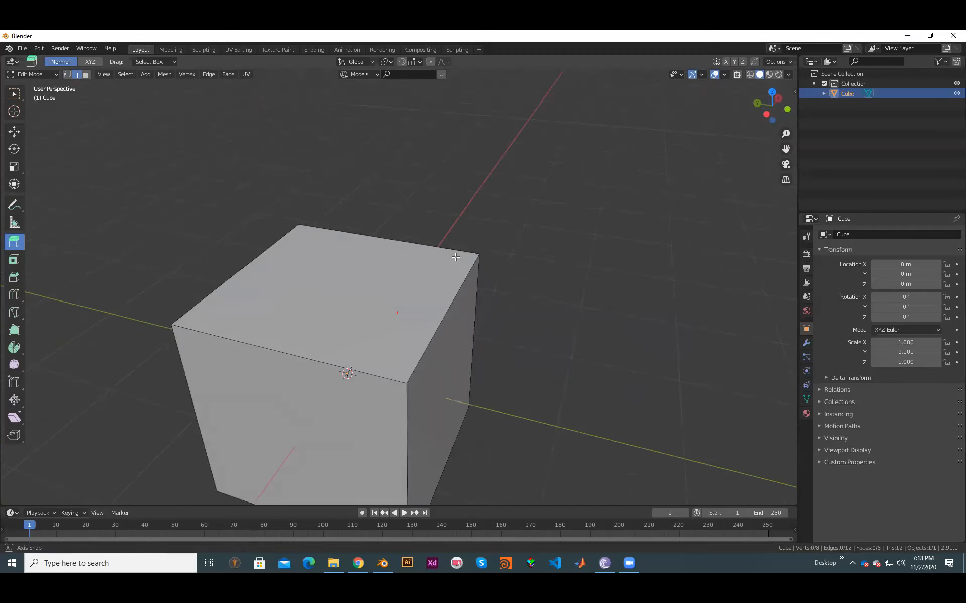
scroll(502, 301, up, 3)
middle_drag(502, 302, 469, 259)
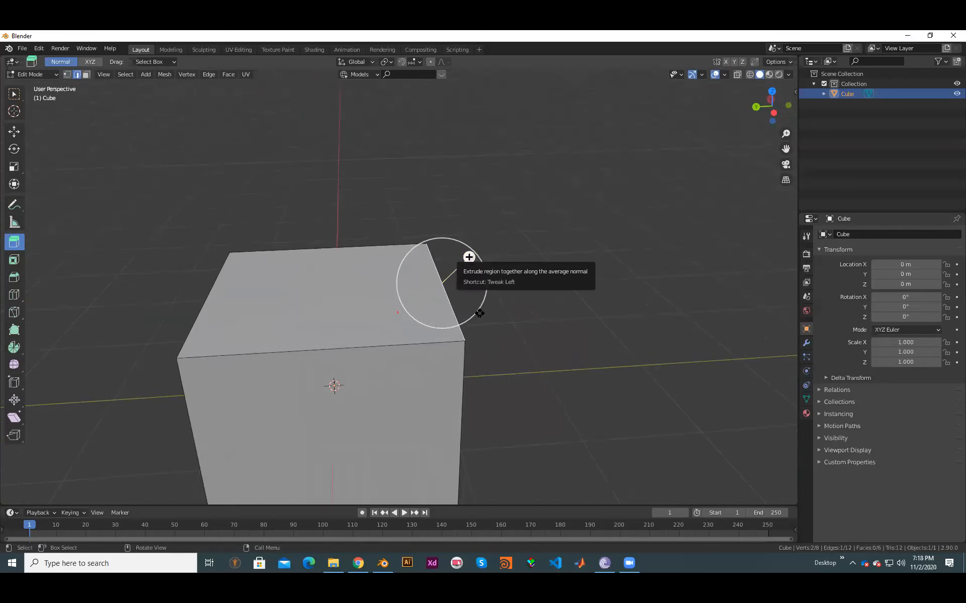
drag(469, 257, 545, 230)
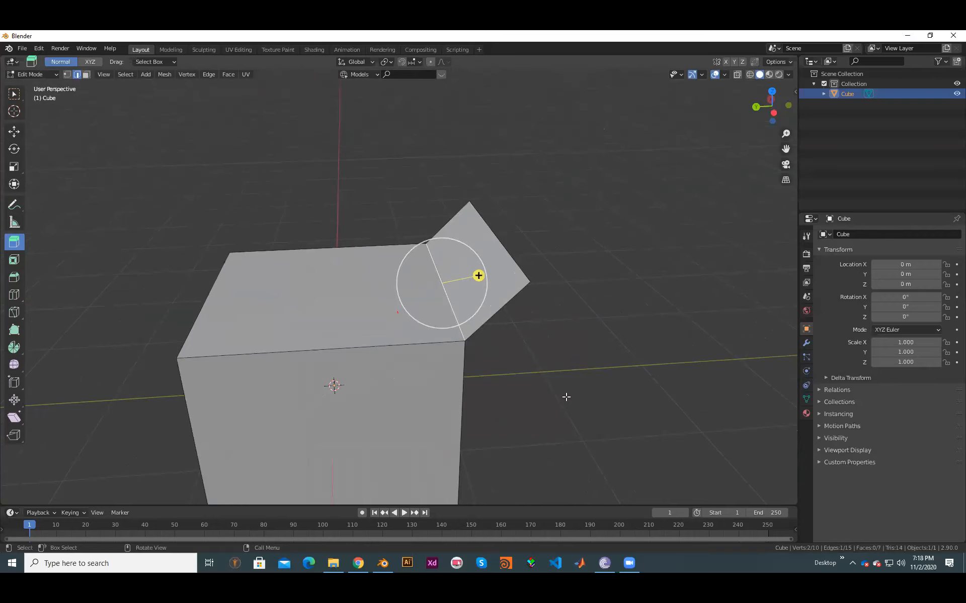
Step: Examine the extruded flap by selecting its outer edge and its two side edges in turn
scroll(604, 342, up, 4)
scroll(578, 316, down, 1)
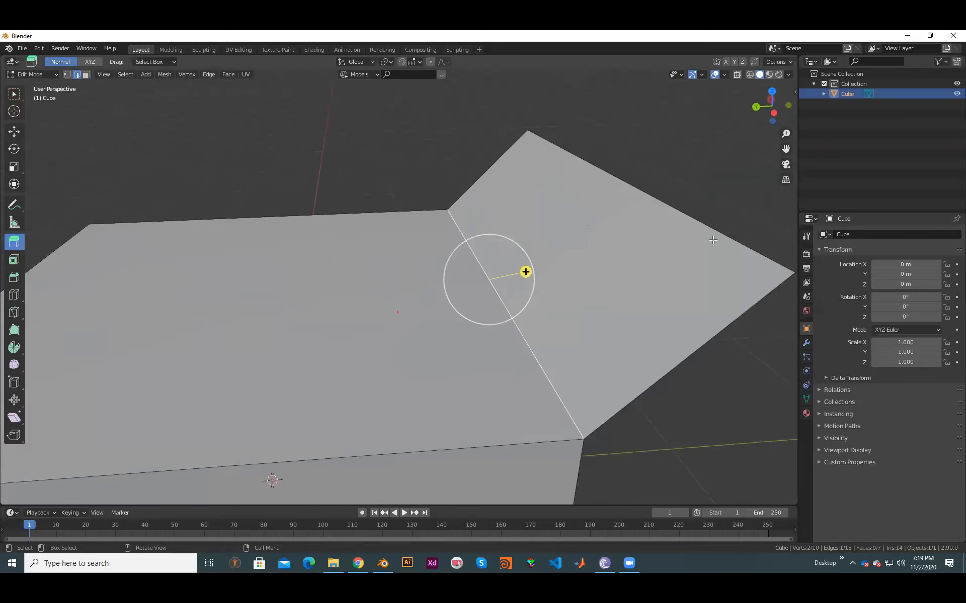
click(733, 235)
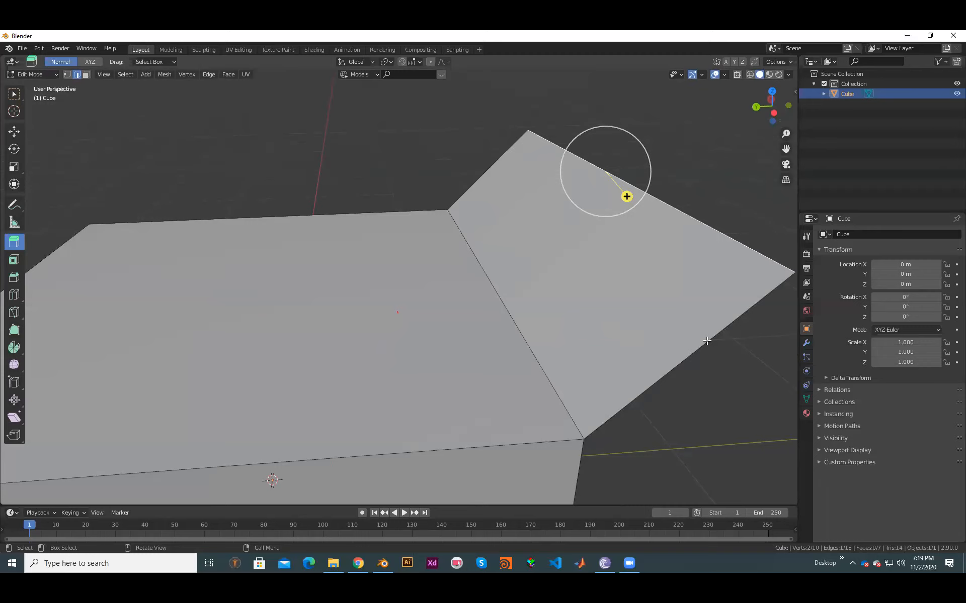
click(691, 357)
click(494, 168)
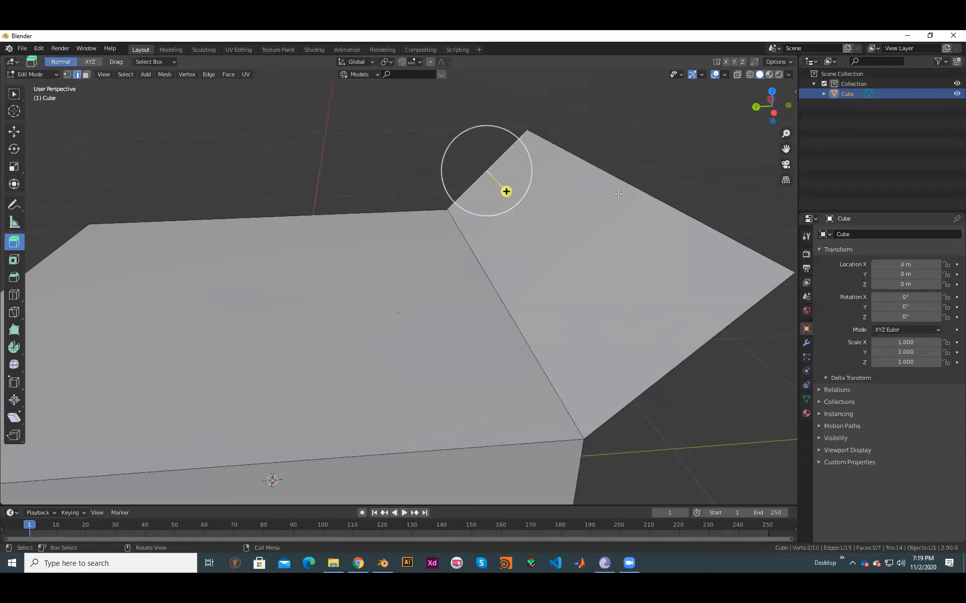
click(648, 277)
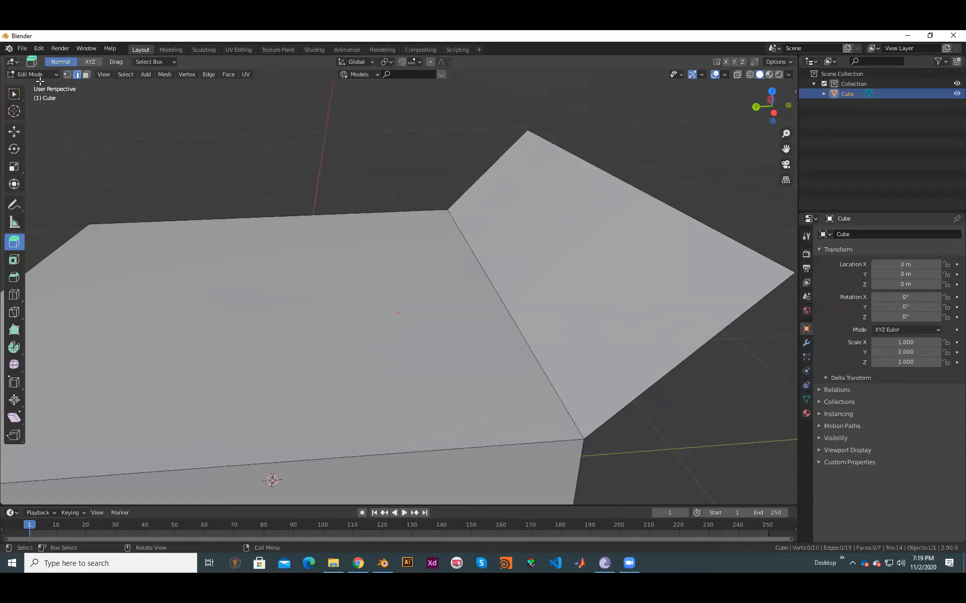
Step: Delete the outer edge of the extruded flap using the Edges option
click(626, 196)
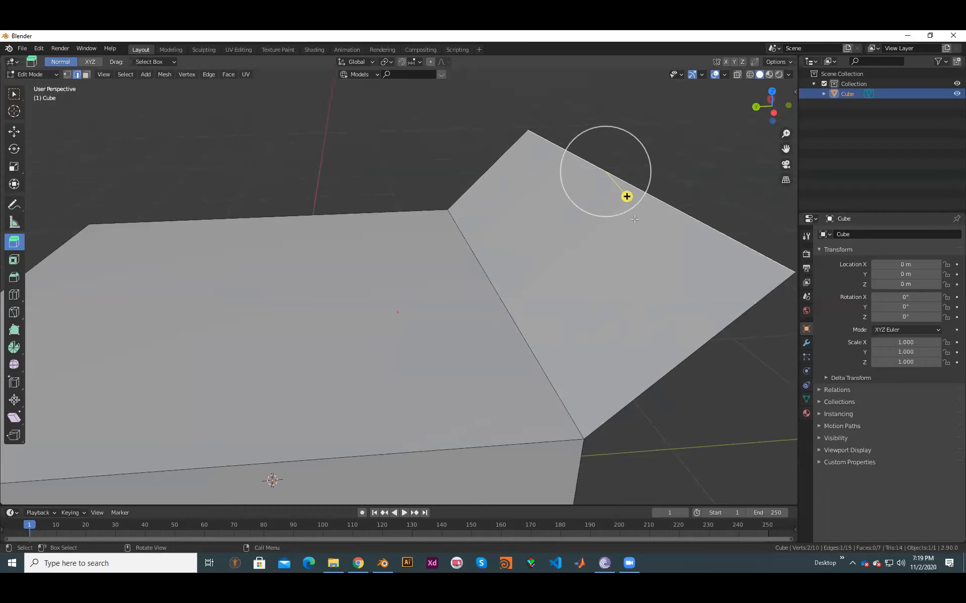
scroll(601, 289, down, 2)
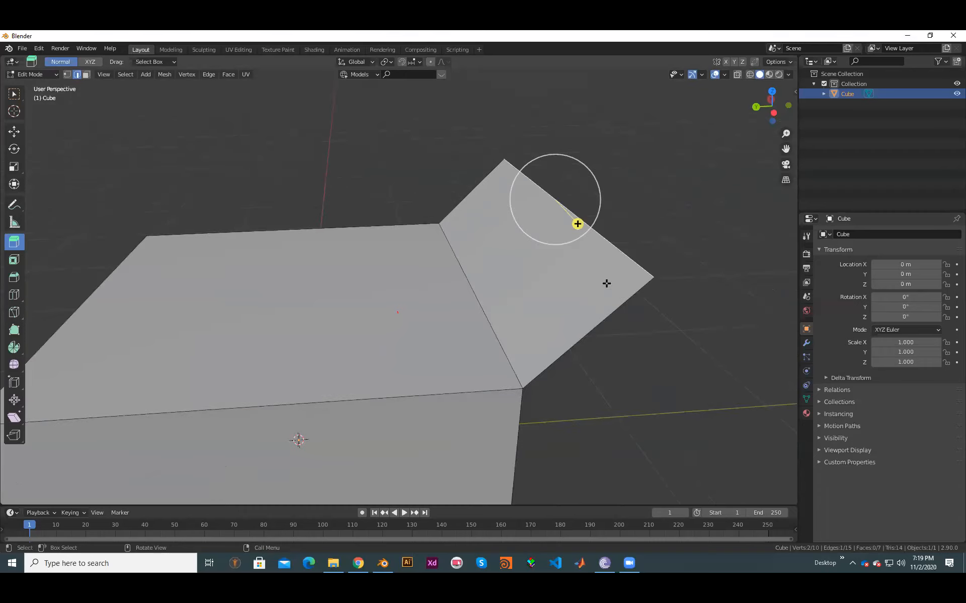
middle_drag(655, 317, 504, 287)
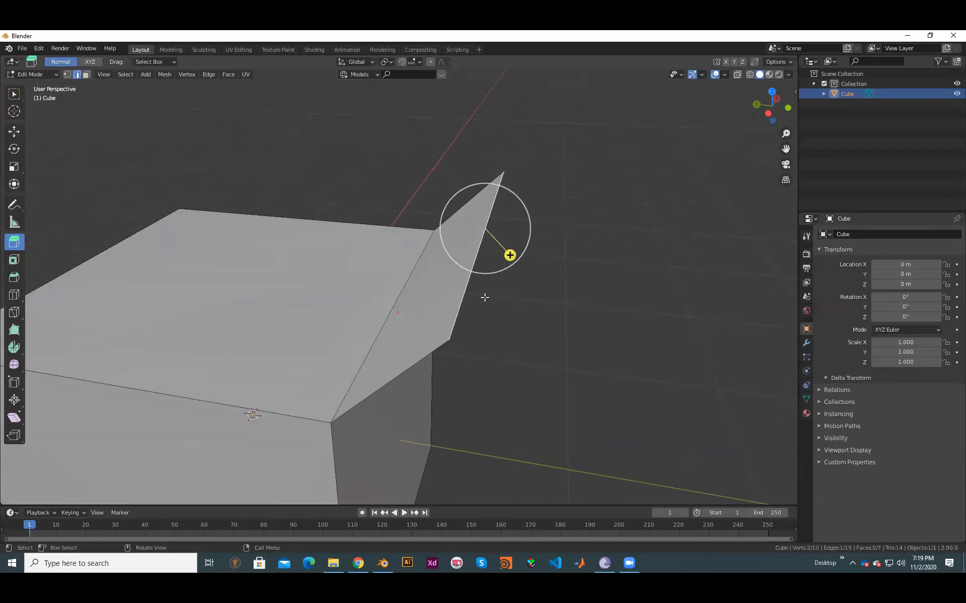
key(x)
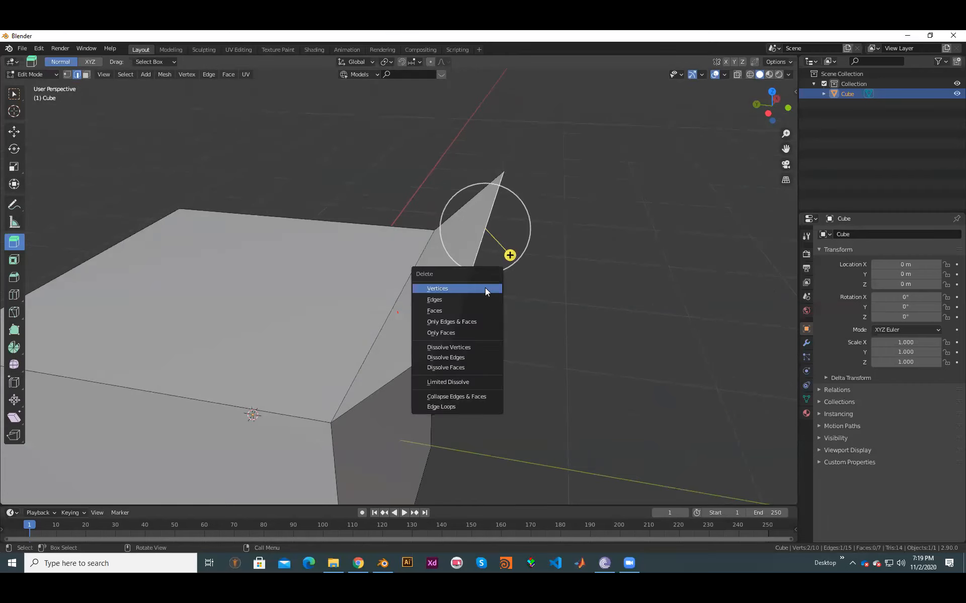
click(476, 300)
Step: Select the two loose edges left beside the cube's top face and delete them
scroll(405, 334, down, 2)
middle_drag(491, 360, 517, 363)
key(c)
mouse_move(502, 339)
mouse_down()
mouse_move(498, 378)
mouse_move(493, 254)
mouse_up()
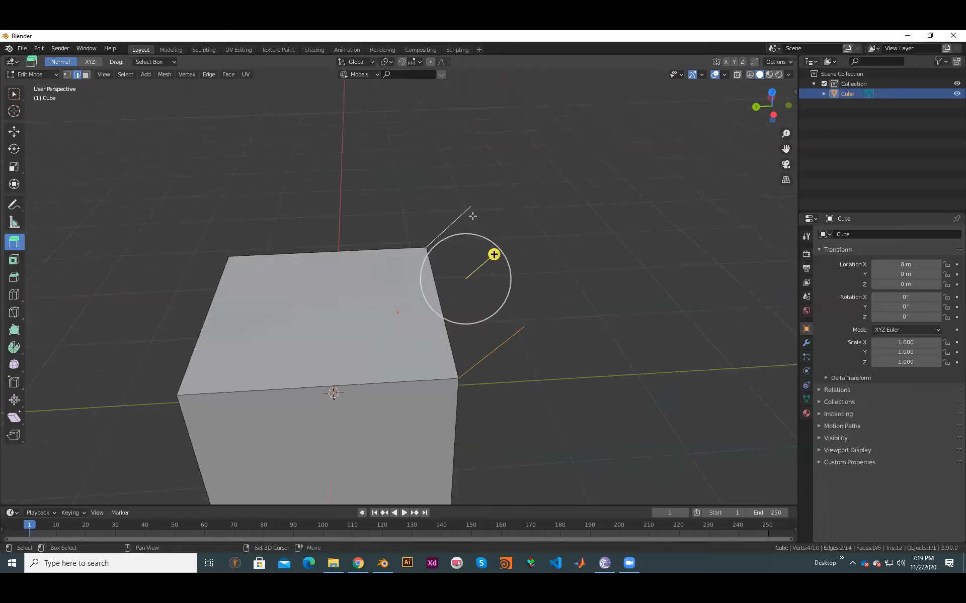
key(x)
click(471, 216)
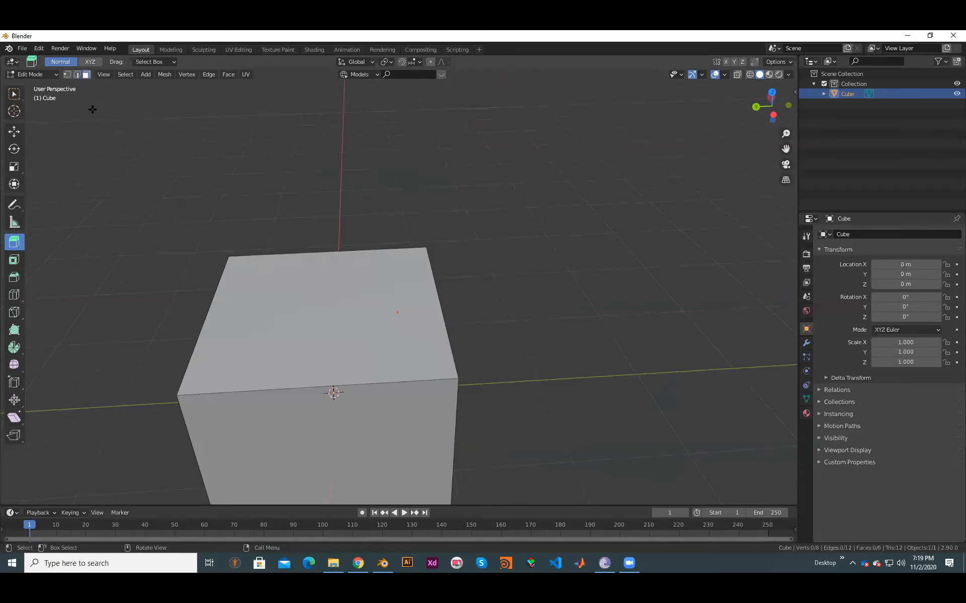
Step: Switch to face selection and extrude the cube's top face straight upward
click(86, 75)
middle_drag(474, 275, 425, 291)
key(c)
click(426, 292)
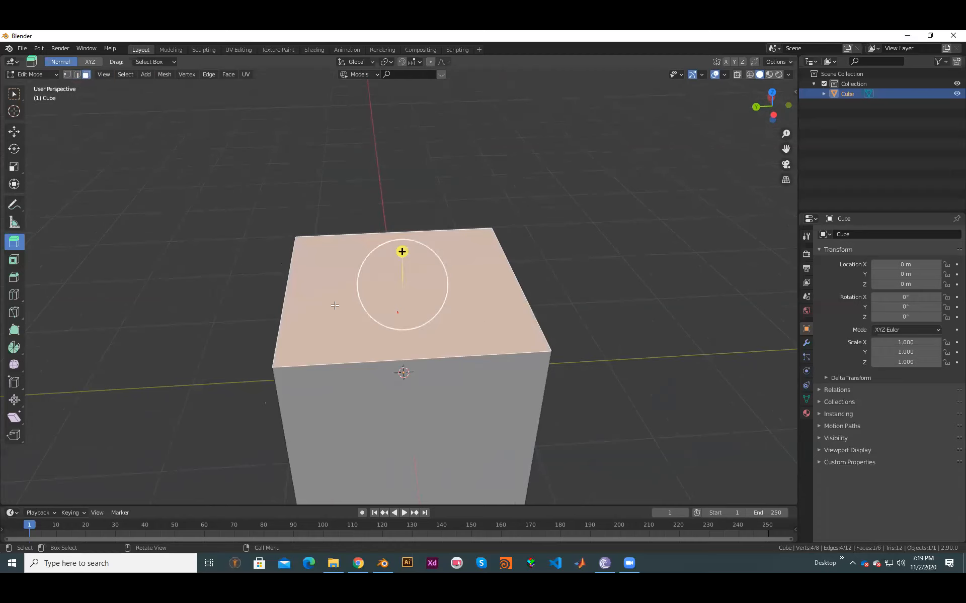
mouse_move(570, 341)
middle_down()
mouse_move(594, 332)
mouse_move(556, 342)
middle_up()
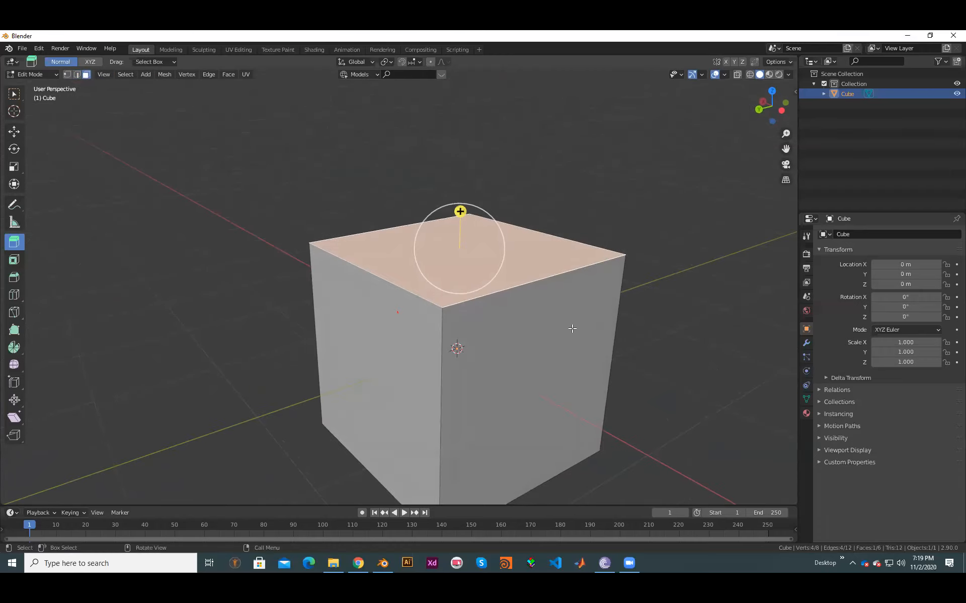
scroll(561, 360, up, 3)
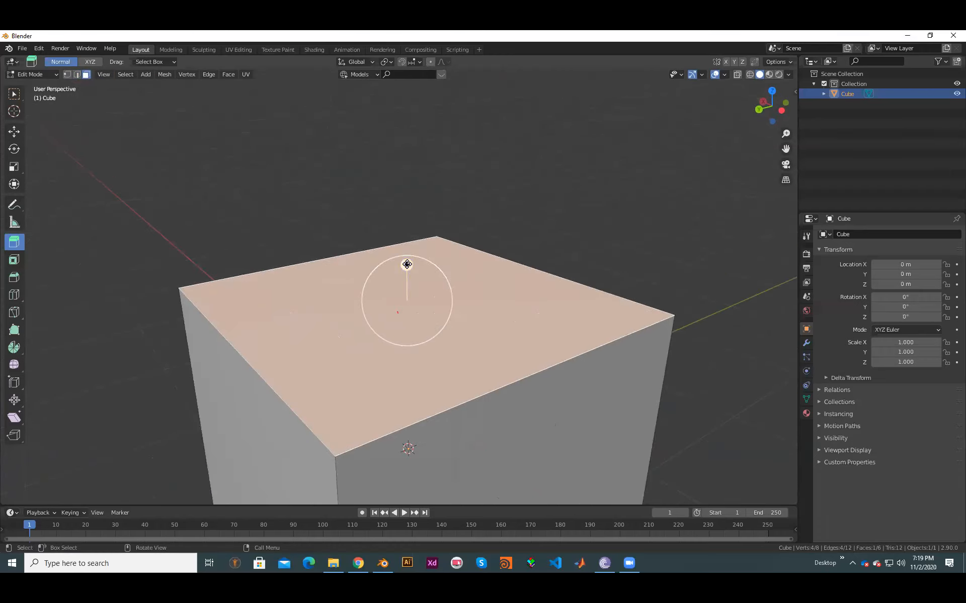
drag(406, 264, 433, 200)
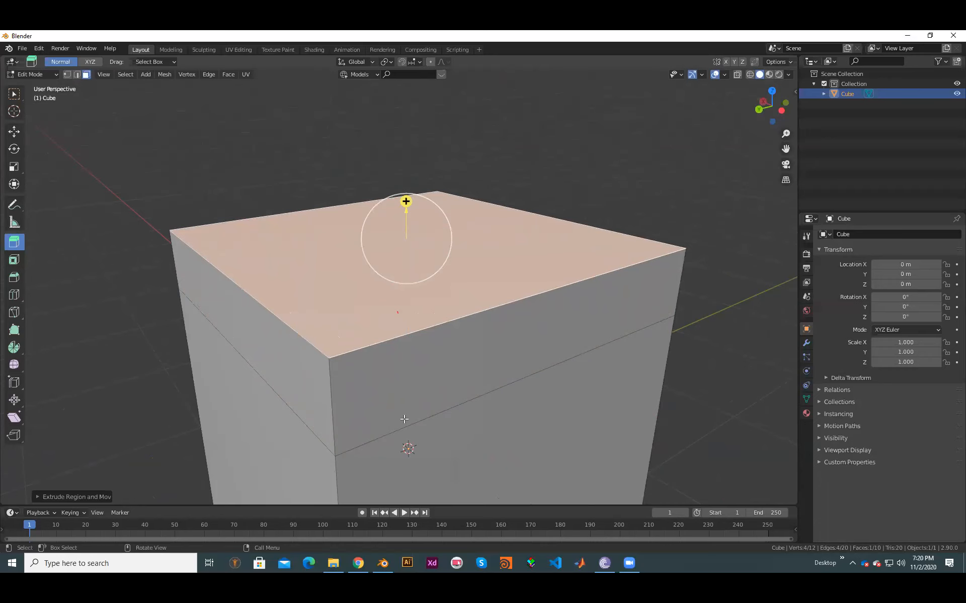
Step: Switch to edge selection and select the two adjoining front edges where the extruded section meets the original cube
click(76, 75)
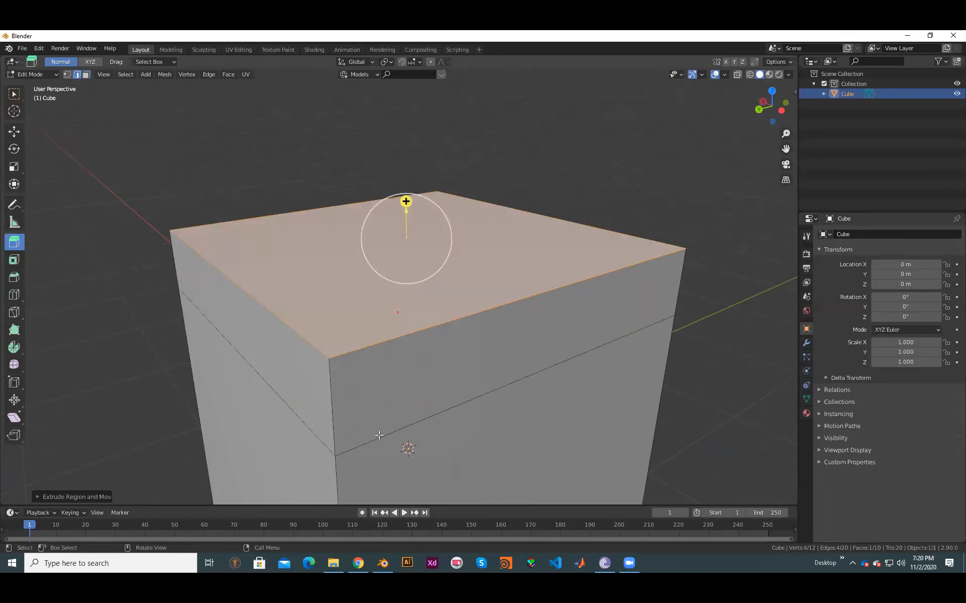
click(502, 401)
shift+click(283, 402)
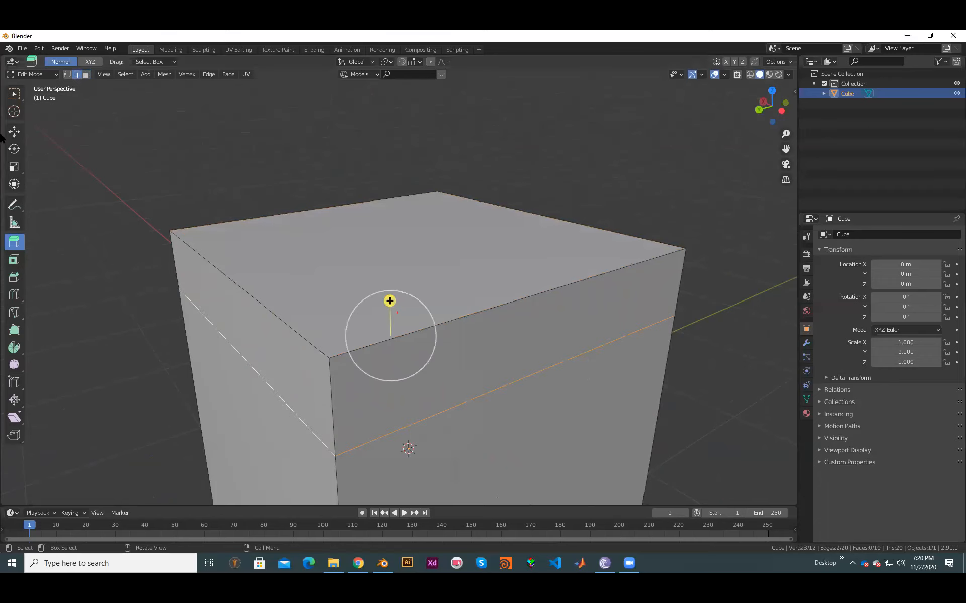
Step: Select only the back right edge of the extruded top face, and switch to vertex selection
click(472, 247)
scroll(382, 278, down, 3)
scroll(453, 287, up, 1)
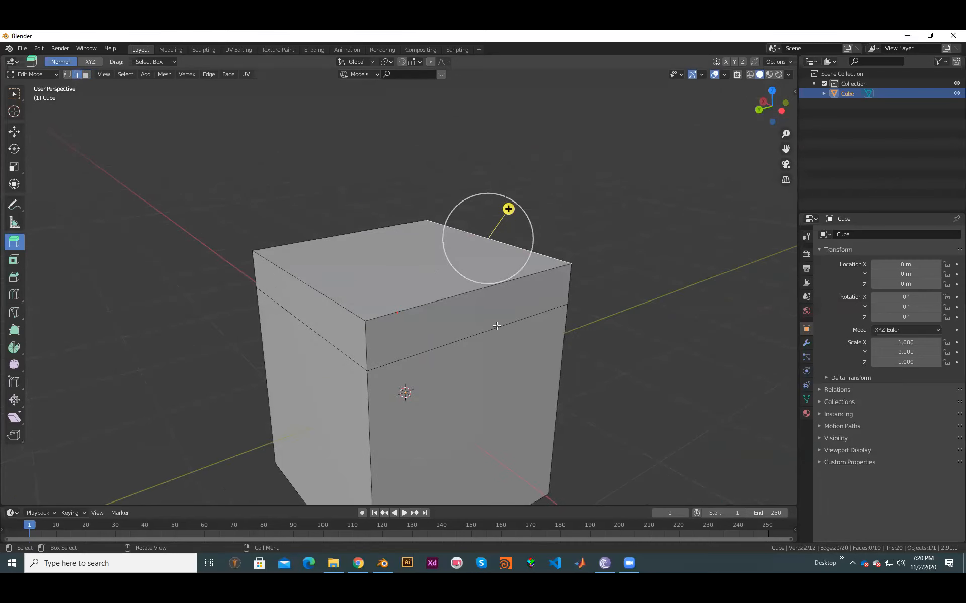
scroll(490, 325, up, 2)
scroll(452, 288, down, 1)
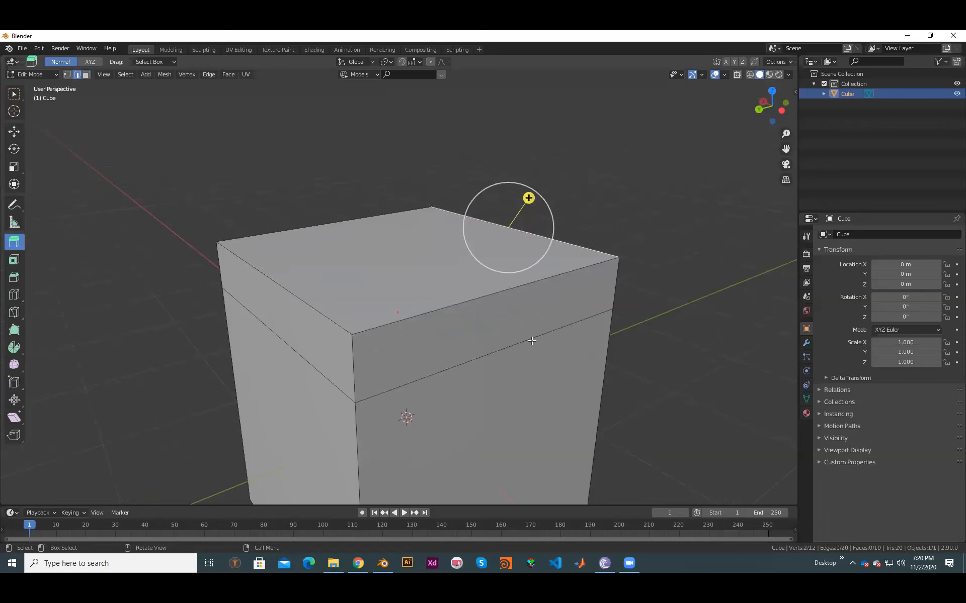
shift+middle_drag(559, 372, 537, 348)
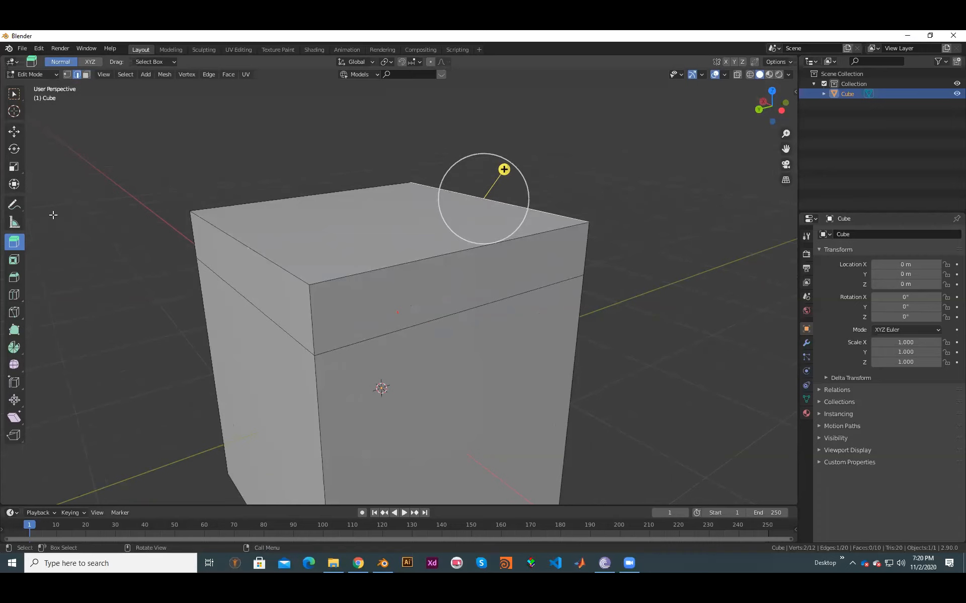
click(69, 77)
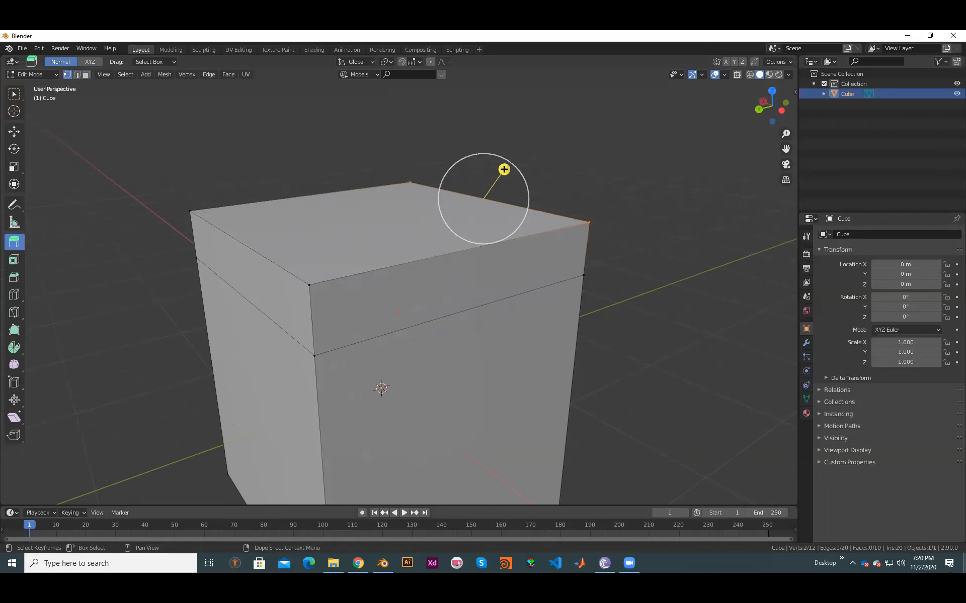
Step: Switch the mesh selection mode from vertices to faces
click(76, 74)
click(87, 74)
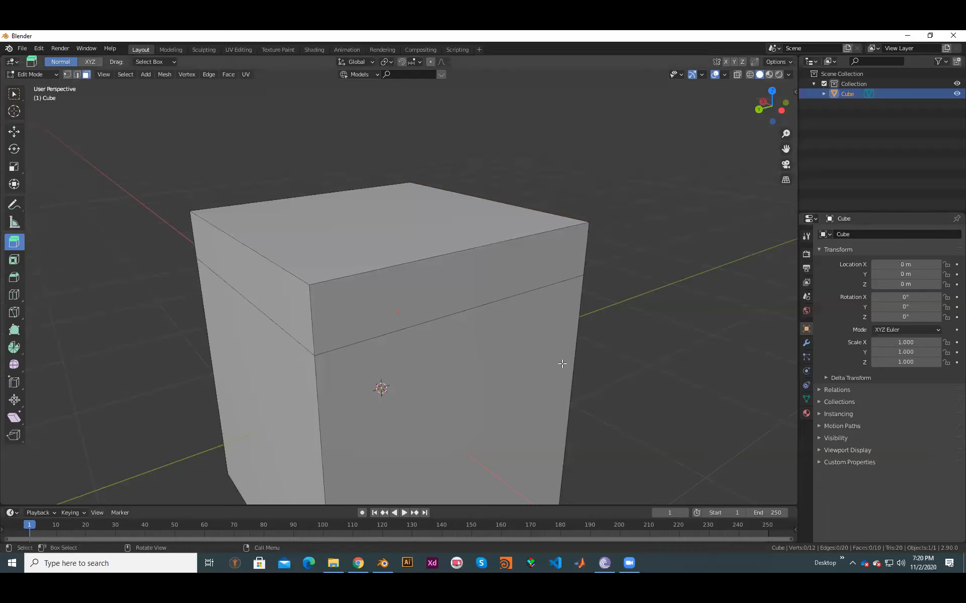
middle_drag(553, 307, 468, 296)
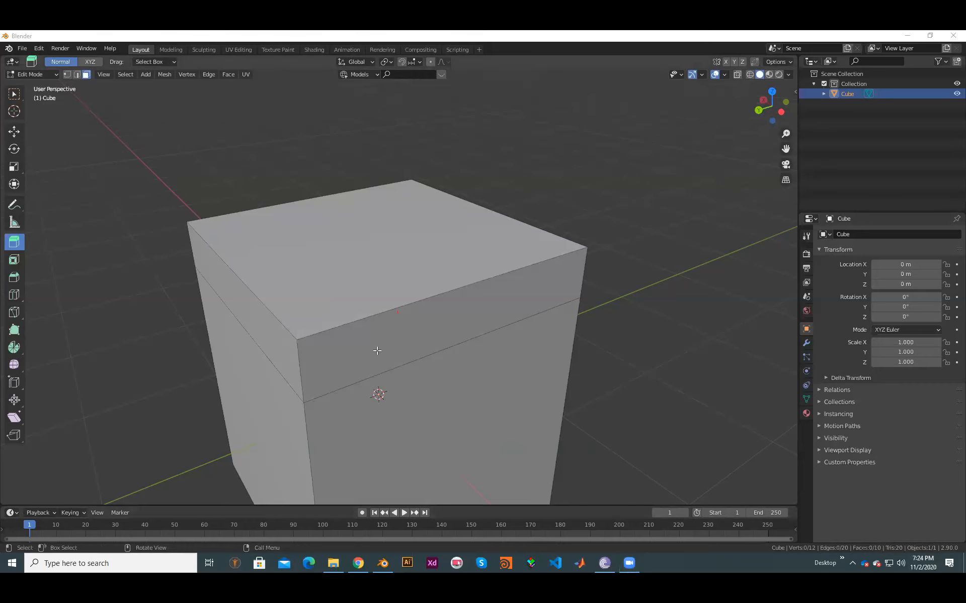
middle_drag(409, 335, 453, 329)
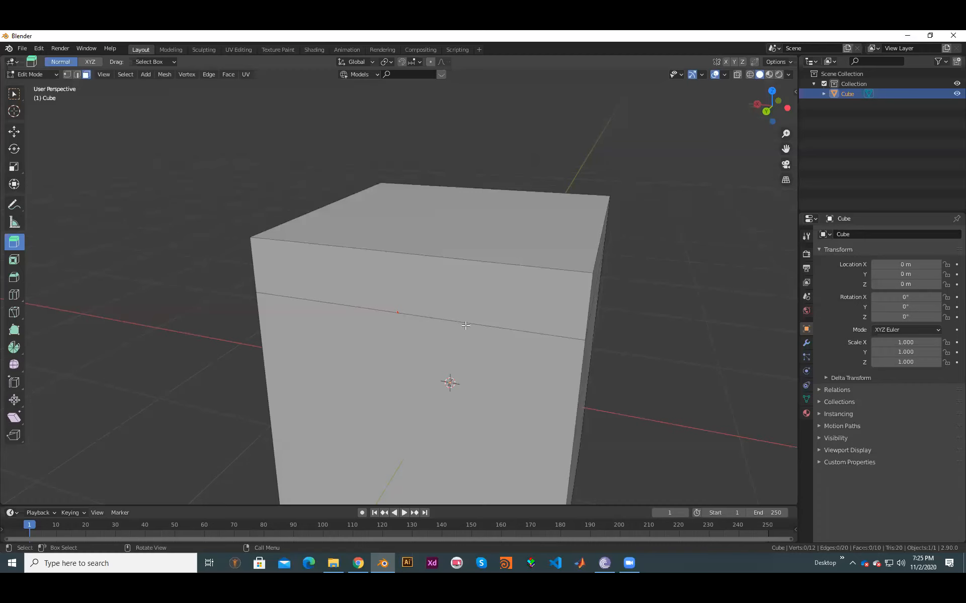
mouse_move(502, 347)
middle_down()
mouse_move(500, 357)
mouse_move(503, 347)
middle_up()
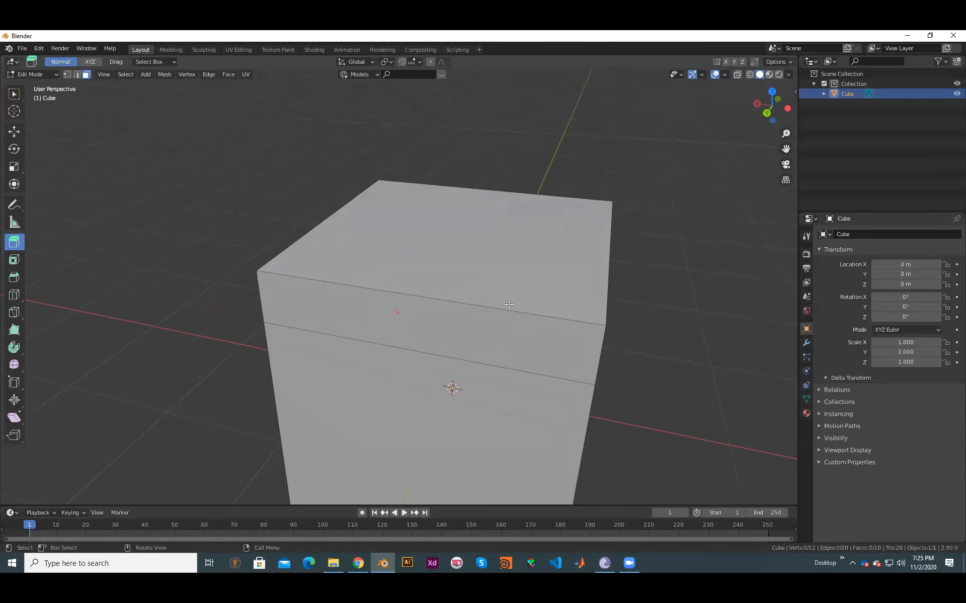
scroll(503, 333, down, 2)
scroll(588, 345, up, 1)
middle_drag(604, 347, 571, 327)
scroll(501, 309, down, 1)
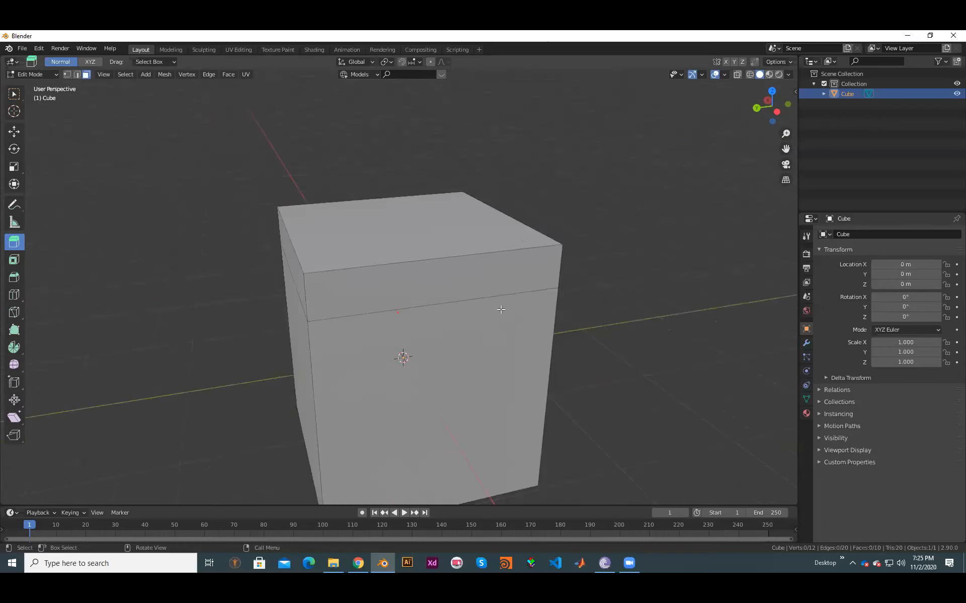
middle_drag(506, 319, 599, 332)
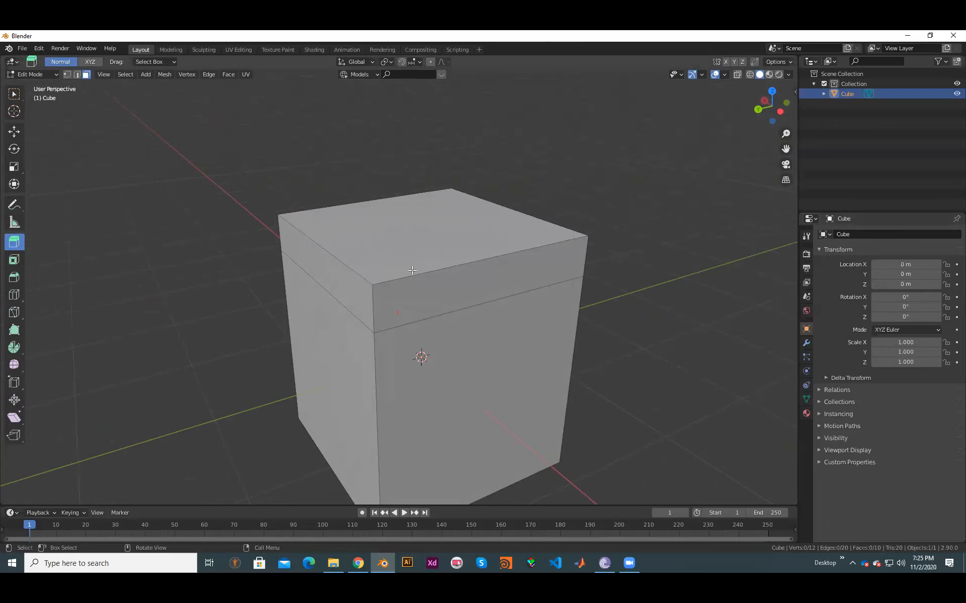
scroll(411, 271, down, 1)
middle_drag(409, 275, 417, 291)
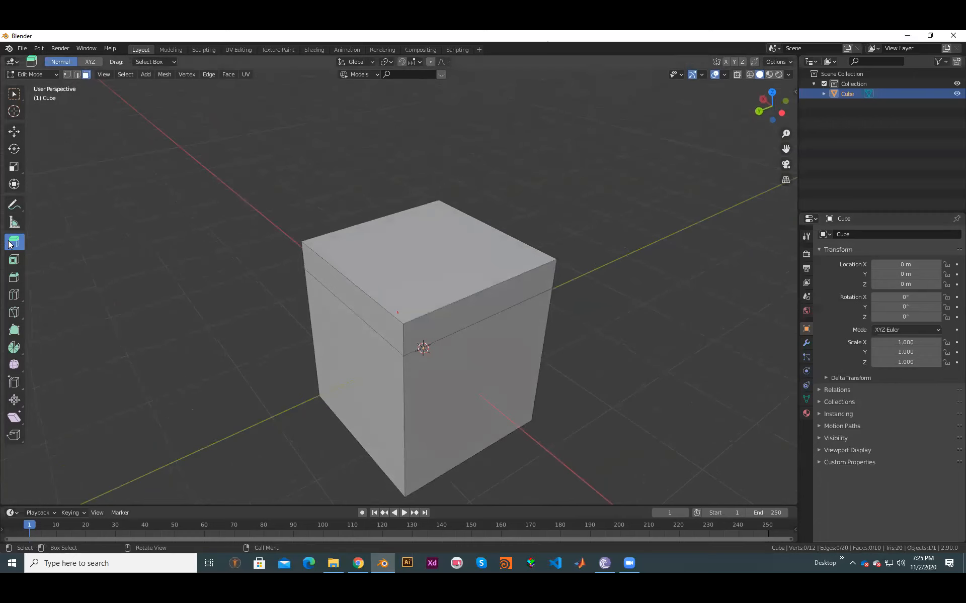
Step: Look through the Extrude tool's variants and activate Extrude Individual
click(10, 245)
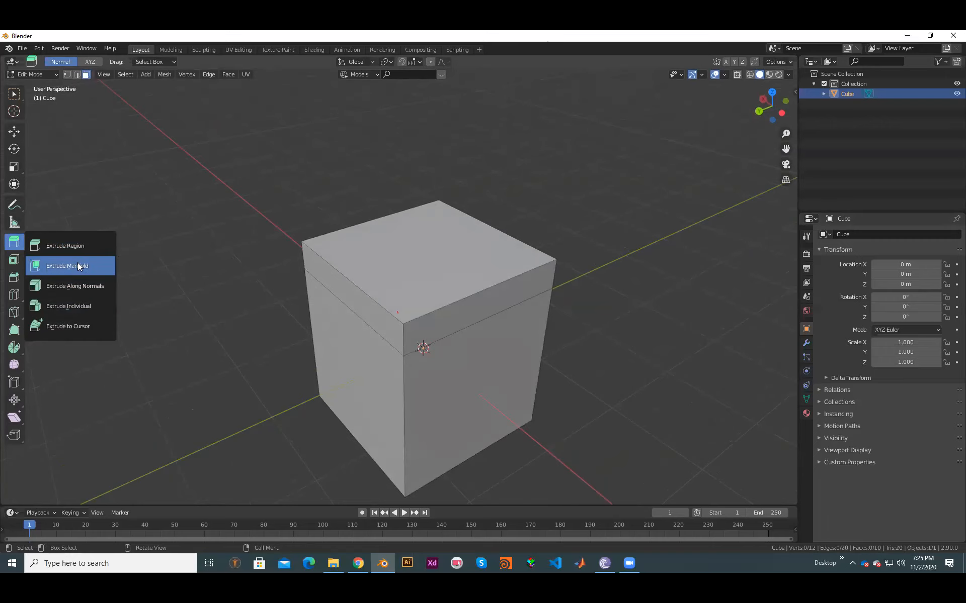
click(15, 245)
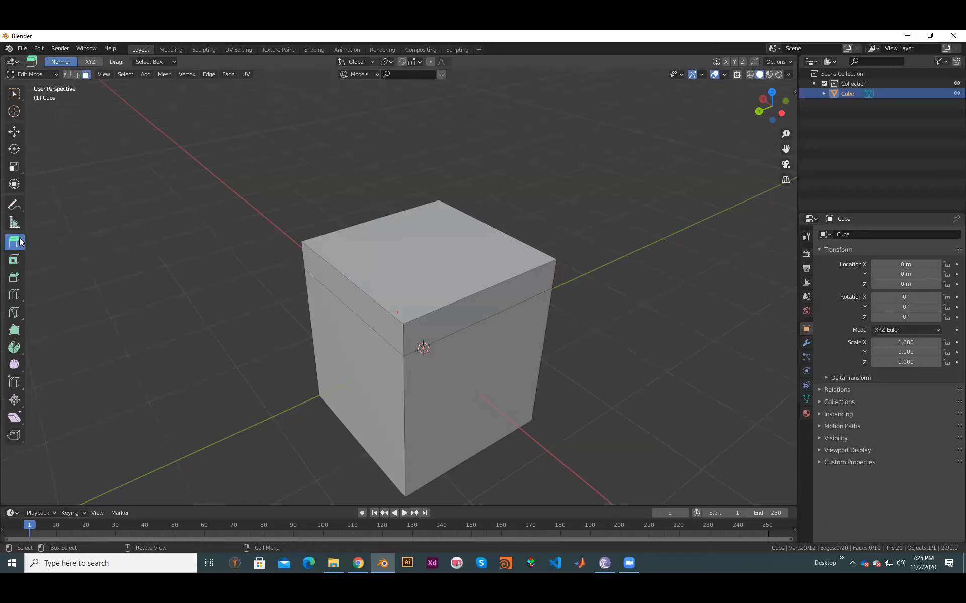
click(18, 239)
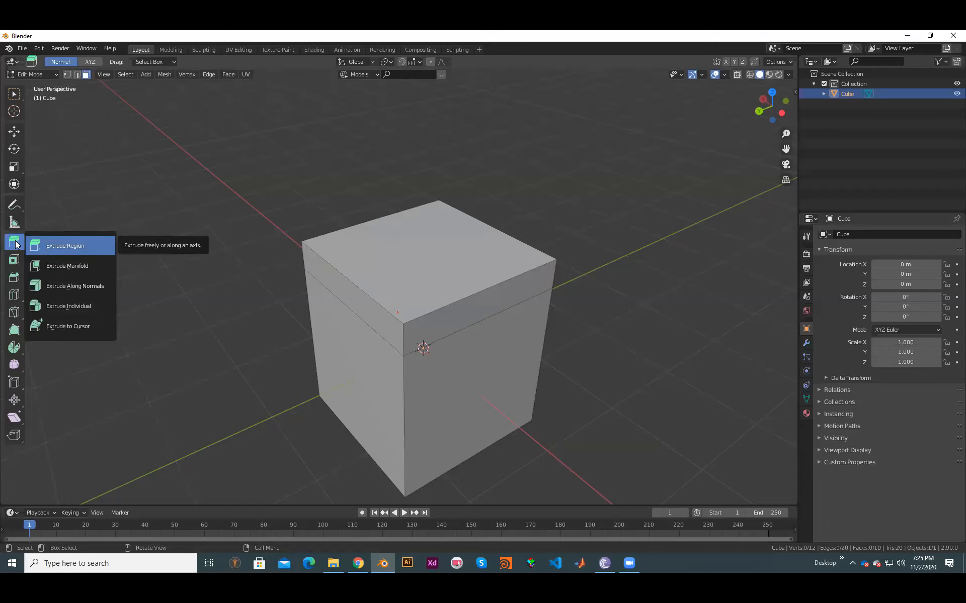
click(65, 245)
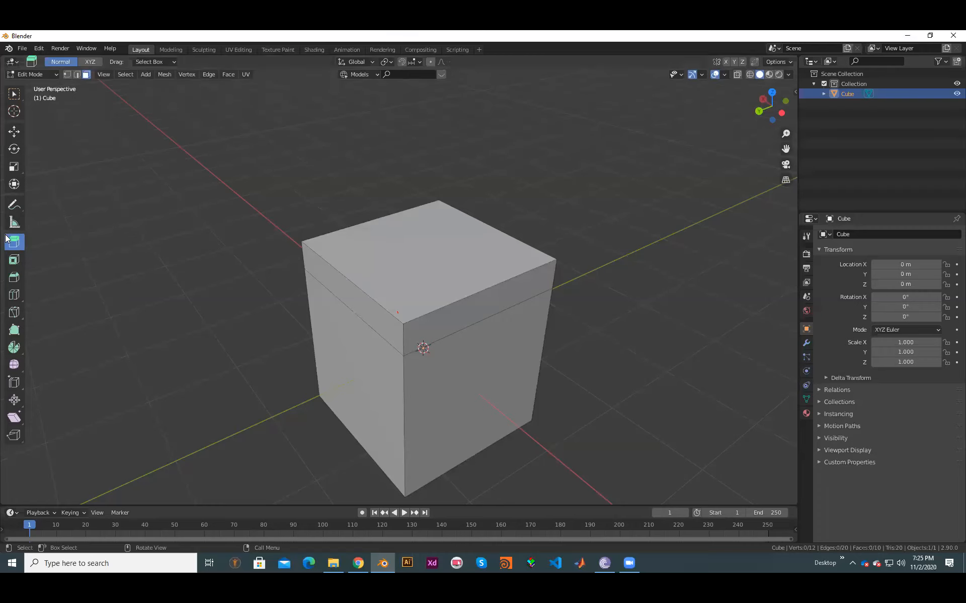
middle_drag(77, 256, 116, 241)
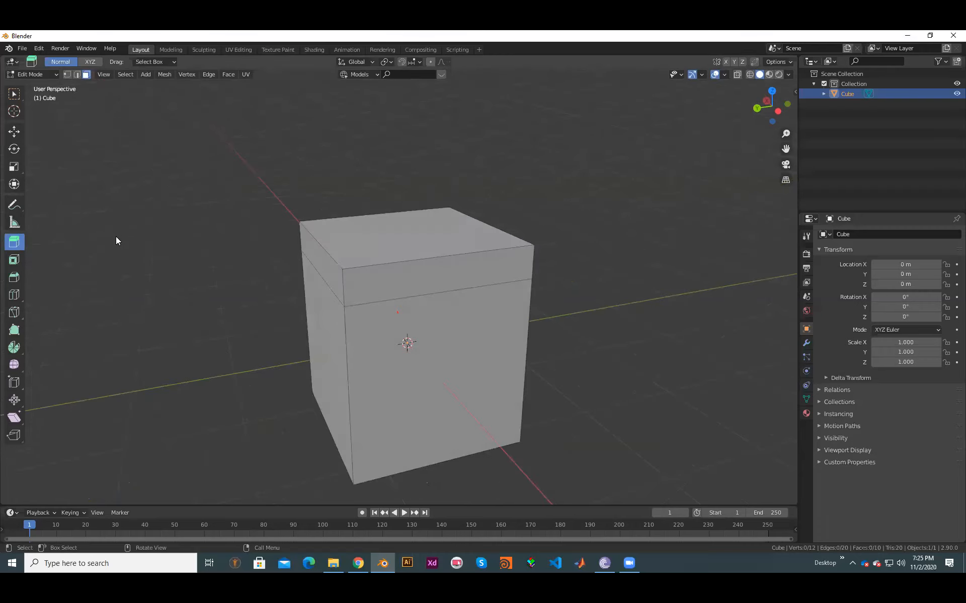
click(14, 242)
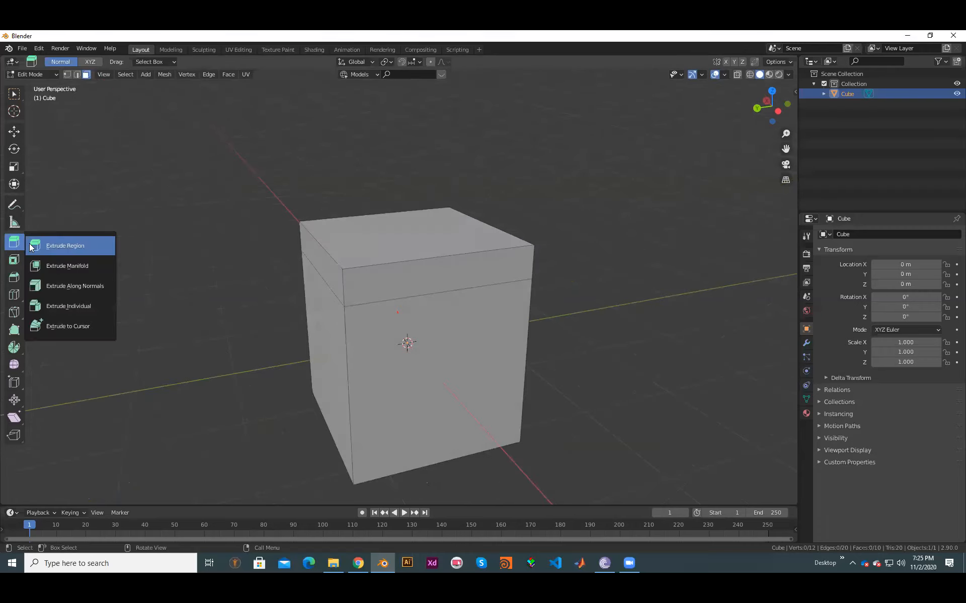
click(88, 313)
Step: Select the cube's top face together with the large side face below the extruded strip
scroll(553, 261, down, 1)
middle_drag(522, 267, 423, 241)
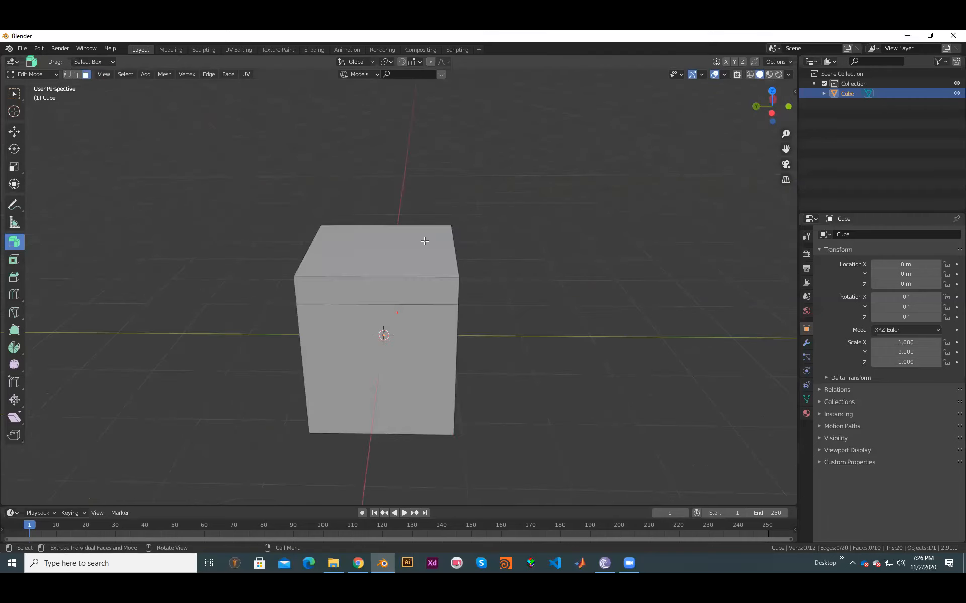
click(419, 252)
middle_drag(525, 321, 442, 317)
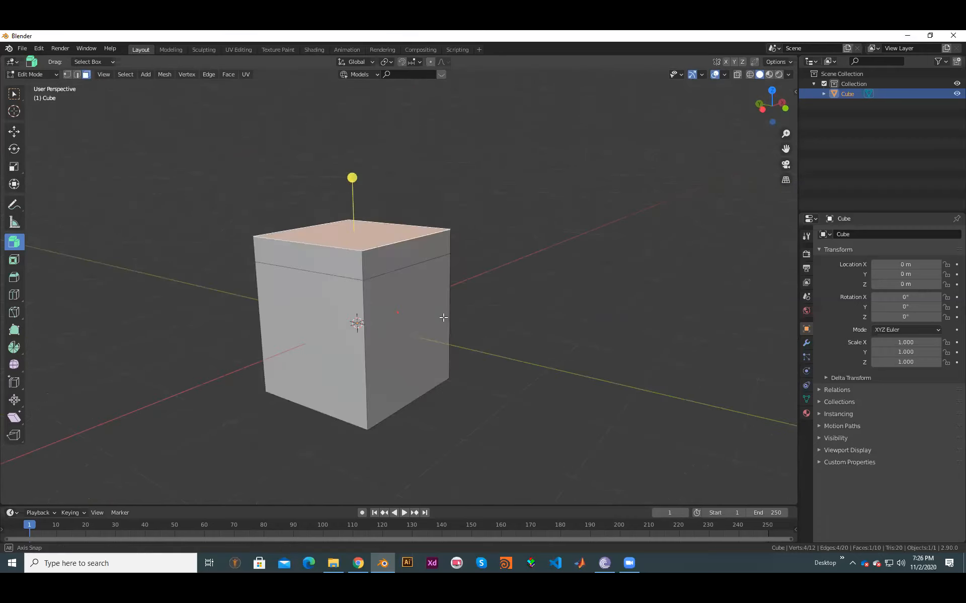
shift+click(438, 371)
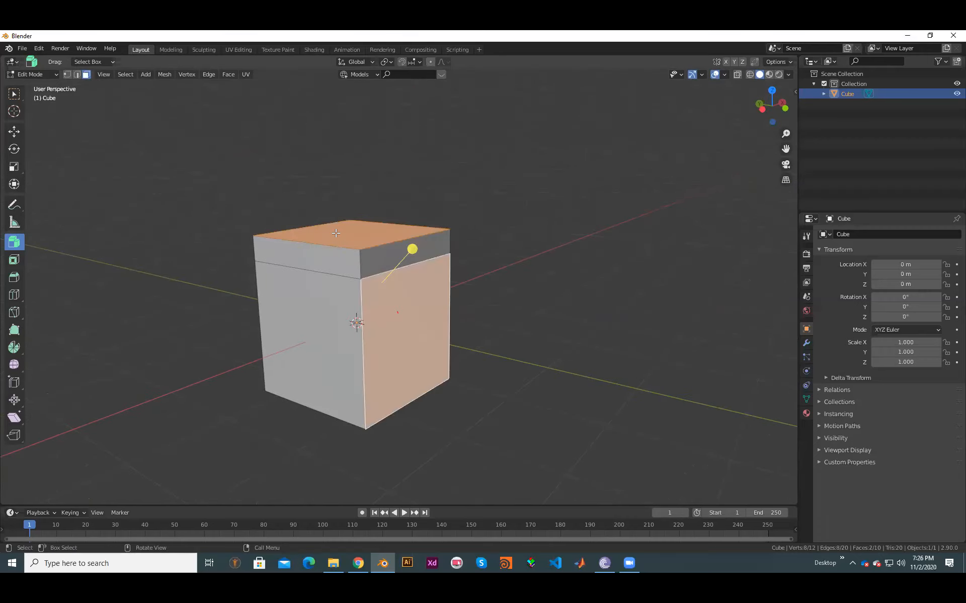
scroll(407, 292, down, 2)
scroll(428, 297, up, 1)
mouse_move(314, 127)
shift+middle_down()
mouse_move(335, 145)
mouse_move(303, 121)
shift+middle_up()
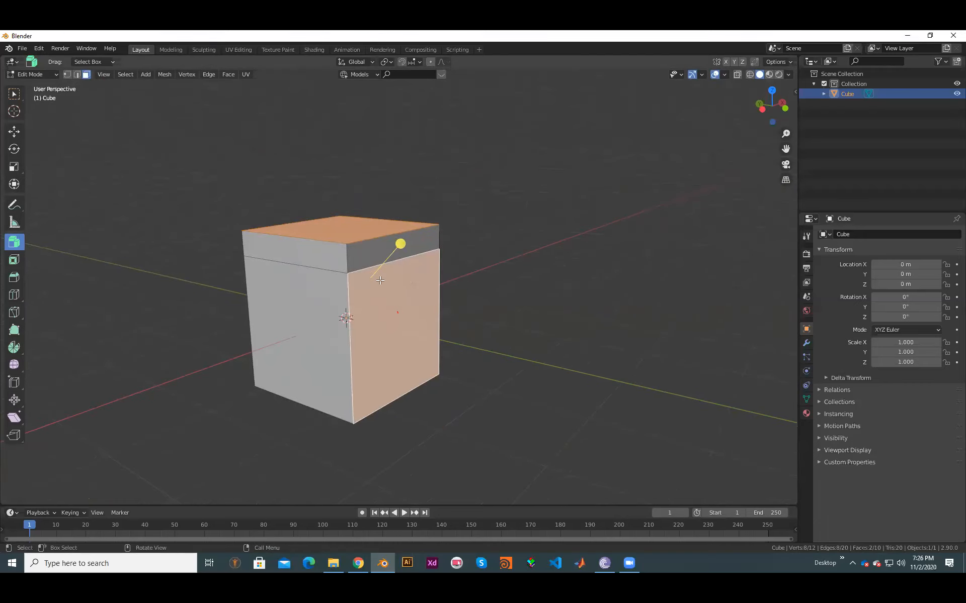
Step: Extrude the selected top and side faces outward with Extrude Individual, twice in a row
click(19, 245)
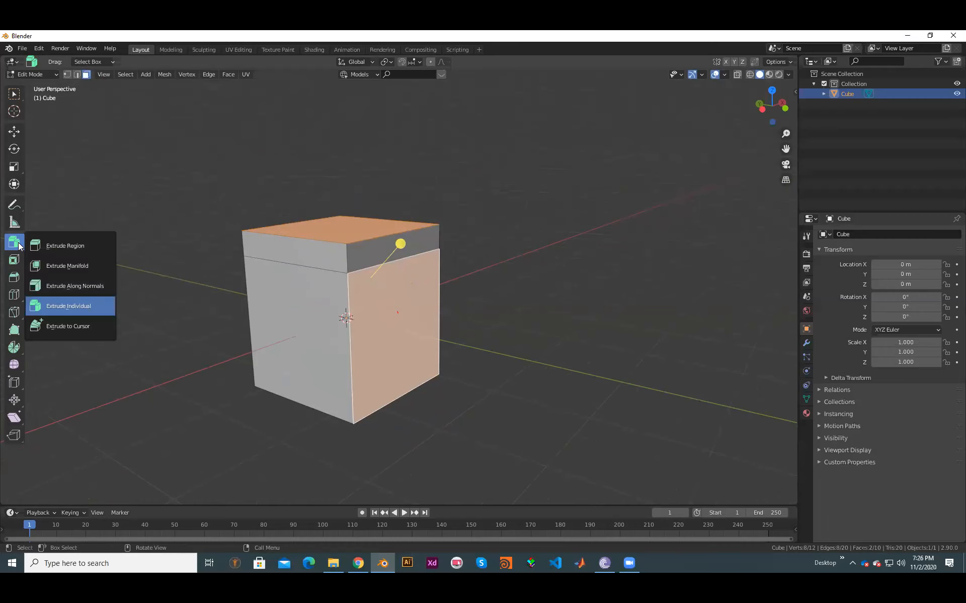
click(70, 306)
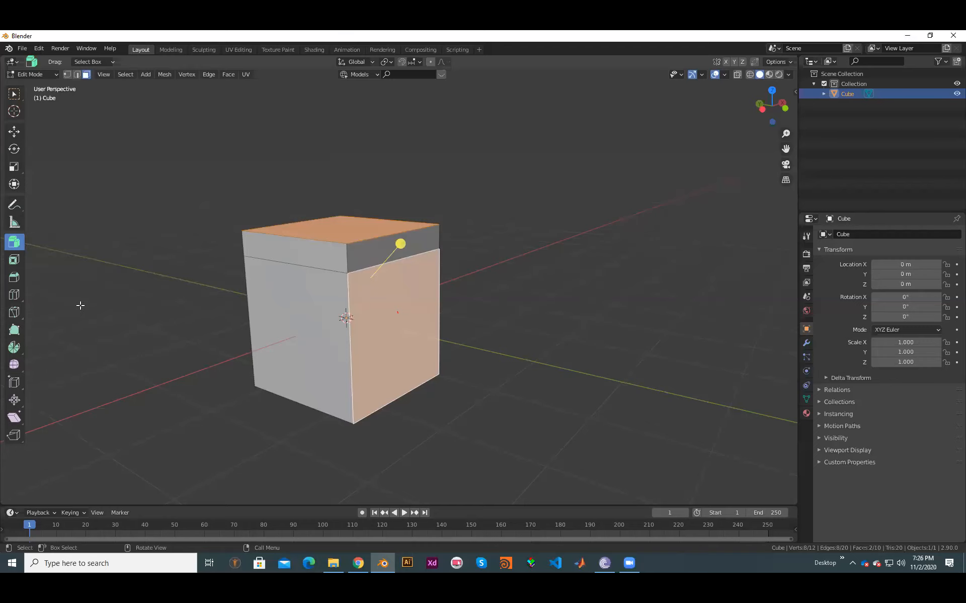
click(12, 245)
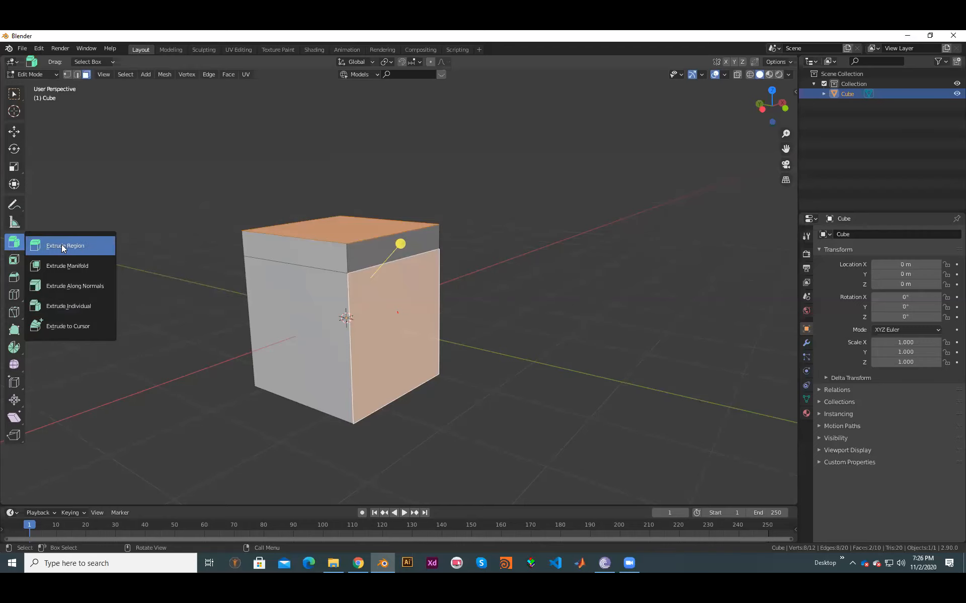
click(69, 307)
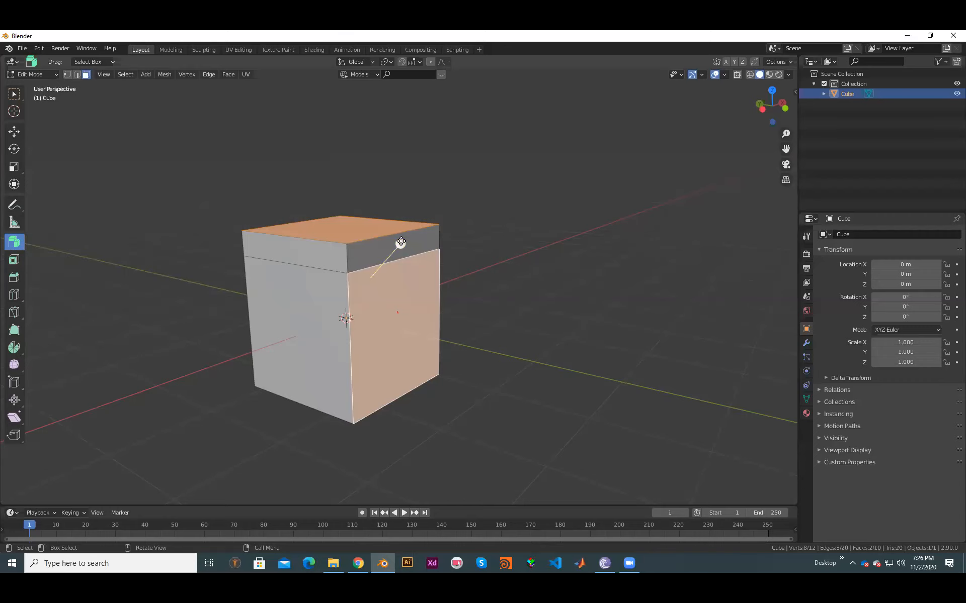
drag(400, 242, 523, 213)
middle_drag(524, 213, 361, 297)
drag(480, 206, 551, 198)
middle_drag(551, 198, 325, 251)
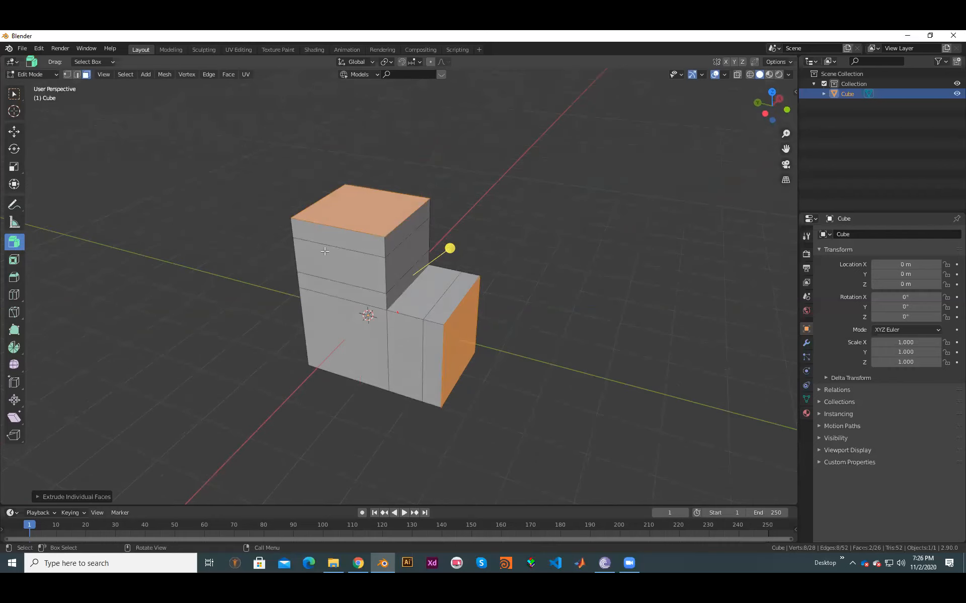
Step: Inspect the stepped shape in Object Mode and return to Edit Mode to examine its faces
click(16, 245)
click(17, 248)
key(Tab)
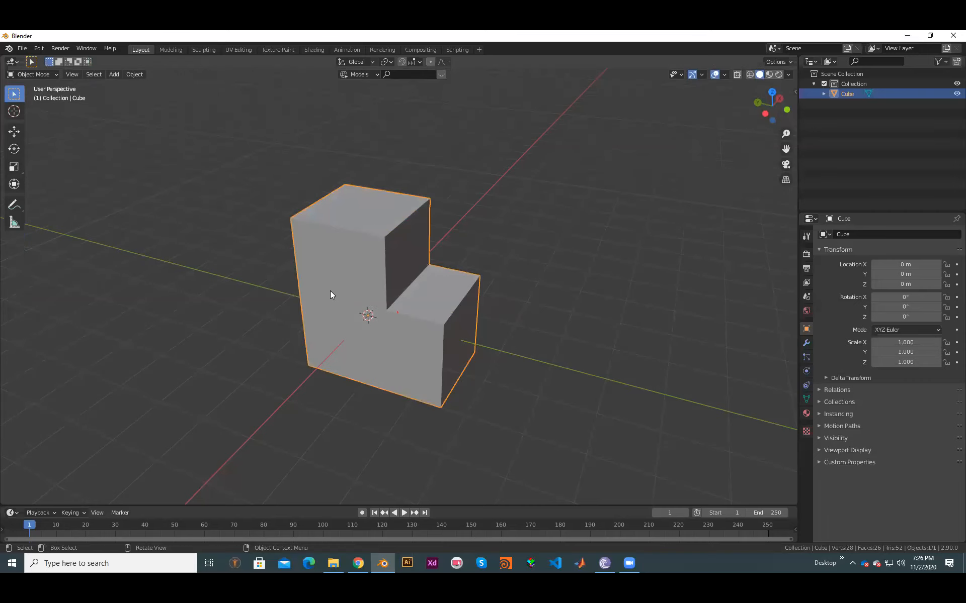
key(Tab)
middle_drag(194, 275, 494, 302)
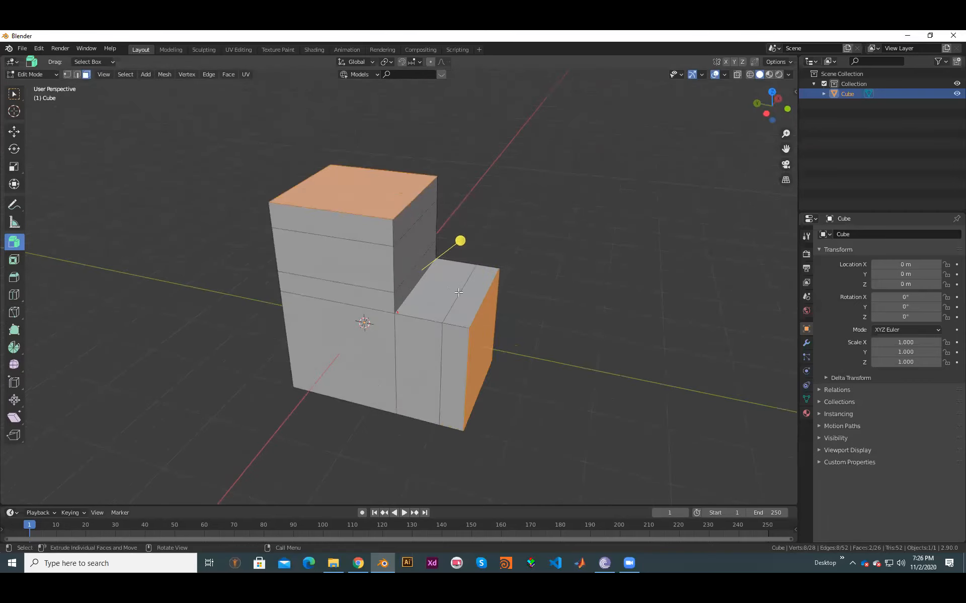
Step: Delete the stepped object in Object Mode and add a new mesh cube in its place
key(Tab)
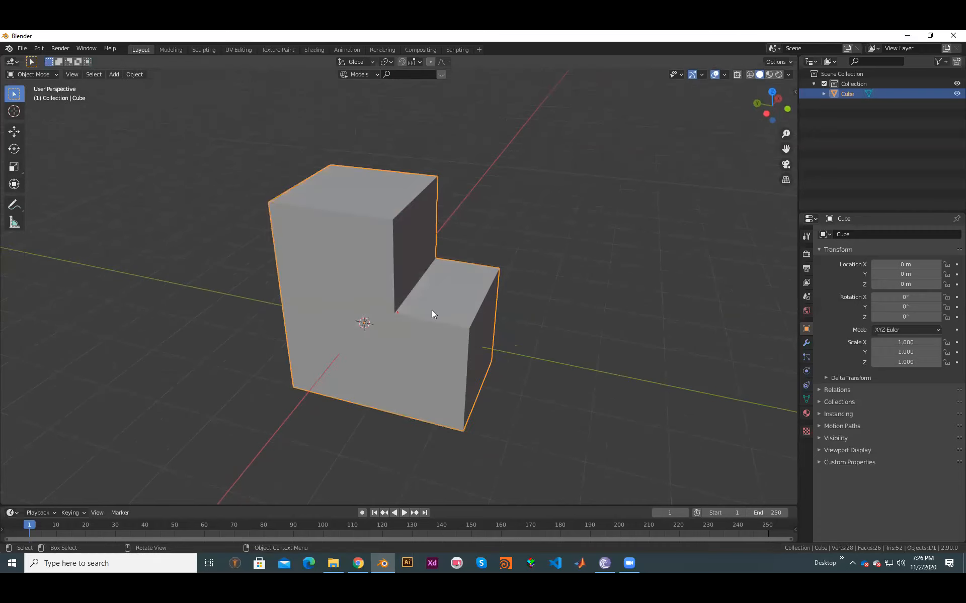
key(x)
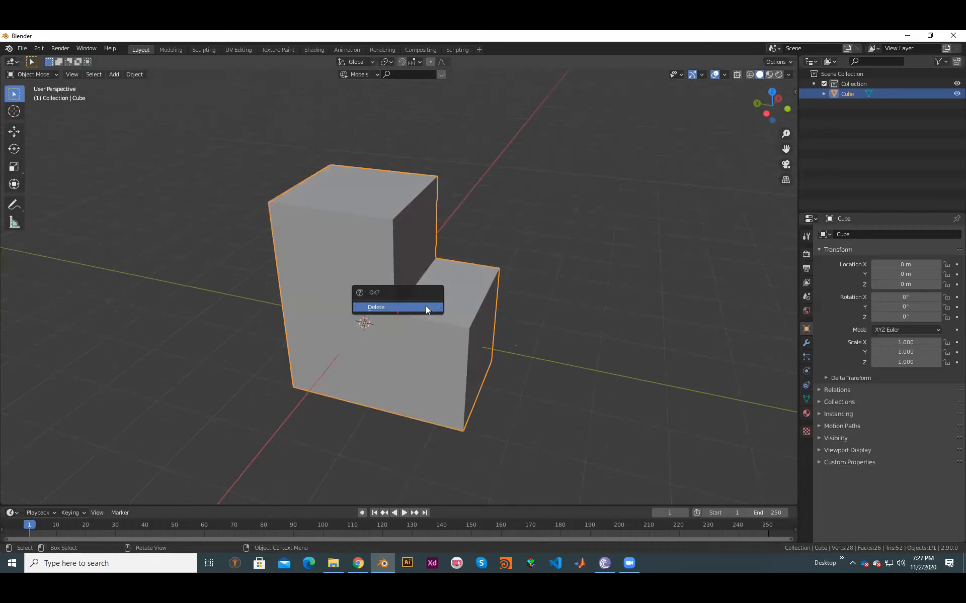
click(426, 306)
key(shift+a)
mouse_move(417, 301)
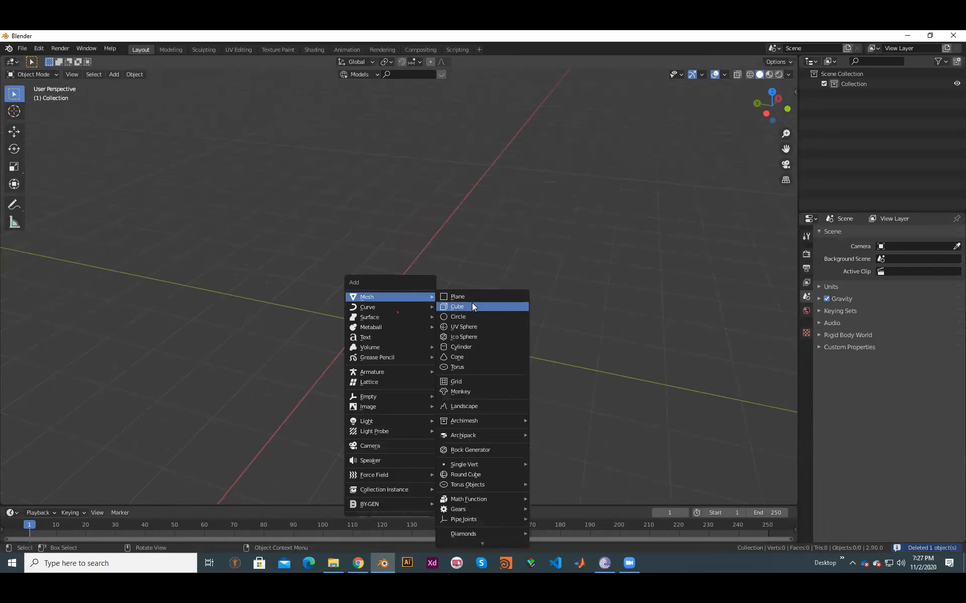
click(471, 305)
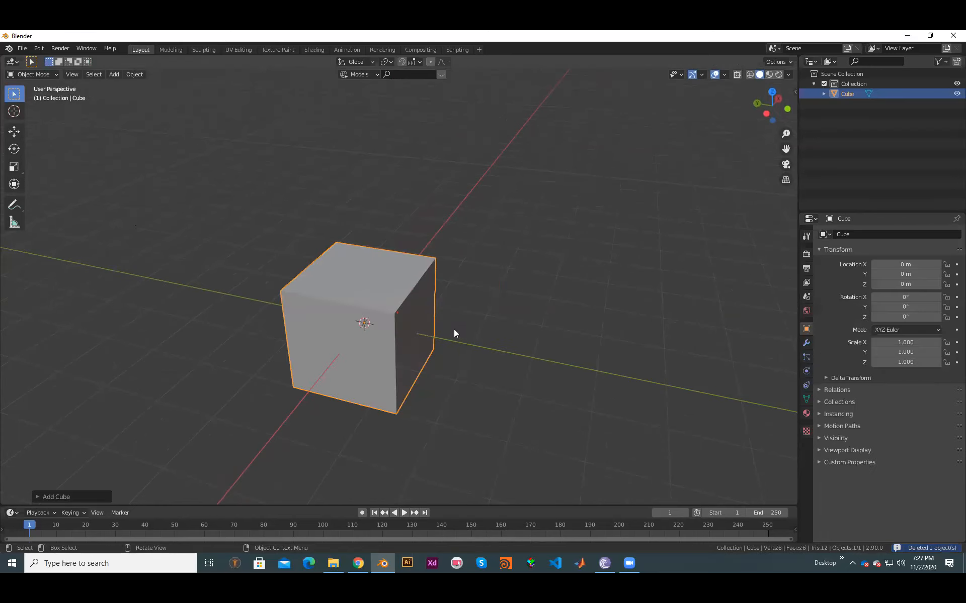
Step: Enter Edit Mode on the new cube and activate the Inset Faces tool
scroll(438, 326, up, 4)
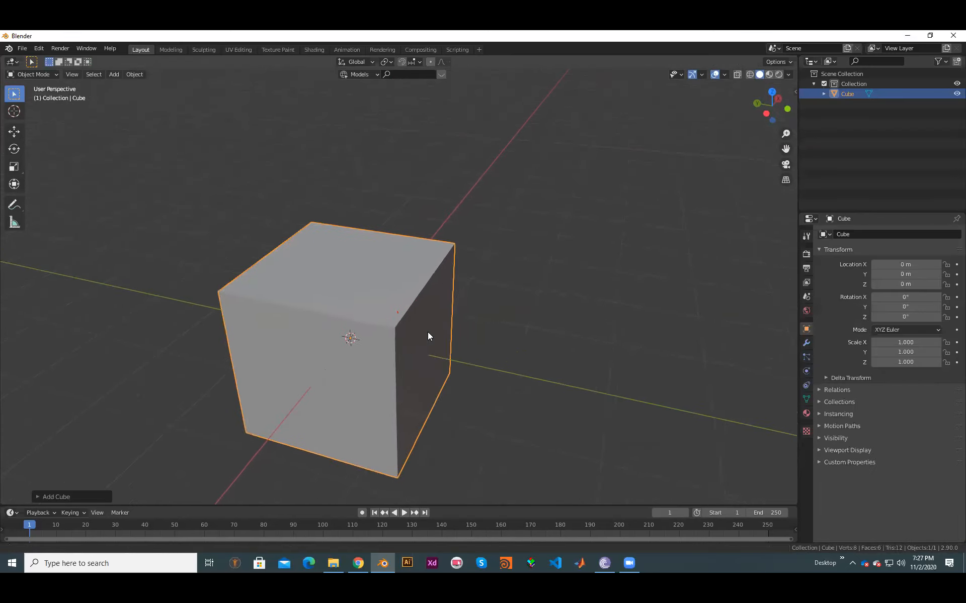
scroll(425, 329, up, 1)
key(Tab)
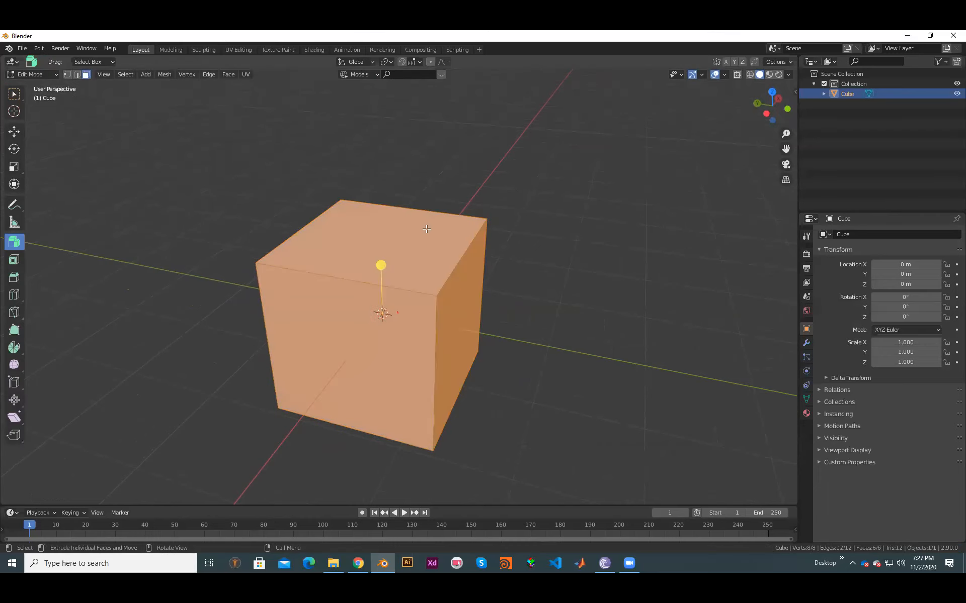
click(14, 260)
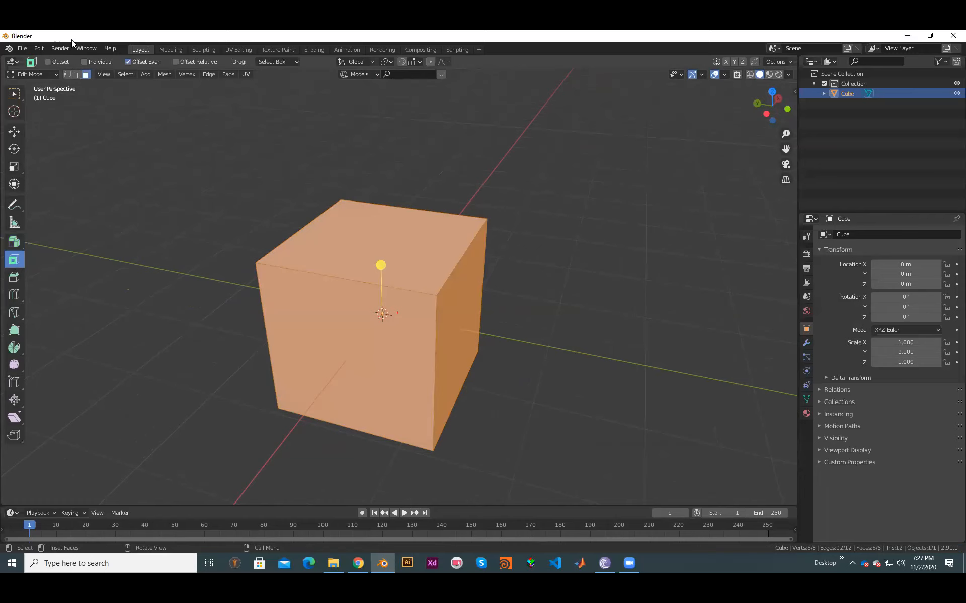
Step: Select only the new cube's top face and get a close view of it
middle_drag(445, 358, 453, 268)
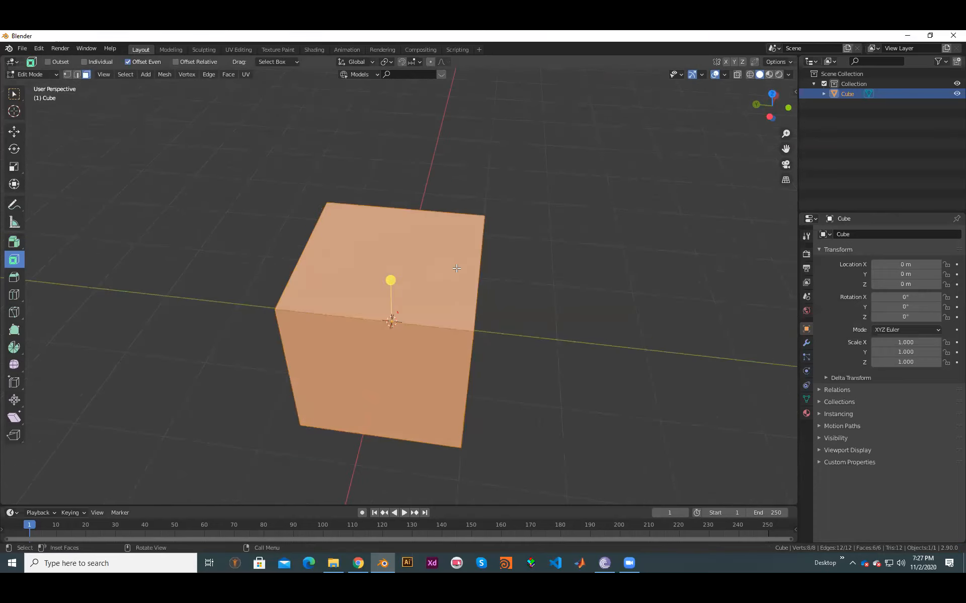
click(457, 269)
middle_drag(551, 313, 397, 175)
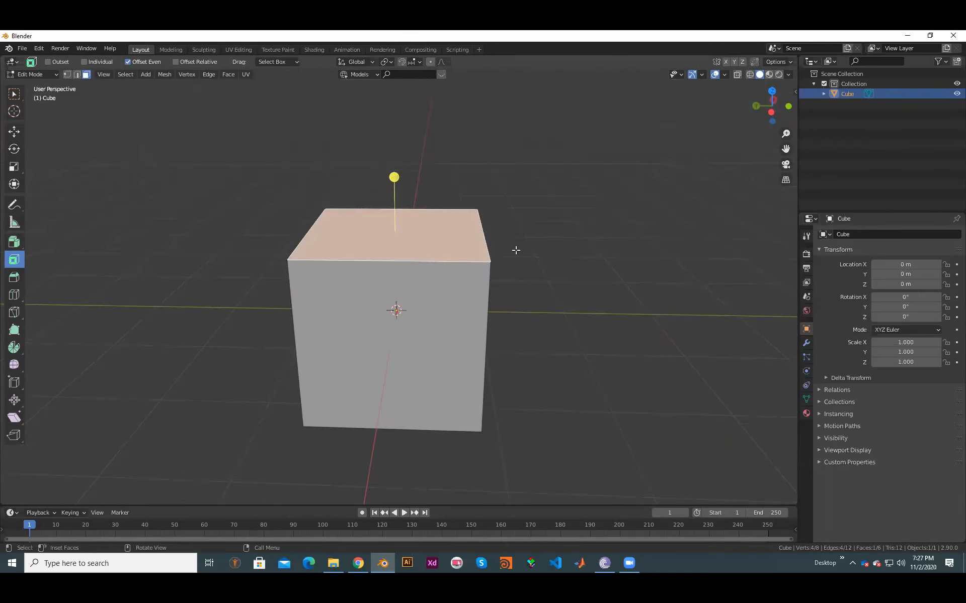
middle_drag(515, 247, 513, 276)
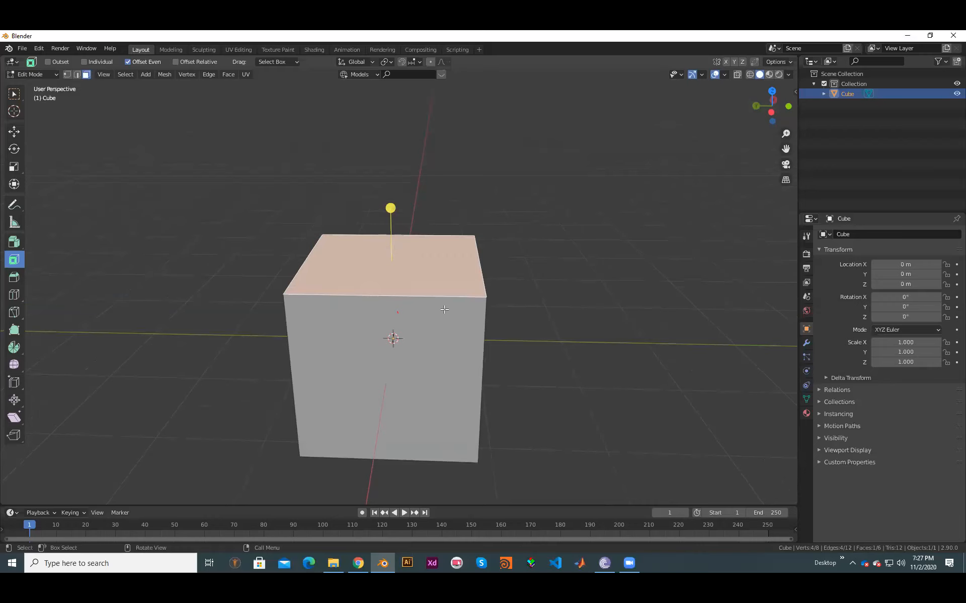
scroll(445, 309, up, 3)
middle_drag(397, 282, 429, 318)
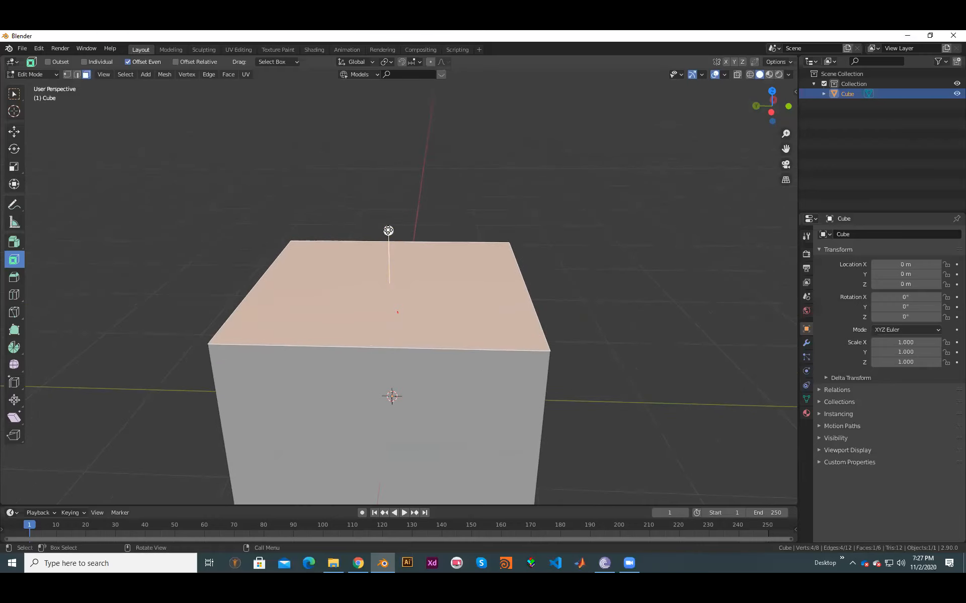
Step: Inset the cube's top face by a narrow border and select the resulting inner face
drag(388, 230, 391, 255)
click(649, 281)
middle_drag(526, 312, 448, 334)
click(441, 305)
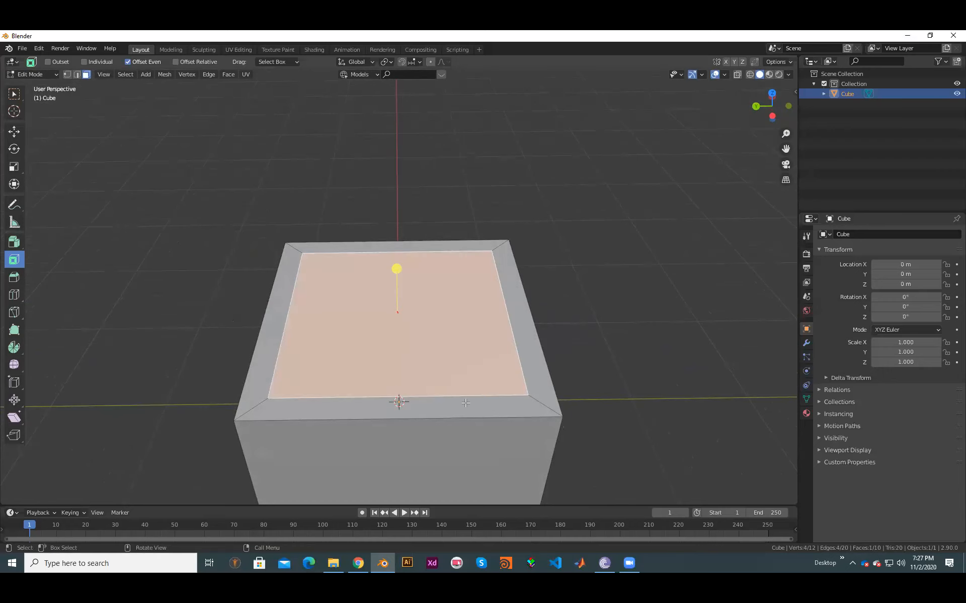
Step: Inset the inner top face again to form a second nested border, and clear the selection
click(259, 375)
click(449, 346)
drag(397, 269, 398, 285)
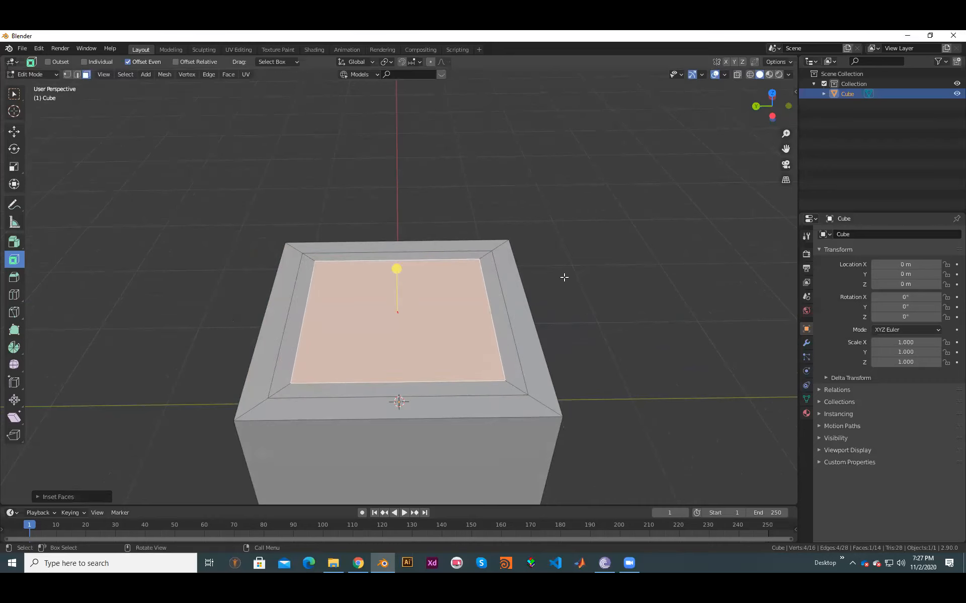
click(575, 276)
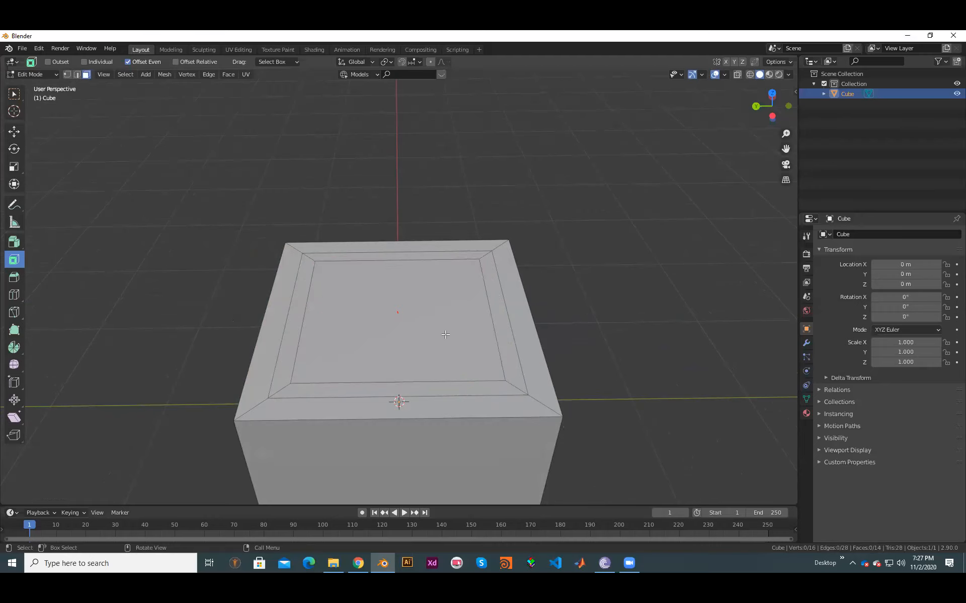
Step: Select the cube's side face along the green axis and inset it into two nested borders
middle_drag(577, 411, 43, 259)
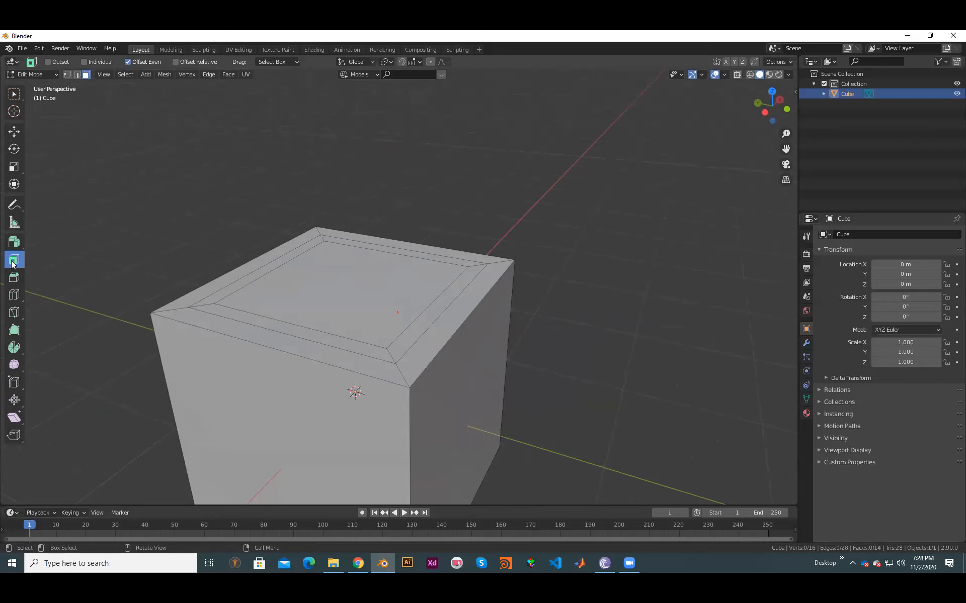
middle_drag(448, 384, 385, 294)
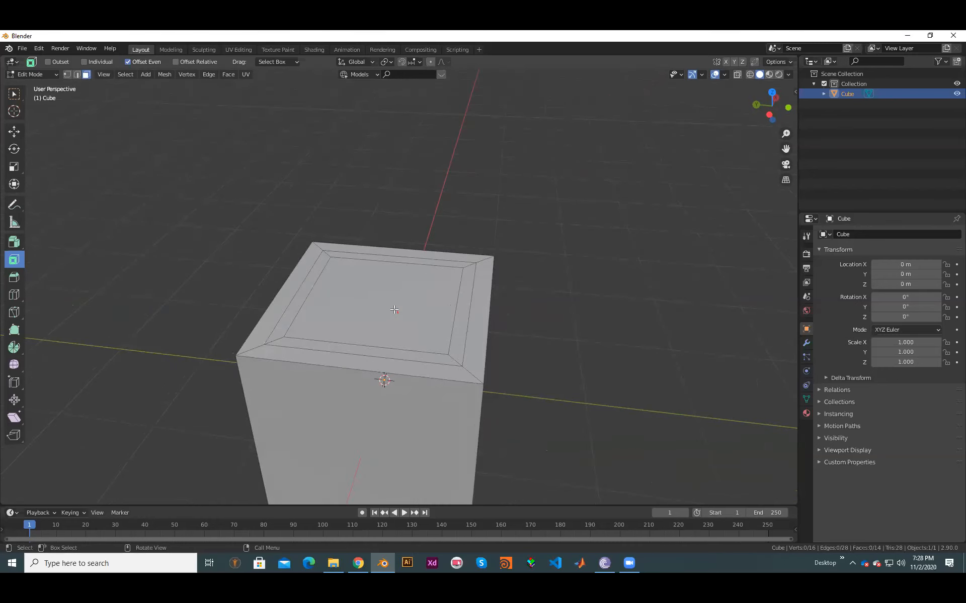
middle_drag(491, 370, 409, 361)
click(436, 371)
drag(437, 372, 422, 375)
Step: Select the innermost top face and extrude it upward with Extrude Region to form a second tier
middle_drag(355, 373, 314, 285)
click(356, 289)
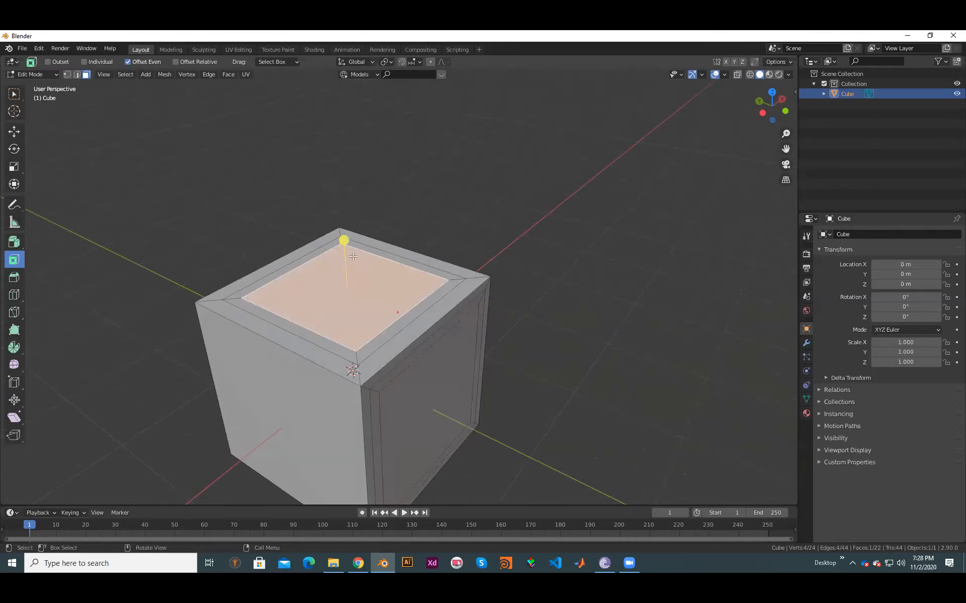
drag(15, 242, 67, 249)
drag(342, 243, 334, 126)
scroll(391, 275, down, 2)
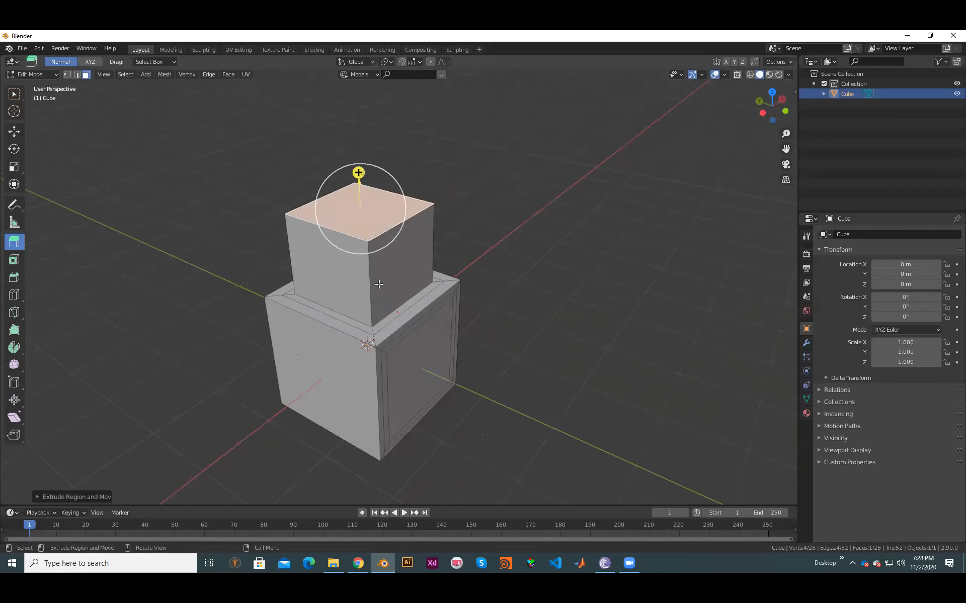
middle_drag(374, 310, 401, 265)
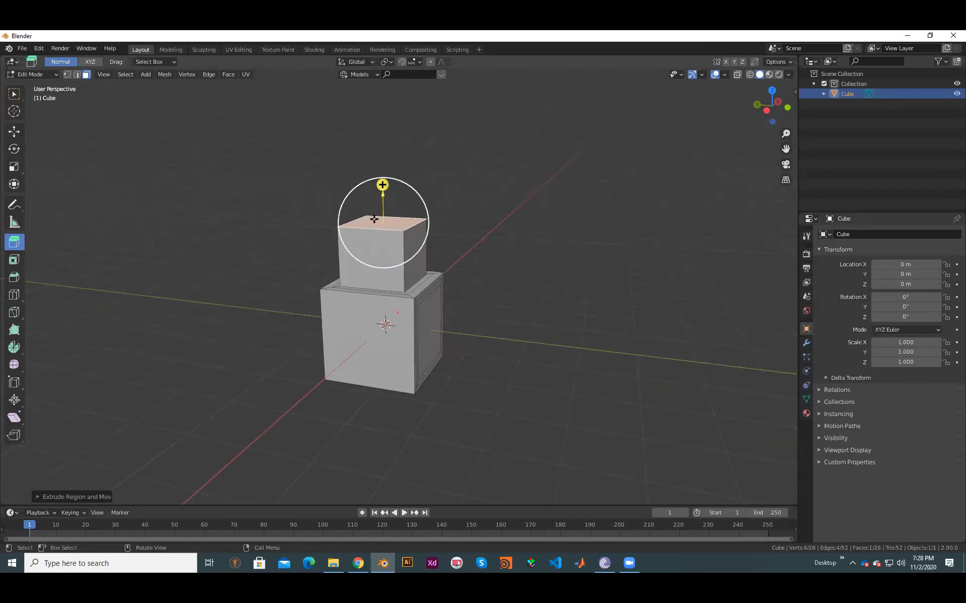
middle_drag(419, 309, 14, 266)
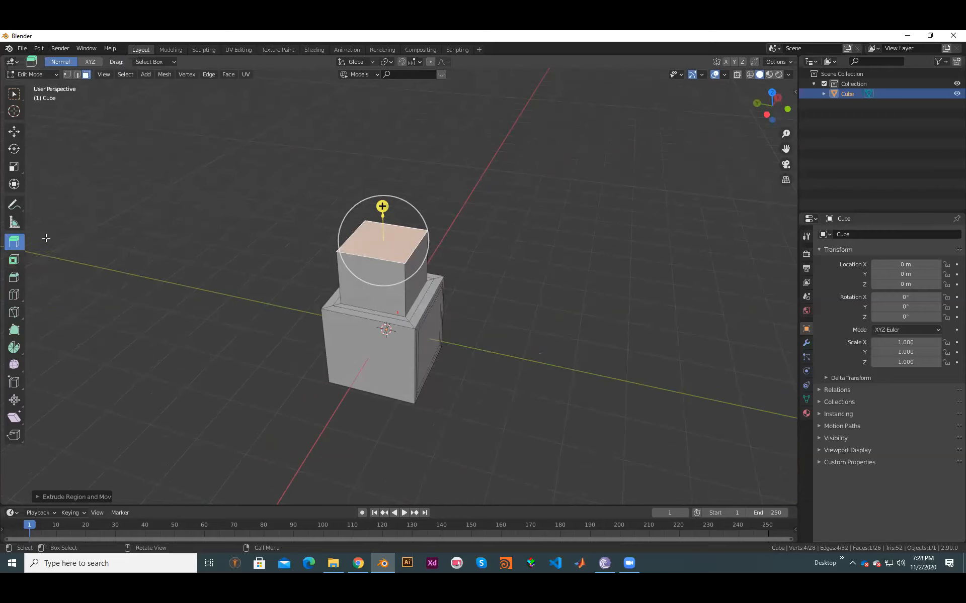
Step: Inset the second tier's top face and extrude the inner face upward into a shorter third tier
click(12, 260)
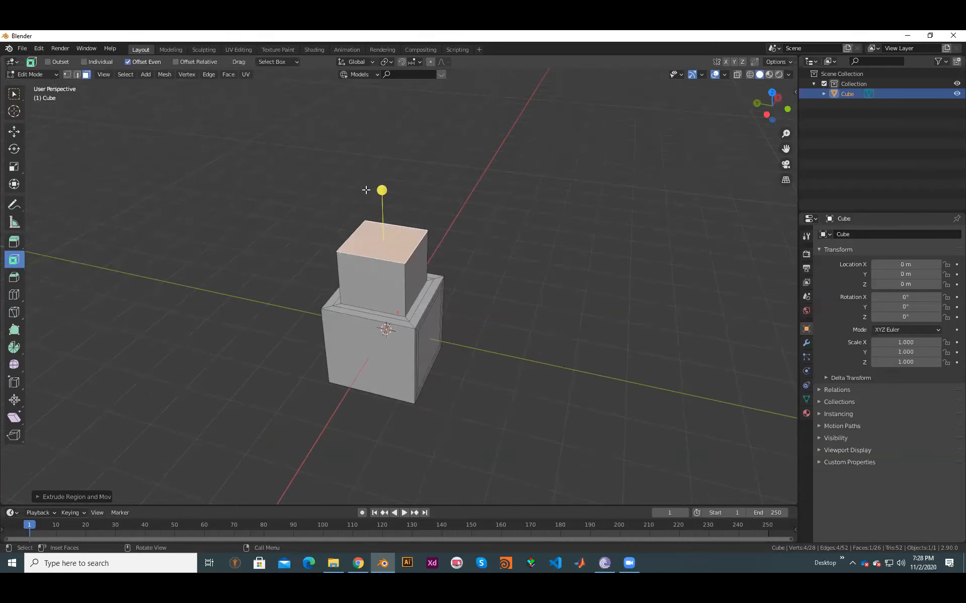
drag(383, 192, 383, 199)
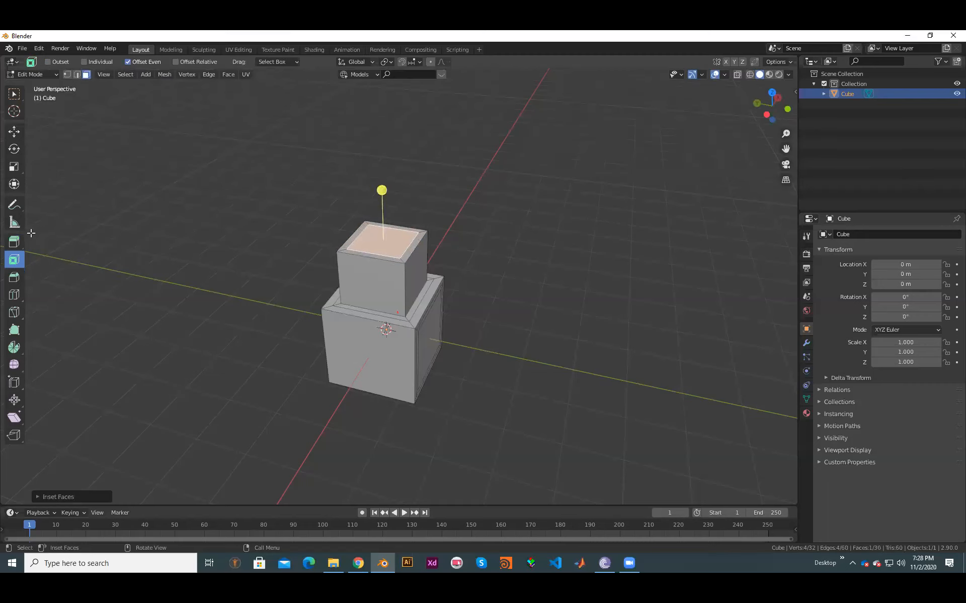
click(20, 243)
drag(380, 205, 385, 184)
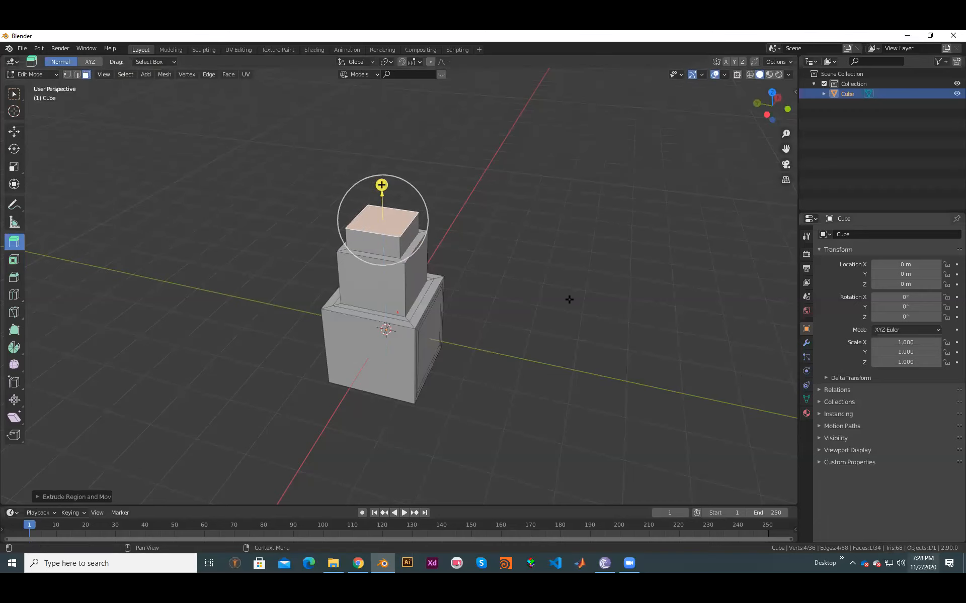
scroll(523, 188, up, 3)
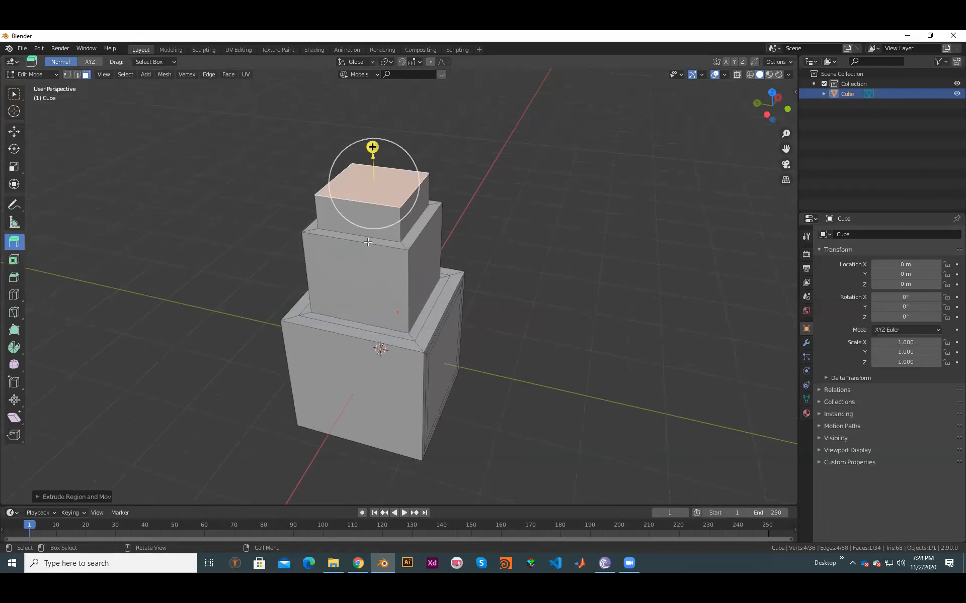
Step: Inspect the three-tier shape in Object Mode, and return to Edit Mode to examine its inset side face
key(Tab)
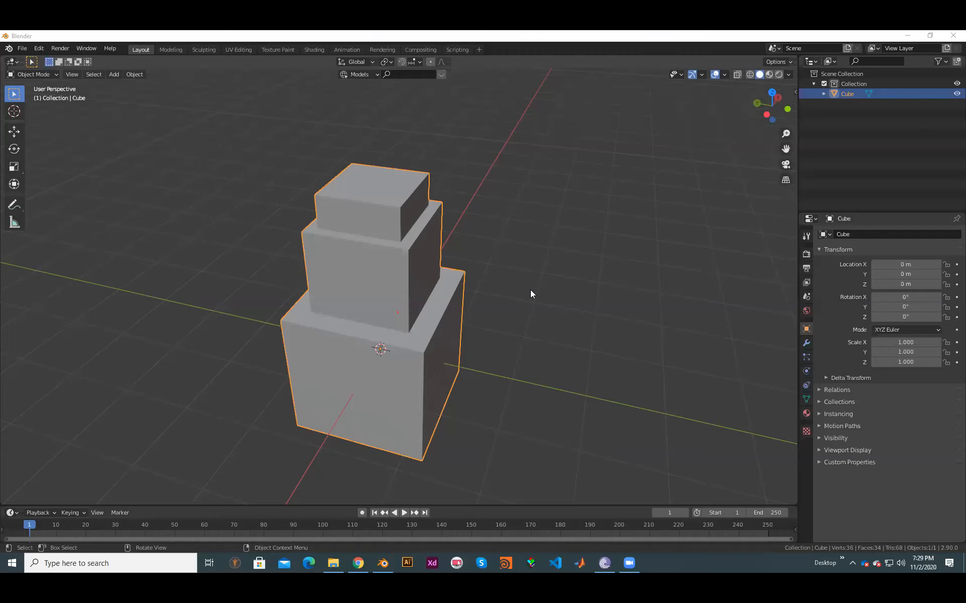
click(423, 309)
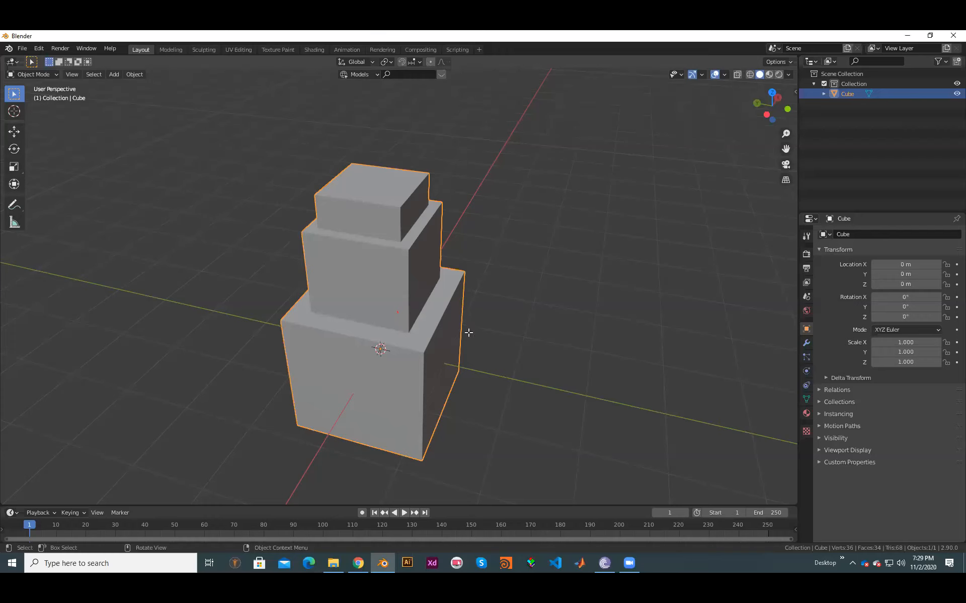
key(Tab)
scroll(494, 350, up, 1)
scroll(451, 369, down, 2)
scroll(462, 374, up, 1)
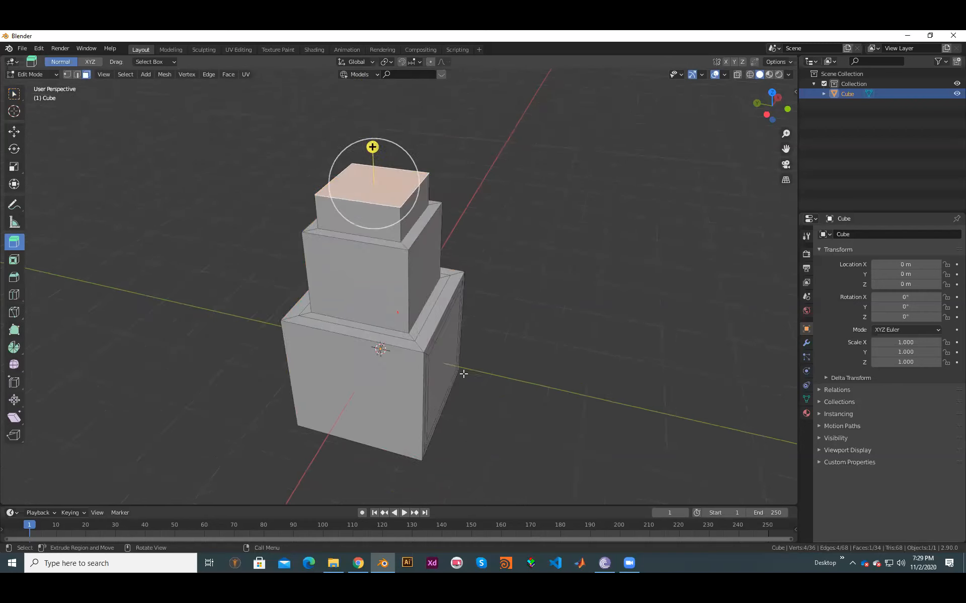
middle_drag(439, 391, 468, 378)
middle_drag(431, 381, 456, 384)
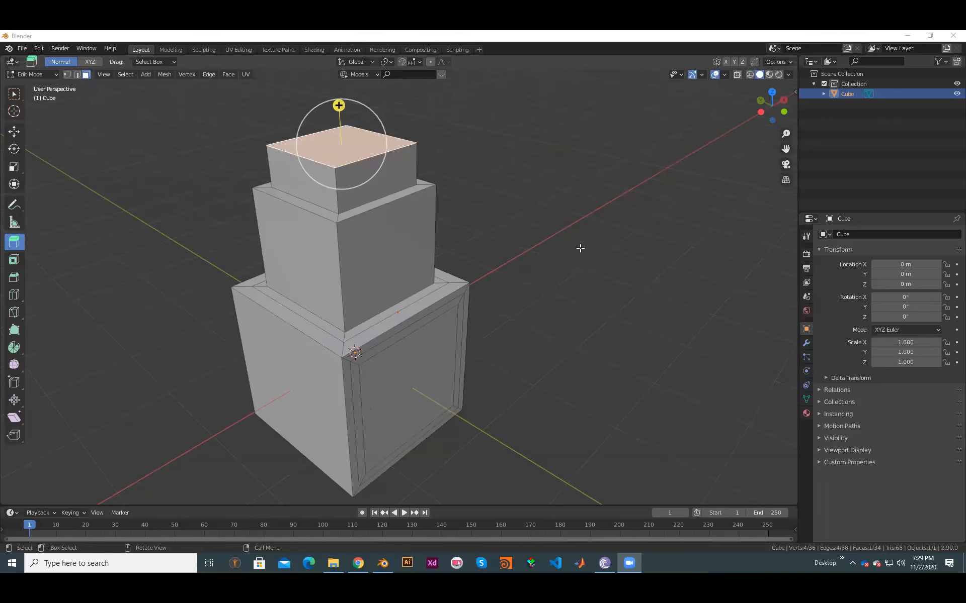
middle_drag(544, 252, 569, 261)
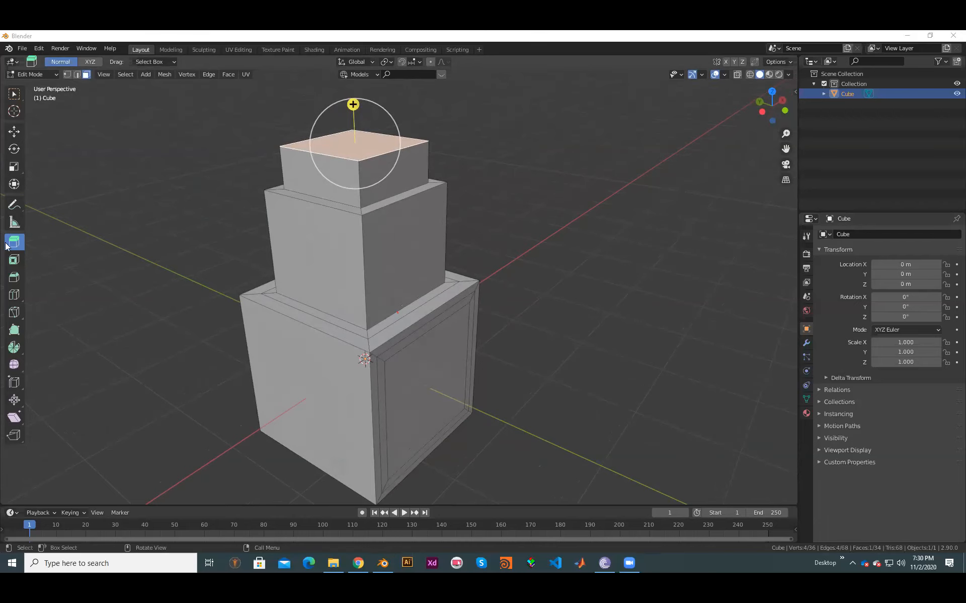
scroll(412, 259, down, 1)
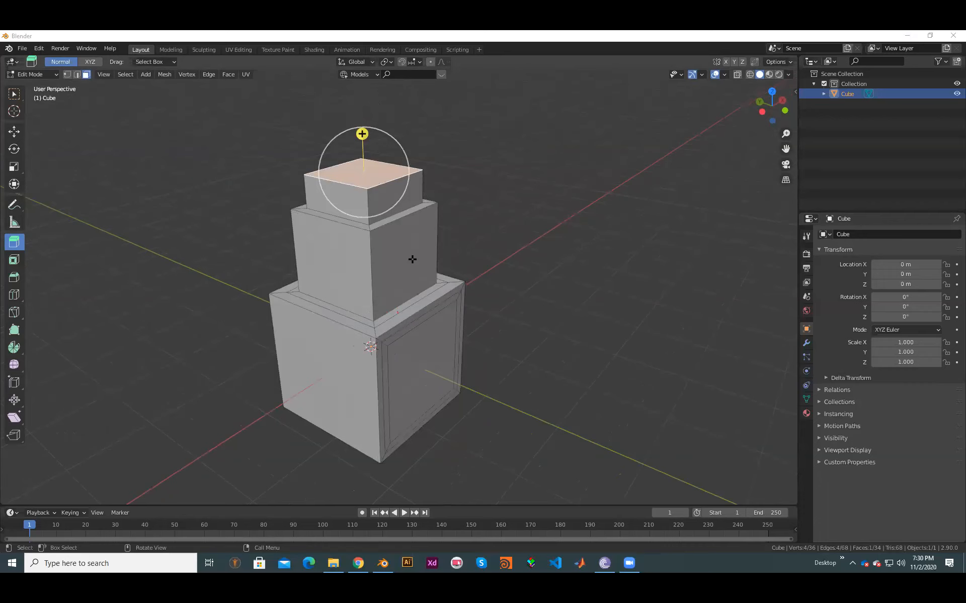
scroll(465, 317, down, 1)
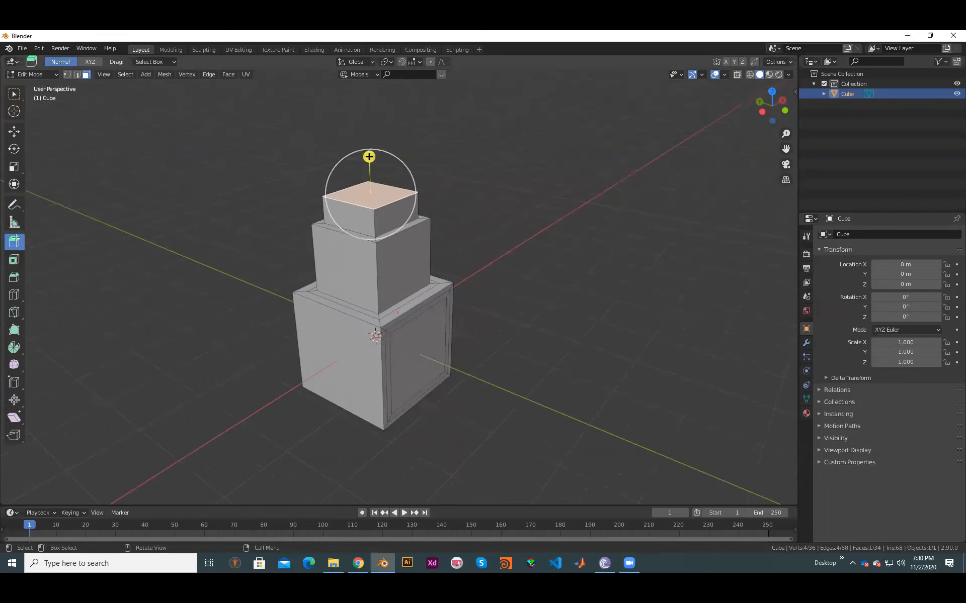
Step: Select the innermost inset face on the base cube's side and extrude it outward into a block
click(498, 315)
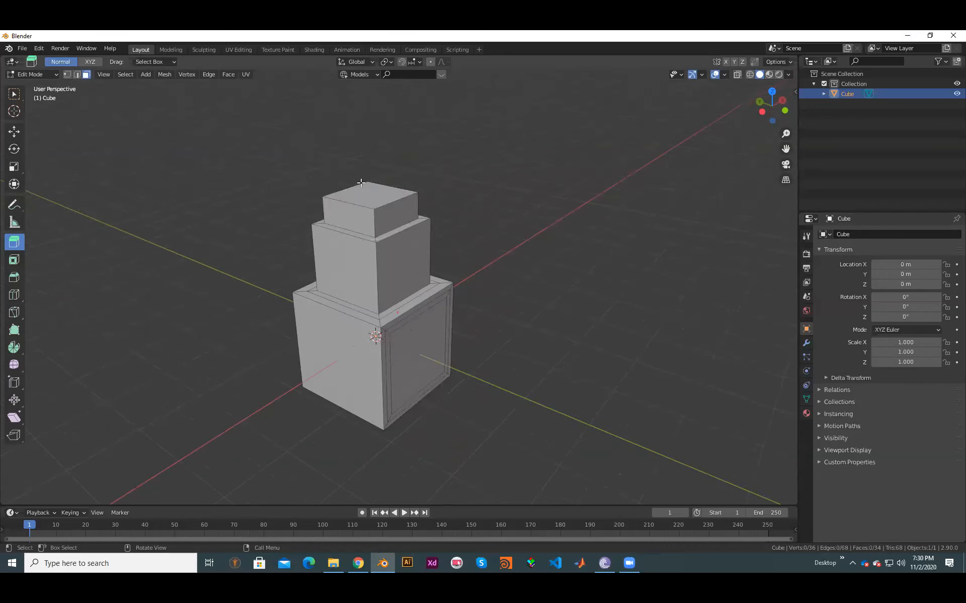
click(14, 243)
middle_drag(495, 282, 428, 337)
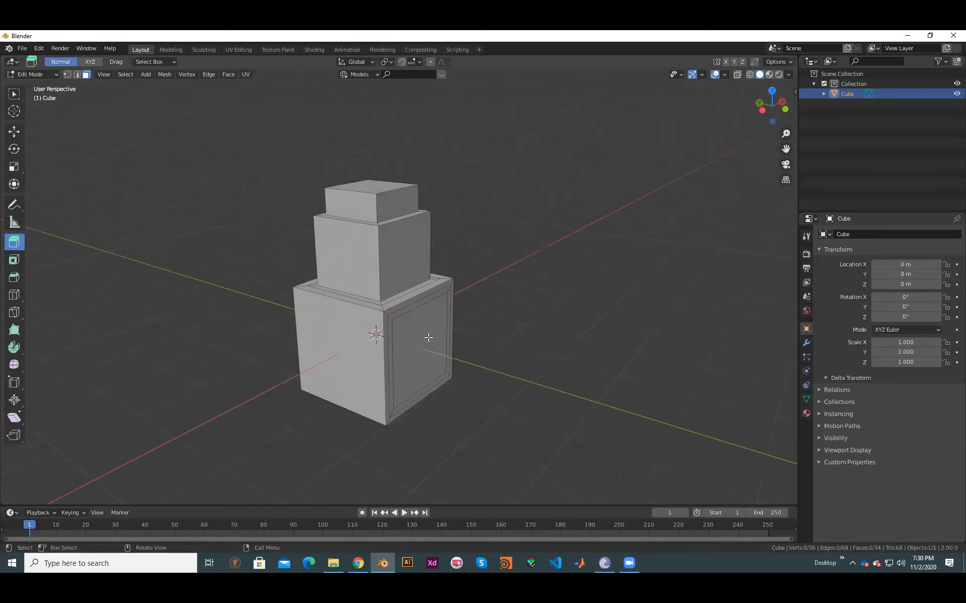
click(426, 339)
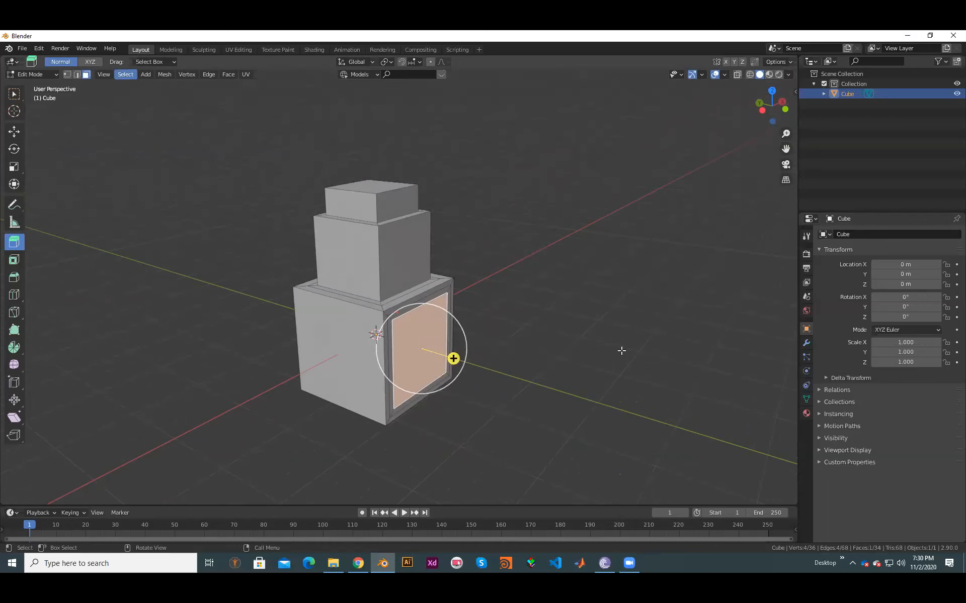
key(e)
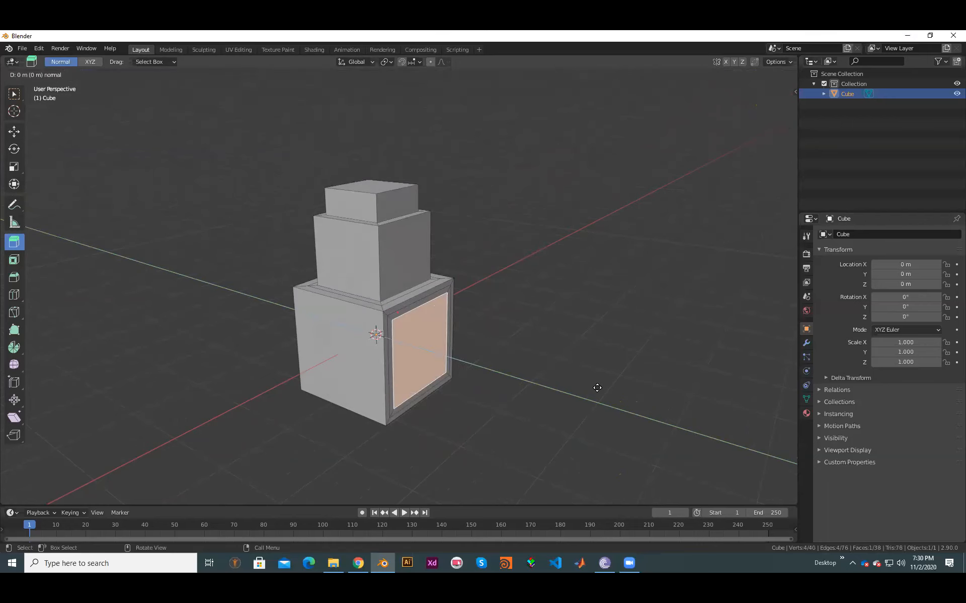
click(674, 425)
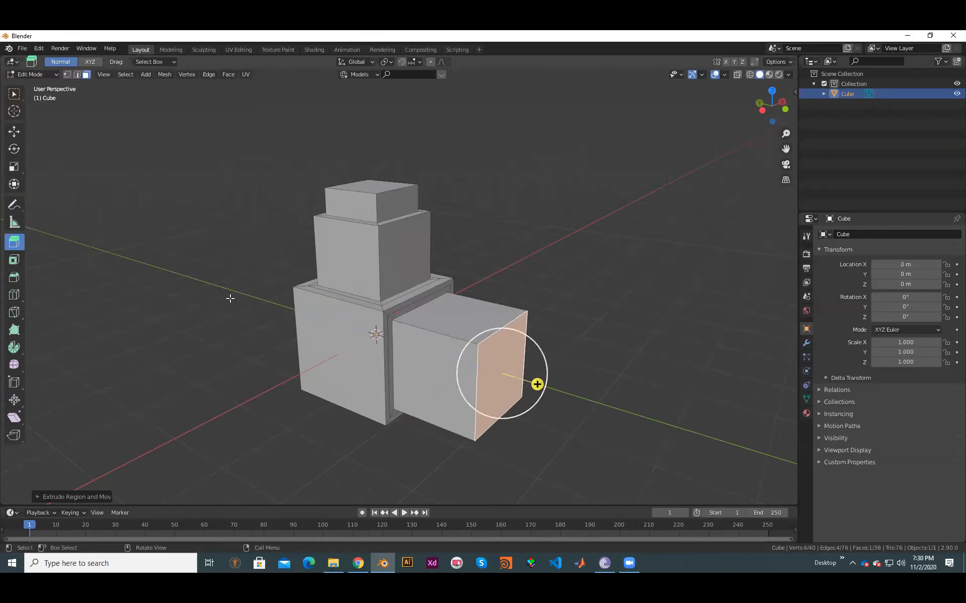
Step: Select the top face of the side block and review the available Extrude tool variants
click(485, 324)
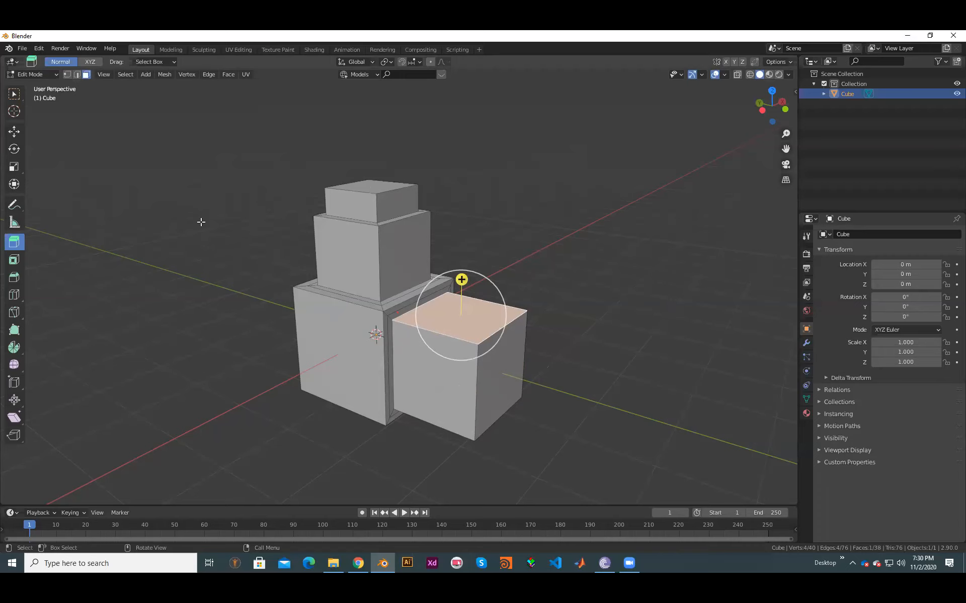
click(13, 244)
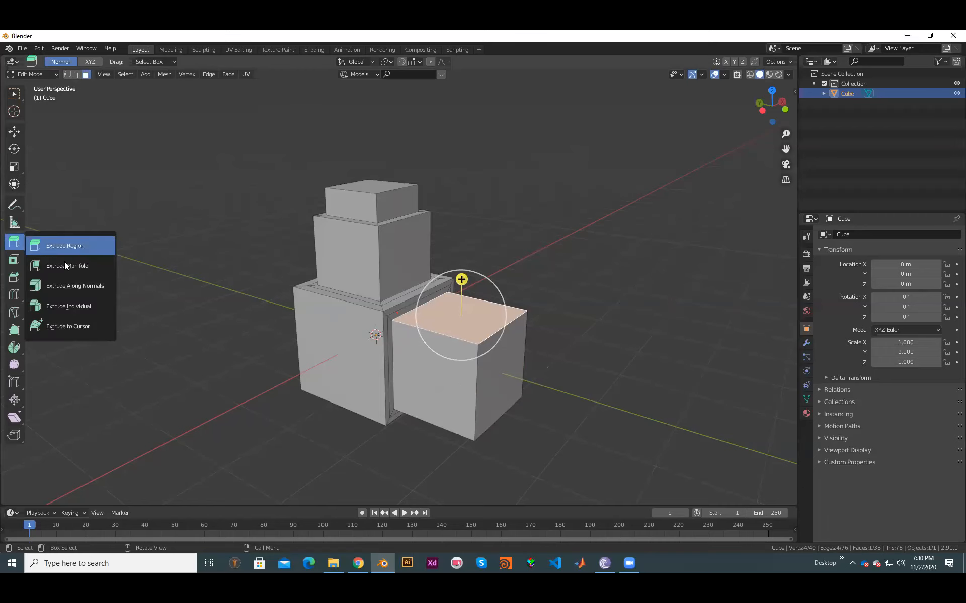
click(8, 242)
click(9, 243)
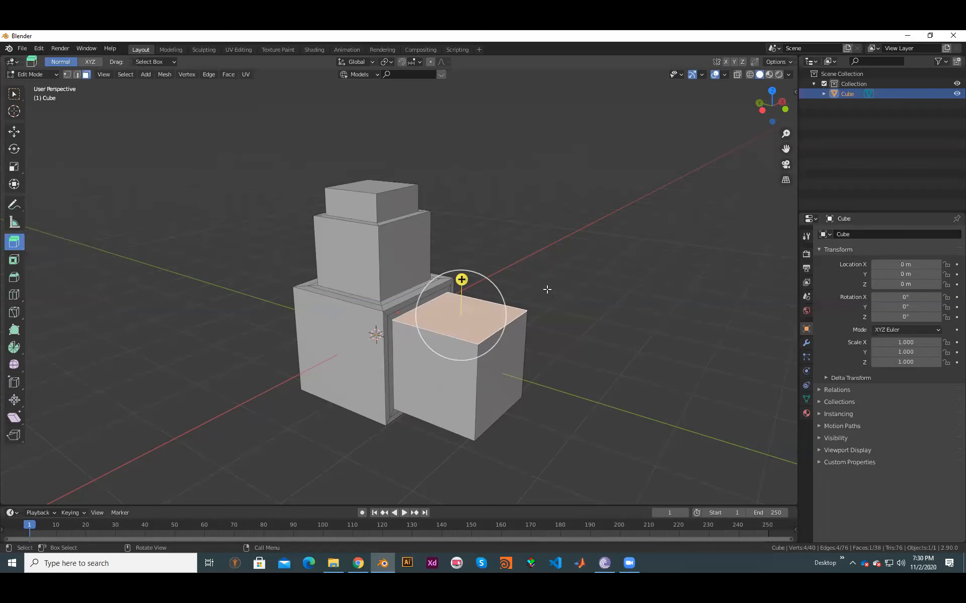
Step: Switch to Object Mode and delete the whole tiered object
key(Tab)
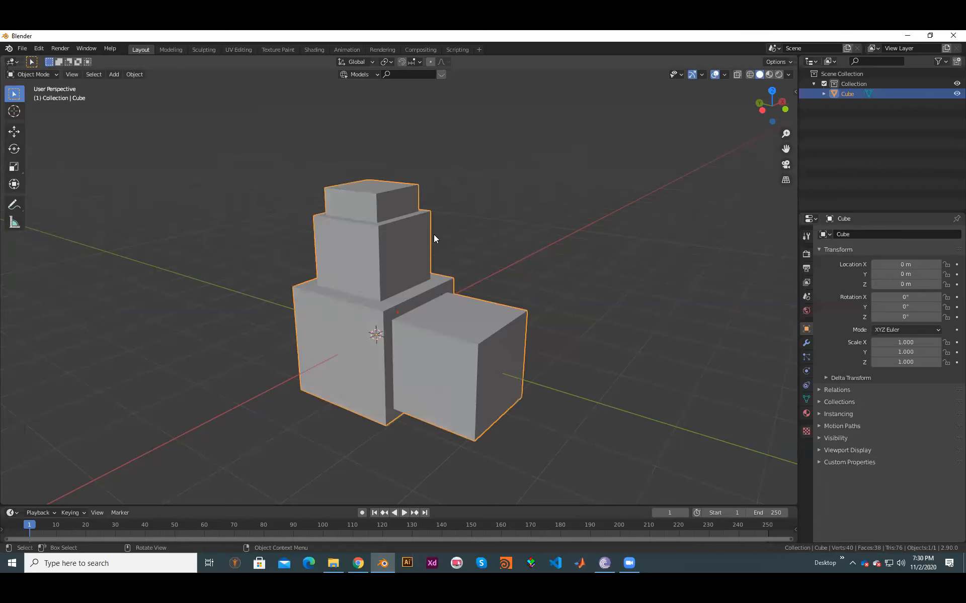
key(x)
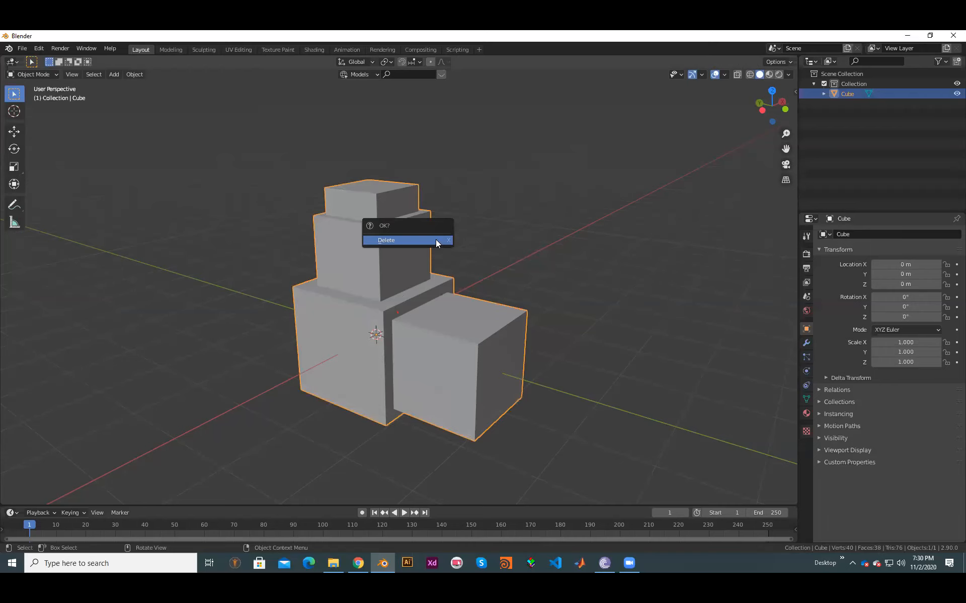
click(435, 240)
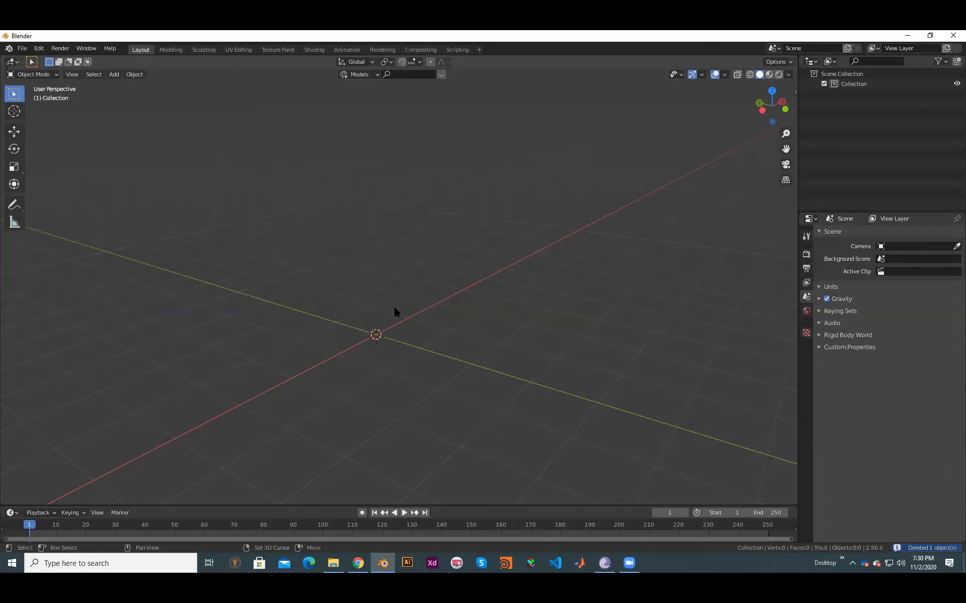
Step: Add a new mesh cube to the empty scene
key(shift+a)
mouse_move(393, 306)
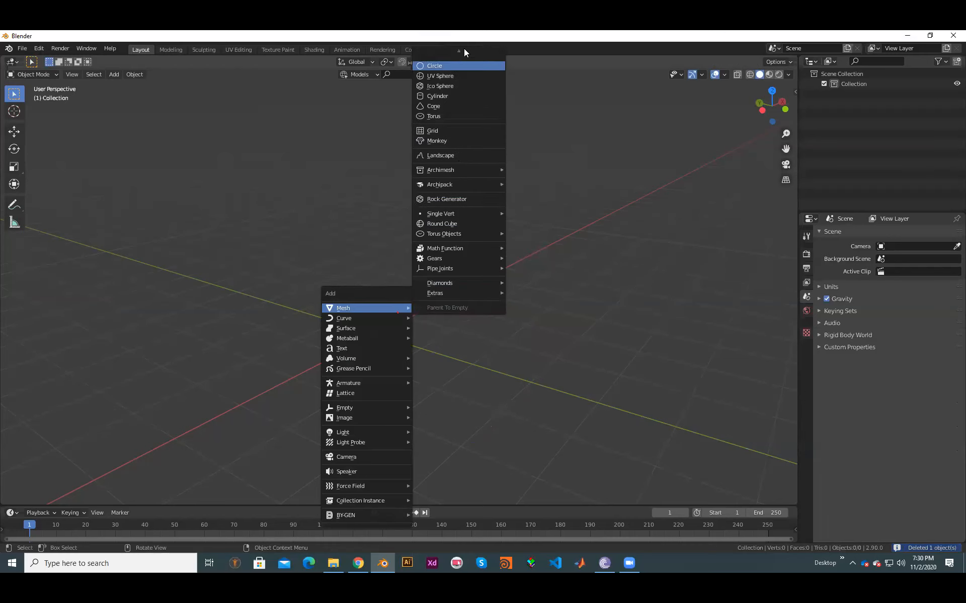
mouse_move(464, 49)
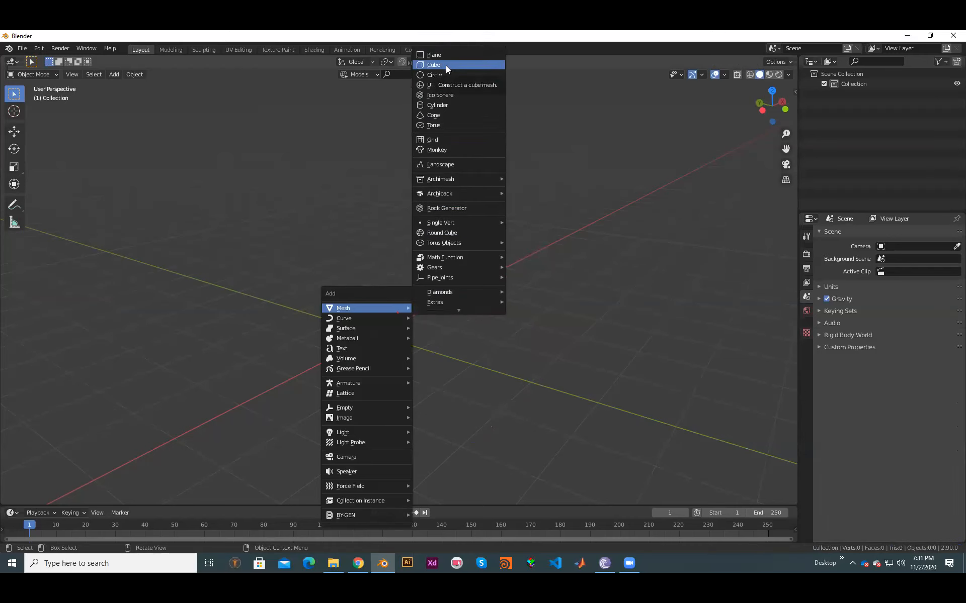
click(445, 65)
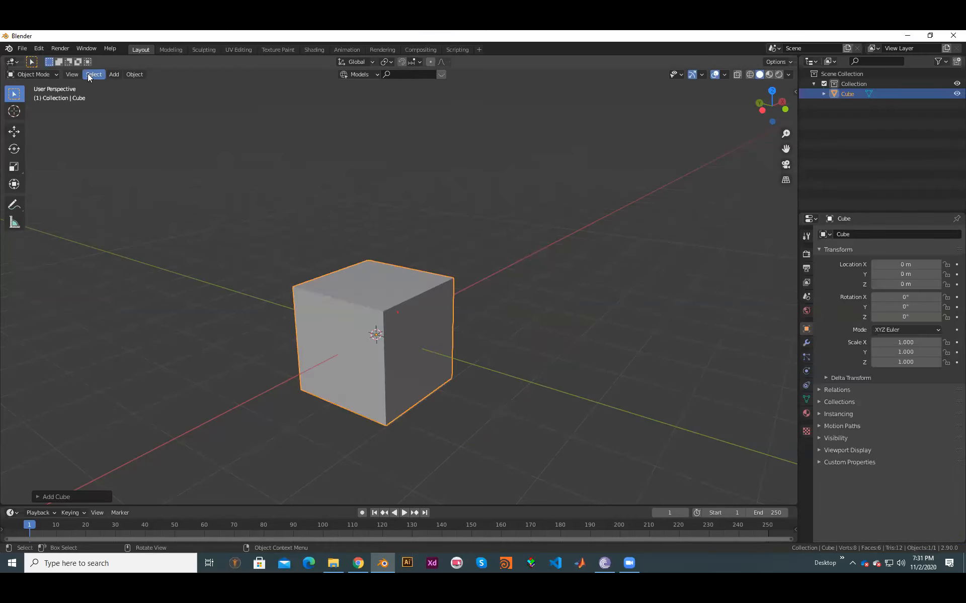
scroll(415, 379, up, 2)
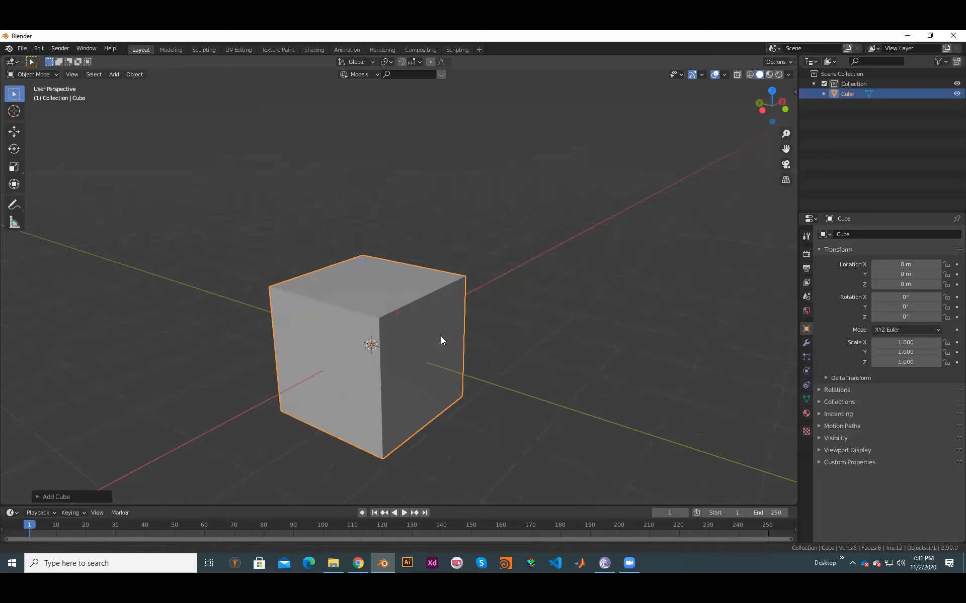
Step: Enter Edit Mode on the new cube and activate the Bevel tool with no geometry selected
scroll(442, 332, up, 2)
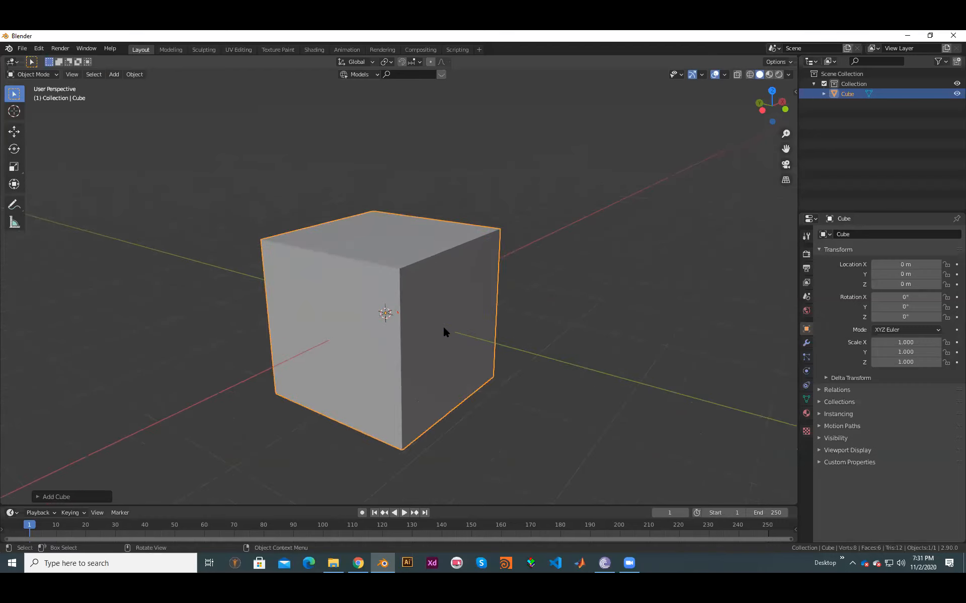
key(Tab)
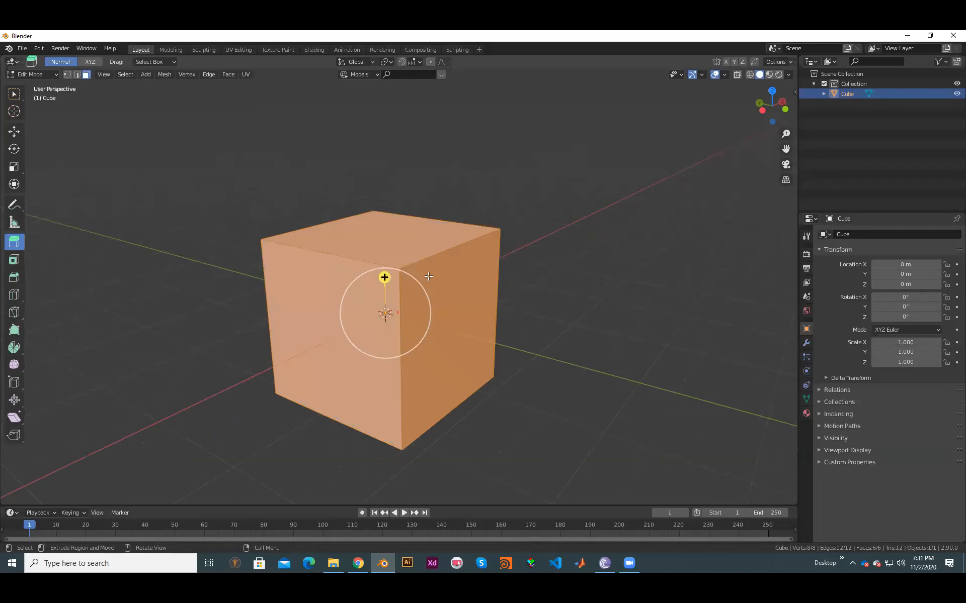
click(14, 278)
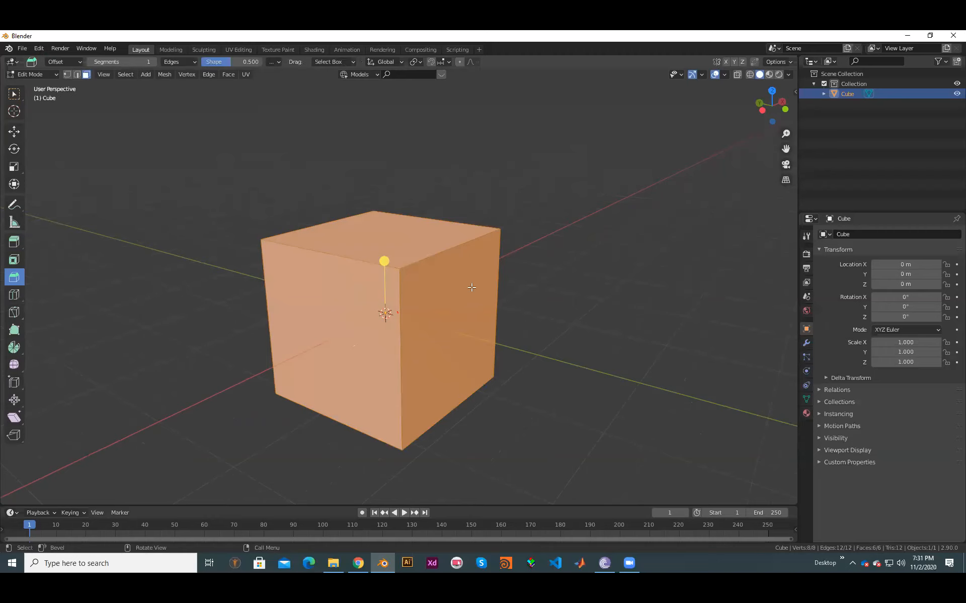
click(598, 342)
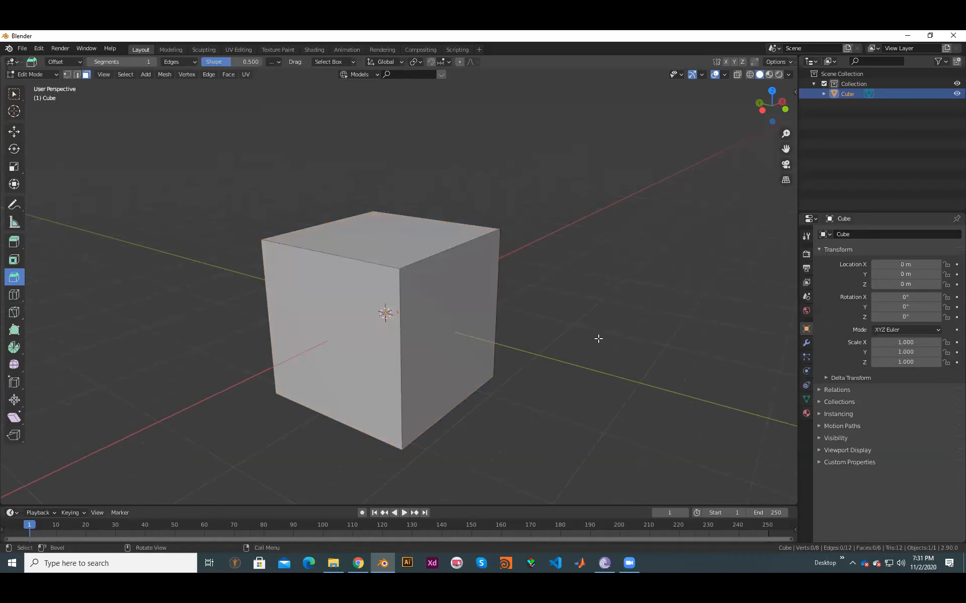
Step: Examine the cube's two upper corners up close in the front orthographic view
key(KP_1)
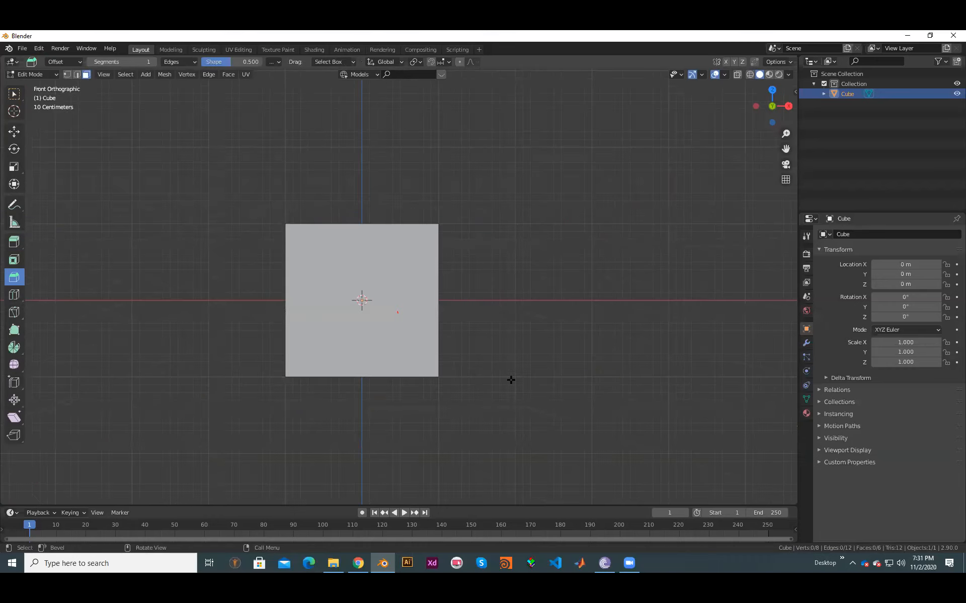
scroll(608, 211, up, 1)
scroll(564, 101, up, 4)
shift+middle_drag(564, 101, 567, 235)
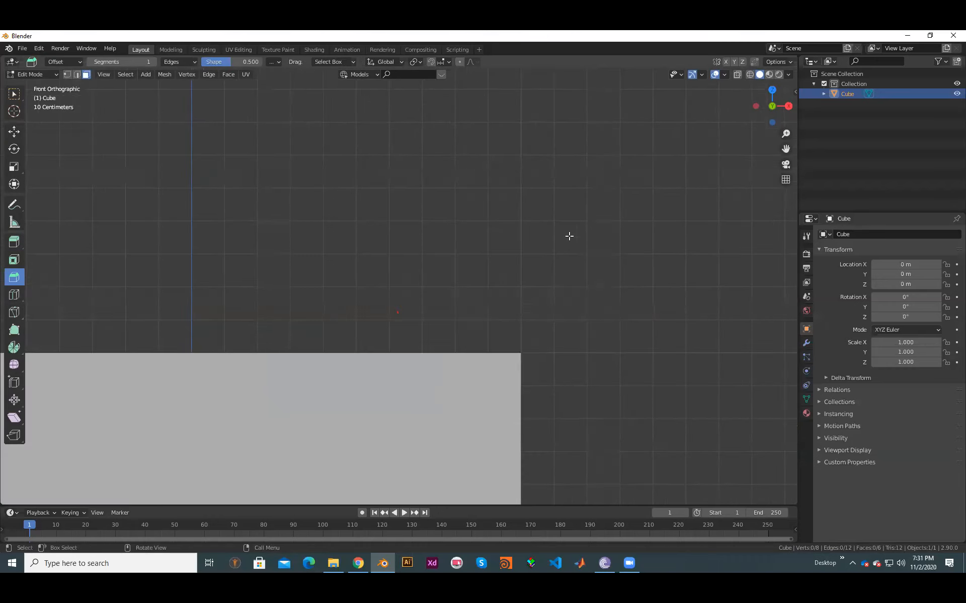
shift+middle_drag(612, 356, 523, 276)
scroll(522, 276, up, 4)
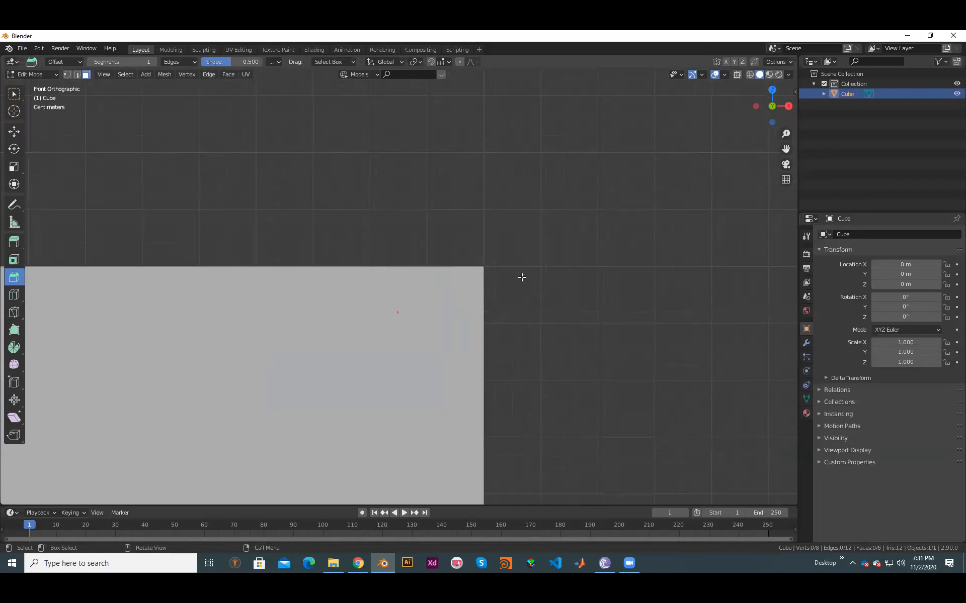
scroll(262, 290, down, 4)
scroll(434, 285, down, 3)
scroll(466, 285, up, 4)
shift+middle_drag(475, 245, 172, 248)
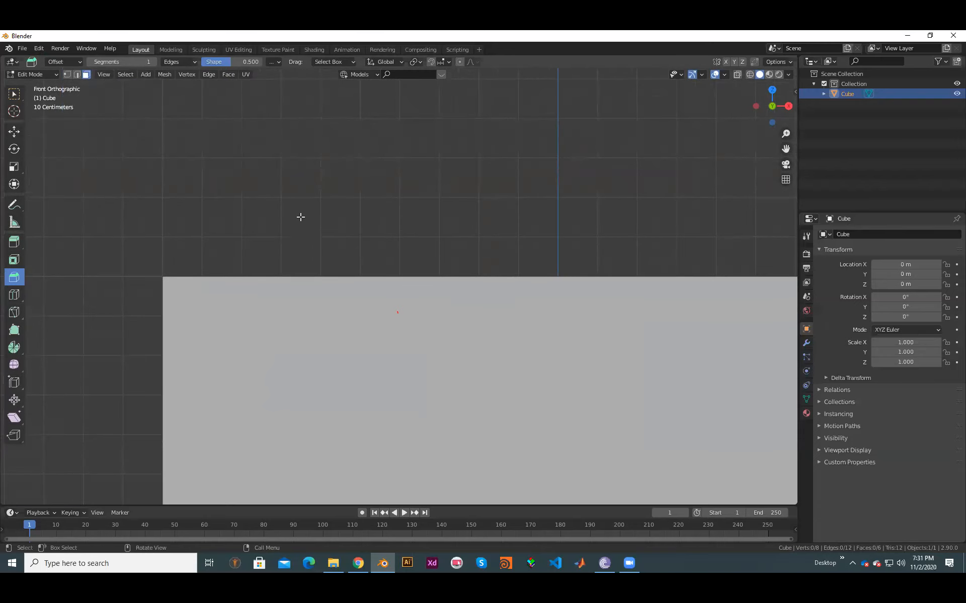
scroll(283, 174, down, 5)
scroll(564, 250, down, 1)
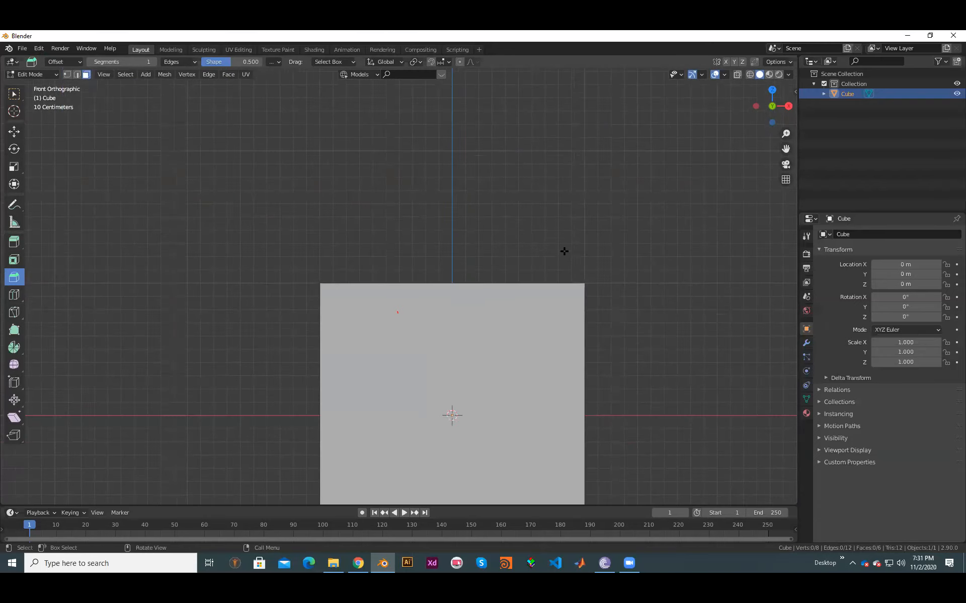
scroll(516, 235, down, 2)
Step: Change to vertex selection and select the cube's top front corner vertex on the +X side
middle_drag(513, 252, 487, 276)
scroll(515, 280, up, 3)
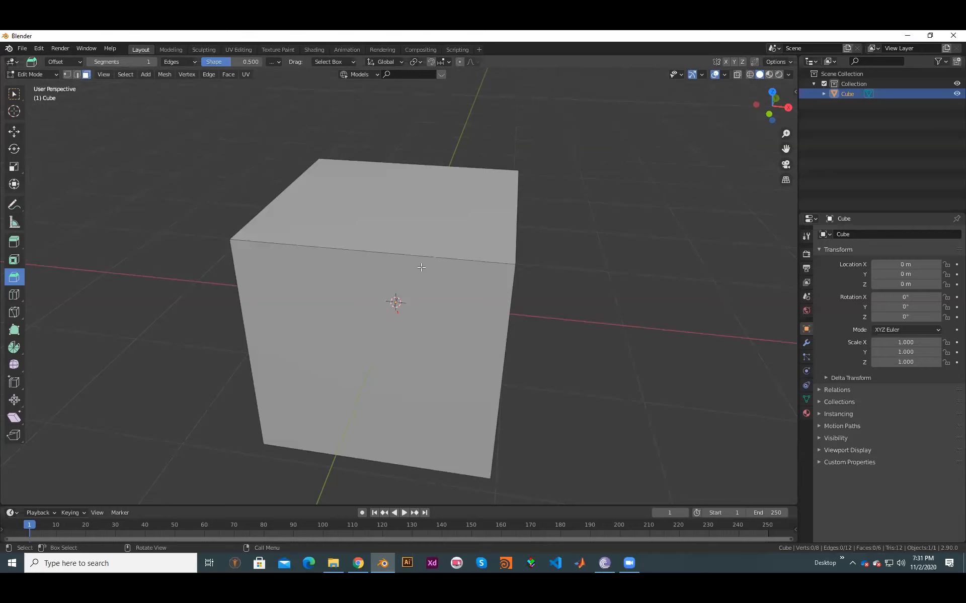
shift+middle_drag(297, 266, 402, 285)
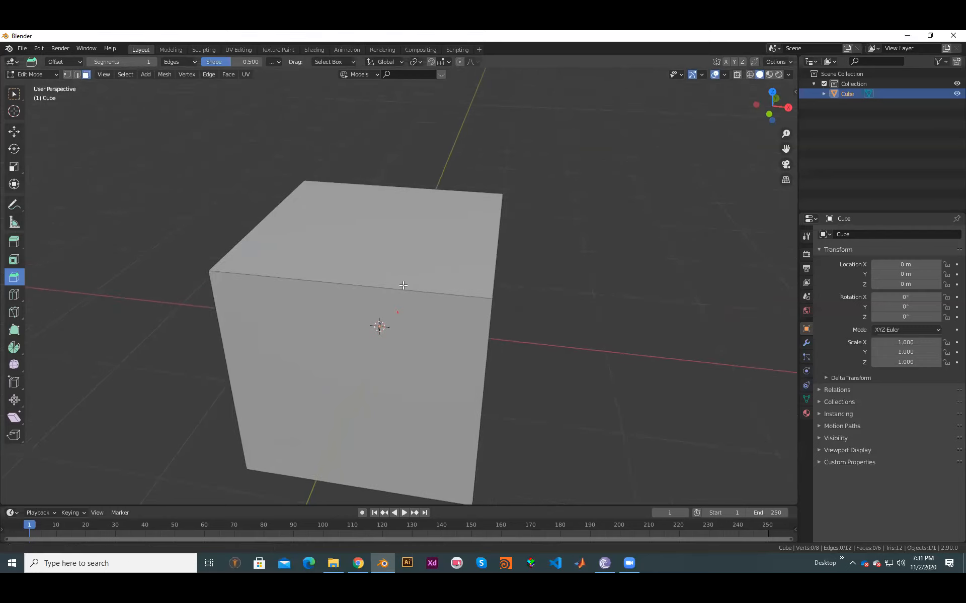
middle_drag(469, 279, 416, 280)
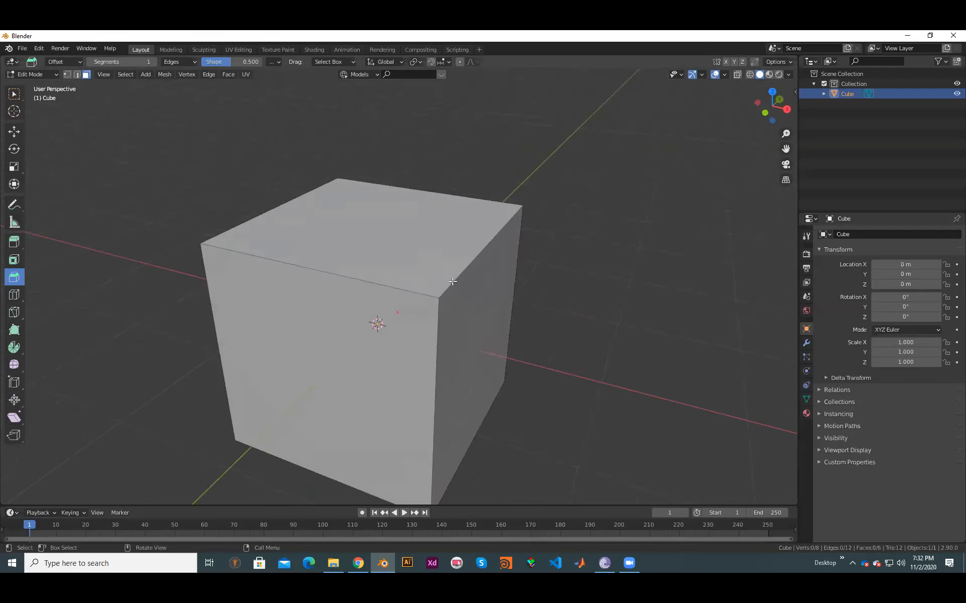
middle_drag(497, 287, 486, 287)
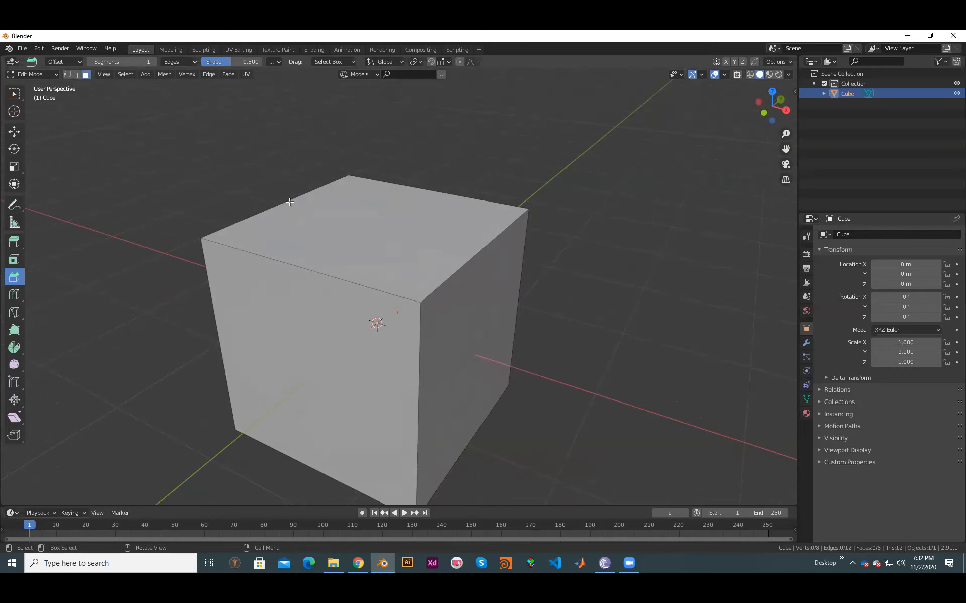
click(67, 73)
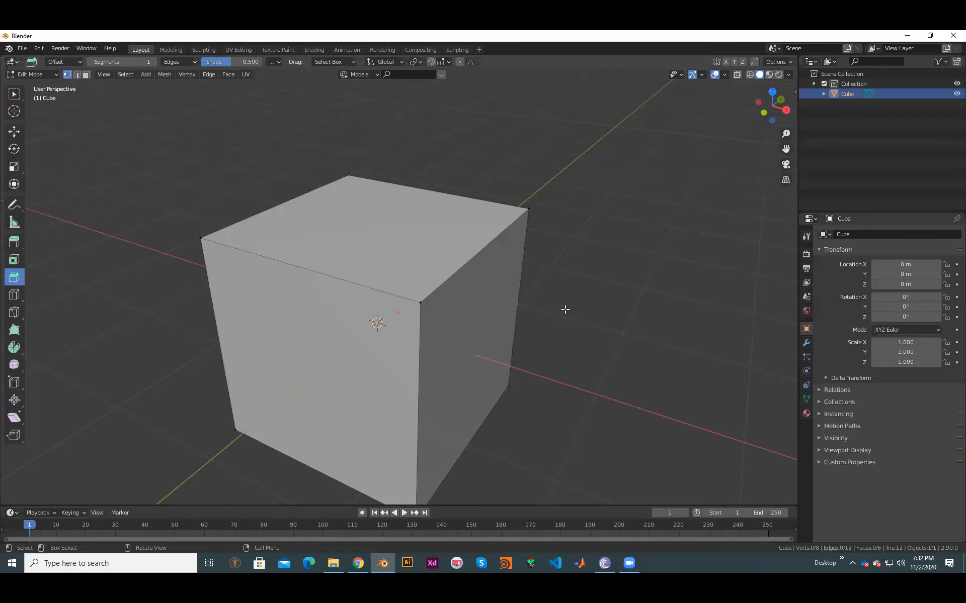
click(427, 298)
mouse_move(528, 327)
middle_down()
mouse_move(540, 317)
mouse_move(518, 294)
middle_up()
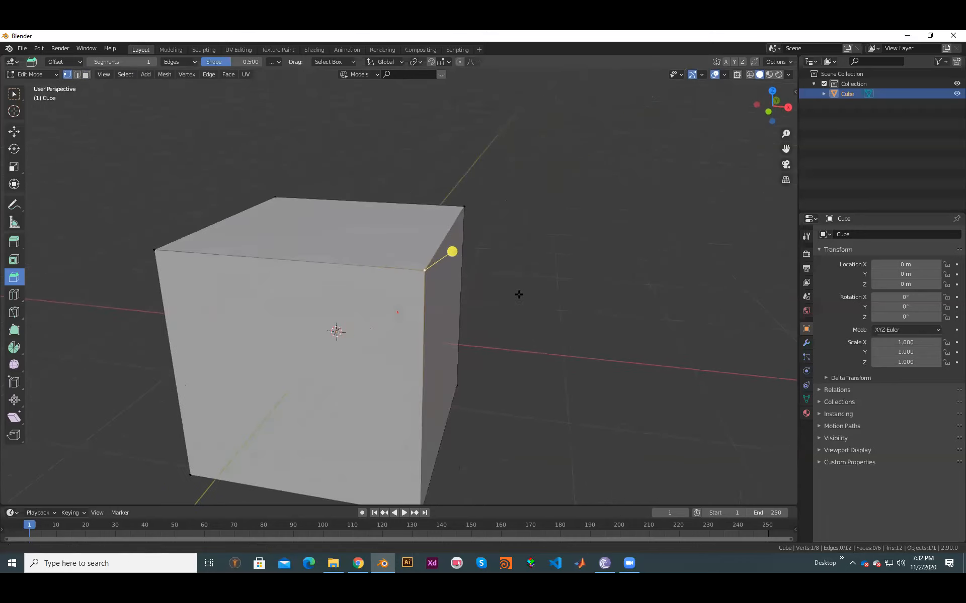
Step: Try to bevel the selected top corner vertex with the Bevel tool's Edges setting
scroll(519, 294, up, 2)
middle_drag(382, 286, 529, 278)
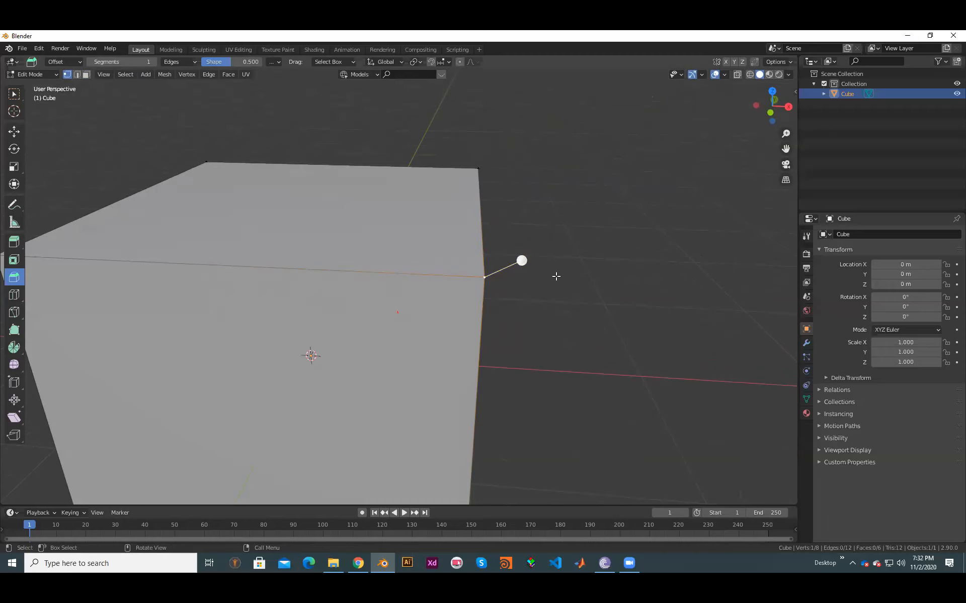
scroll(578, 286, up, 1)
middle_drag(628, 282, 504, 244)
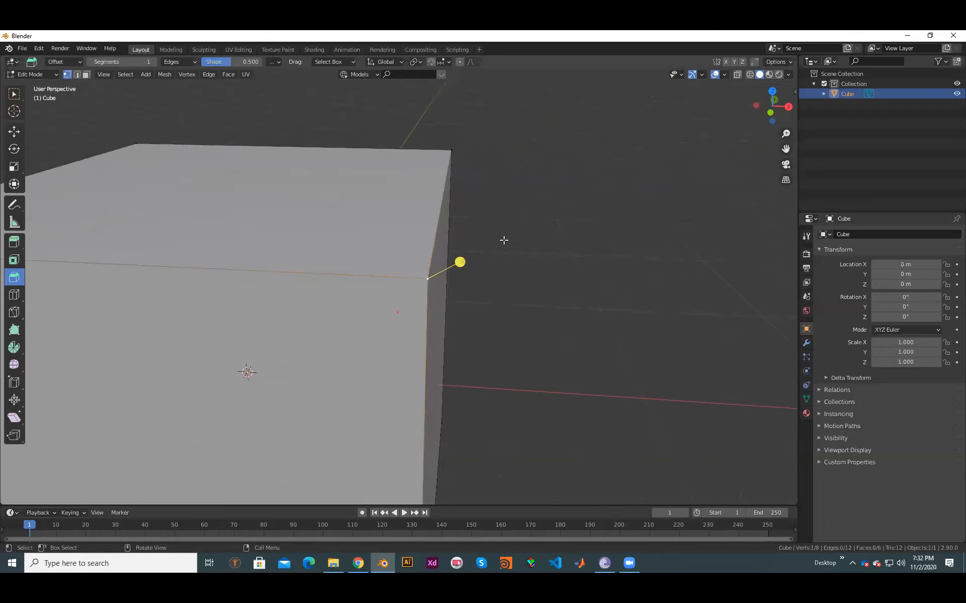
drag(459, 262, 507, 271)
click(473, 267)
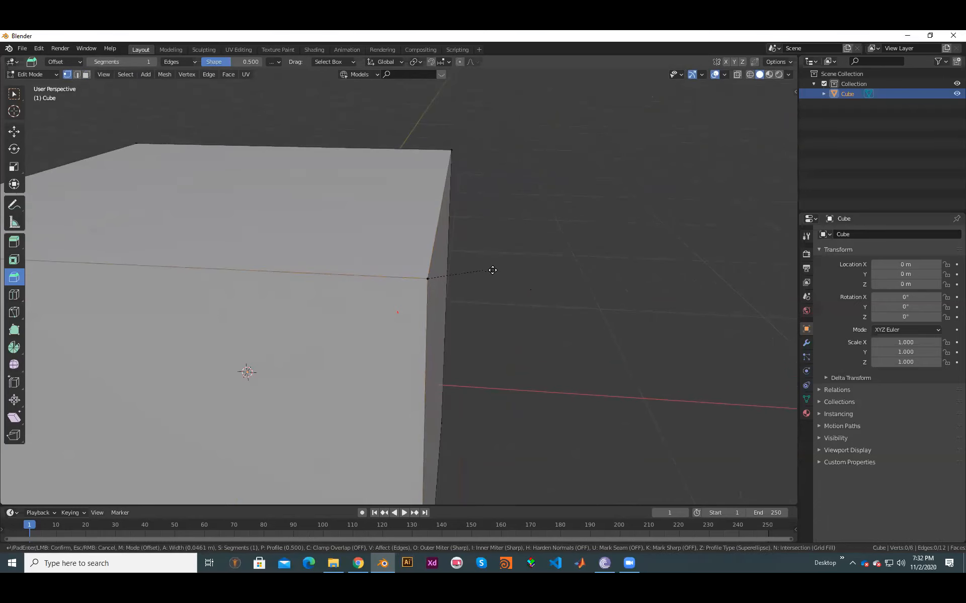
Step: Reselect the top front corner vertex and try a larger bevel on it
middle_drag(500, 269, 46, 243)
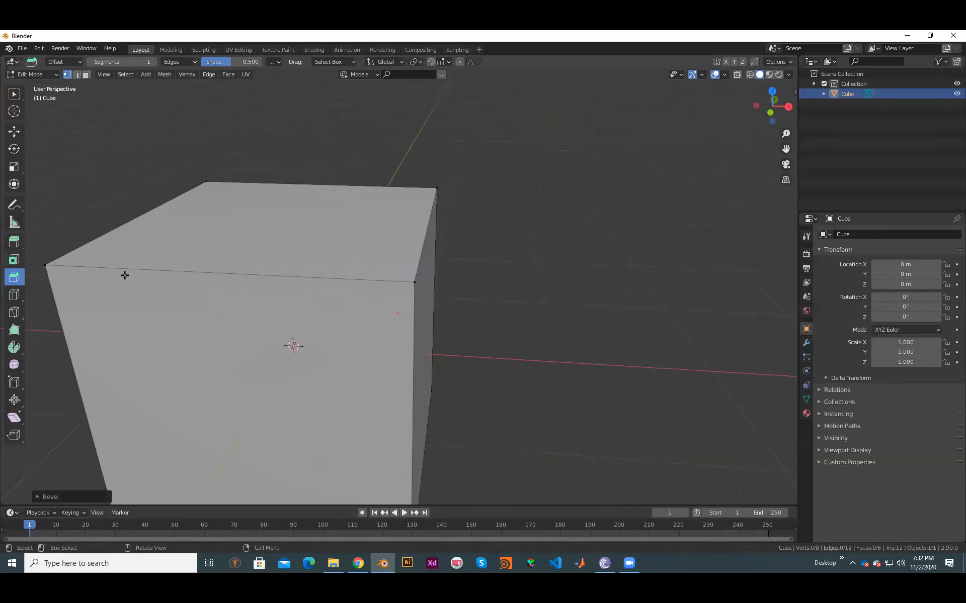
click(444, 267)
key(Tab)
key(Tab)
click(417, 279)
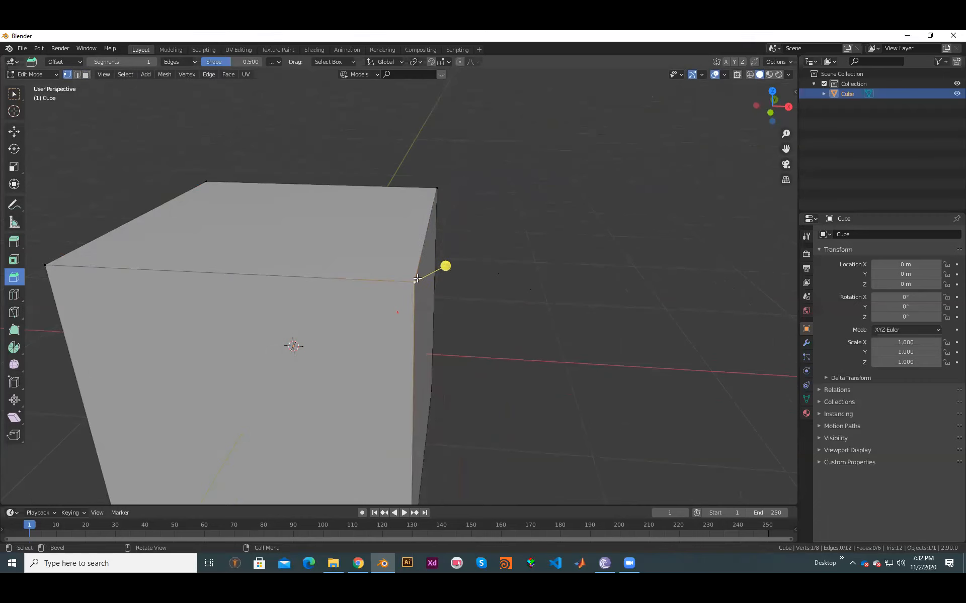
middle_drag(455, 272, 488, 375)
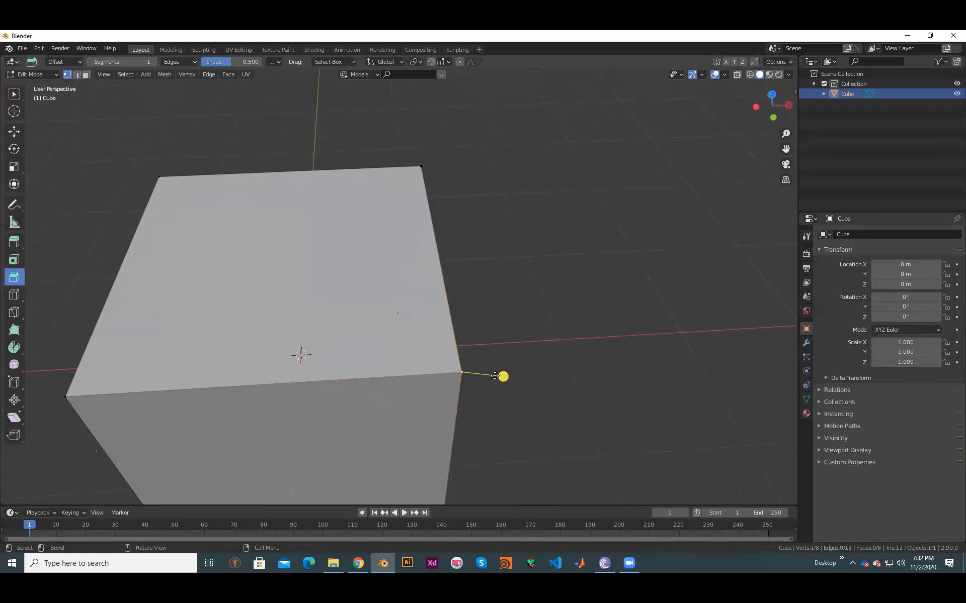
drag(502, 377, 779, 324)
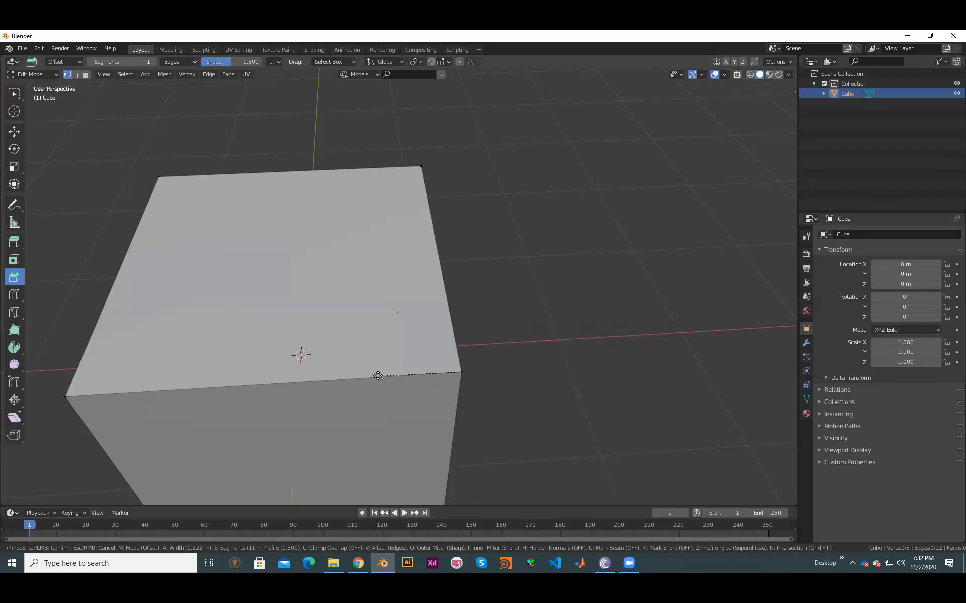
Step: Clear the selection and select the same top front corner vertex again for the Bevel tool
key(Tab)
key(Tab)
middle_drag(533, 347, 151, 201)
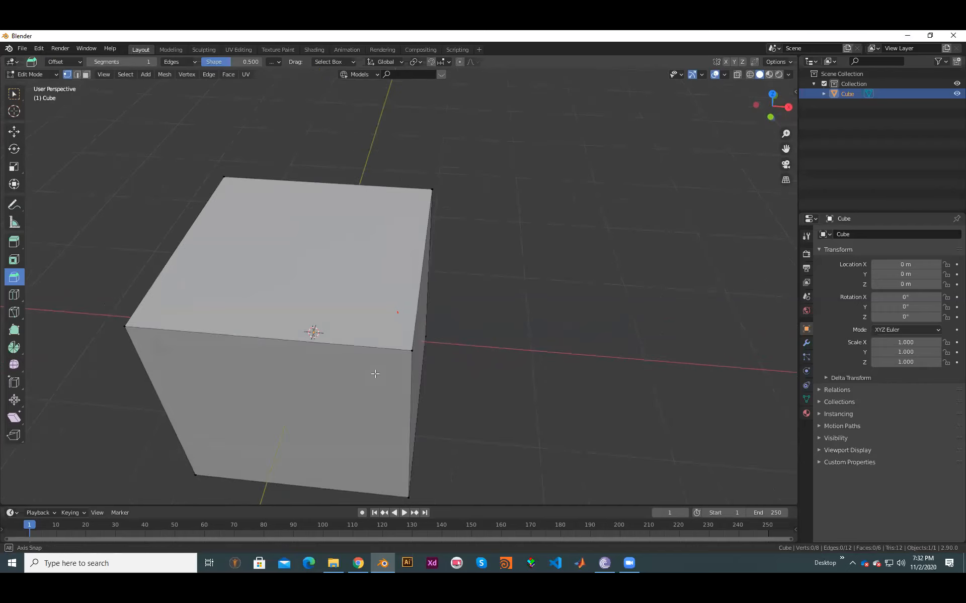
click(413, 352)
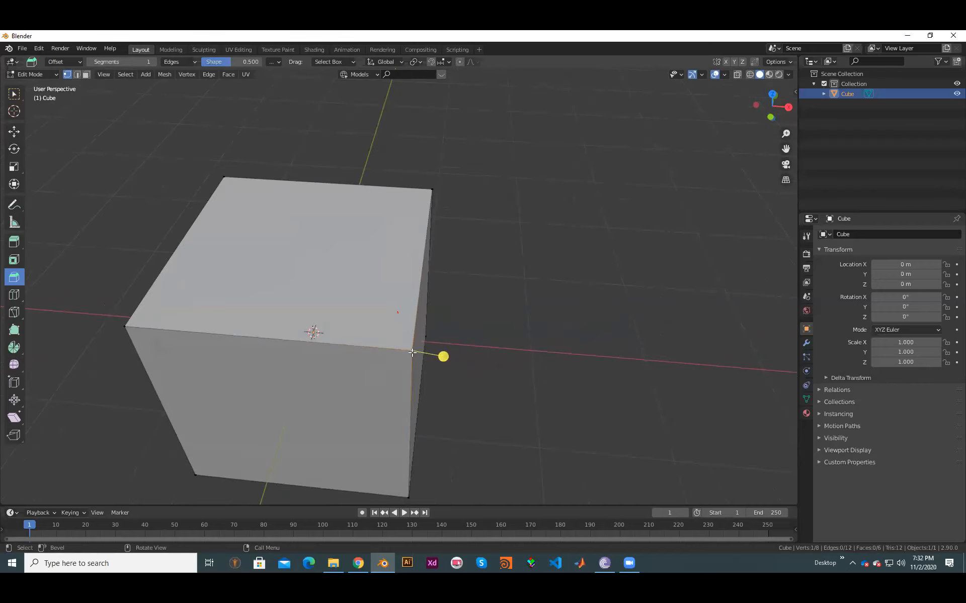
click(517, 269)
key(grave)
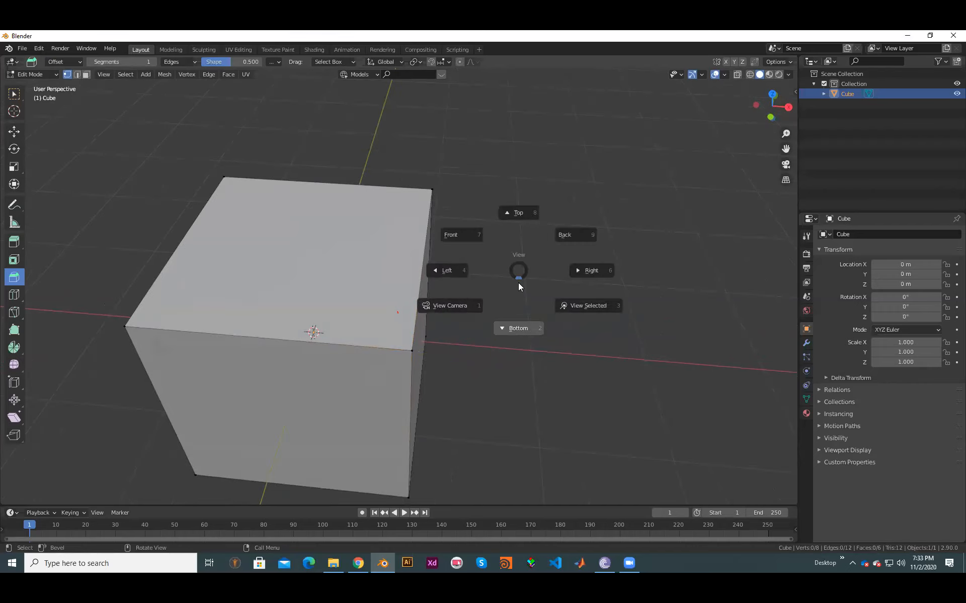
key(Escape)
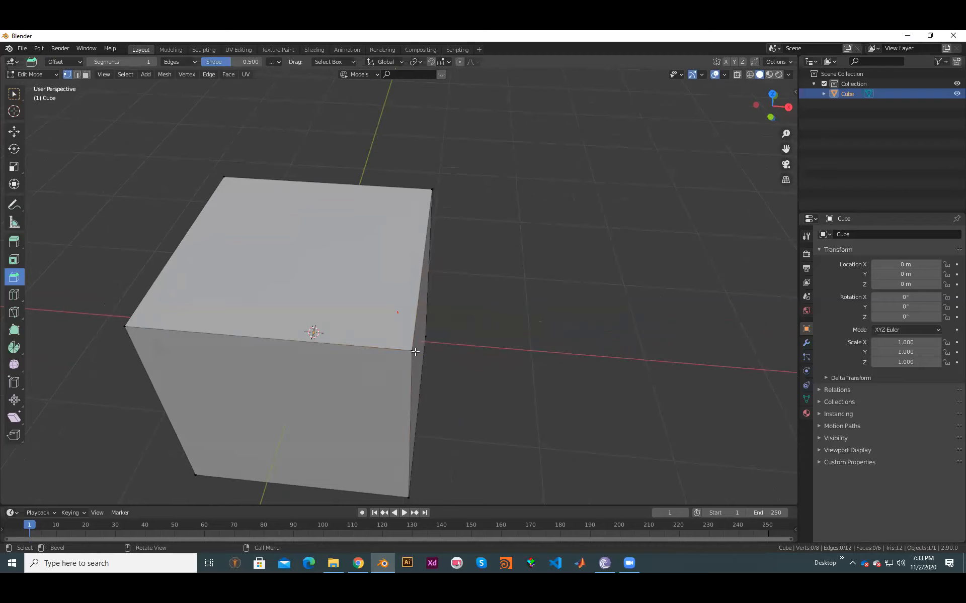
click(415, 351)
scroll(532, 391, up, 1)
middle_drag(450, 354, 342, 352)
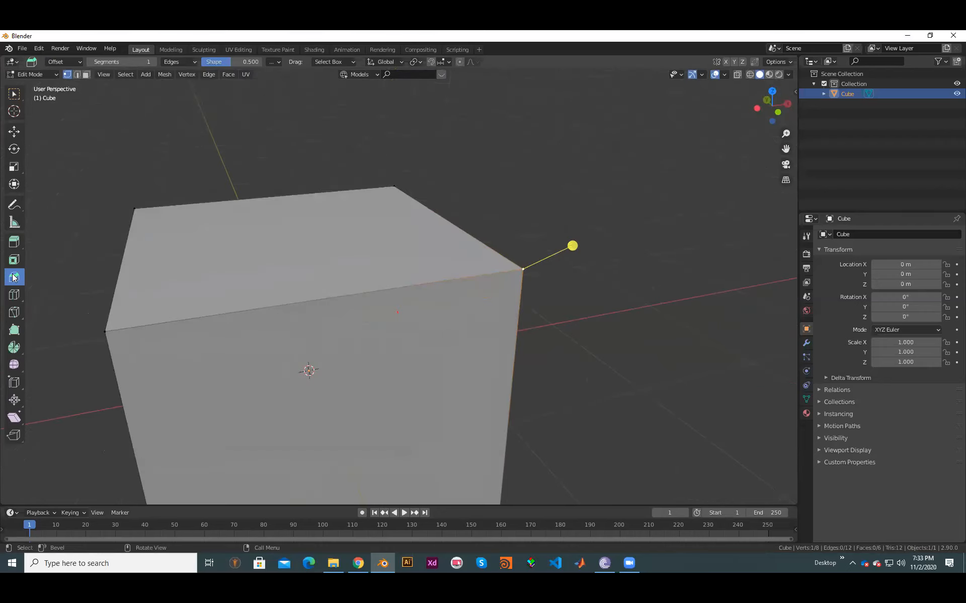
Step: Inspect the cube's top front corner in Object Mode, returning to Edit Mode for a closer look
key(Tab)
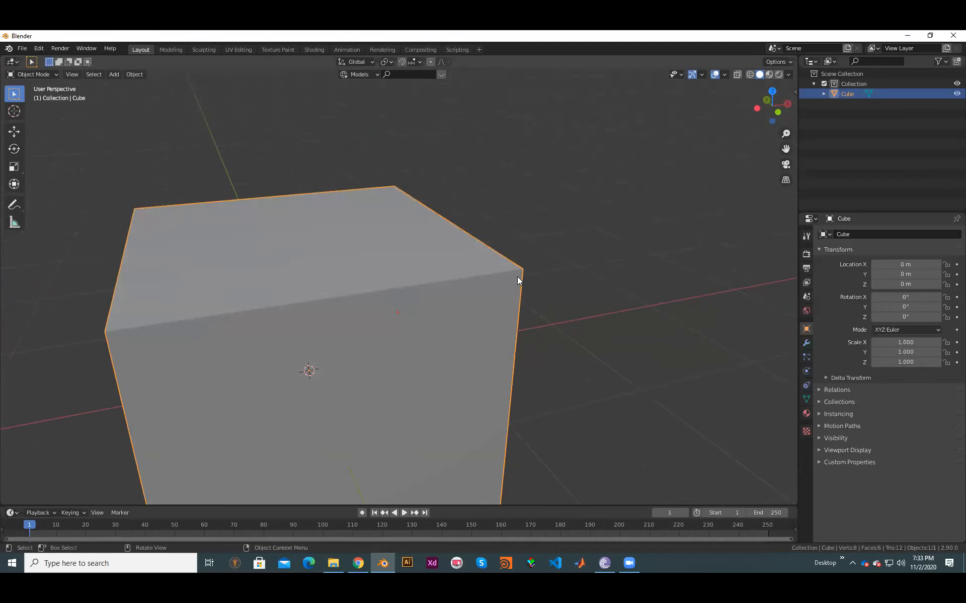
middle_drag(526, 272, 549, 308)
scroll(312, 314, up, 2)
scroll(295, 308, down, 2)
middle_drag(295, 308, 347, 302)
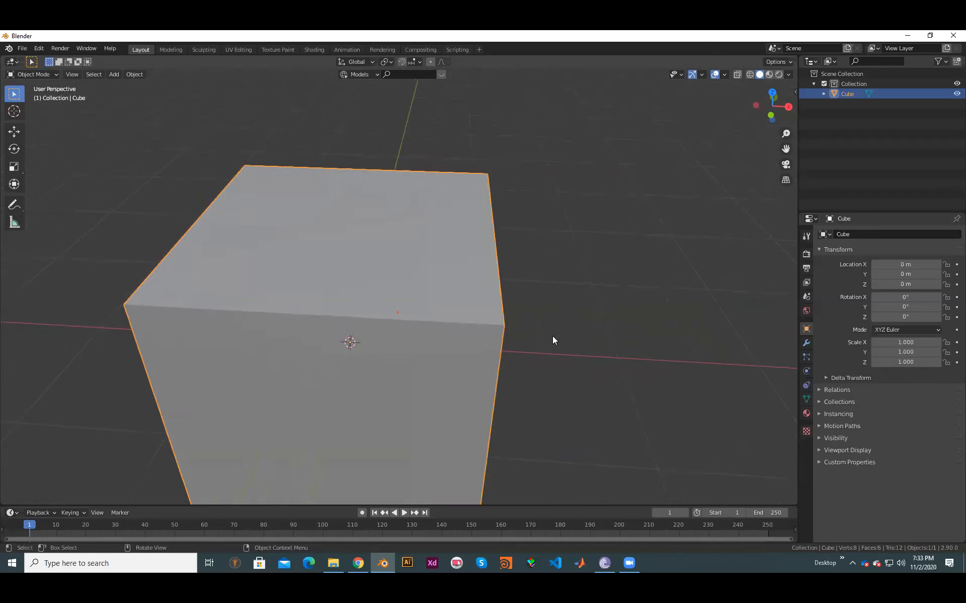
key(Tab)
mouse_move(582, 339)
middle_down()
mouse_move(539, 336)
mouse_move(569, 337)
middle_up()
scroll(515, 337, up, 2)
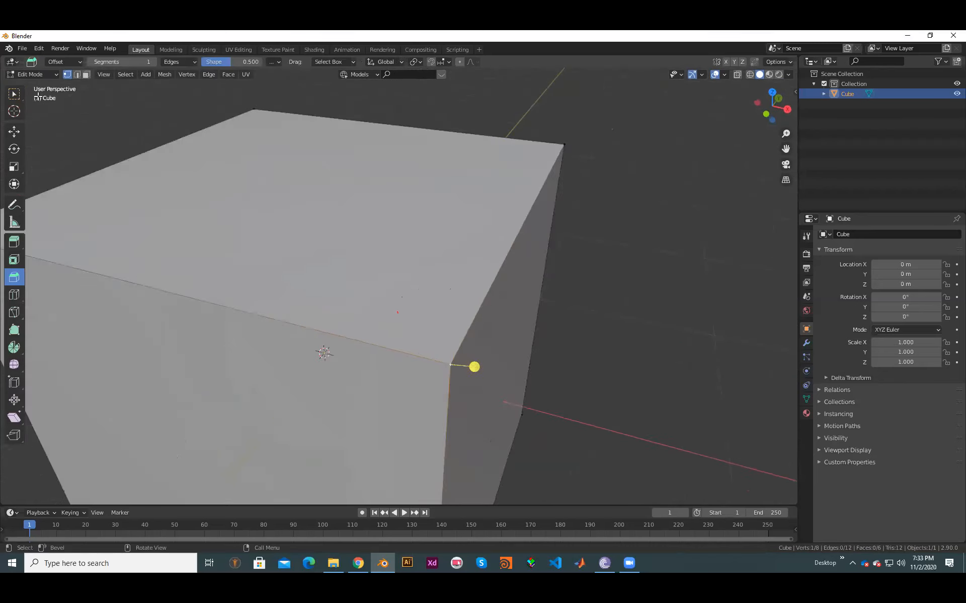
Step: Change to edge selection and select the cube's top edge on the +X side
click(77, 75)
click(513, 243)
scroll(438, 237, down, 1)
scroll(438, 237, down, 3)
middle_drag(463, 259, 491, 223)
scroll(487, 280, up, 3)
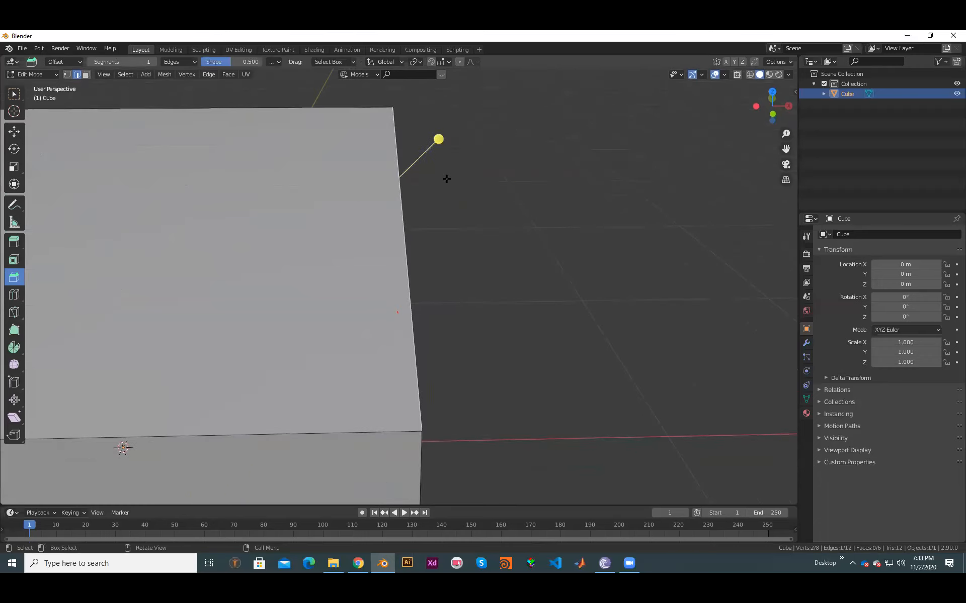
Step: Try a small bevel on the selected top edge, check it in the front view and undo it
middle_drag(446, 179, 439, 161)
drag(439, 162, 492, 155)
middle_drag(416, 287, 391, 285)
key(KP_1)
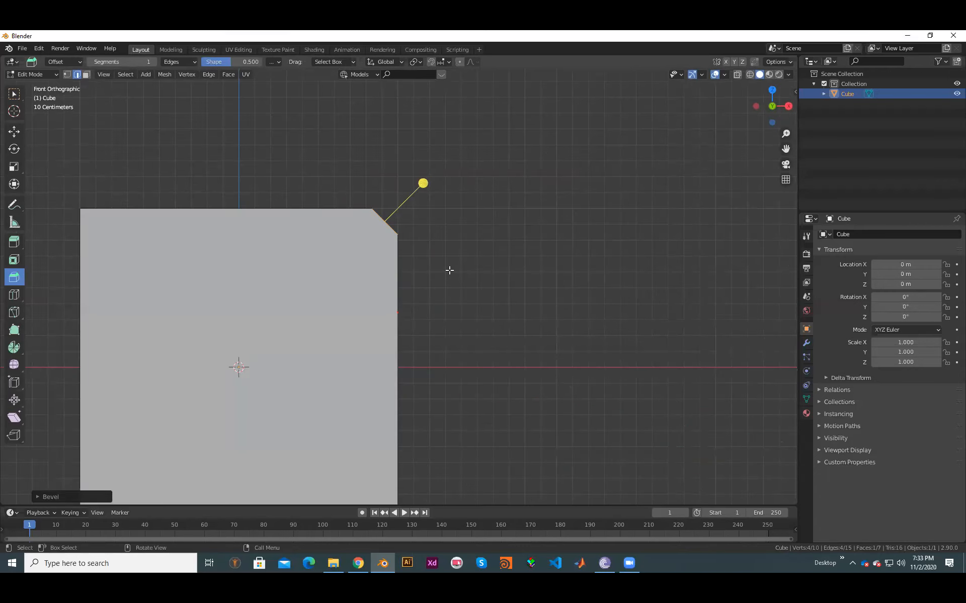
key(ctrl+z)
Step: Bevel the selected top edge into a wide single-segment chamfer, offset about 0.4 m, in the front view
shift+middle_drag(443, 266, 459, 315)
scroll(440, 288, up, 4)
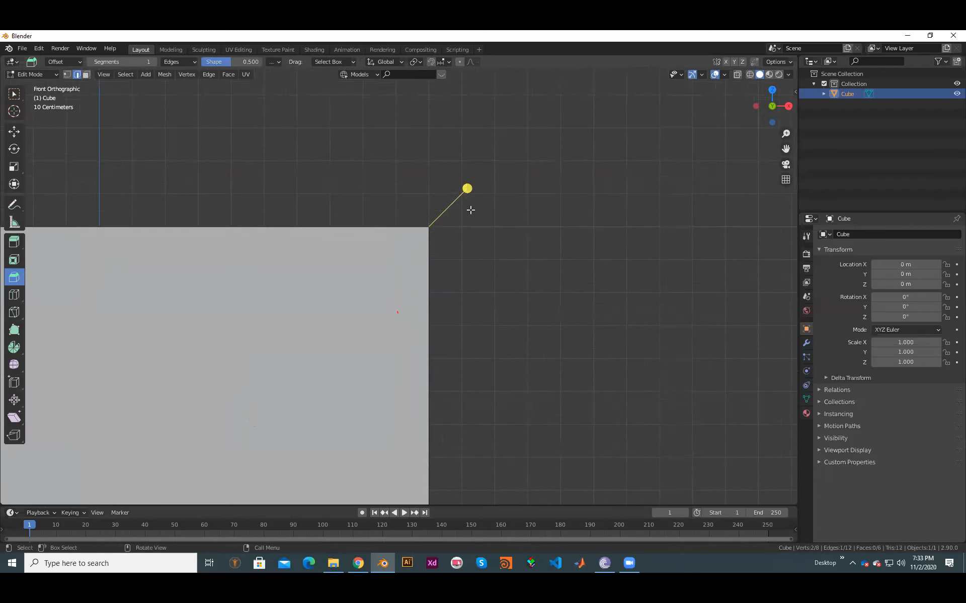
drag(467, 189, 605, 152)
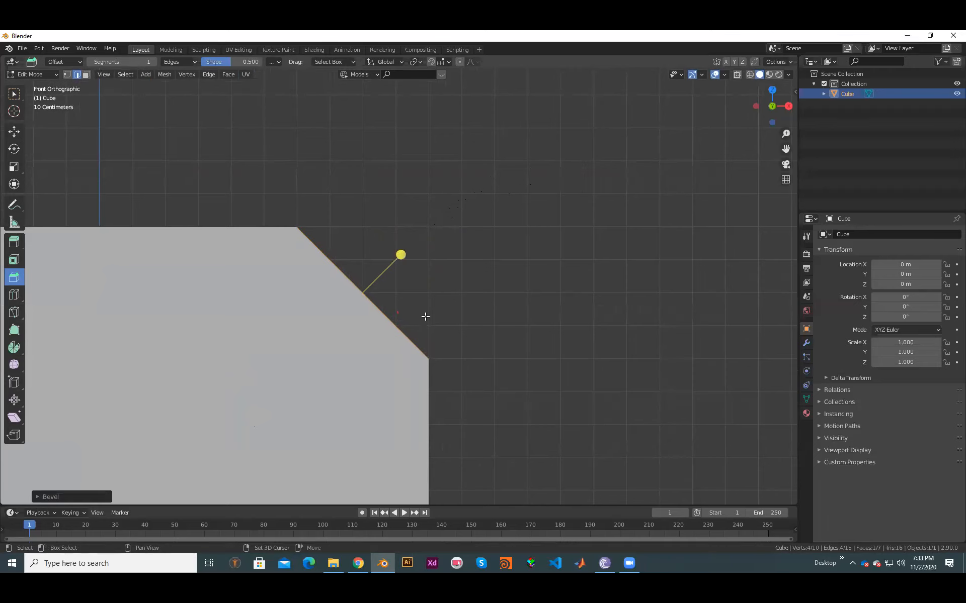
shift+middle_drag(424, 317, 545, 263)
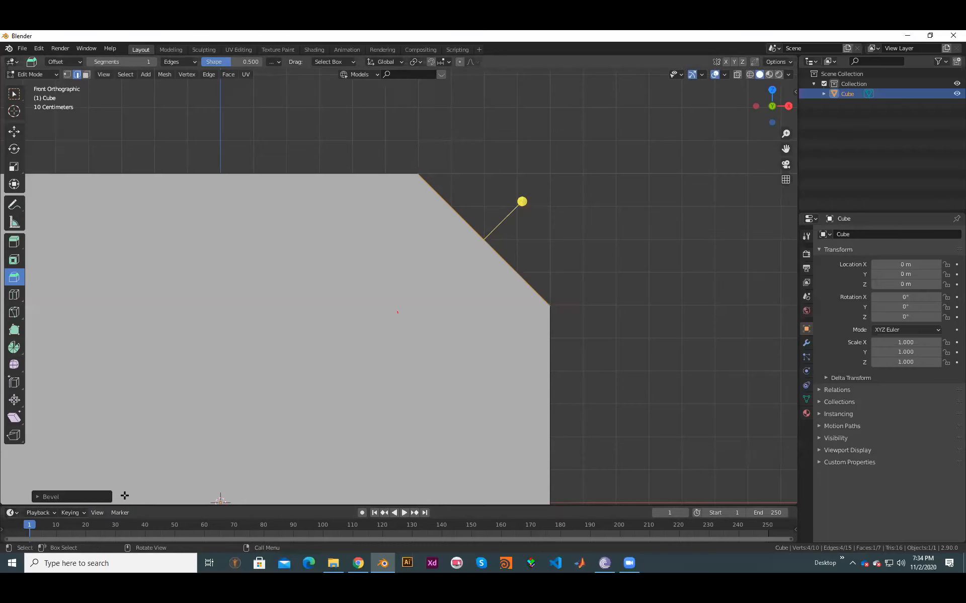
Step: Set the width of the top edge's bevel to 0.25 m
click(51, 496)
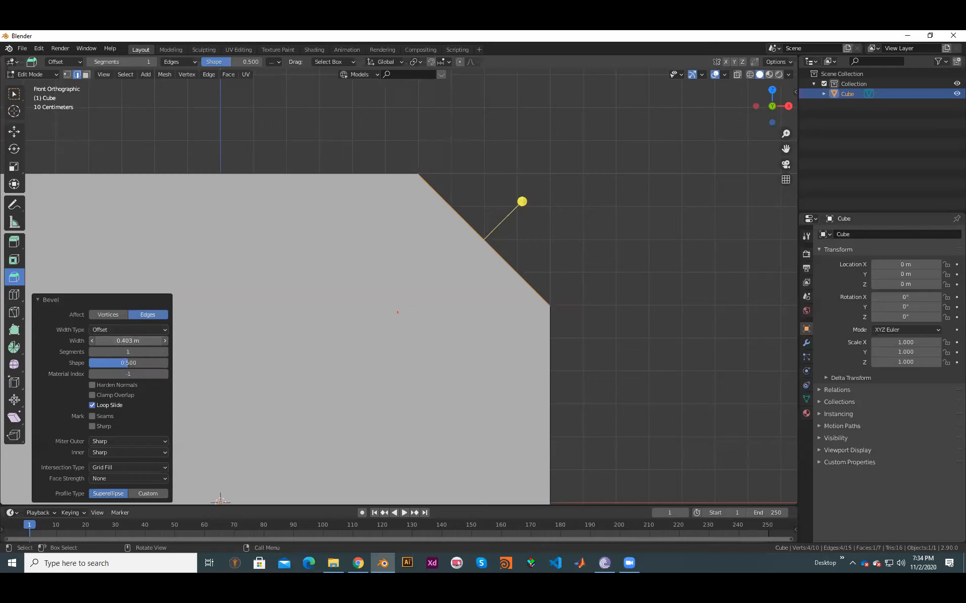
drag(128, 341, 83, 341)
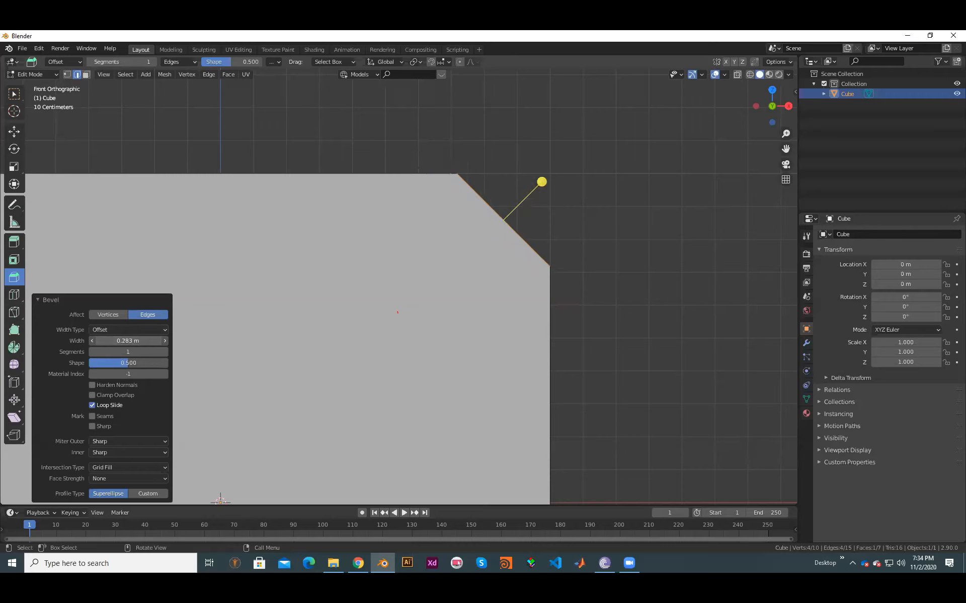
mouse_move(83, 341)
mouse_down()
mouse_move(68, 340)
mouse_move(128, 341)
mouse_move(83, 341)
mouse_up()
click(145, 341)
key(BackSpace)
text(.25)
key(Return)
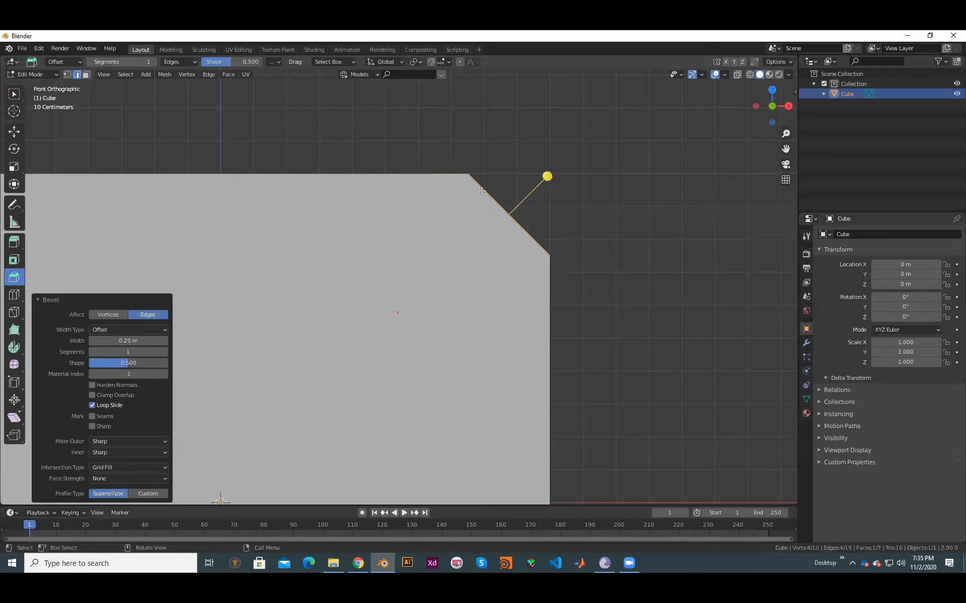
Step: Set the top edge's bevel width to 0.5 m and check the chamfer in perspective
click(128, 341)
key(BackSpace)
key(BackSpace)
key(BackSpace)
key(BackSpace)
key(BackSpace)
key(BackSpace)
key(Return)
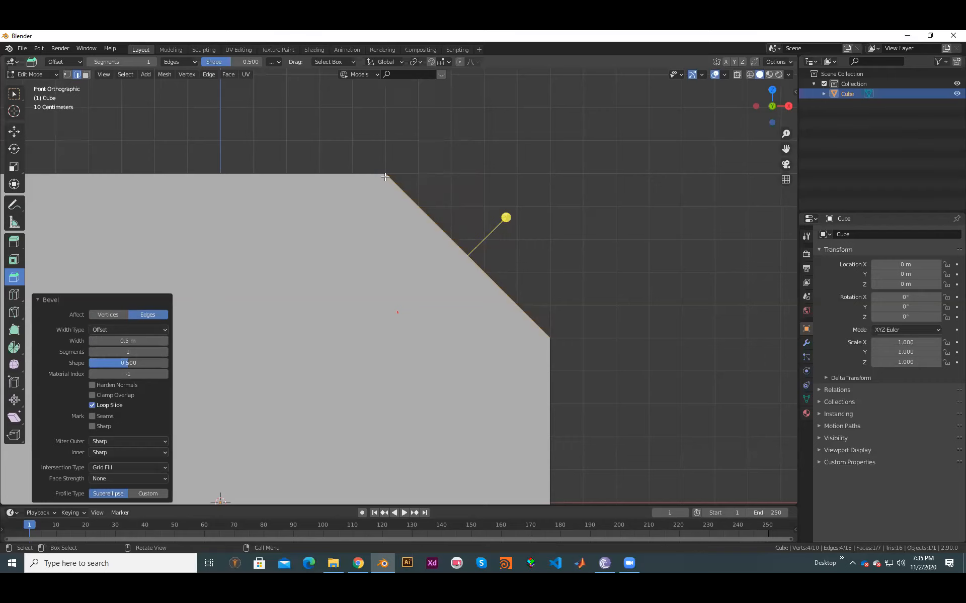
middle_drag(632, 264, 355, 285)
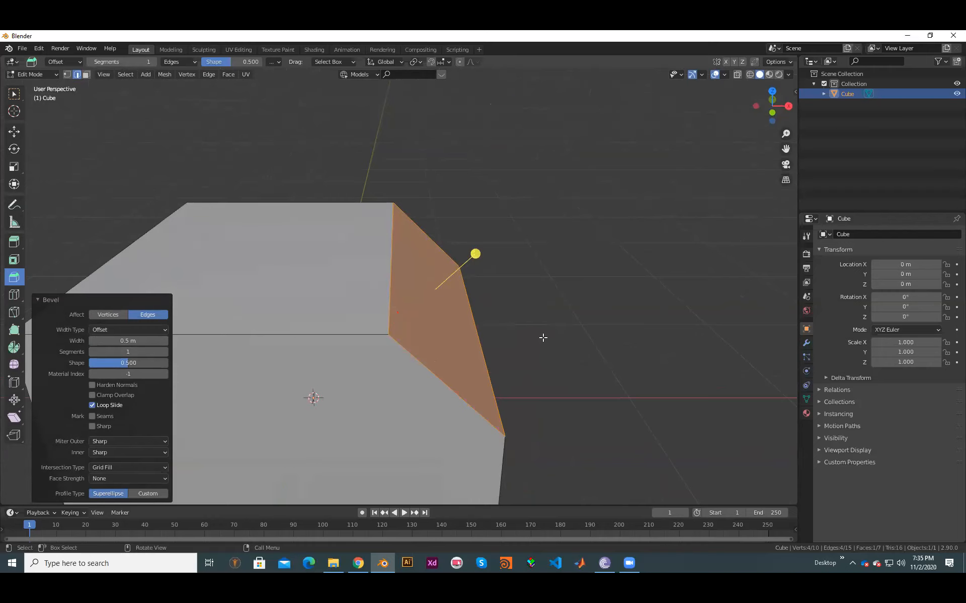
middle_drag(543, 338, 449, 338)
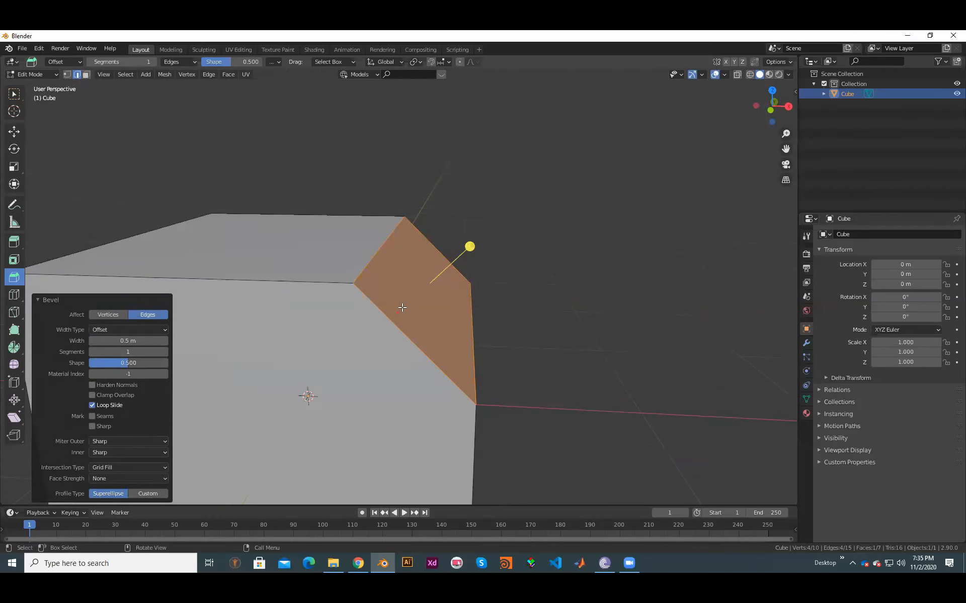
Step: Raise the bevel's segment count to 8 in the front view to round the top edge
key(KP_1)
scroll(454, 300, up, 3)
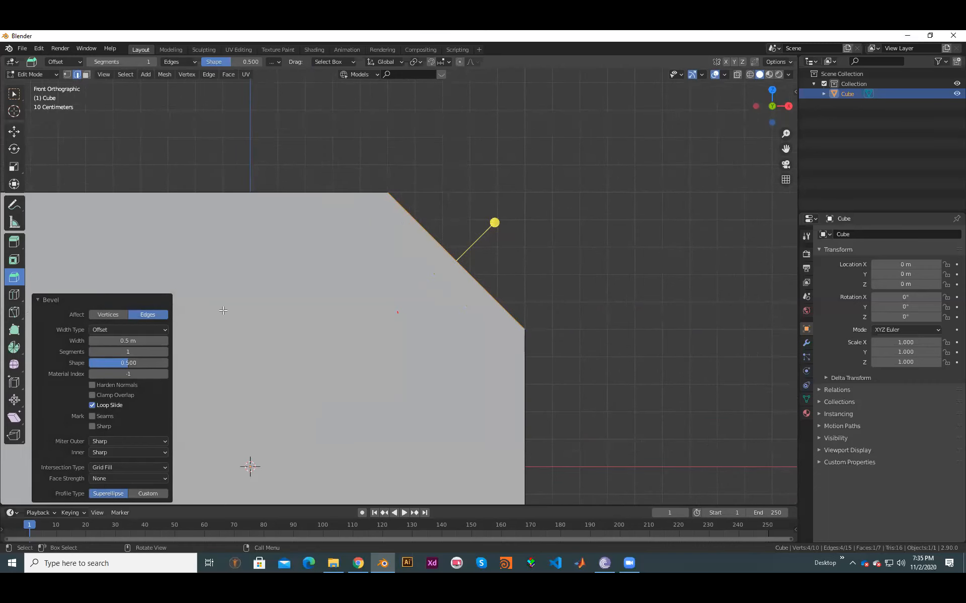
click(164, 351)
click(164, 352)
click(164, 352)
click(164, 351)
click(164, 352)
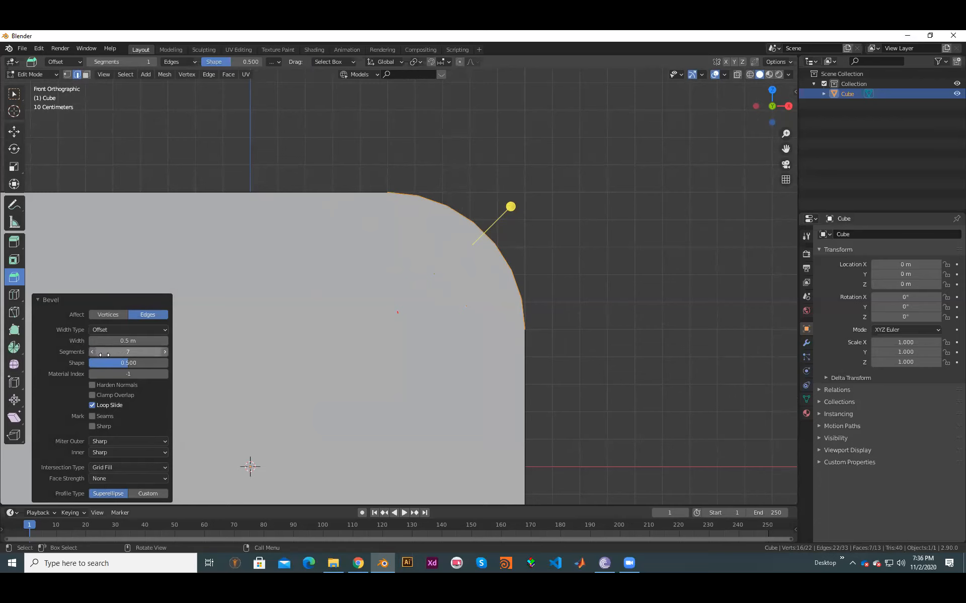
click(166, 352)
Step: Examine the curve of the rounded top edge in perspective and in the front view
scroll(608, 268, down, 2)
middle_drag(593, 337, 479, 356)
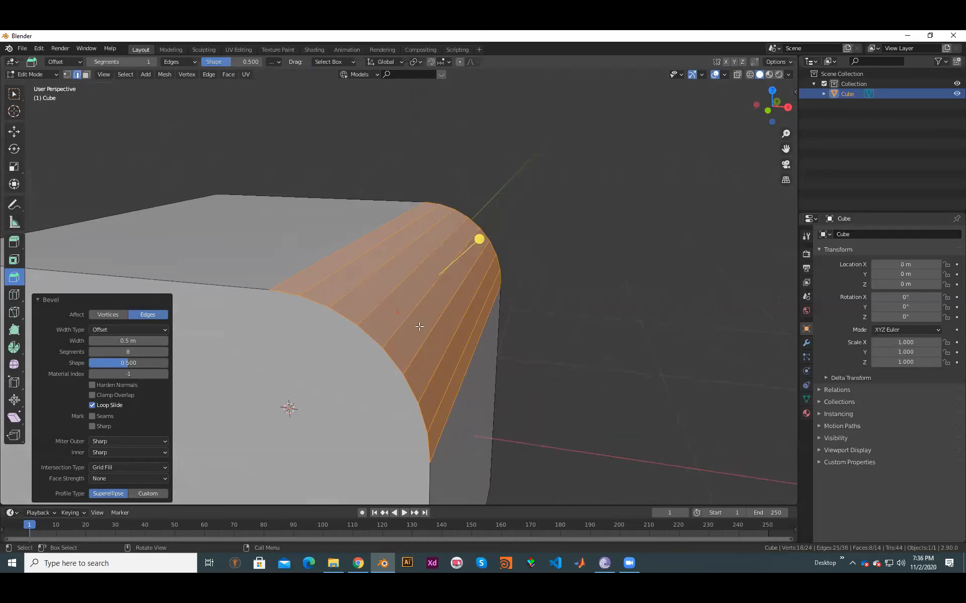
middle_drag(569, 365, 588, 352)
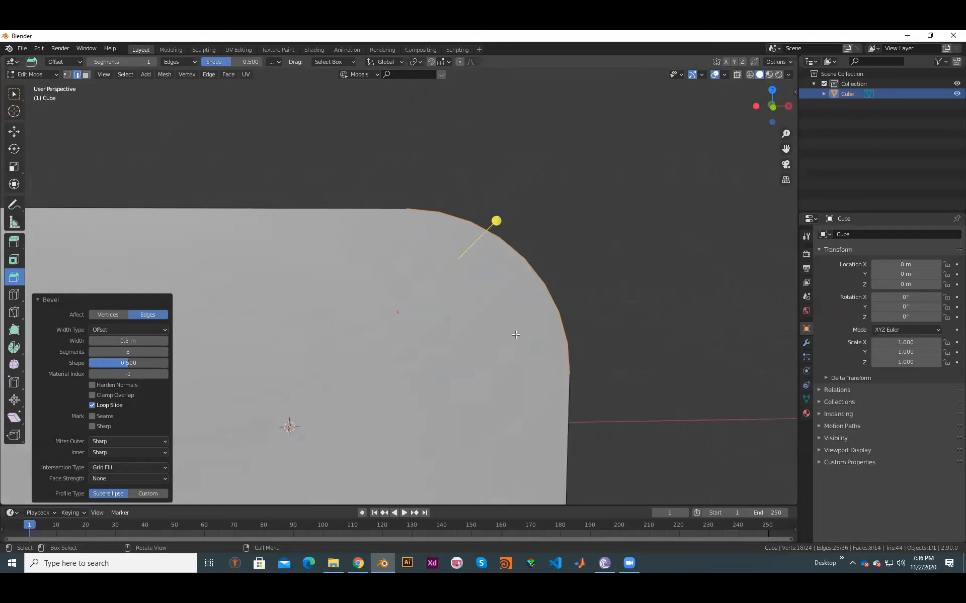
key(KP_1)
scroll(377, 240, up, 2)
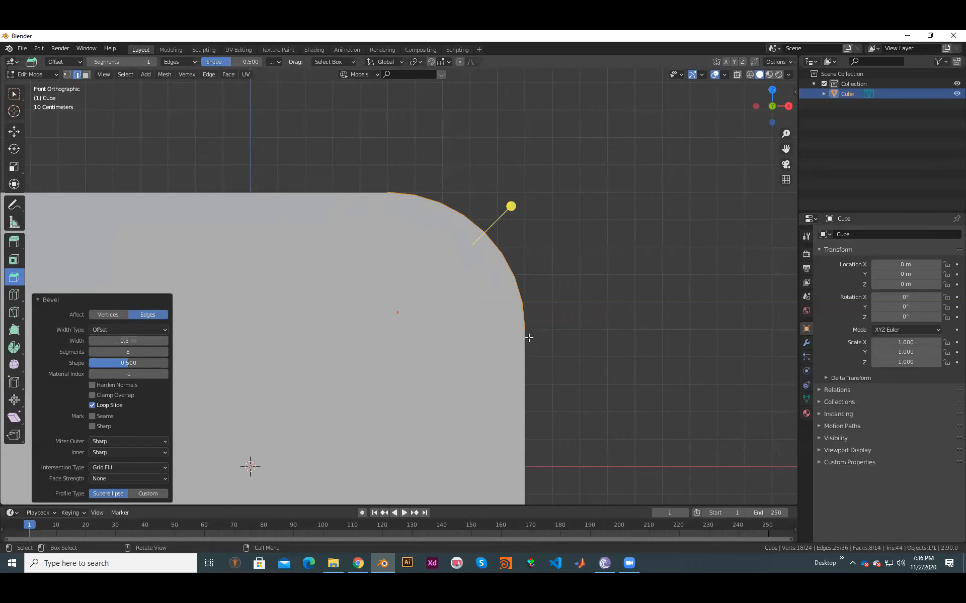
scroll(423, 281, up, 1)
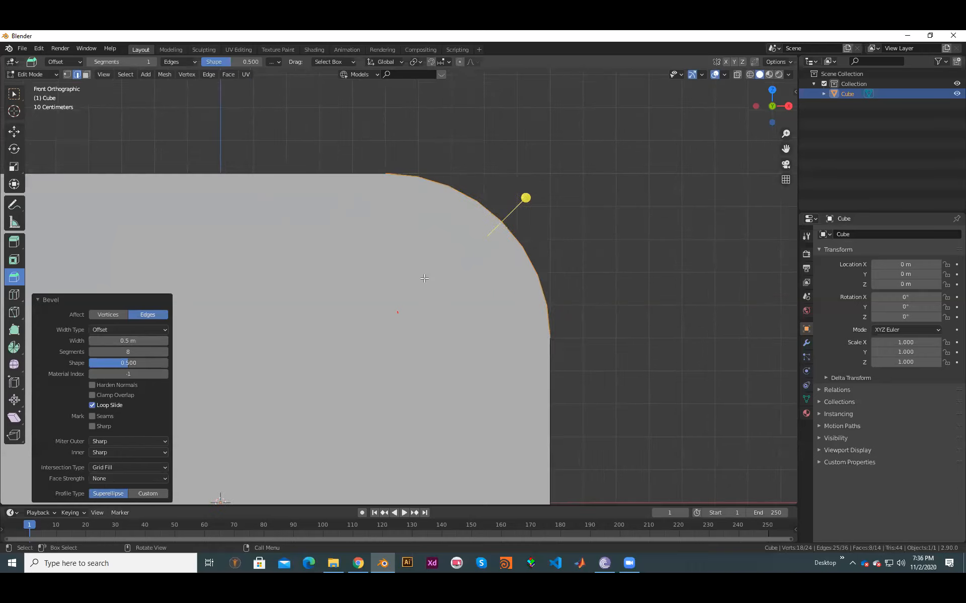
shift+middle_drag(434, 252, 441, 322)
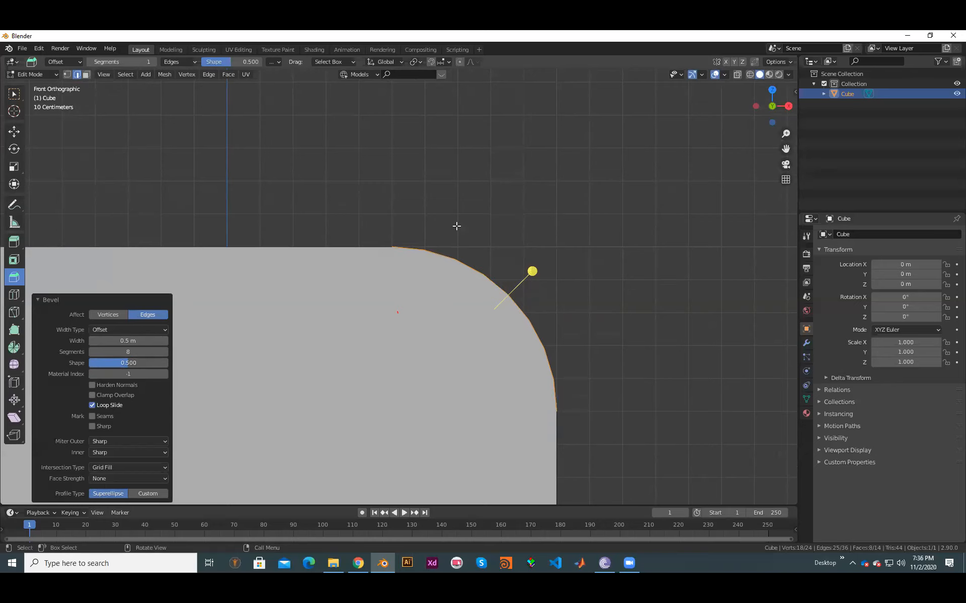
scroll(498, 280, down, 1)
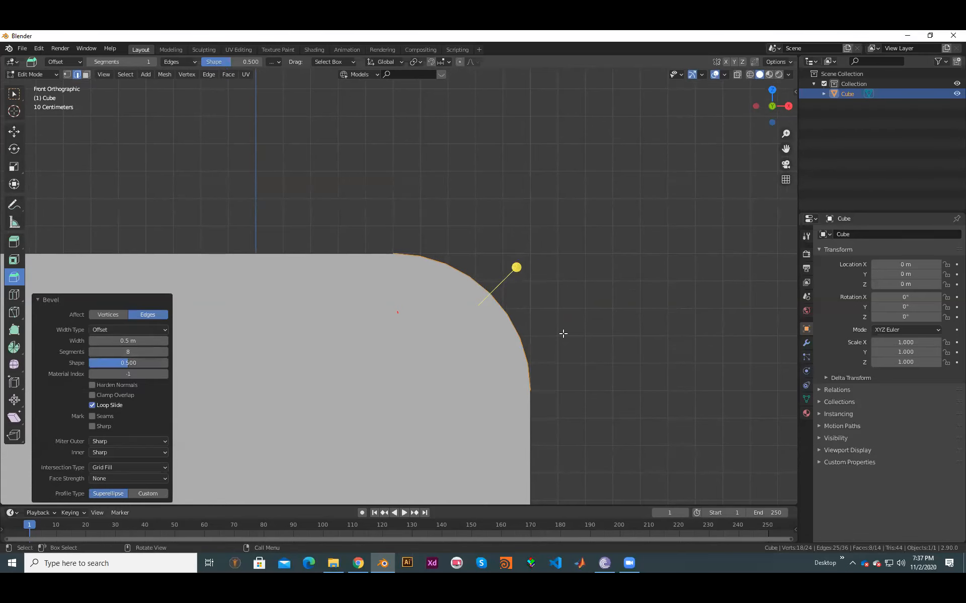
scroll(560, 332, down, 1)
middle_drag(502, 332, 455, 346)
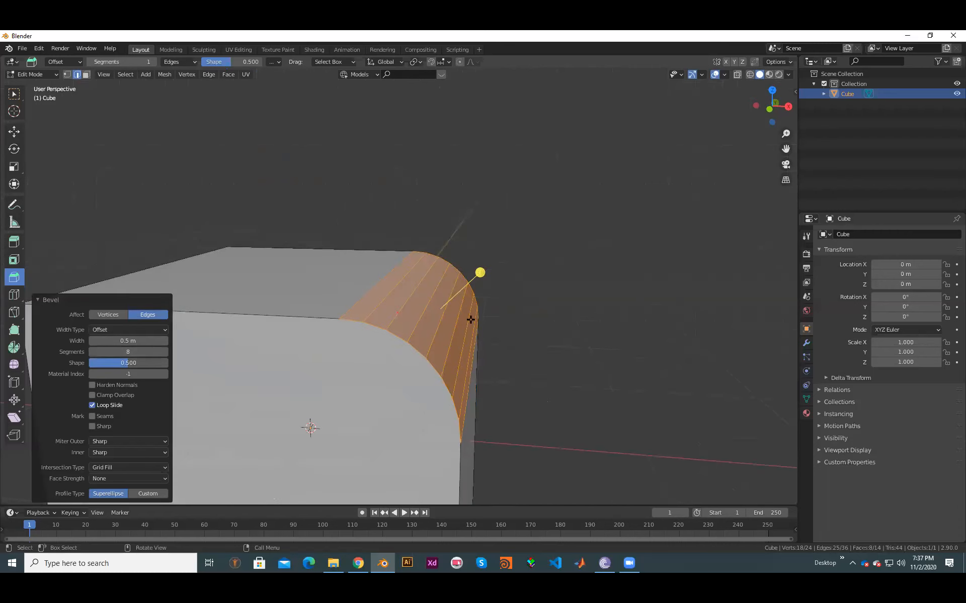
middle_drag(436, 327, 412, 330)
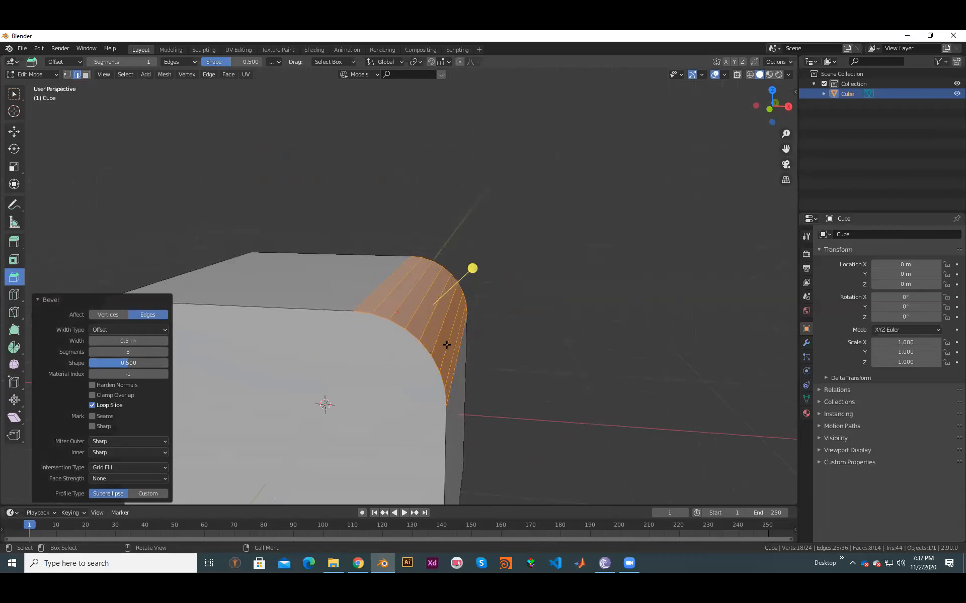
Step: Check the rounded edge in Object Mode, from an angle and from the front
key(Tab)
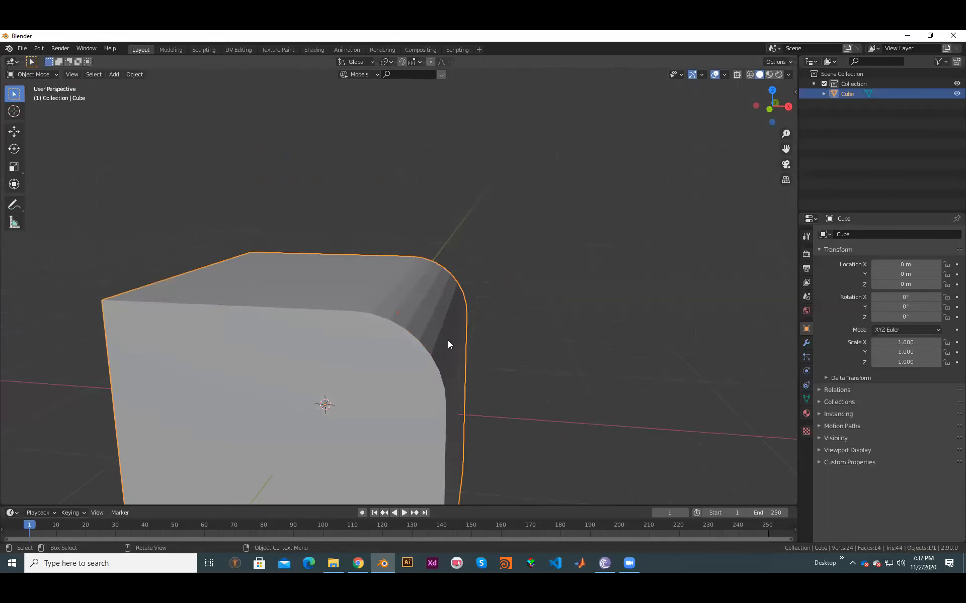
key(KP_1)
shift+middle_drag(490, 206, 635, 197)
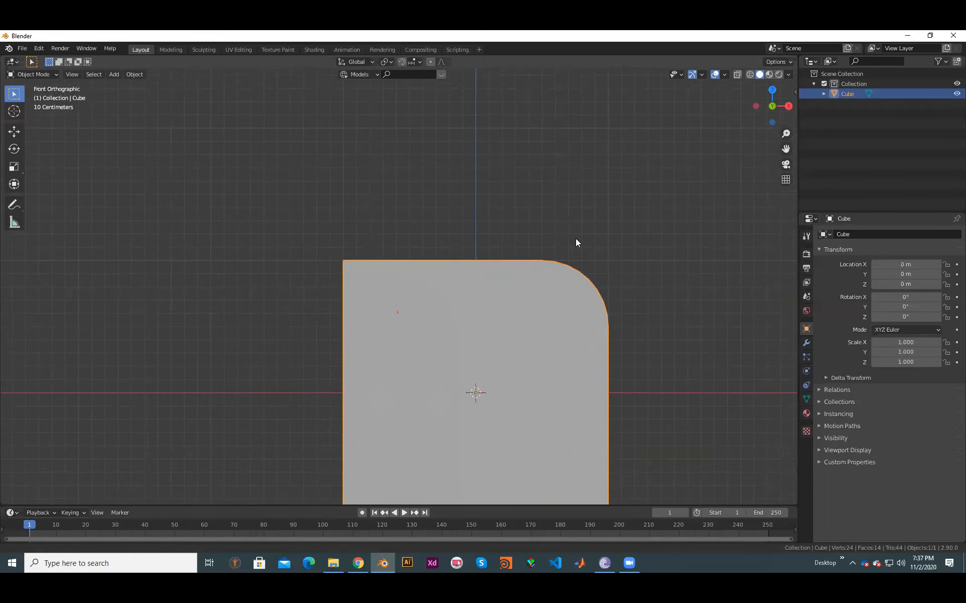
shift+middle_drag(575, 238, 579, 204)
Step: Return to Edit Mode, select the cube's top edge on the -X side and activate the Move tool
middle_drag(551, 267, 571, 303)
scroll(571, 306, up, 1)
key(Tab)
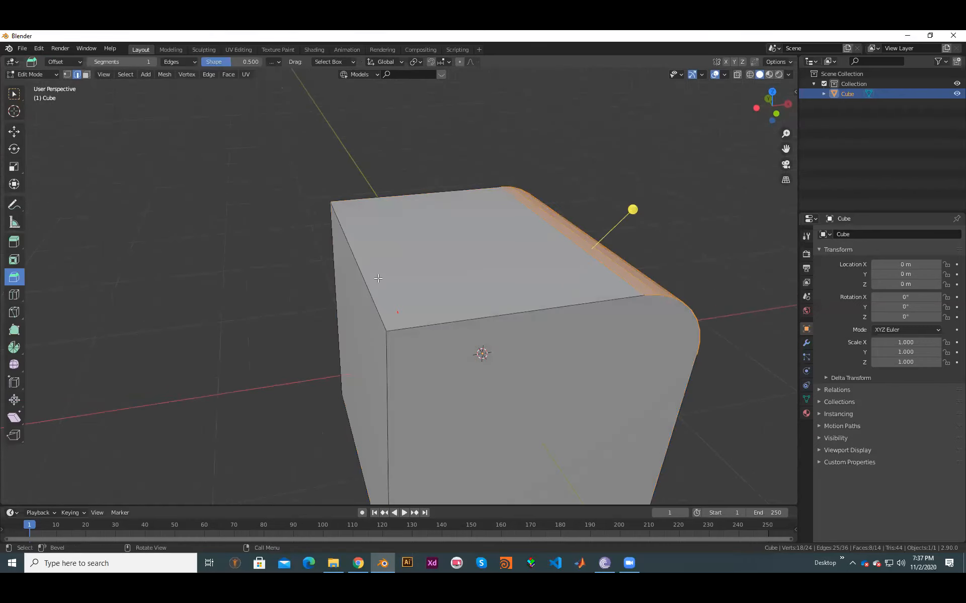
click(379, 278)
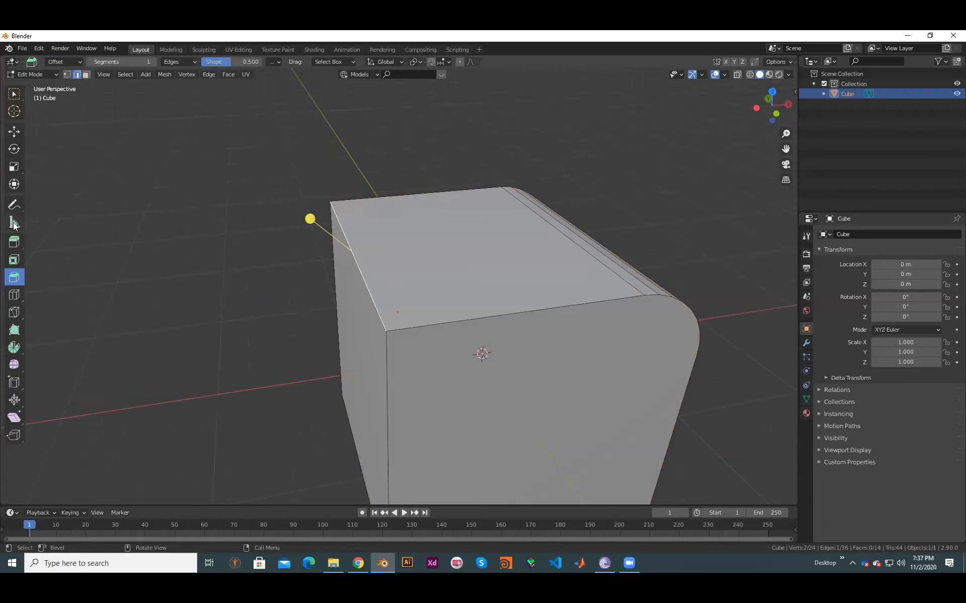
click(14, 132)
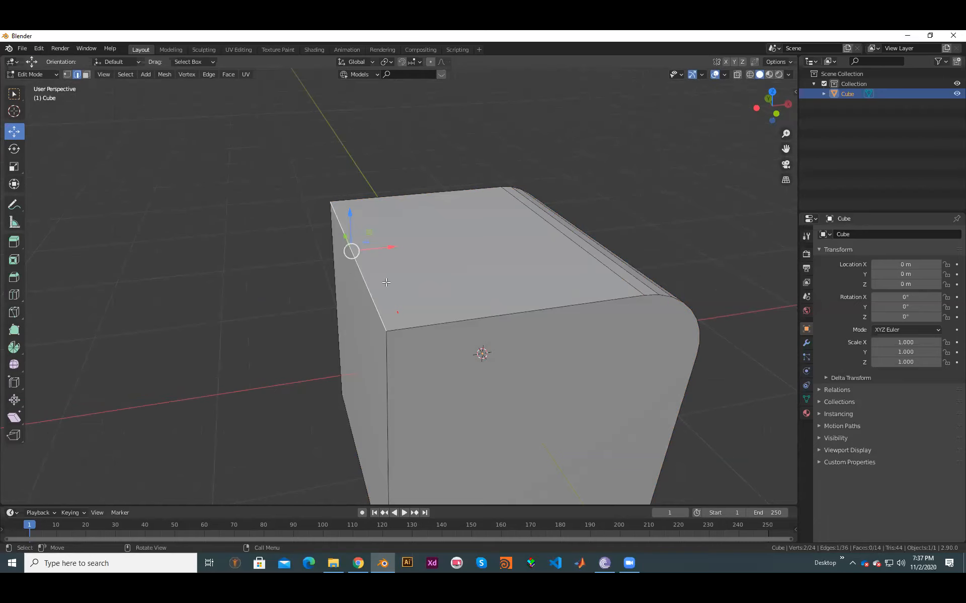
Step: Bevel the selected -X top edge about 0.4 m wide with 7 segments
right_click(349, 250)
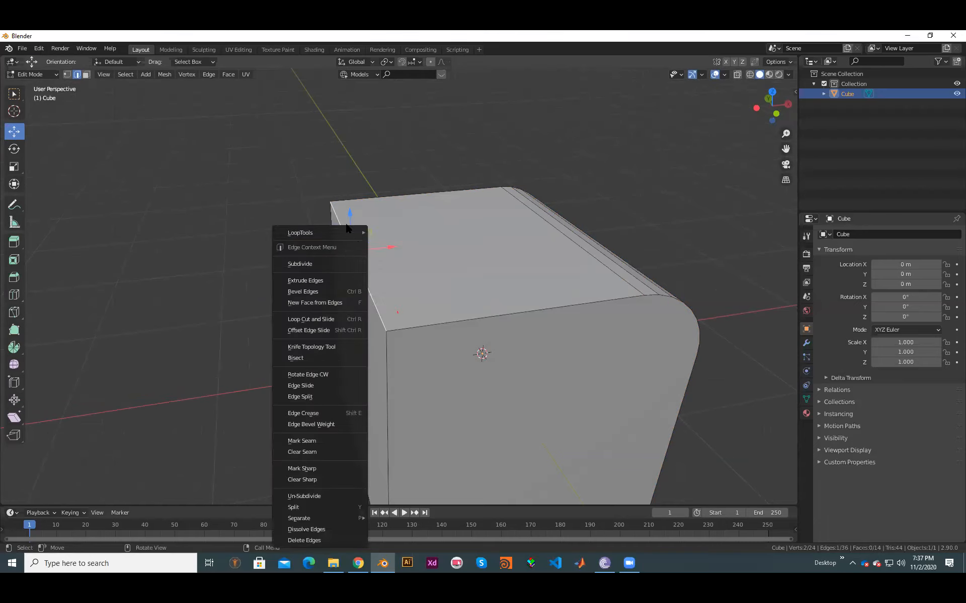
key(Escape)
right_click(348, 249)
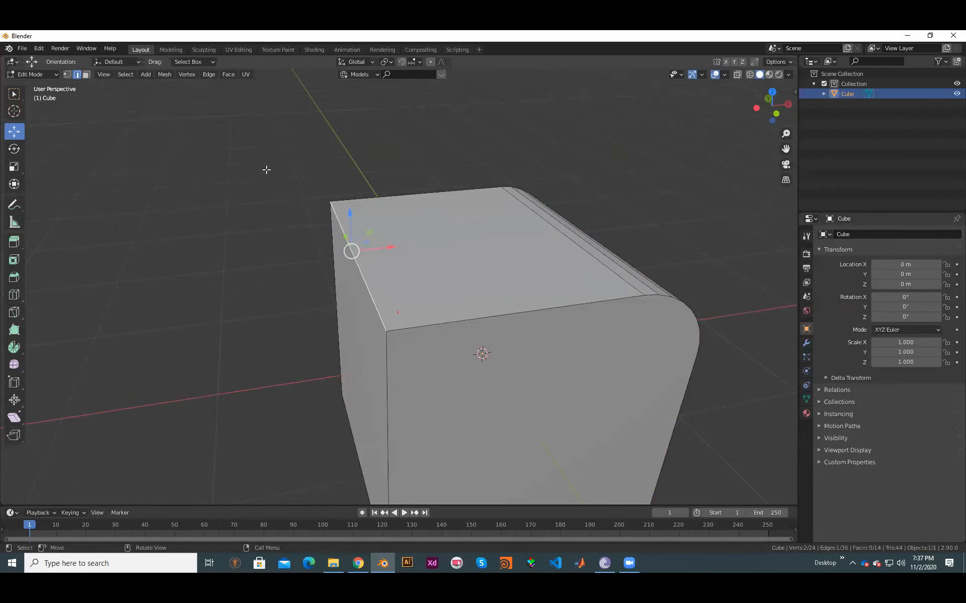
right_click(336, 211)
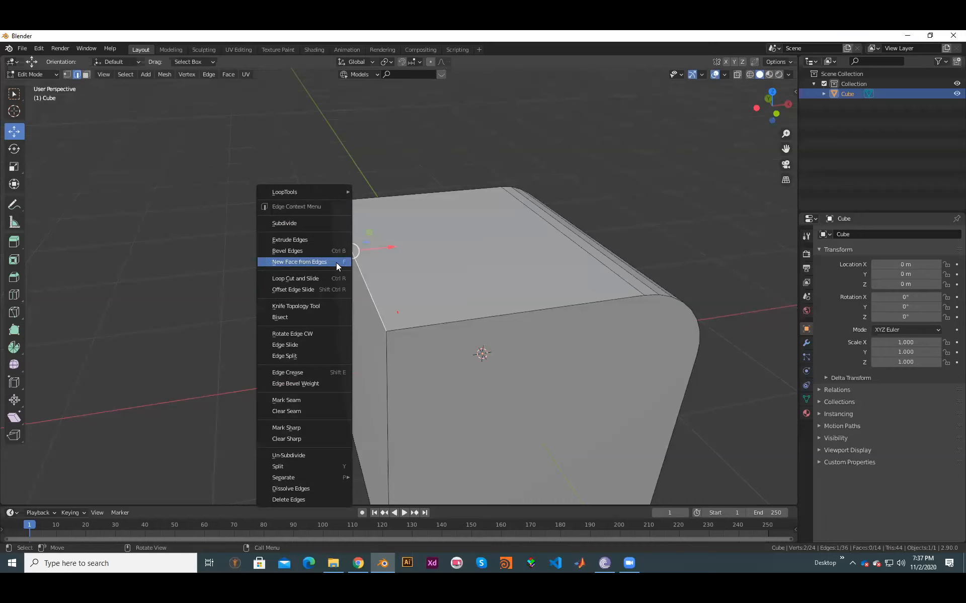
click(301, 251)
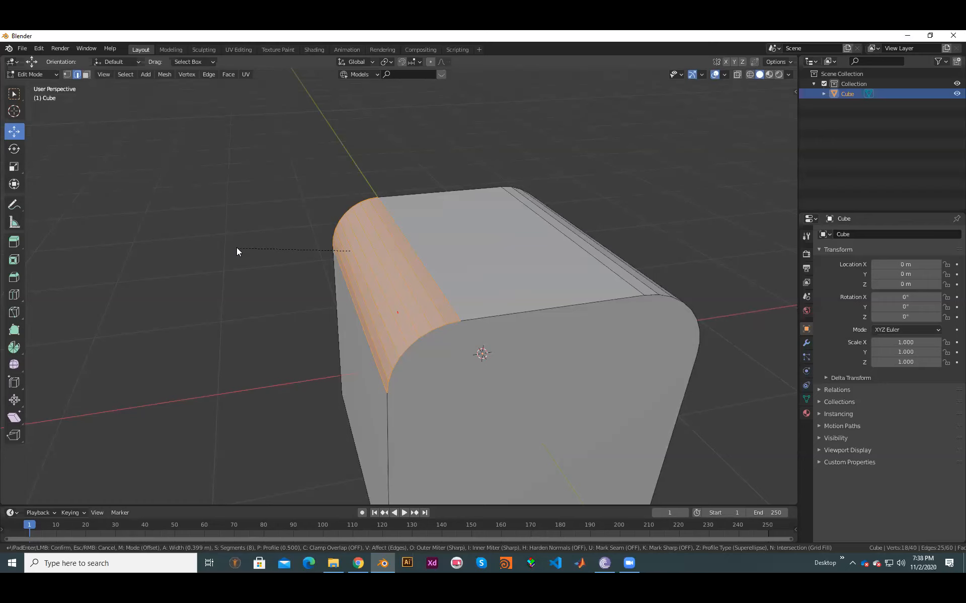
scroll(236, 248, down, 3)
scroll(236, 248, up, 1)
scroll(236, 248, down, 7)
scroll(236, 248, up, 4)
scroll(237, 247, up, 1)
click(236, 248)
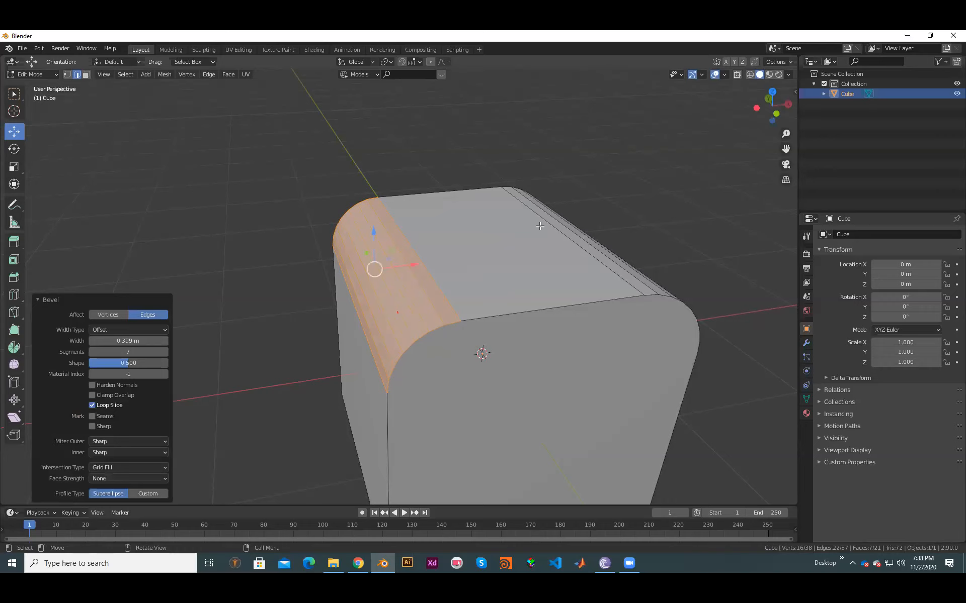
Step: Inspect both rounded top edges in Object Mode, in perspective and from the front
key(Tab)
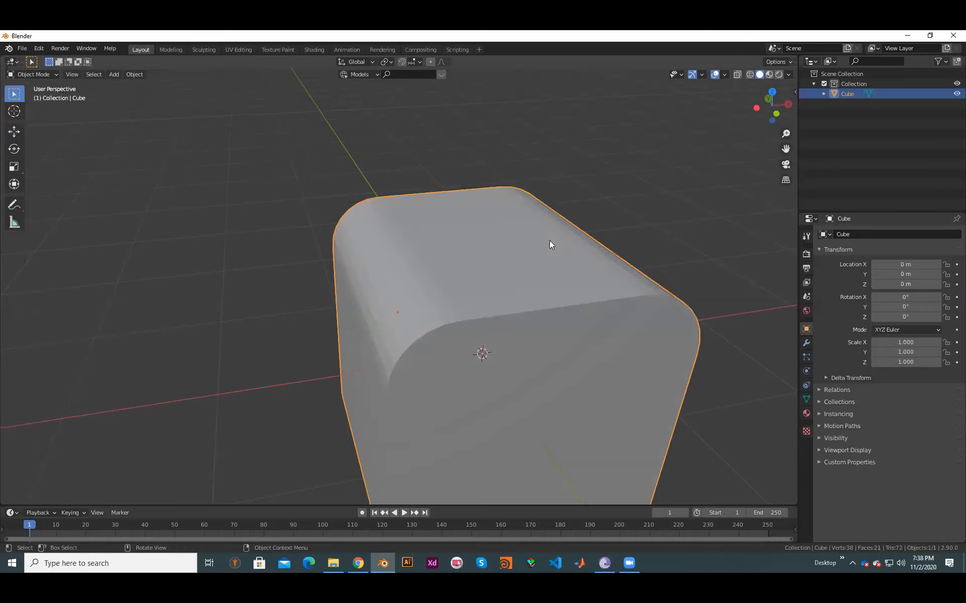
middle_drag(583, 307, 517, 315)
scroll(575, 291, down, 3)
key(KP_1)
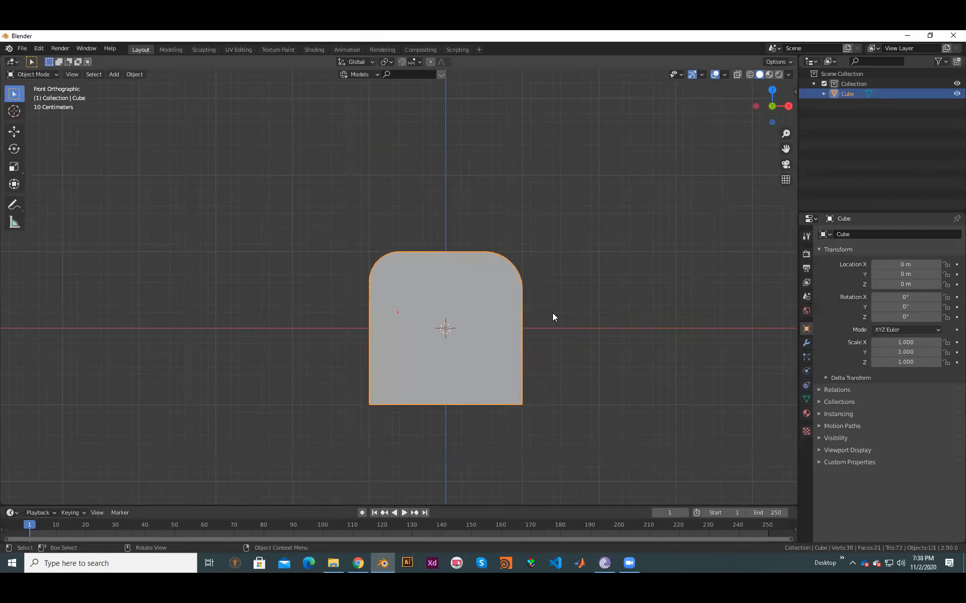
scroll(552, 313, up, 1)
shift+middle_drag(525, 278, 401, 197)
scroll(532, 273, up, 3)
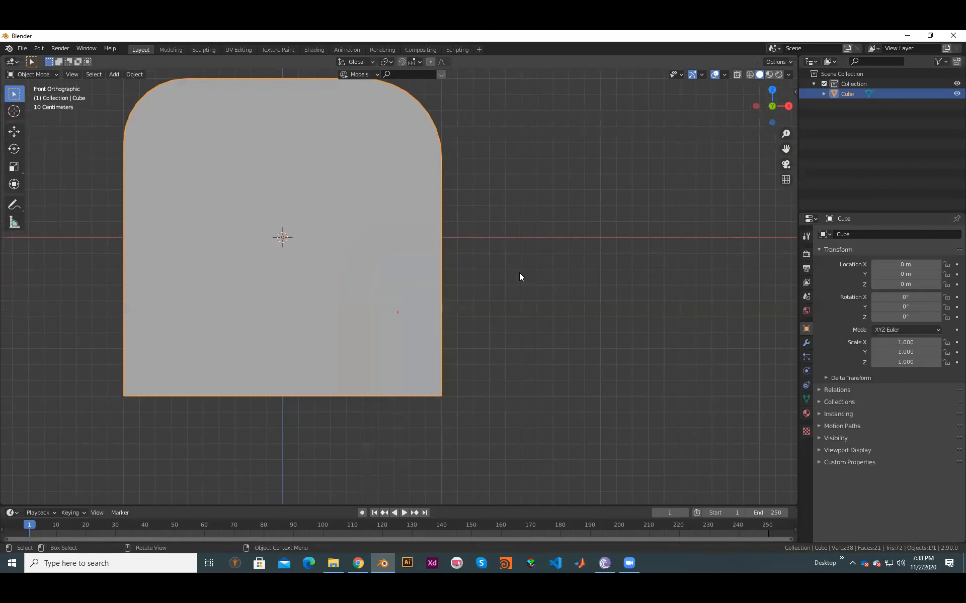
Step: Bevel the cube's bottom edge on the +X side in Edit Mode, about 0.29 m wide with 7 segments
key(Tab)
middle_drag(485, 365, 460, 379)
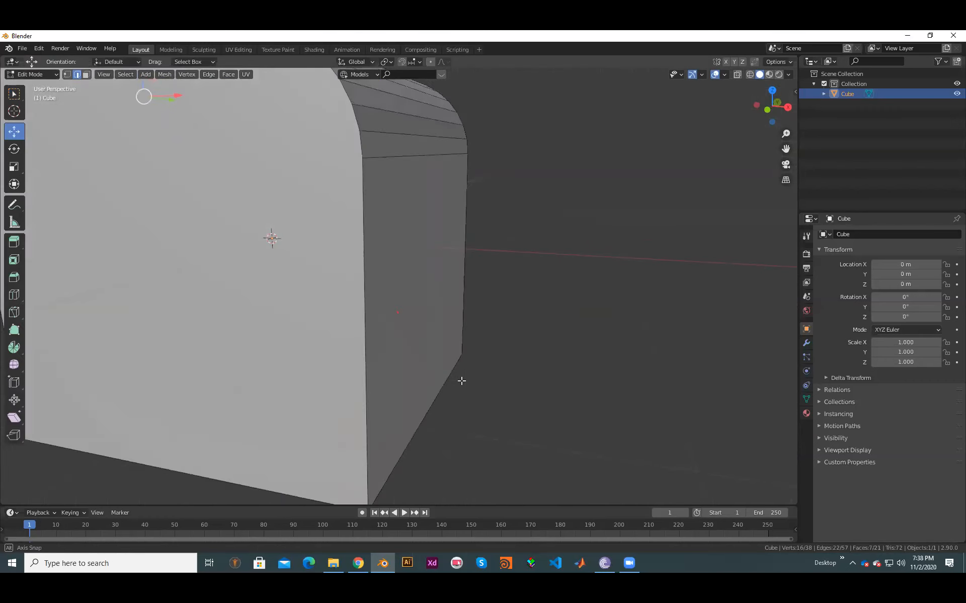
click(450, 376)
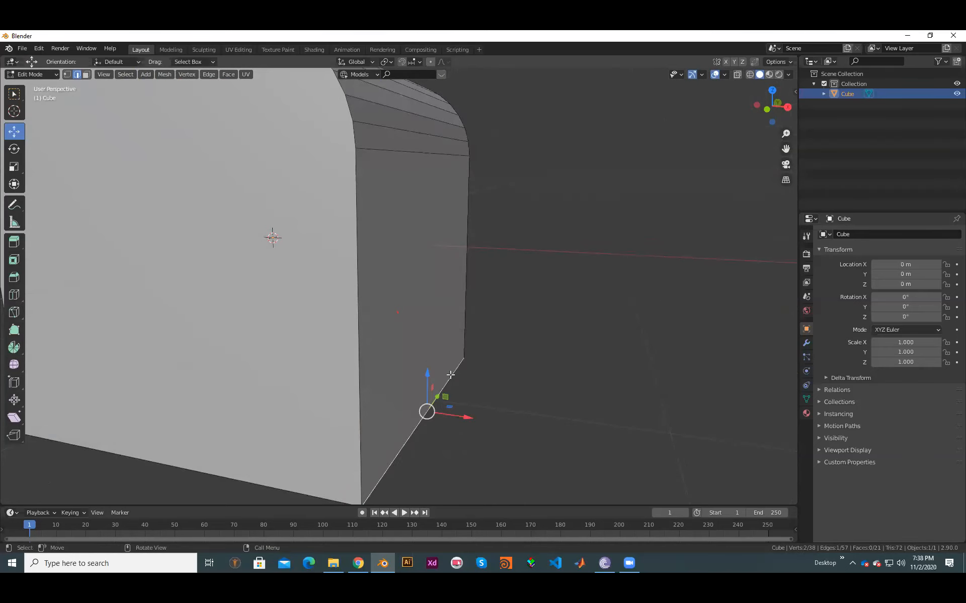
key(ctrl)
key(ctrl+b)
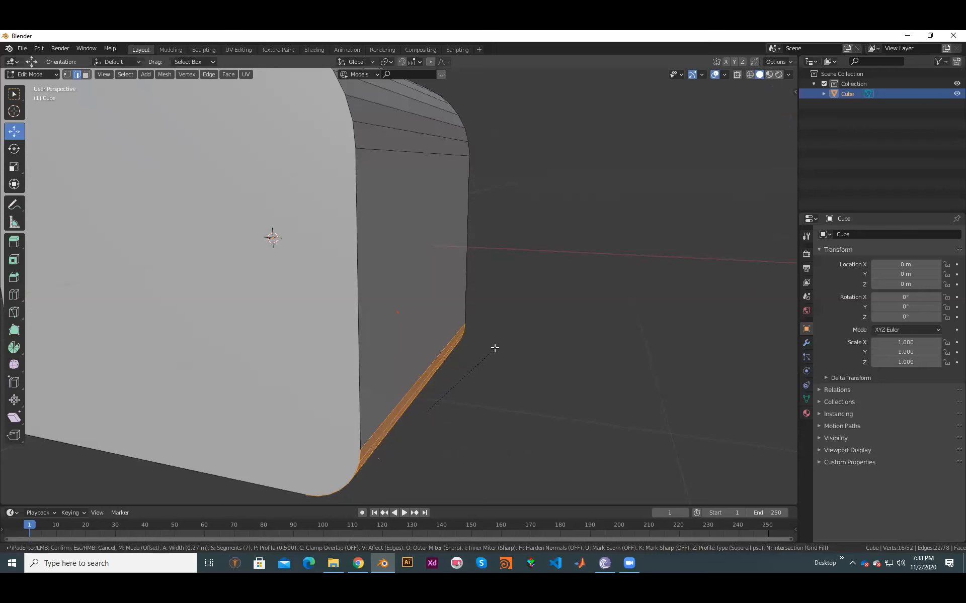
click(497, 348)
Step: Turn on the Screencast Keys display in the viewport
key(n)
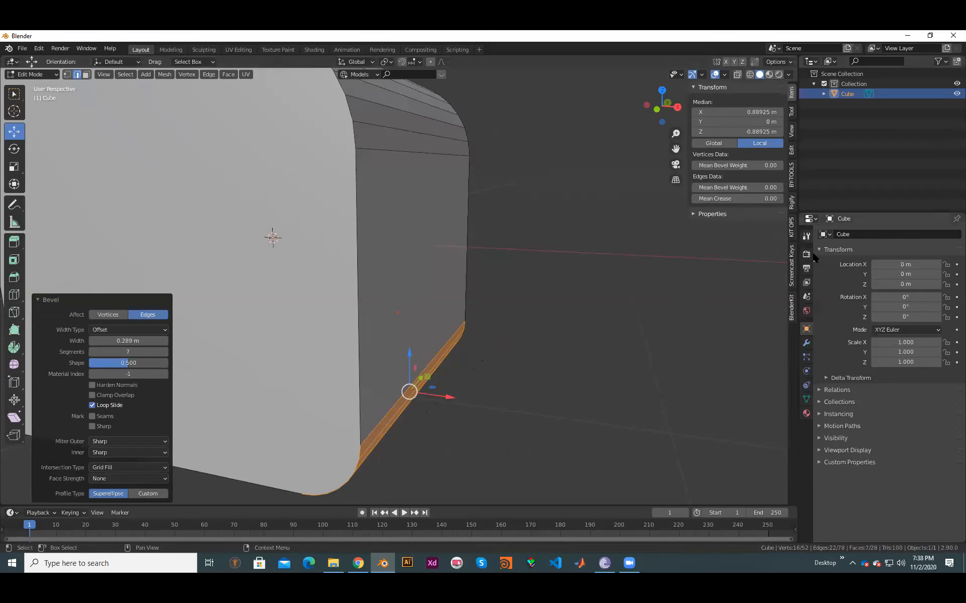
click(794, 270)
key(n)
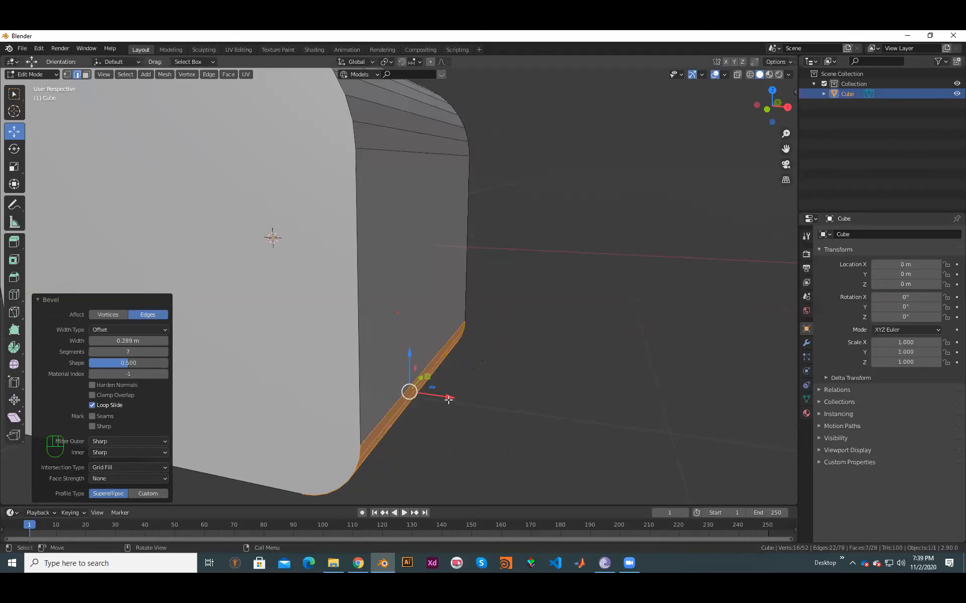
scroll(444, 387, down, 3)
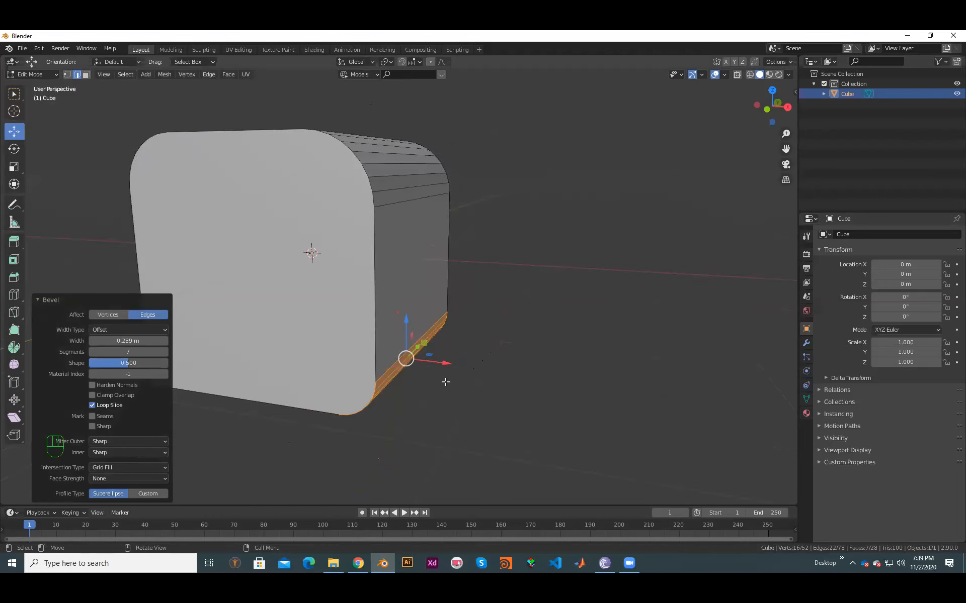
Step: Undo the bottom +X edge's bevel and redo it about 0.35 m wide with 7 segments
key(KP_1)
scroll(445, 380, up, 1)
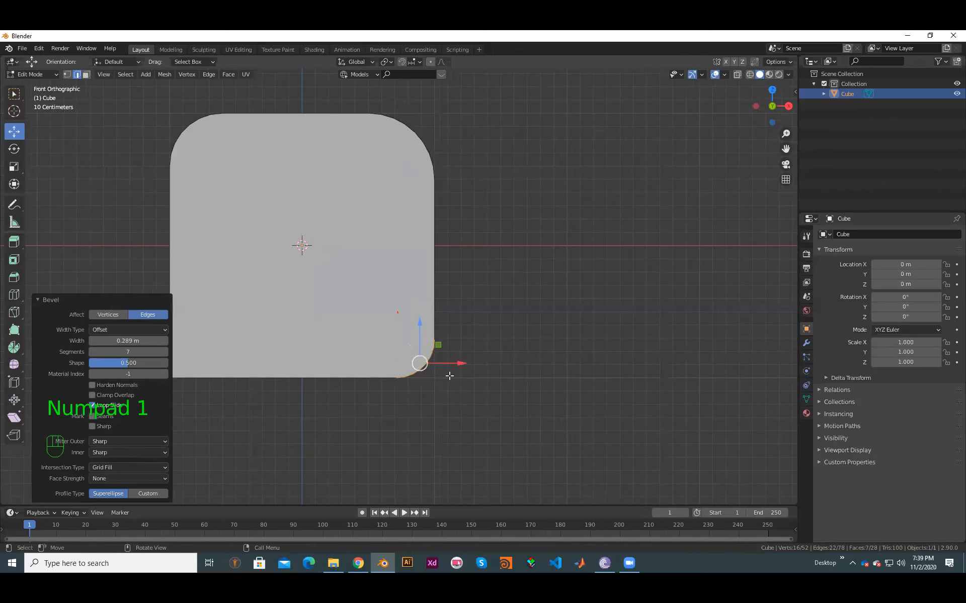
scroll(449, 376, up, 1)
shift+middle_drag(500, 338, 535, 345)
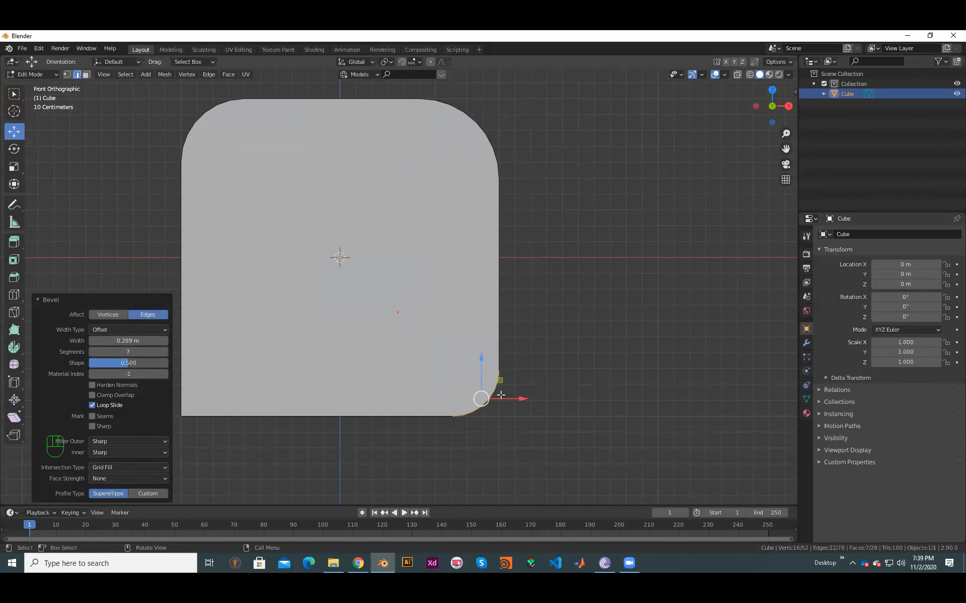
key(ctrl+z)
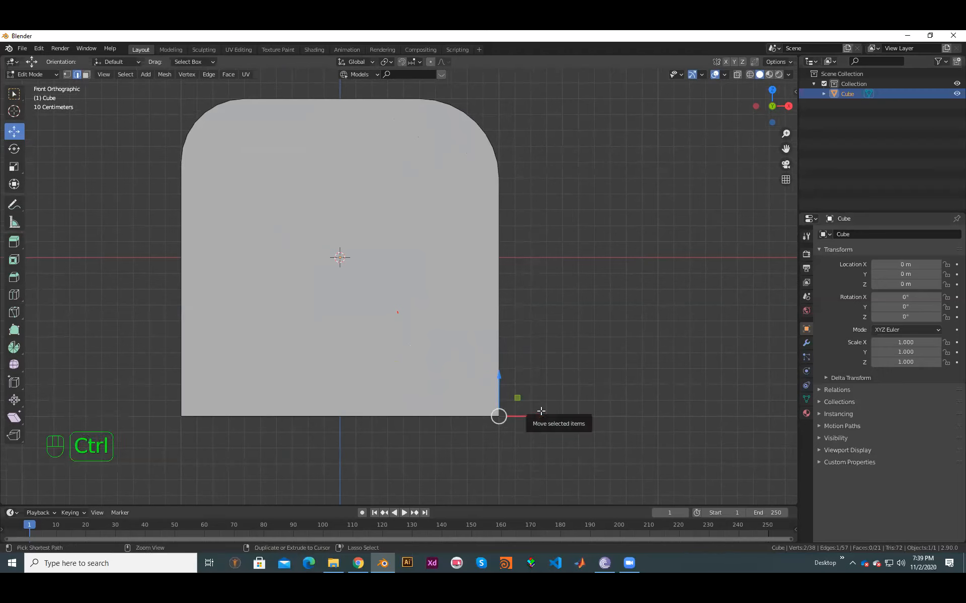
key(ctrl+b)
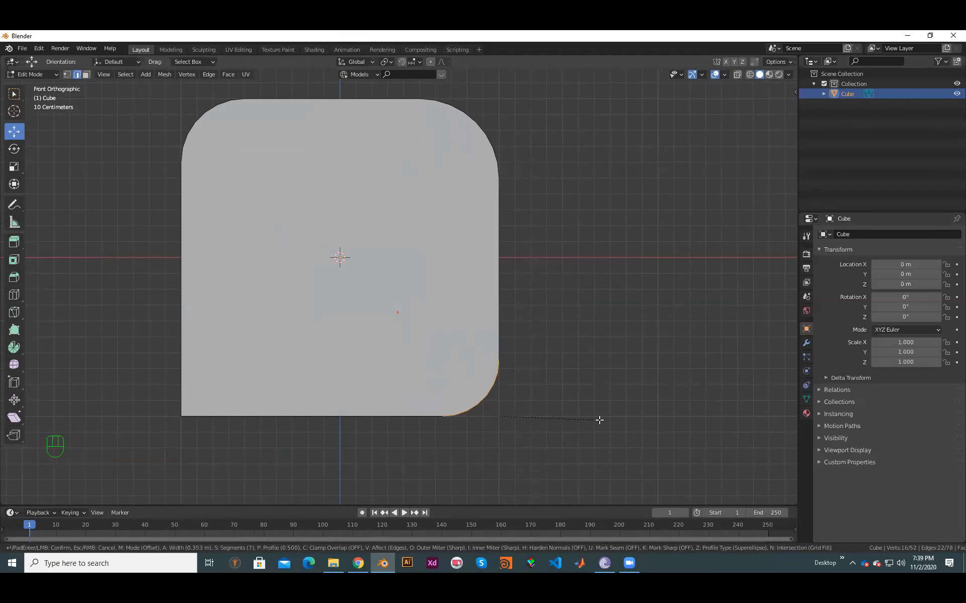
click(599, 420)
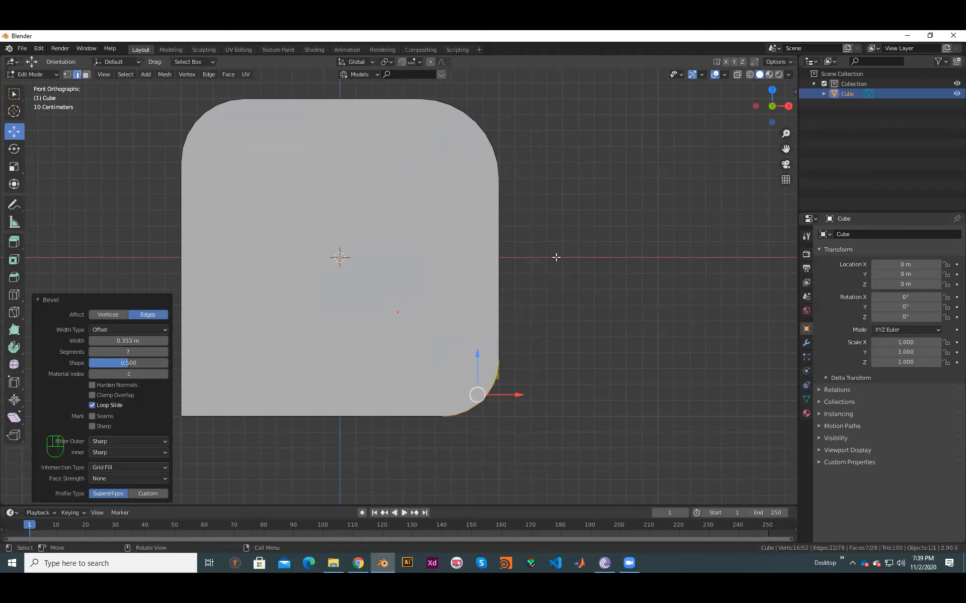
Step: Switch the bottom edge's bevel to affect vertices instead of edges
scroll(557, 260, down, 1)
middle_drag(541, 331, 549, 370)
scroll(313, 362, down, 1)
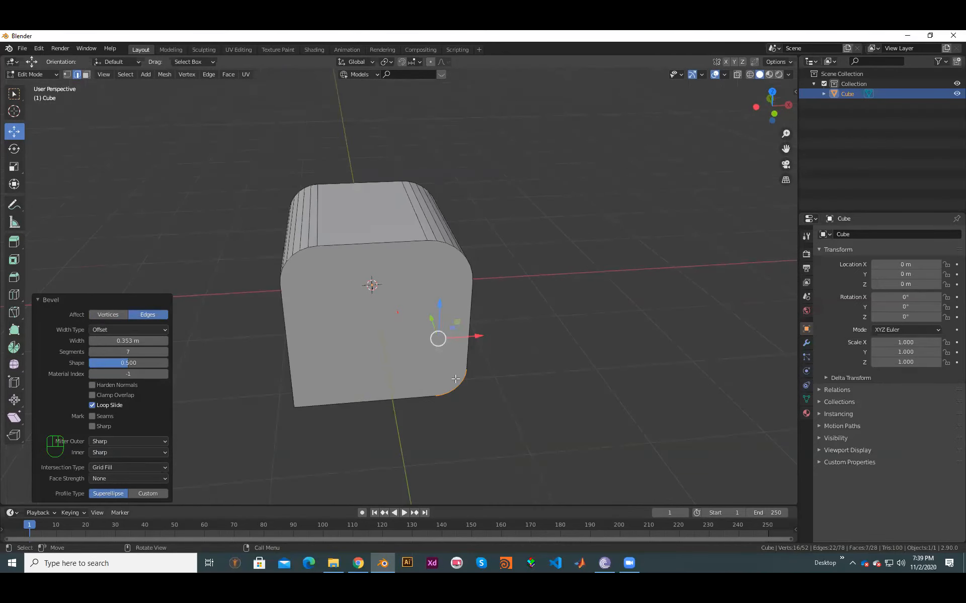
key(KP_1)
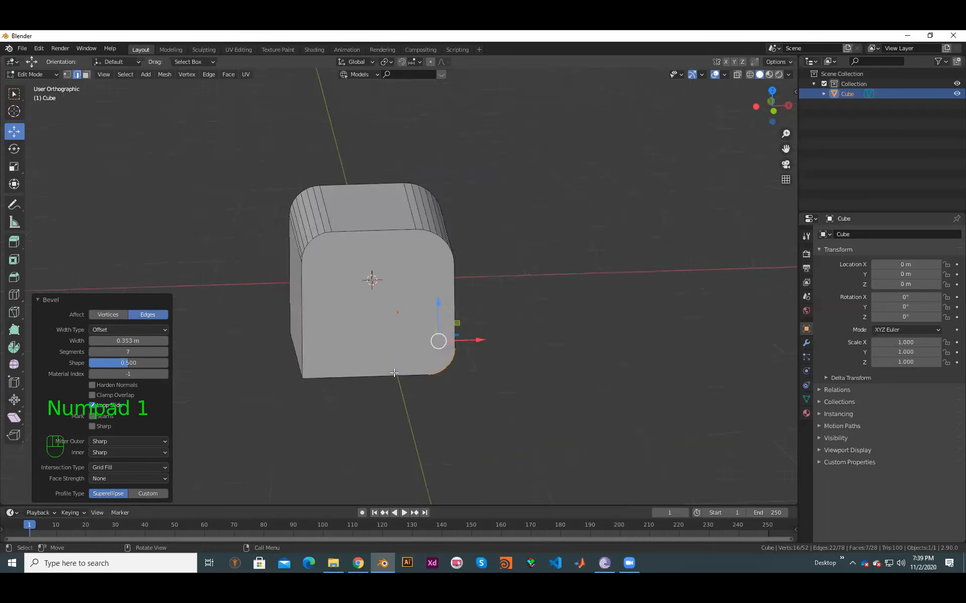
middle_drag(433, 380, 472, 379)
scroll(453, 372, up, 2)
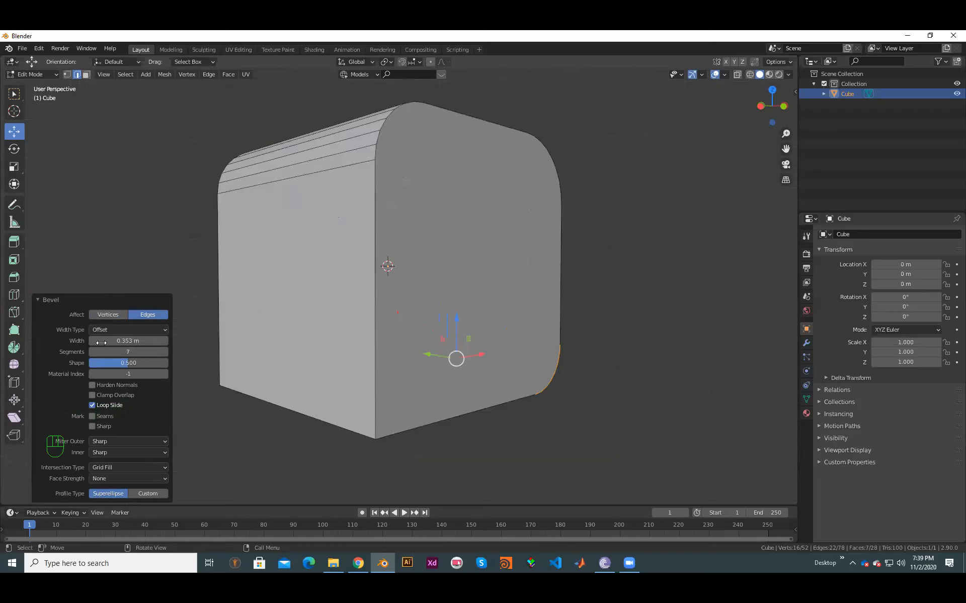
click(117, 316)
Step: In vertex select mode, bevel the front bottom corner vertex on the -X side about 0.74 m wide with 7 segments
click(67, 76)
click(375, 435)
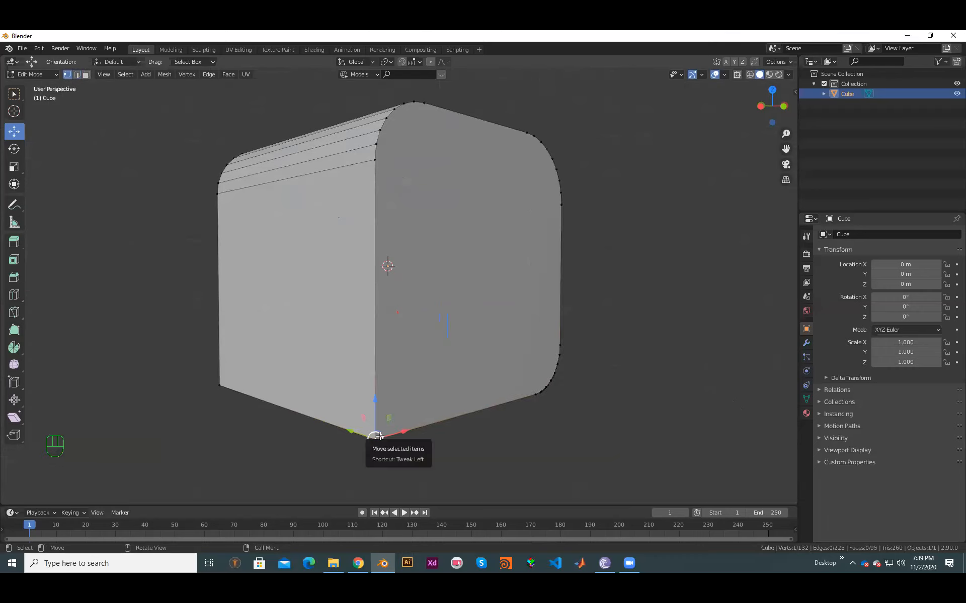
right_click(376, 436)
key(Escape)
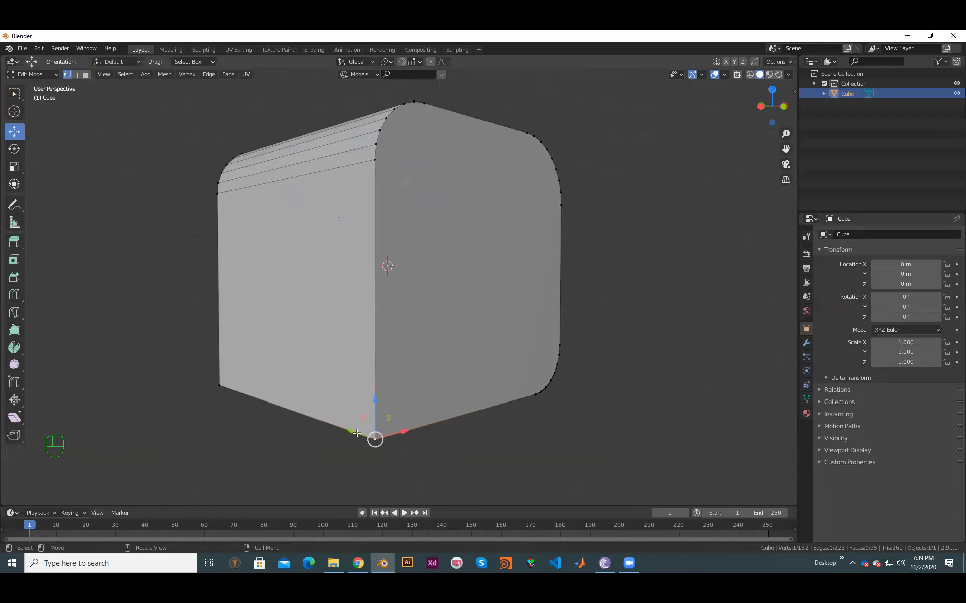
right_click(370, 429)
key(Escape)
right_click(375, 436)
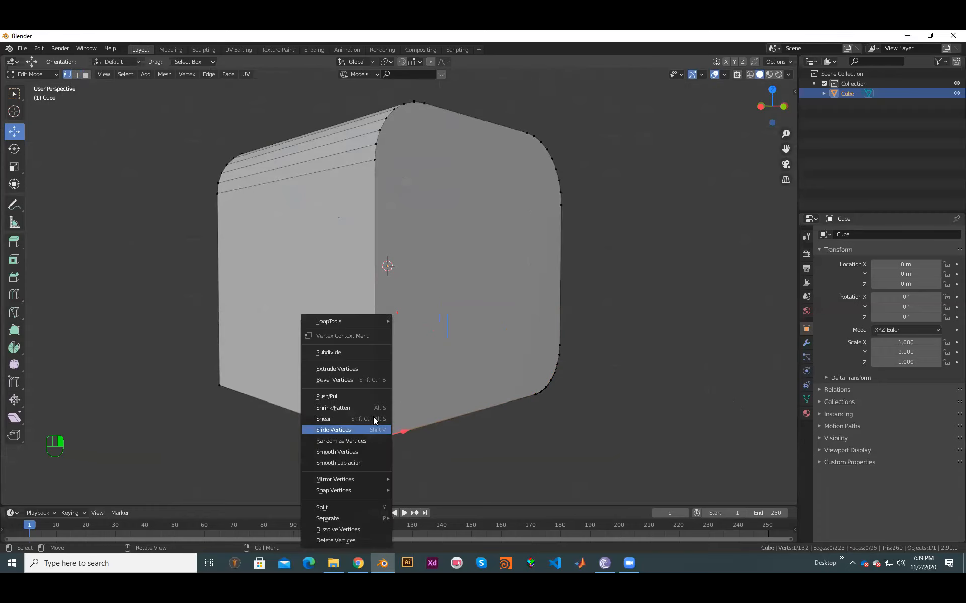
click(365, 381)
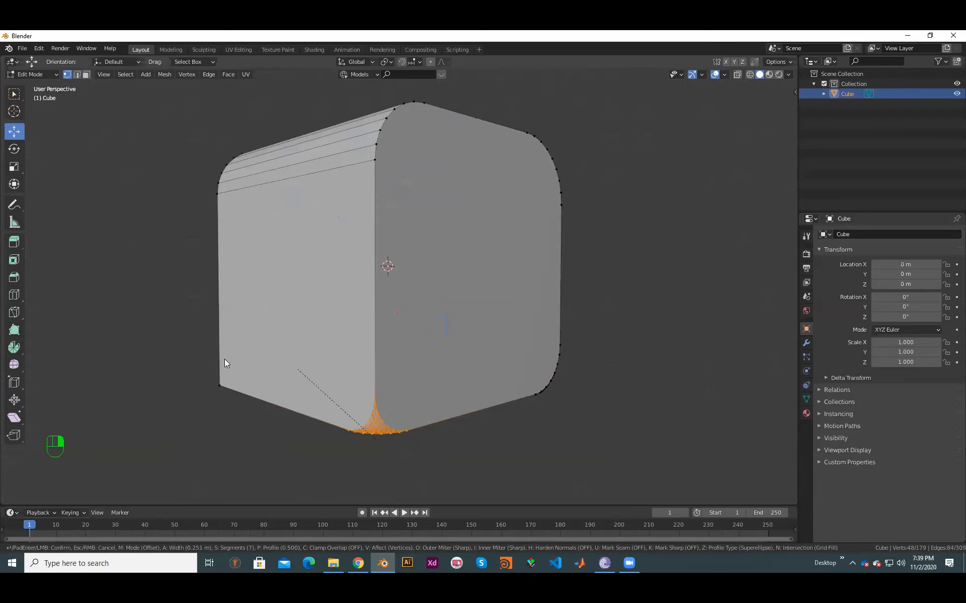
click(205, 358)
Step: Inspect the beveled bottom corner up close and in Object Mode from several angles
middle_drag(567, 419, 636, 396)
scroll(644, 388, down, 1)
scroll(638, 394, up, 2)
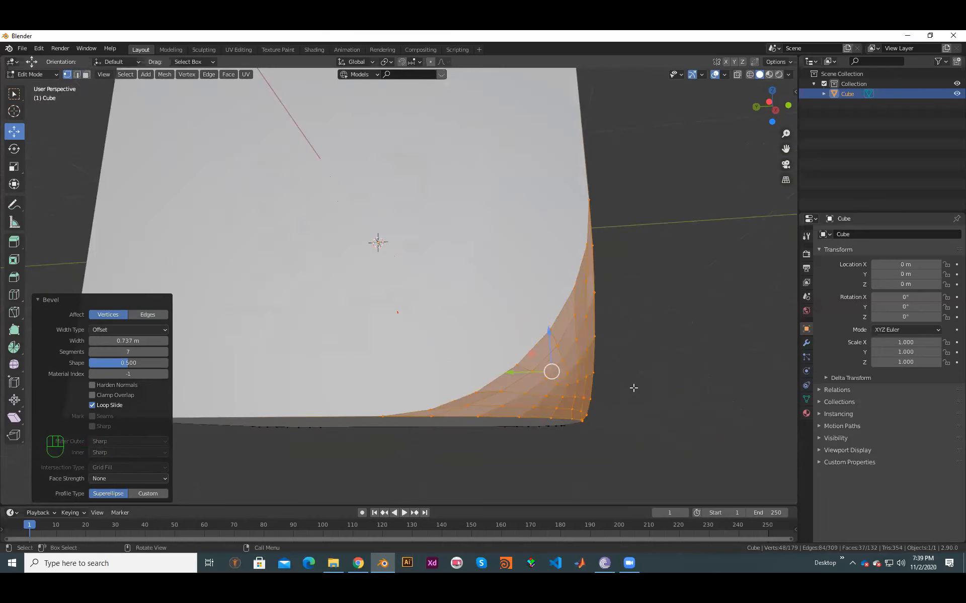
key(Tab)
scroll(628, 372, down, 3)
middle_drag(621, 352, 646, 365)
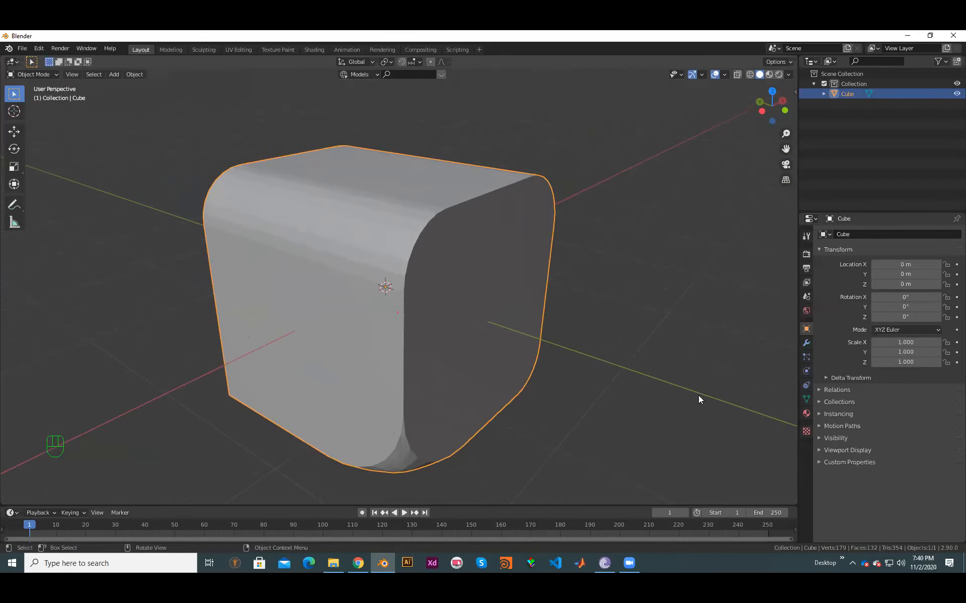
middle_drag(698, 396, 693, 398)
middle_drag(531, 366, 855, 523)
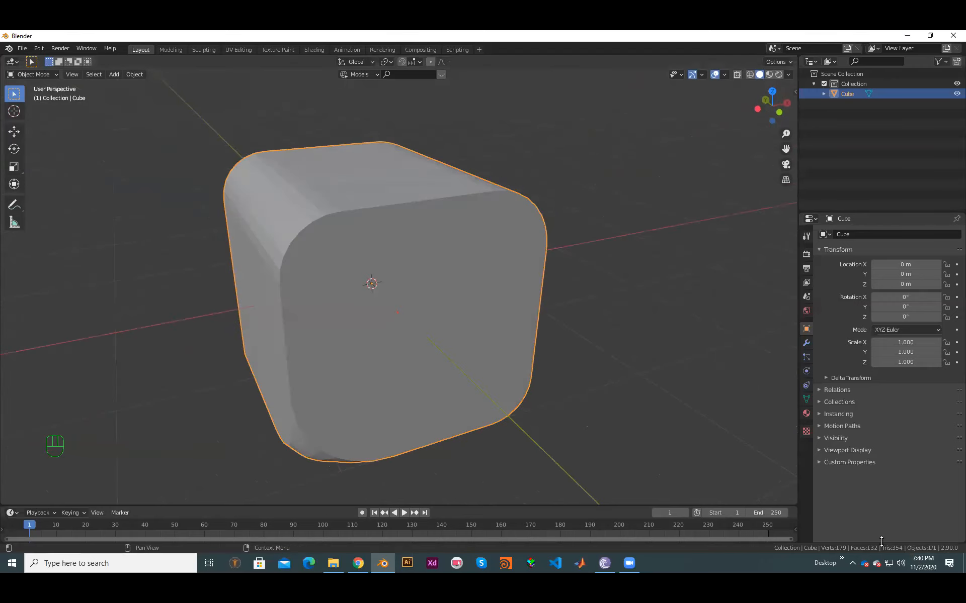
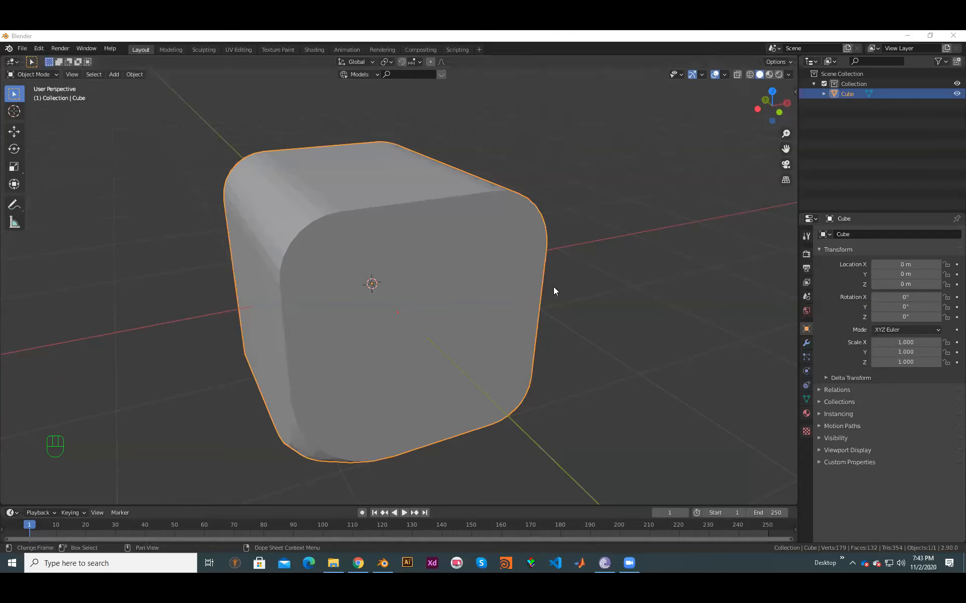
middle_drag(647, 270, 629, 273)
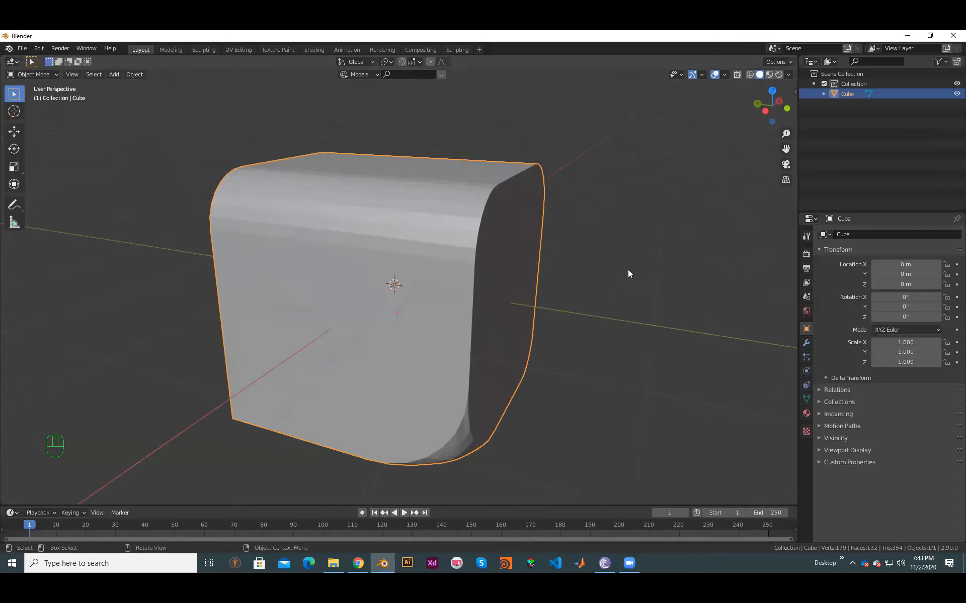
Step: Delete the beveled cube
key(z)
key(x)
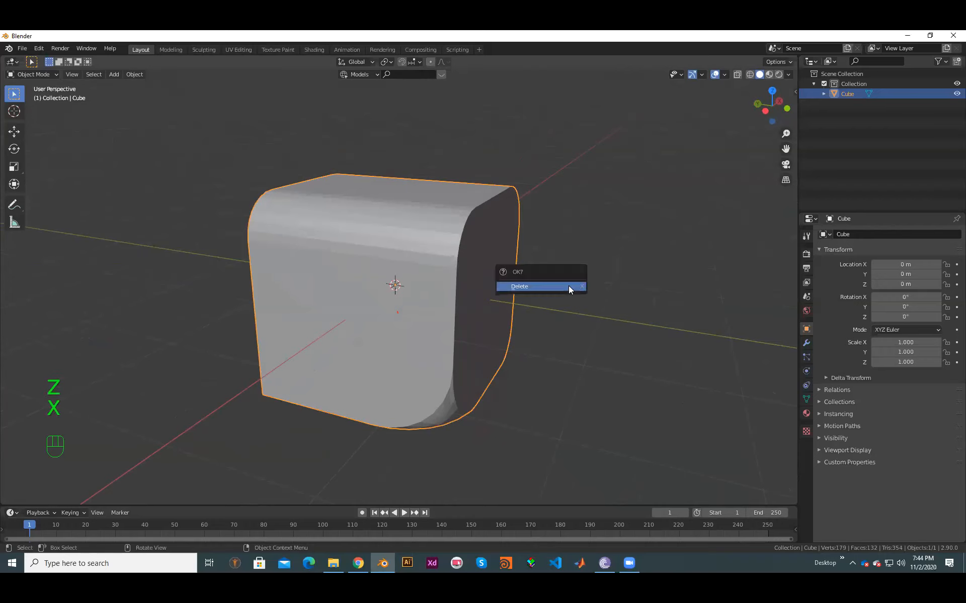
click(570, 287)
middle_drag(549, 421, 455, 383)
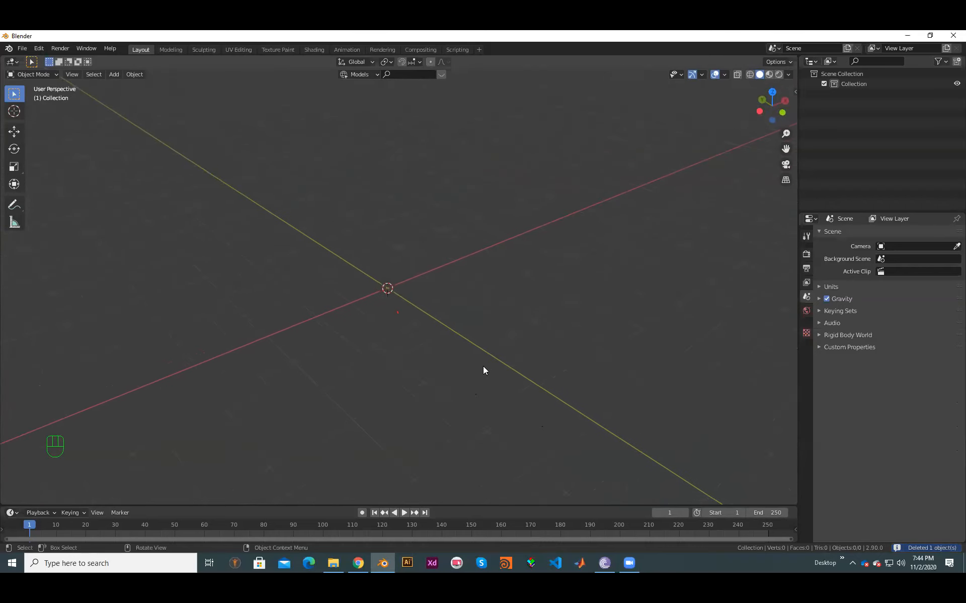
Step: Add a new 2 m cube mesh at the world origin and collapse its creation settings
shift+middle_drag(396, 338, 443, 363)
key(shift+a)
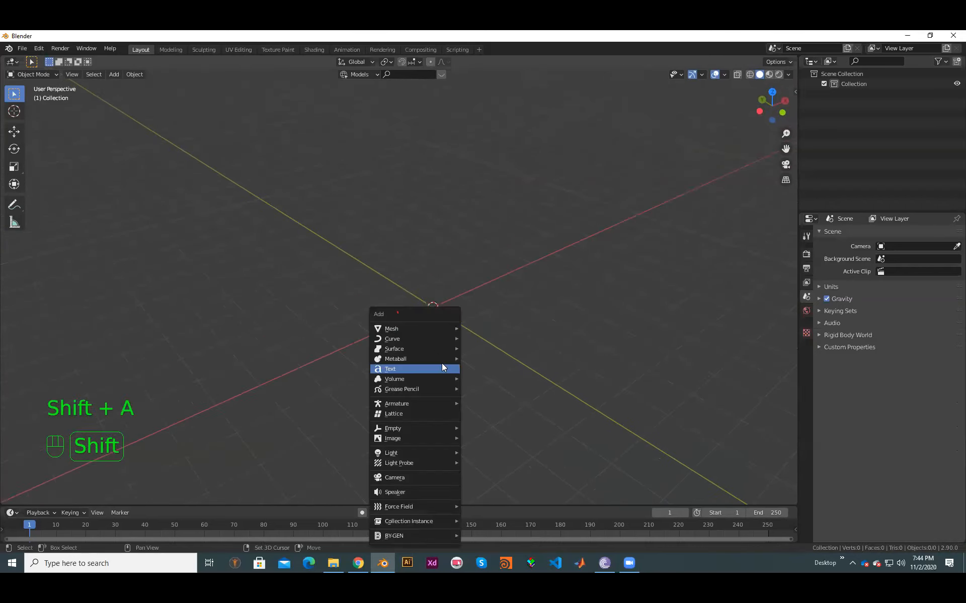
mouse_move(418, 329)
click(489, 77)
scroll(494, 330, up, 3)
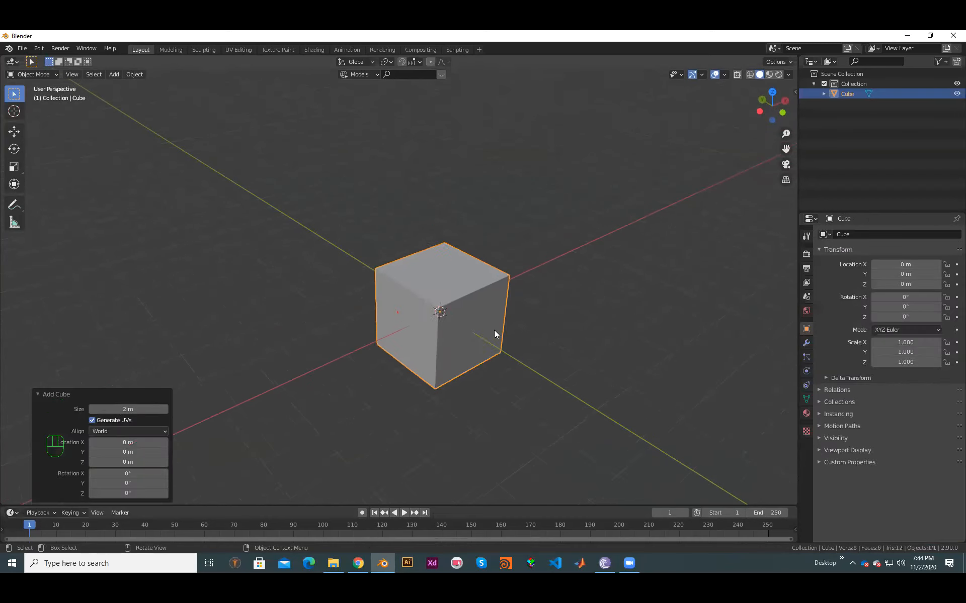
mouse_move(551, 370)
shift+middle_down()
mouse_move(512, 328)
mouse_move(557, 363)
shift+middle_up()
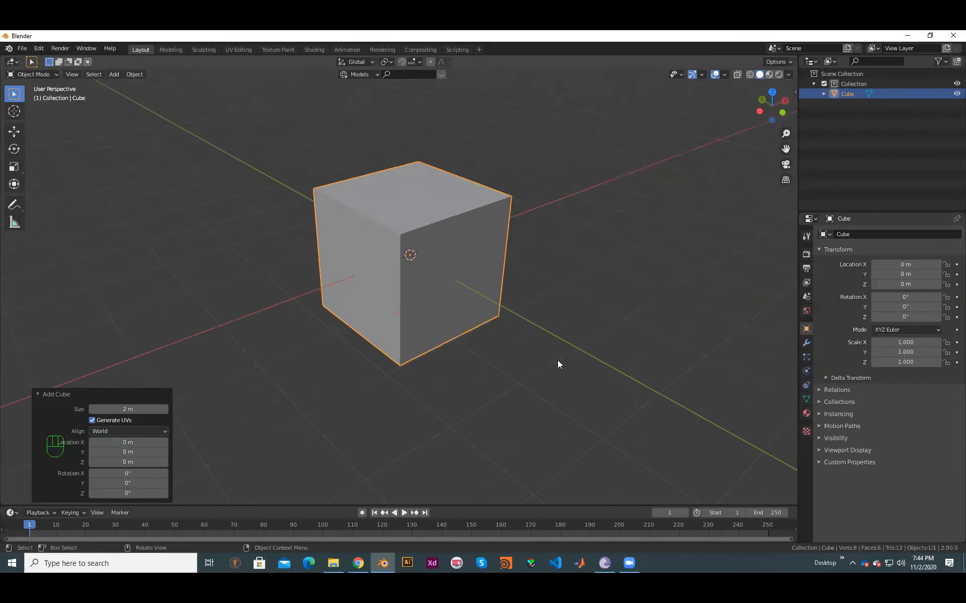
click(49, 395)
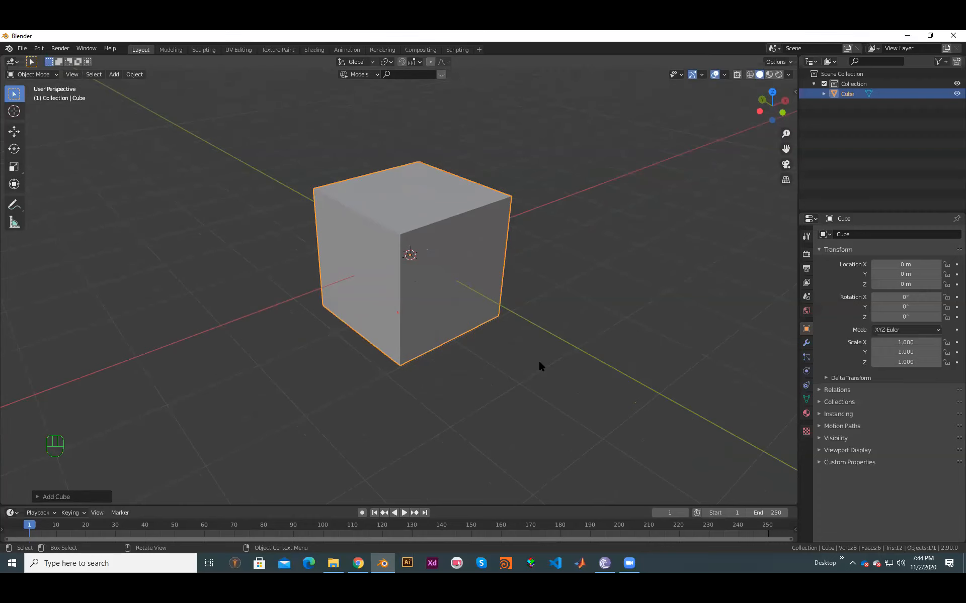
Step: Switch the new cube into Edit Mode and back to Object Mode
key(Tab)
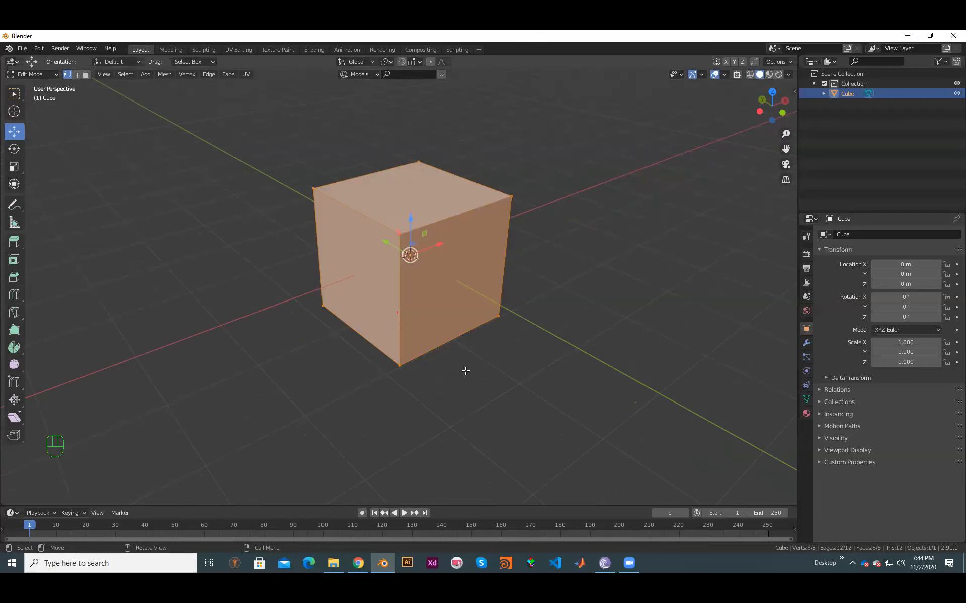
key(Tab)
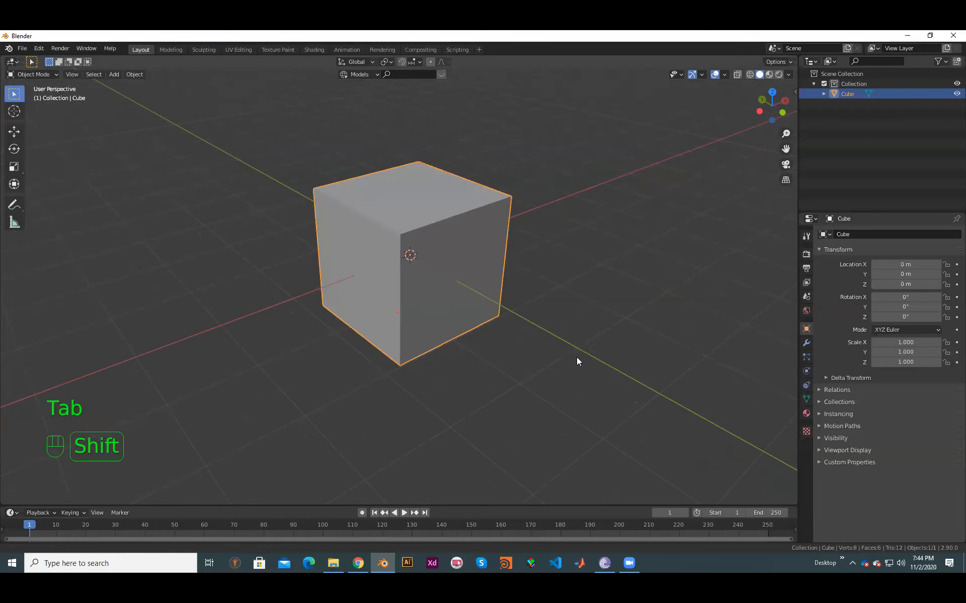
shift+middle_drag(576, 358, 575, 374)
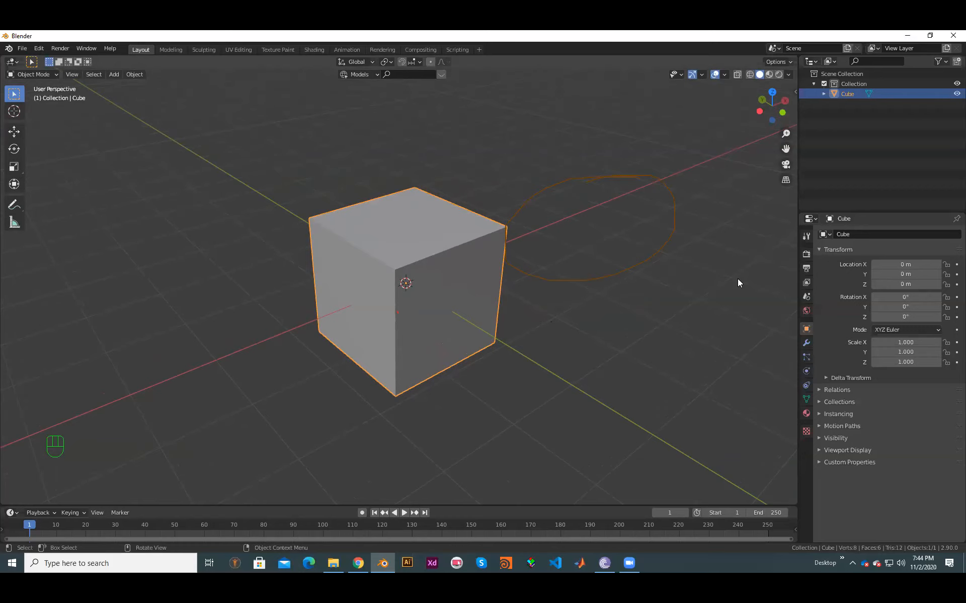
middle_drag(637, 358, 623, 302)
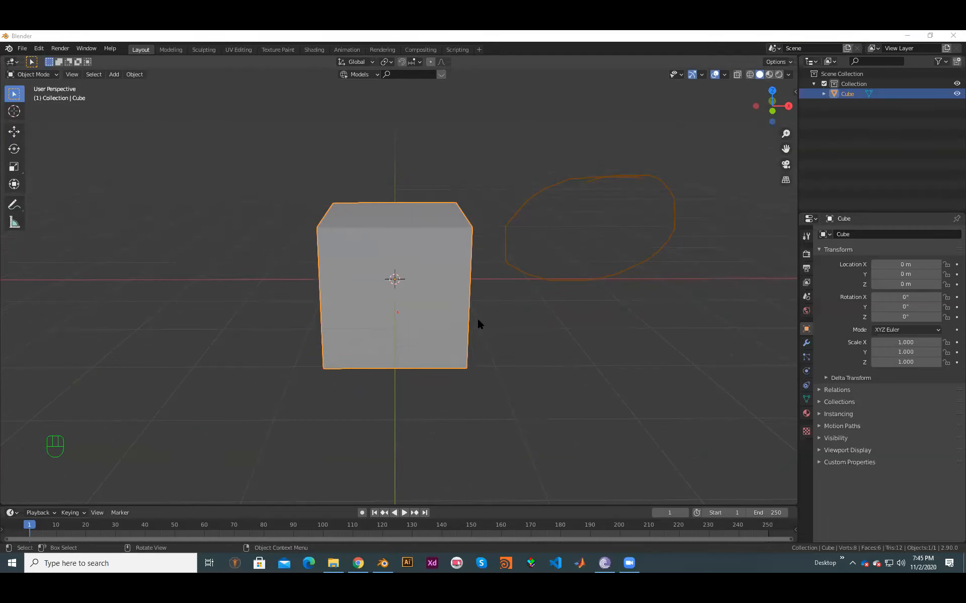
Step: Erase the orange freehand annotation loop beside the cube and switch to the Move tool
mouse_move(502, 347)
middle_down()
mouse_move(552, 349)
mouse_move(545, 356)
mouse_move(366, 188)
middle_up()
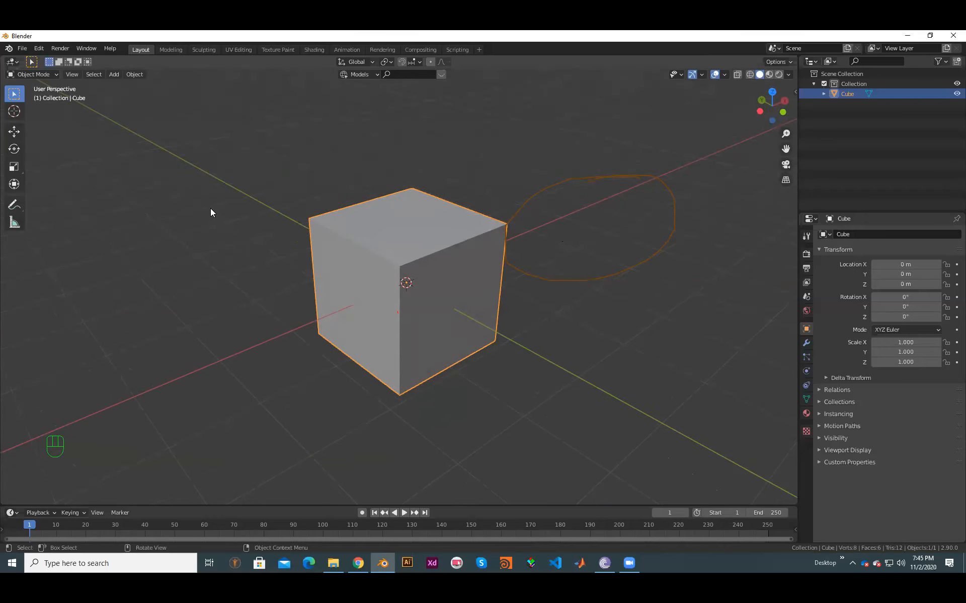
mouse_move(12, 210)
mouse_down()
mouse_move(80, 237)
mouse_move(82, 259)
mouse_up()
click(79, 262)
mouse_move(650, 177)
mouse_down()
mouse_move(657, 226)
mouse_move(671, 232)
mouse_move(639, 205)
mouse_up()
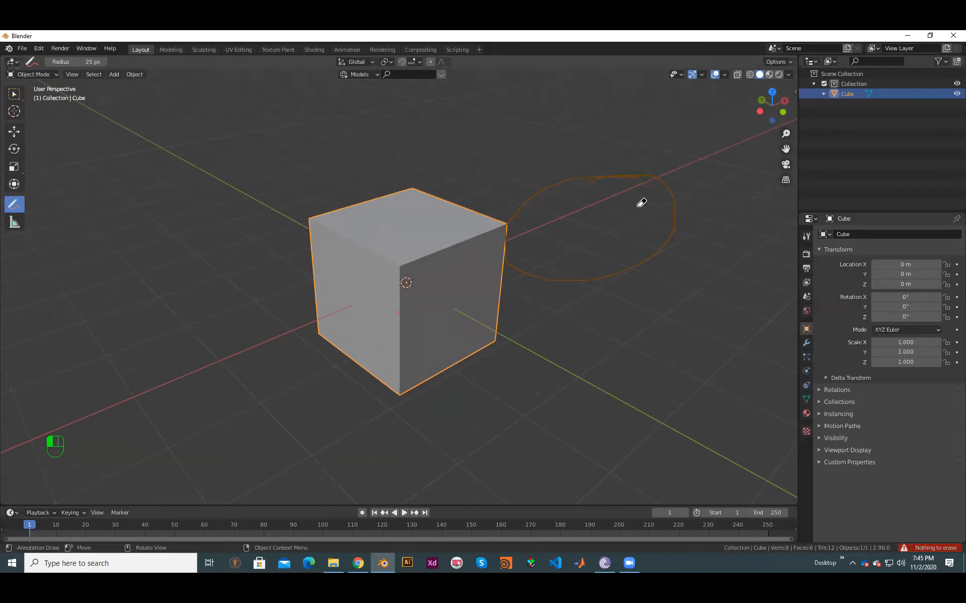
click(15, 222)
click(14, 131)
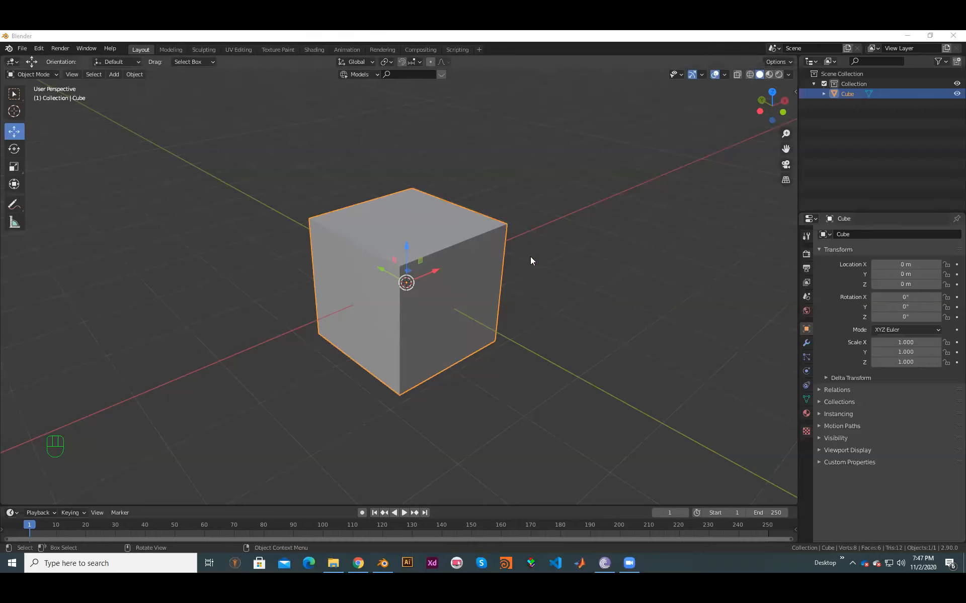
Step: Enter Edit Mode on the cube and select its top face in face selection mode
scroll(423, 320, down, 2)
middle_drag(463, 325, 505, 306)
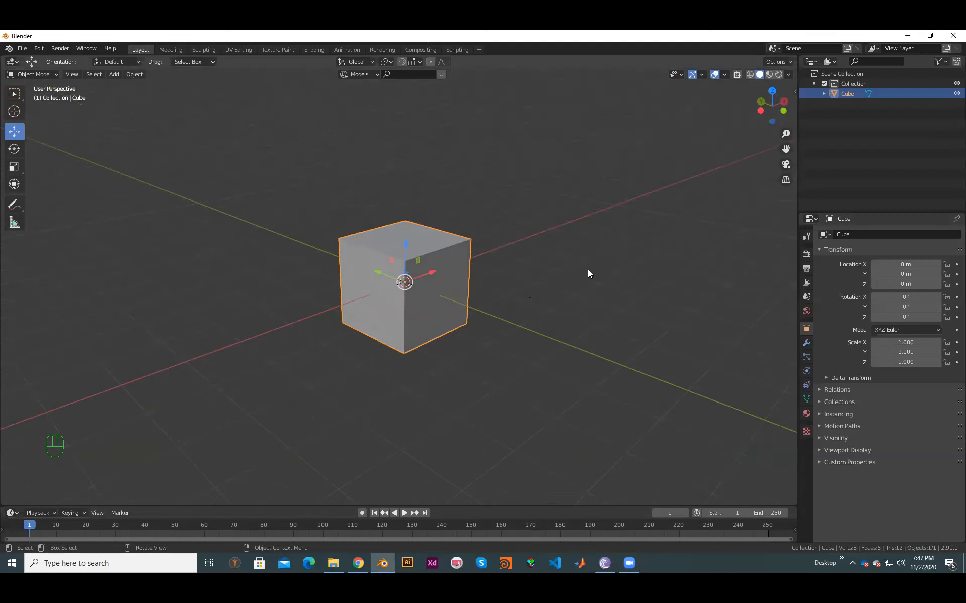
scroll(653, 254, up, 2)
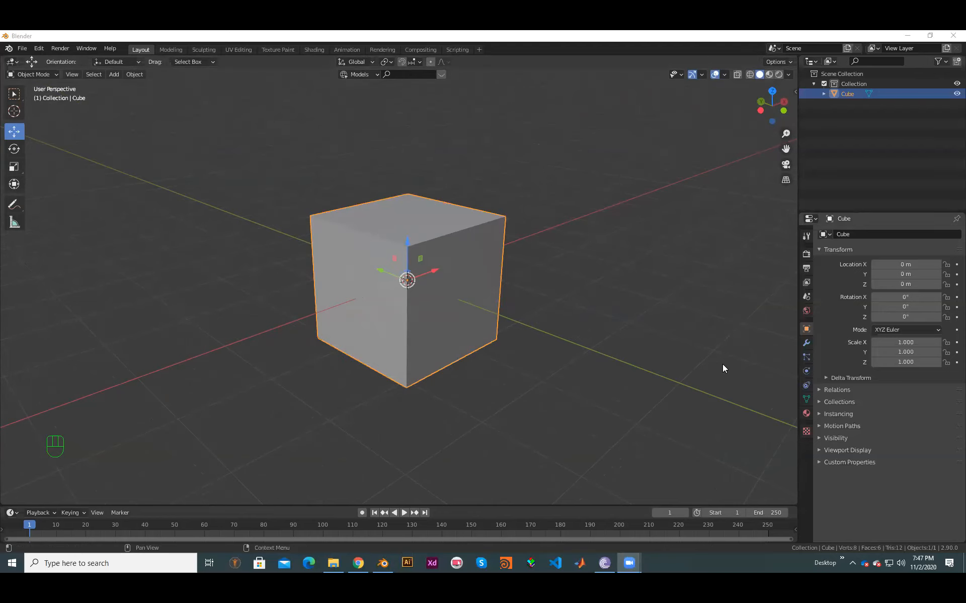
middle_drag(534, 306, 496, 332)
middle_drag(2, 262, 93, 214)
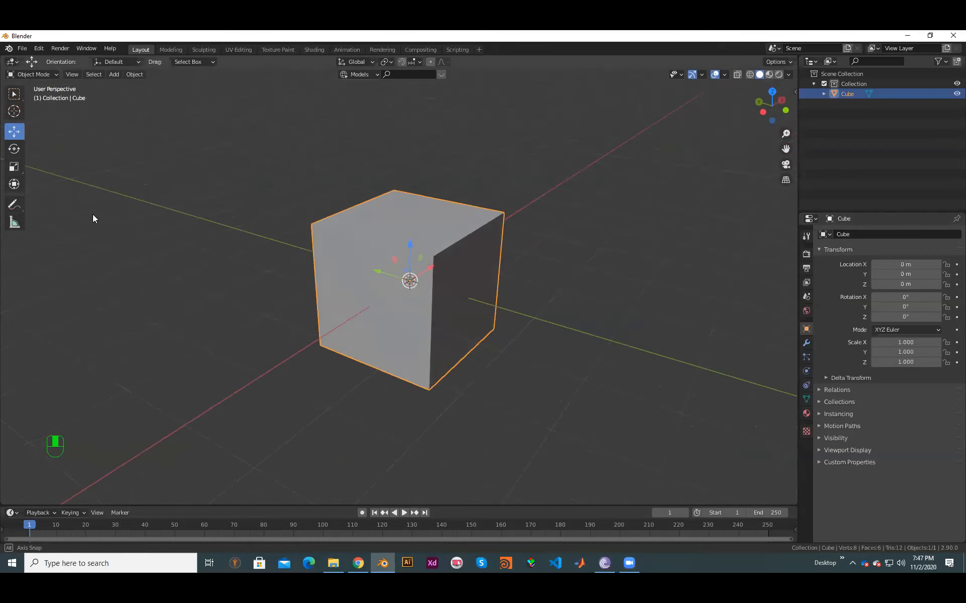
key(Tab)
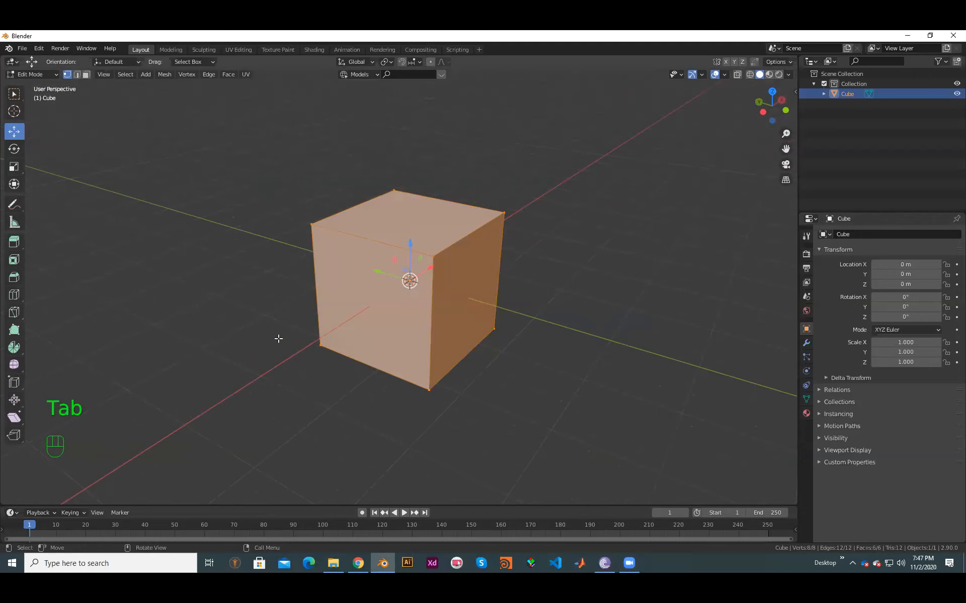
scroll(155, 277, up, 1)
shift+middle_drag(156, 277, 131, 306)
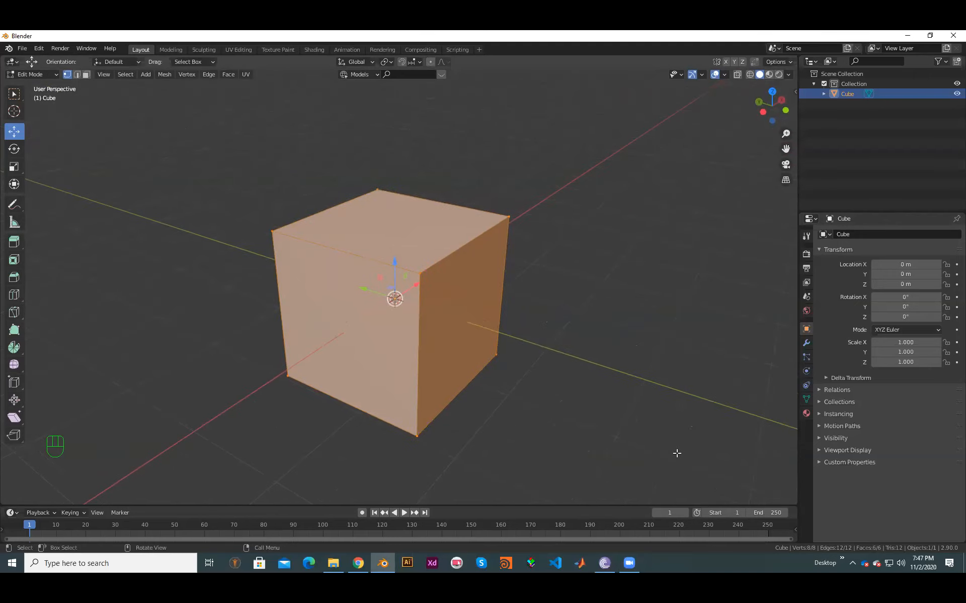
click(86, 74)
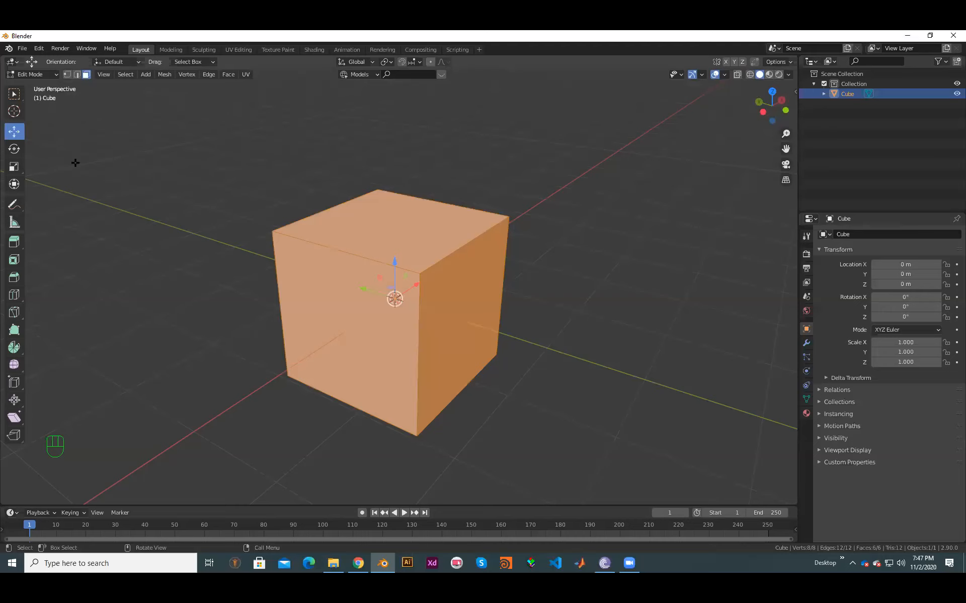
click(422, 233)
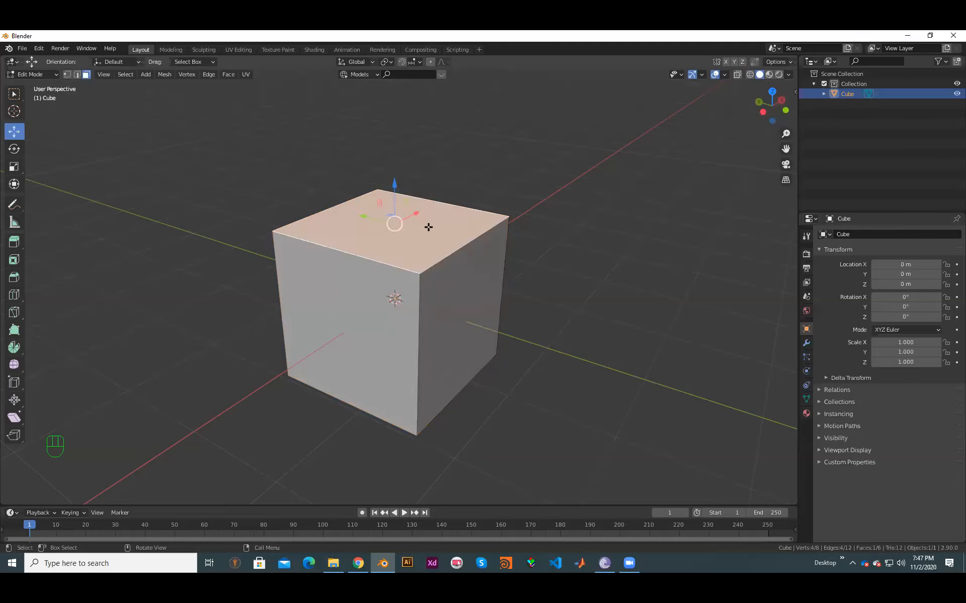
Step: Try a single-segment bevel around the cube's top face, and undo it
right_click(428, 226)
right_click(454, 221)
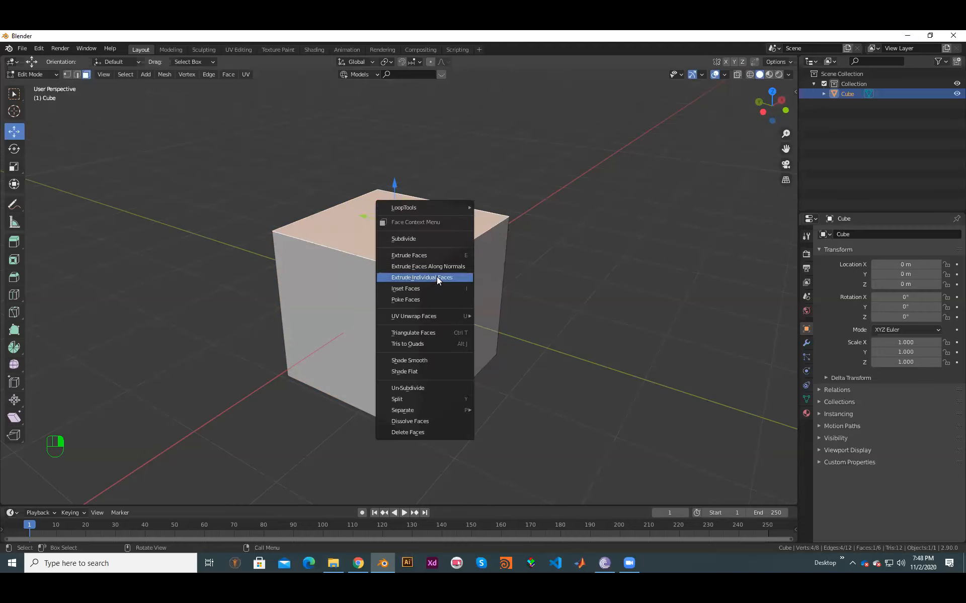
click(14, 276)
drag(395, 170, 420, 130)
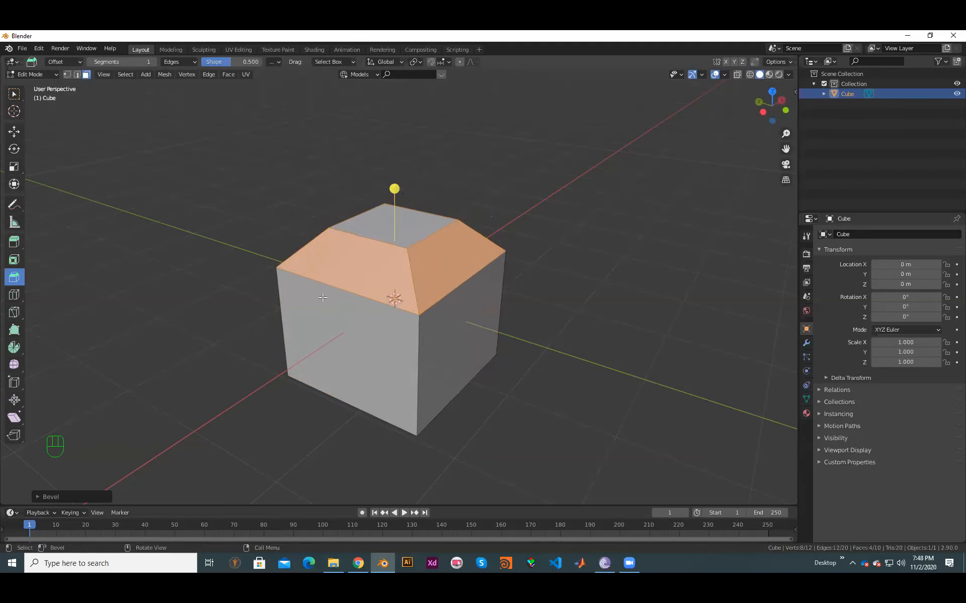
middle_drag(491, 300, 393, 295)
scroll(392, 295, up, 3)
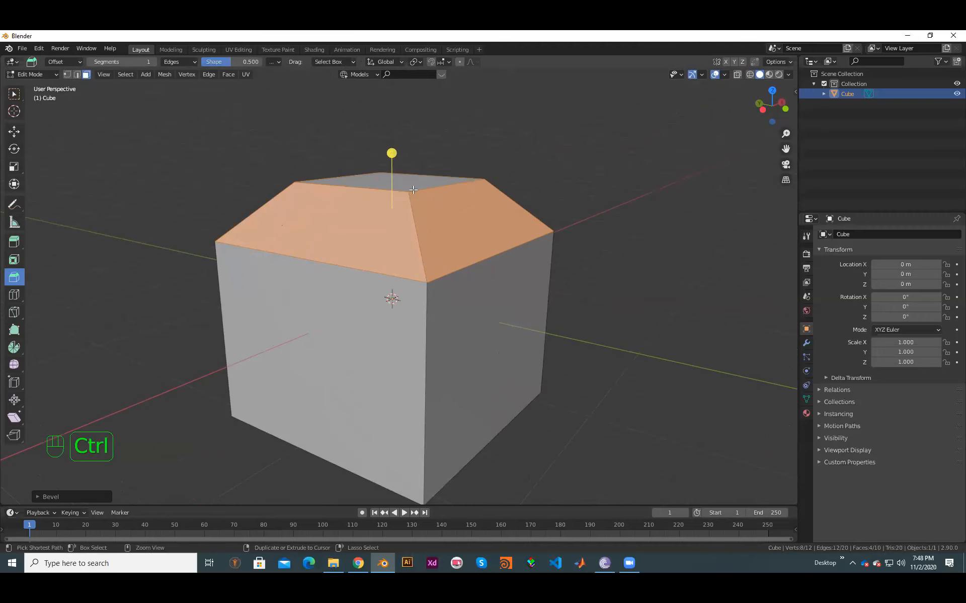
key(ctrl+z)
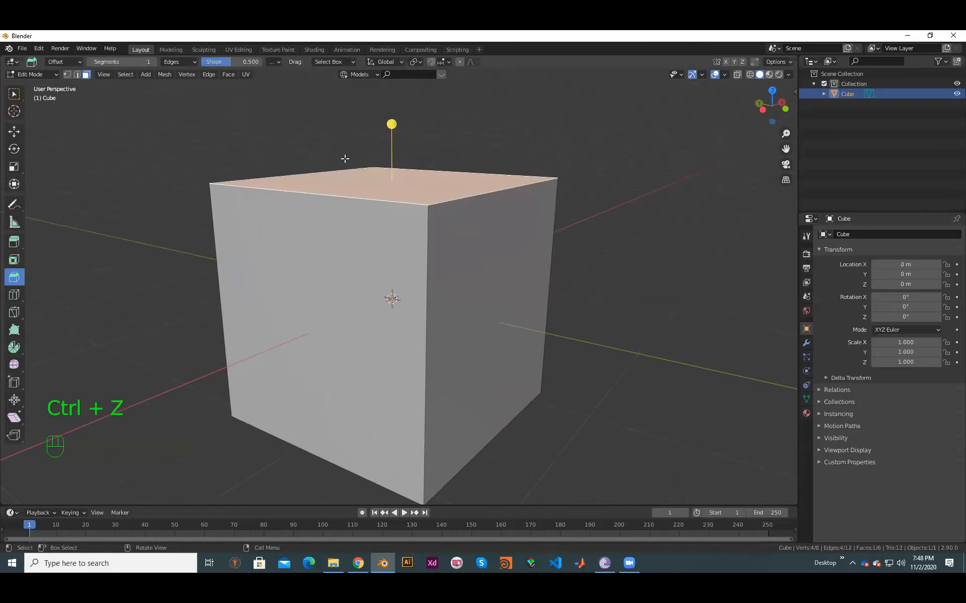
Step: Bevel the edges around the cube's top face with 7 segments and a width of 0.0591 m
shift+middle_drag(474, 233, 485, 322)
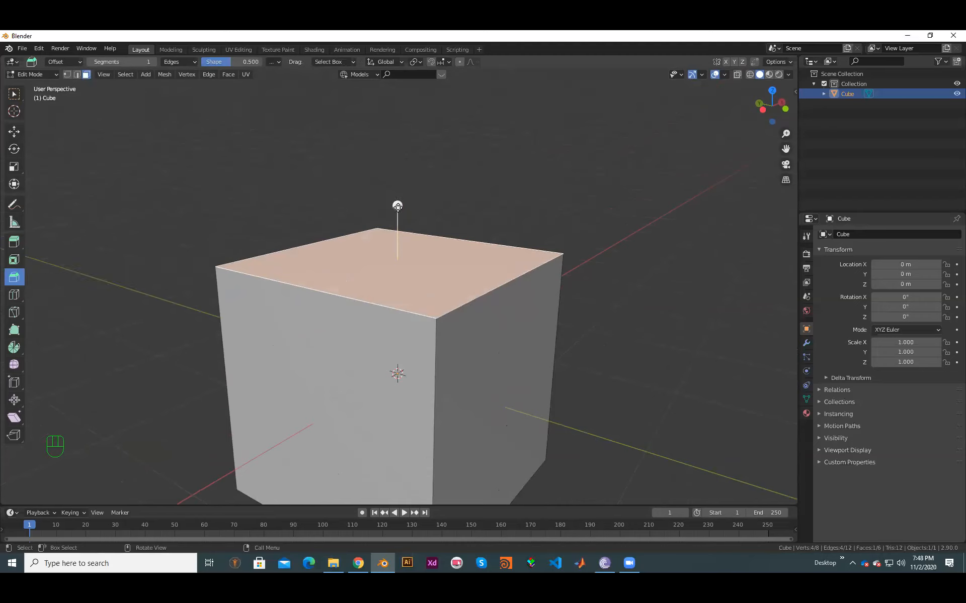
drag(397, 206, 401, 166)
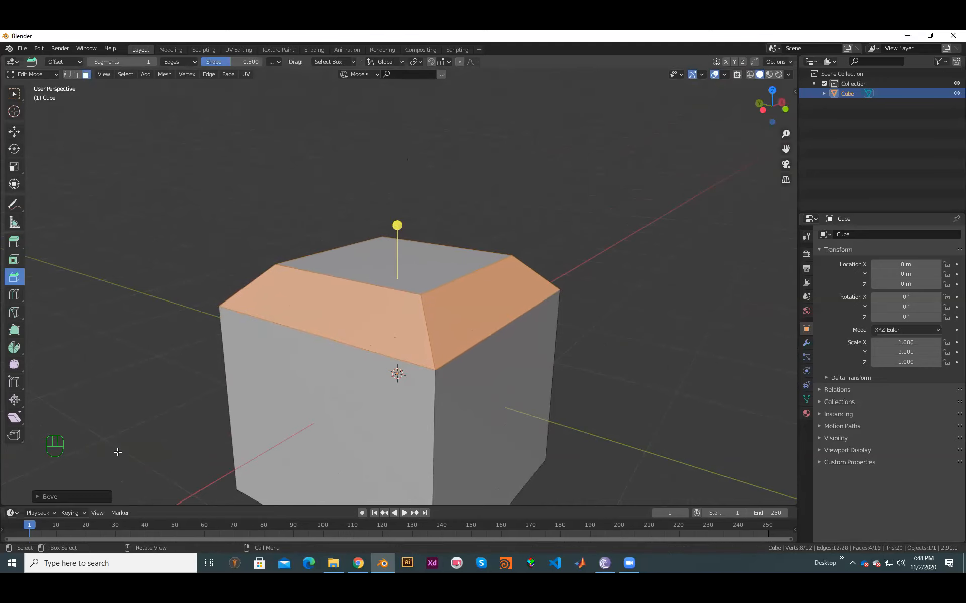
click(89, 498)
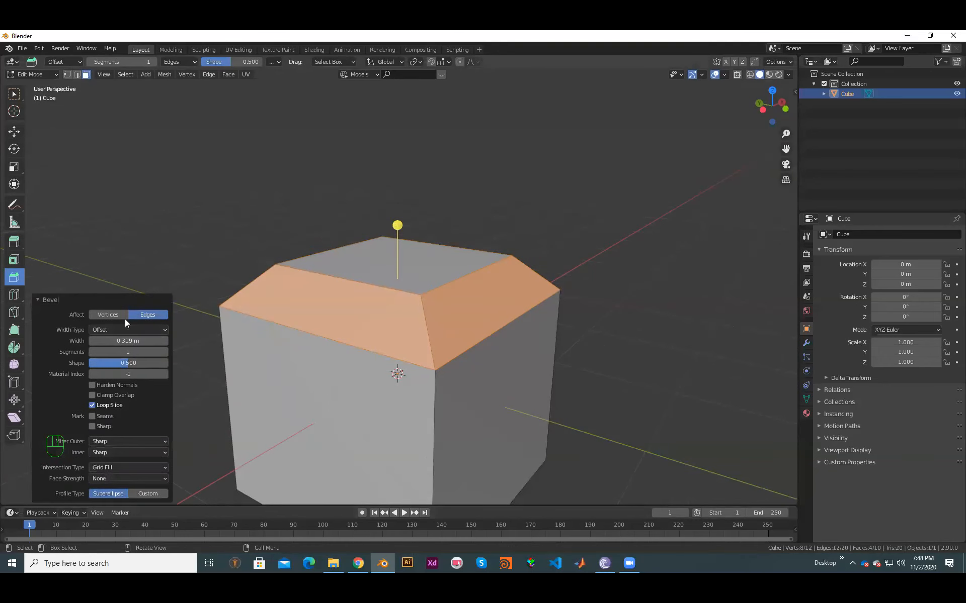
drag(126, 352, 129, 352)
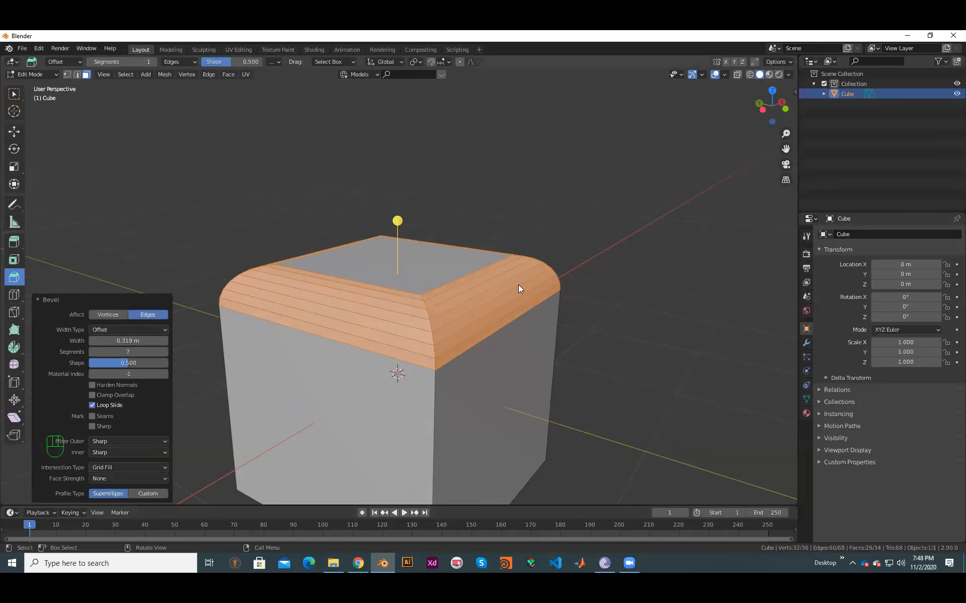
drag(128, 341, 100, 341)
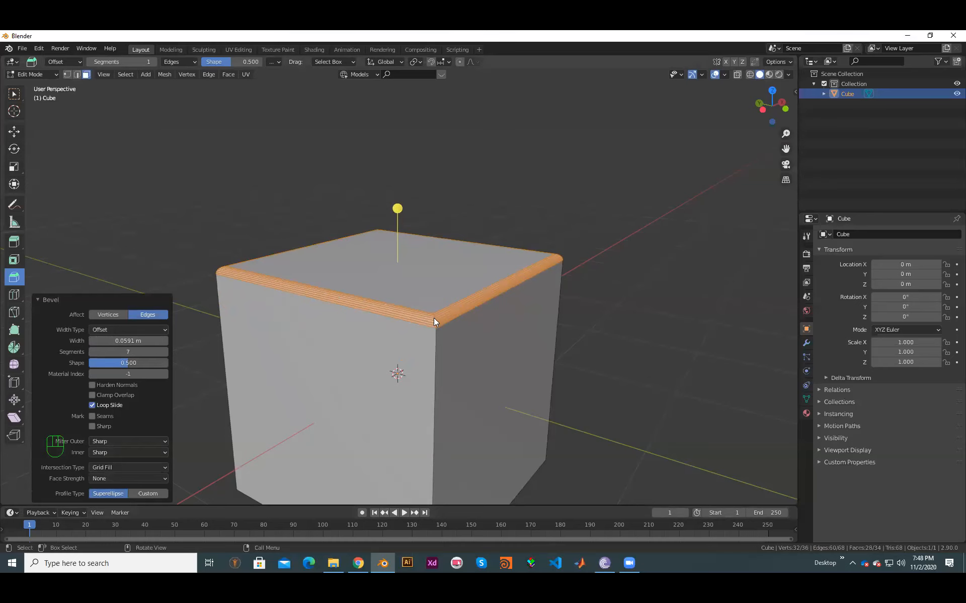
Step: Return to Object Mode and delete the beveled cube
key(Tab)
scroll(481, 356, down, 2)
middle_drag(481, 356, 531, 331)
scroll(531, 331, up, 3)
key(z)
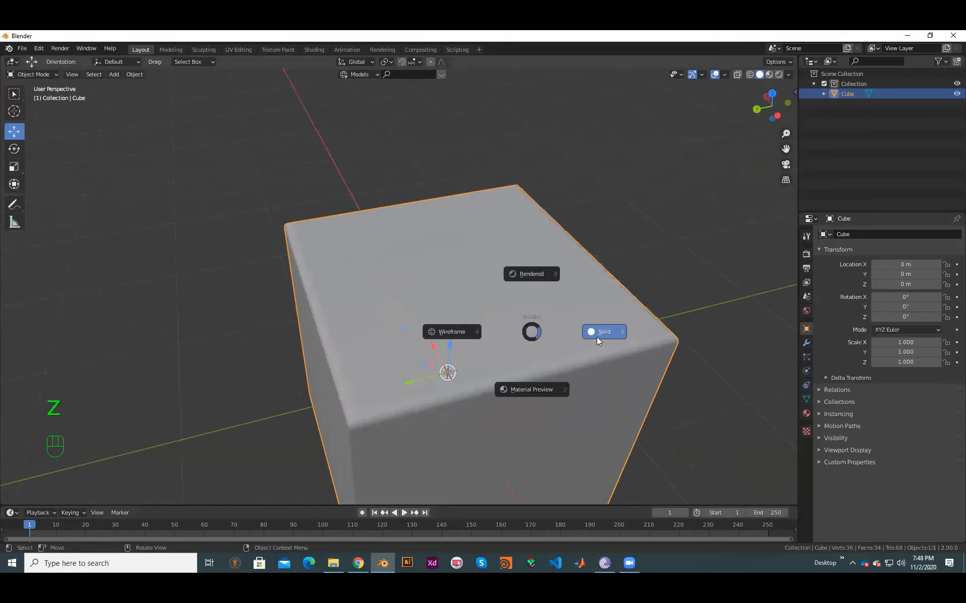
key(x)
click(535, 349)
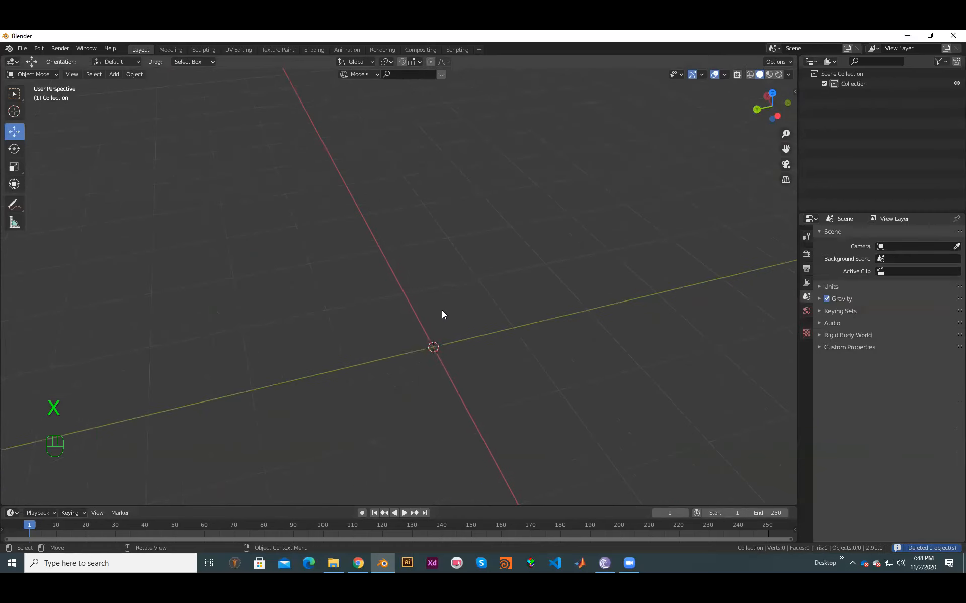
Step: Add a new default cube mesh at the world origin
key(shift+a)
mouse_move(442, 310)
click(497, 58)
scroll(424, 267, up, 2)
scroll(425, 268, down, 3)
Step: Enter Edit Mode on the new cube and deselect all of its faces
key(Tab)
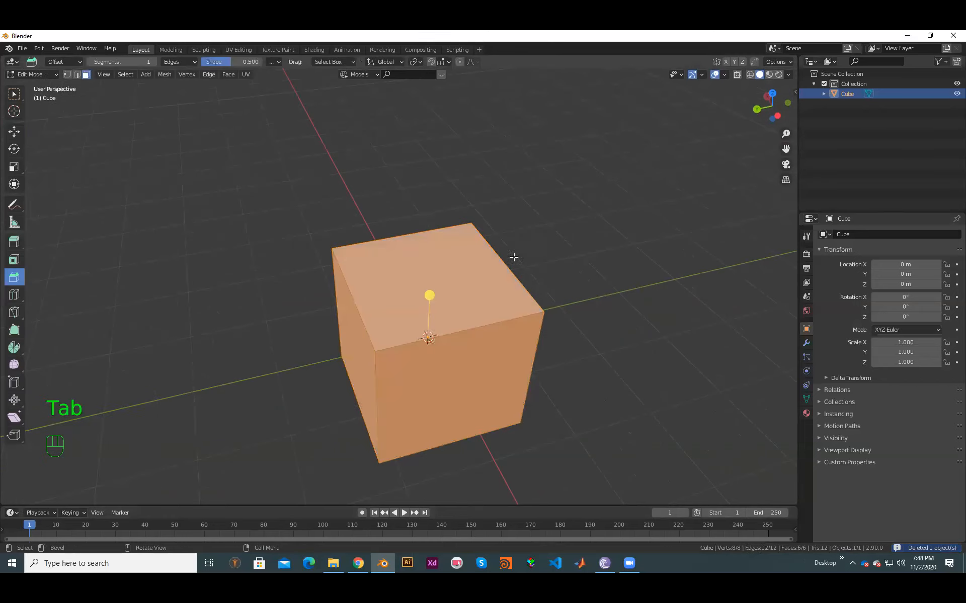
middle_drag(610, 373, 568, 267)
scroll(589, 309, up, 2)
middle_drag(568, 266, 563, 254)
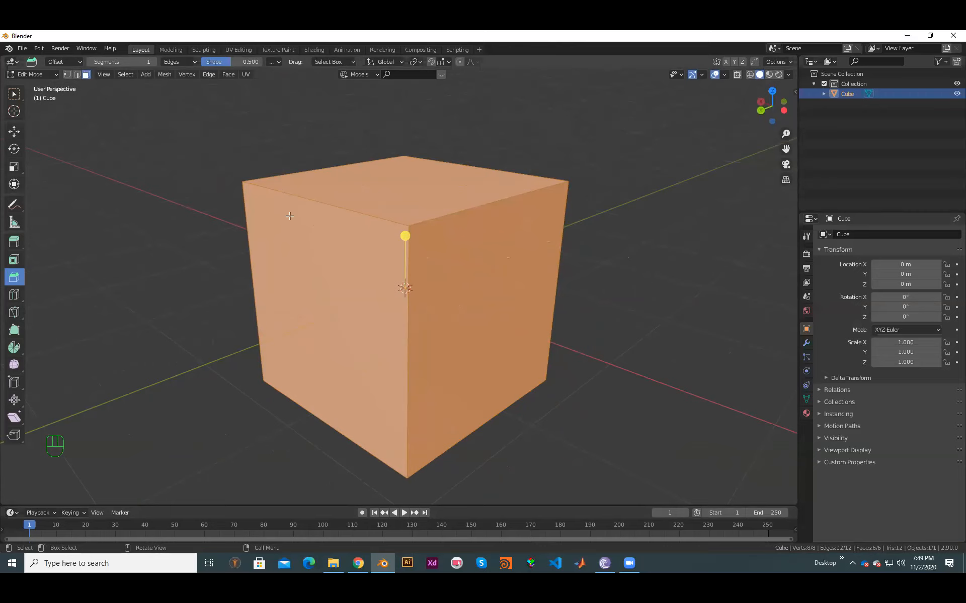
middle_drag(438, 296, 579, 273)
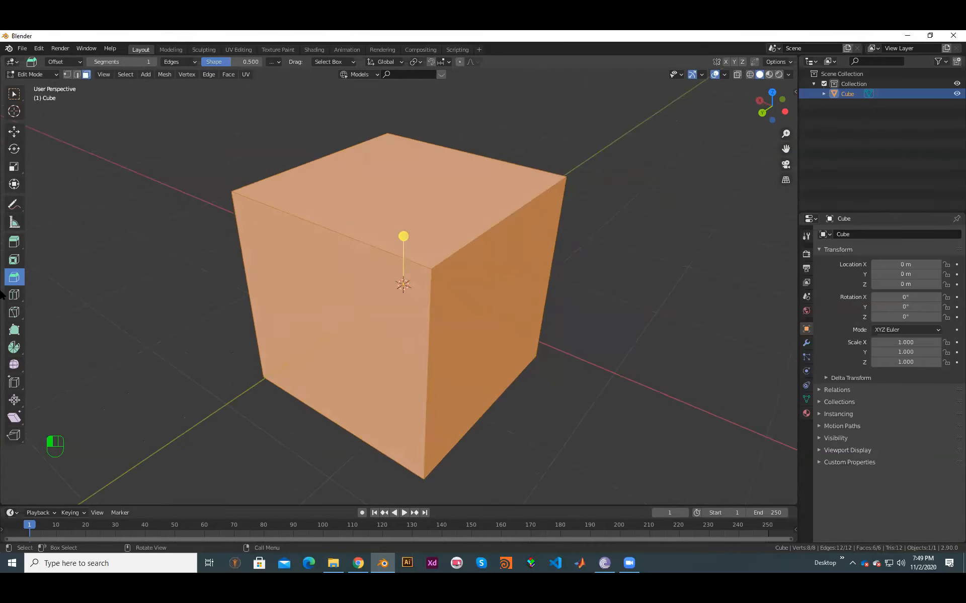
key(alt+a)
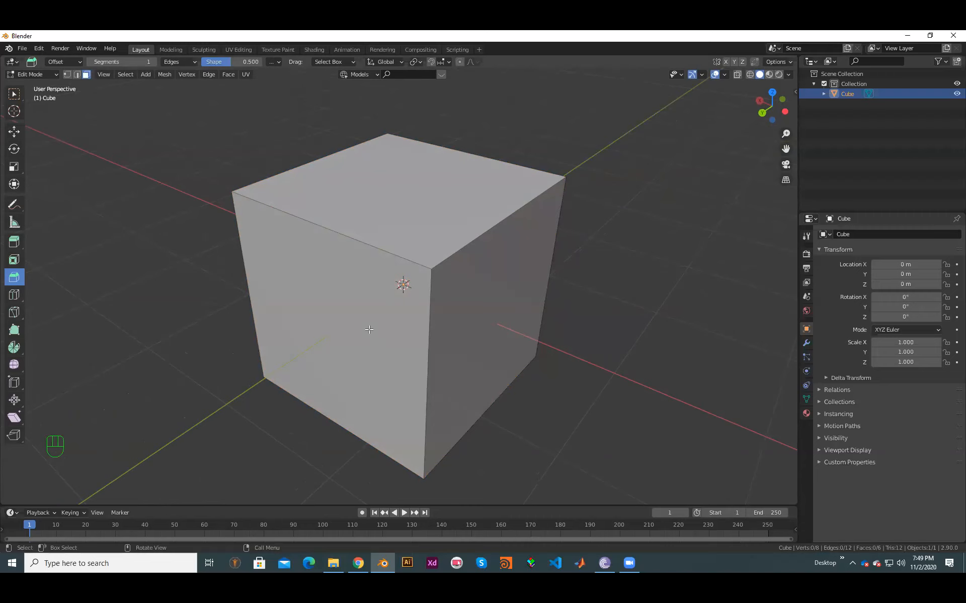
Step: Add horizontal loop cuts around the cube's sides with the number of cuts set to 3
click(15, 295)
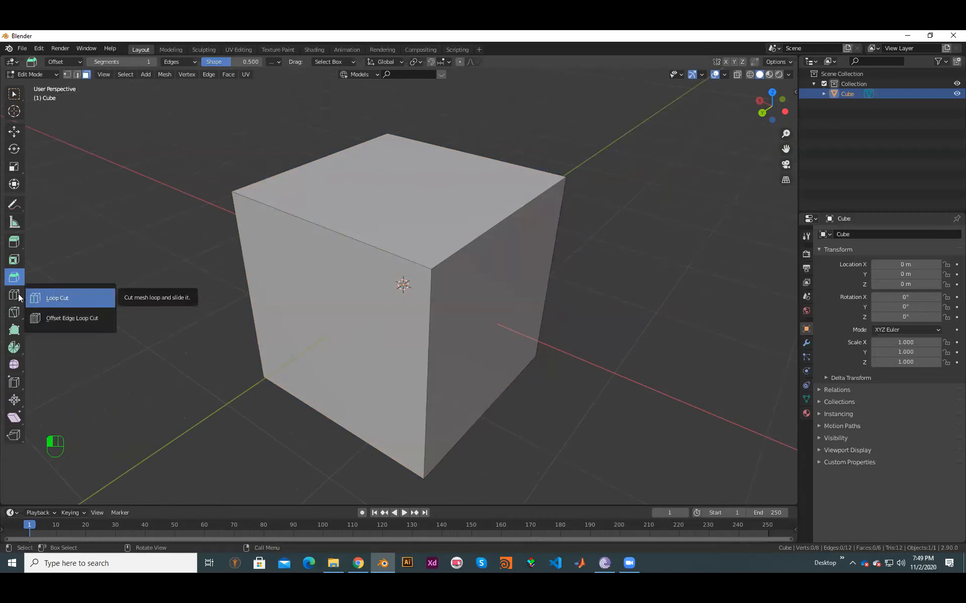
click(19, 297)
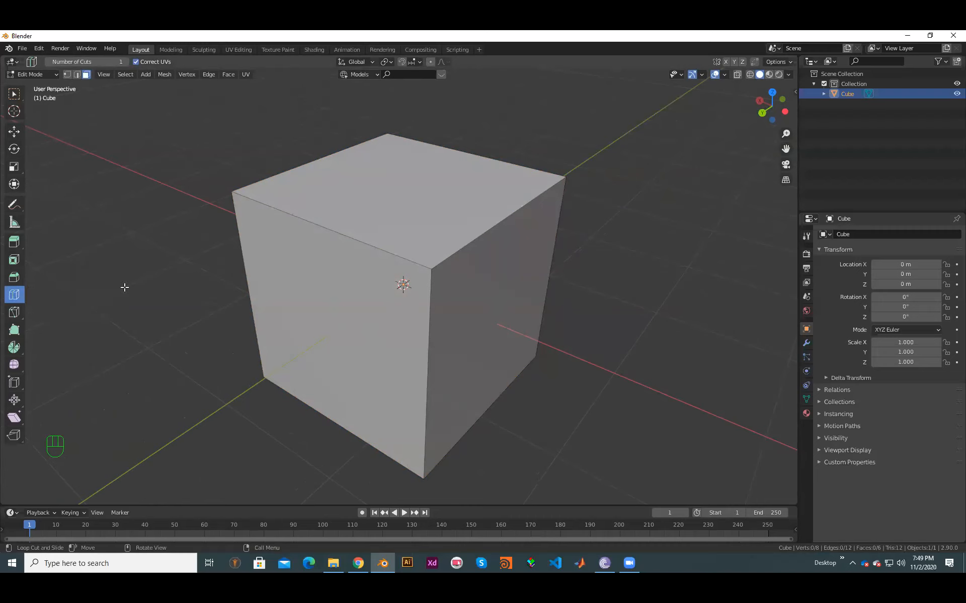
click(258, 316)
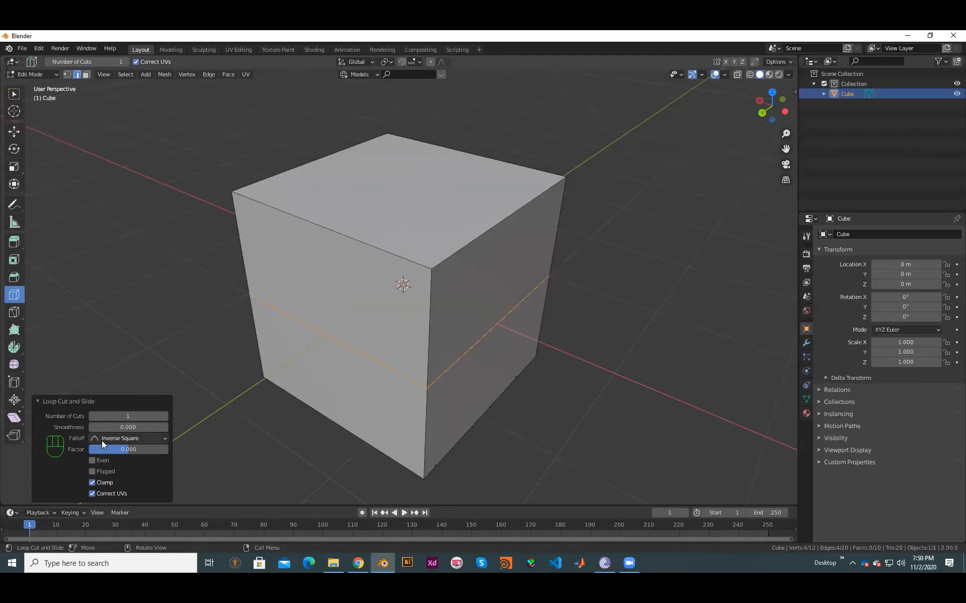
click(164, 416)
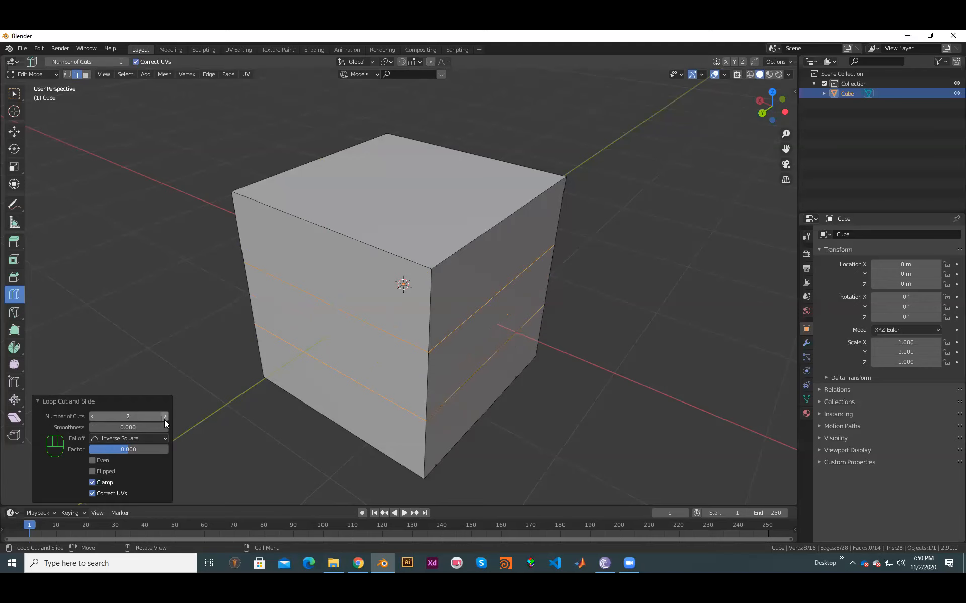
click(164, 416)
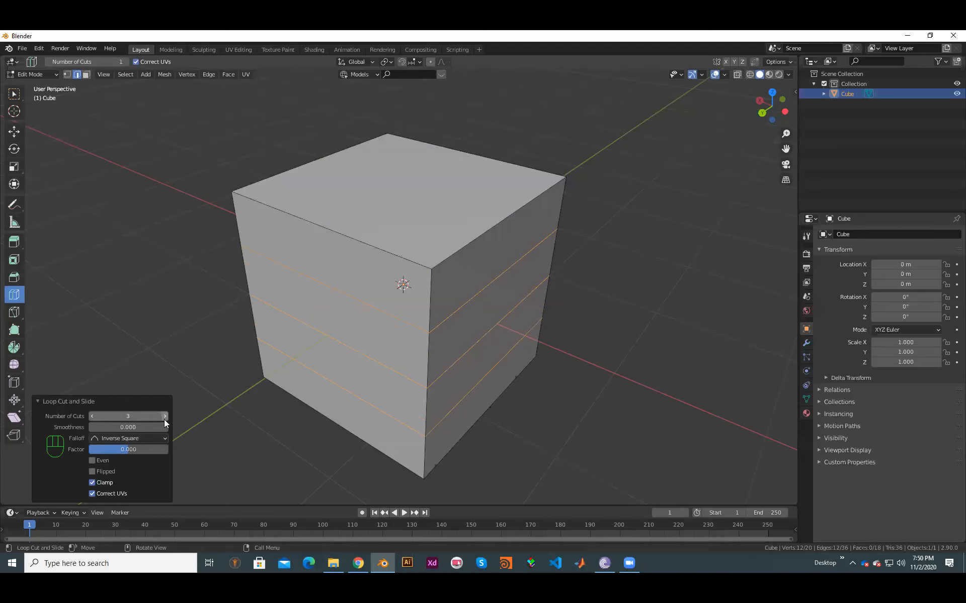
Step: Add 3 vertical loop cuts running across the cube's top face, and switch to the Move tool
click(290, 300)
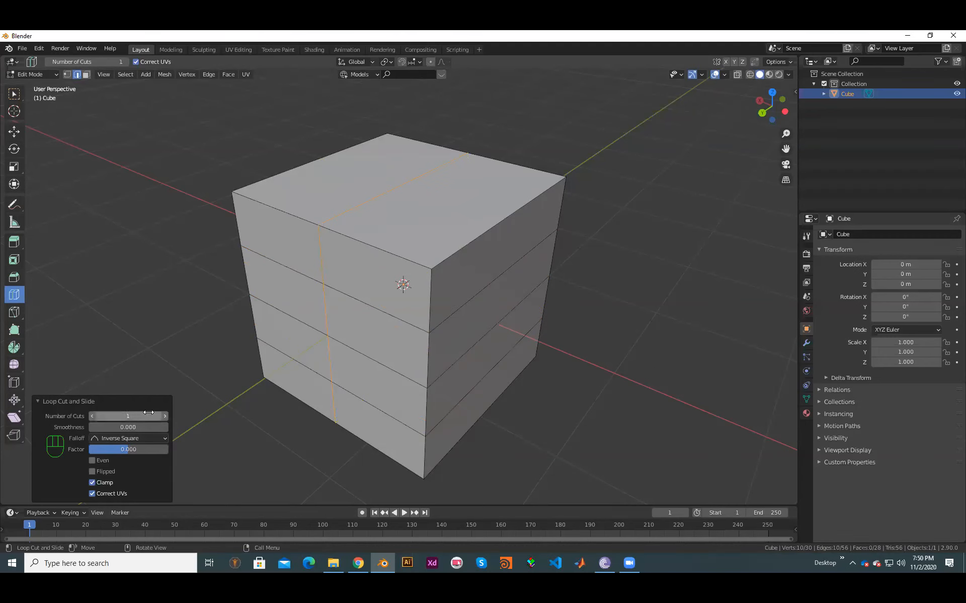
click(165, 416)
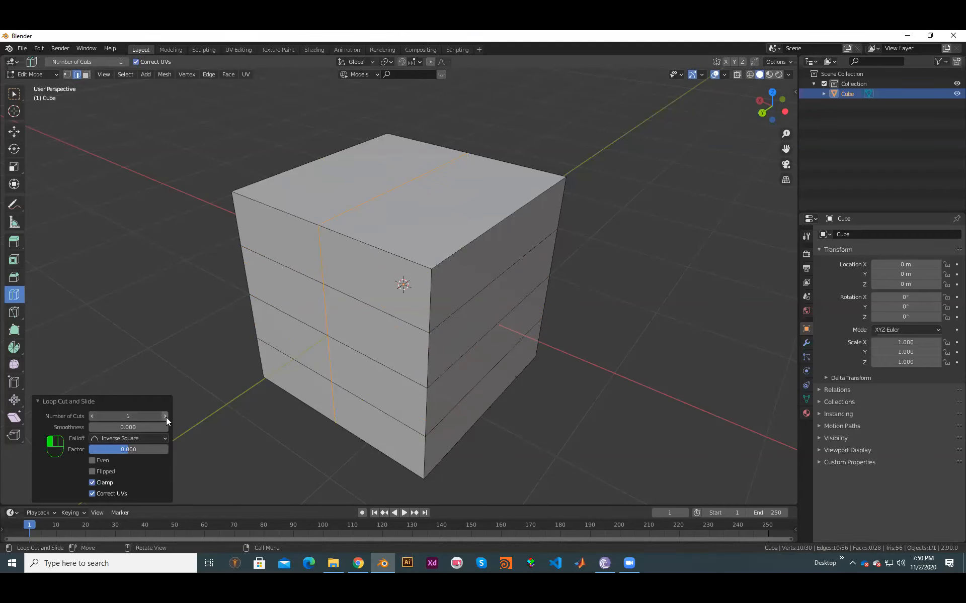
click(166, 417)
middle_drag(258, 458, 616, 380)
right_click(616, 380)
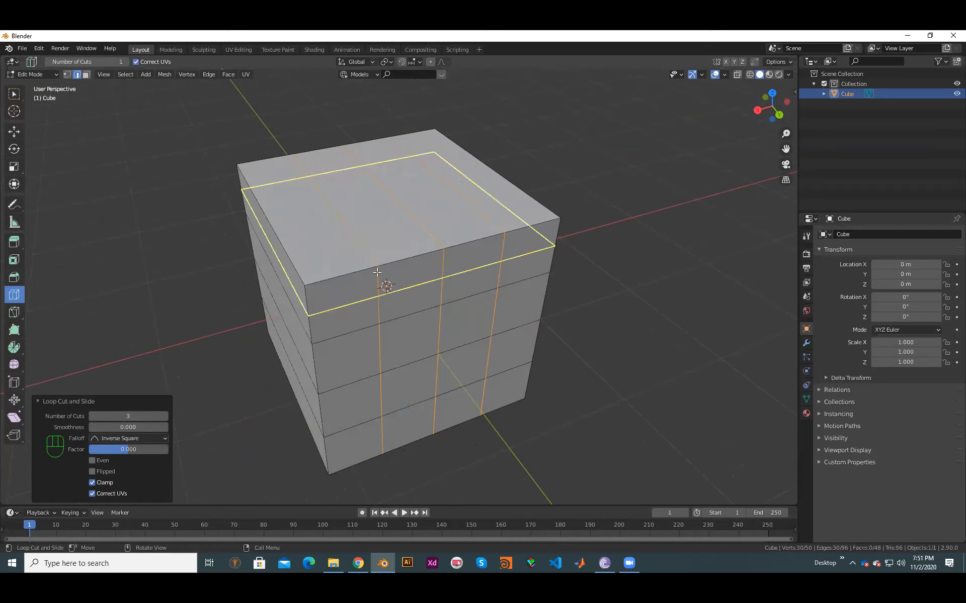
click(14, 131)
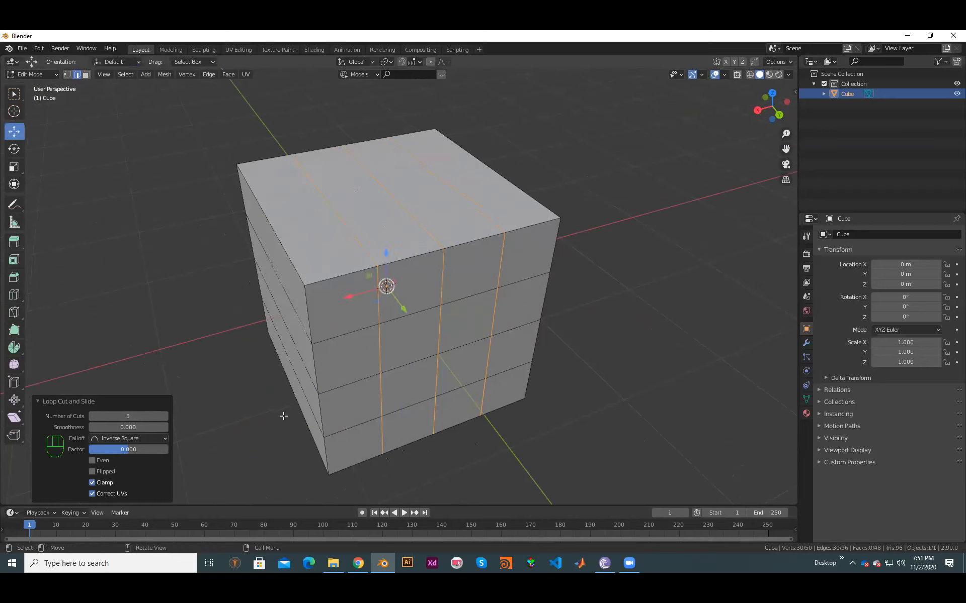
middle_drag(351, 326, 522, 229)
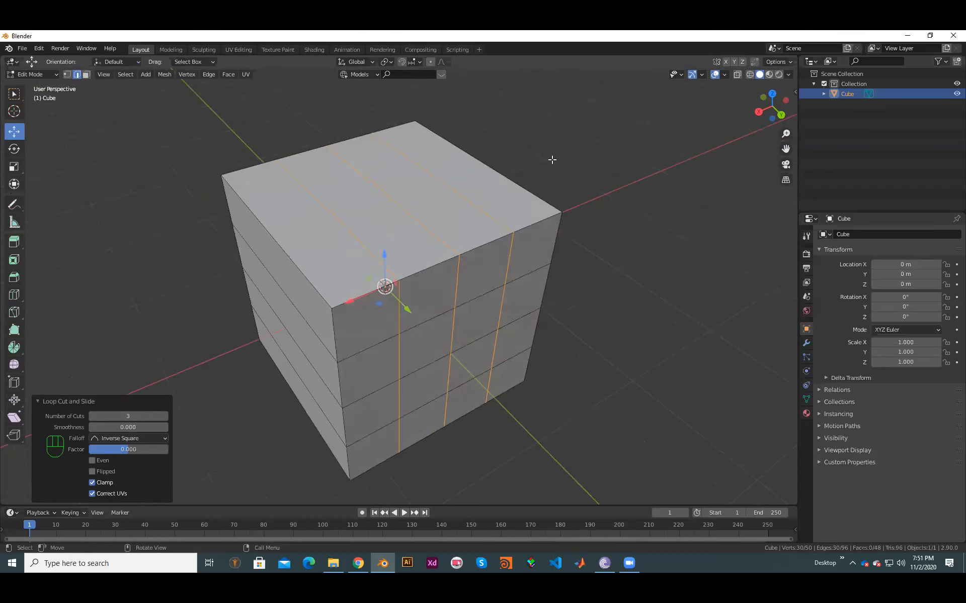
Step: Apply Offset Edge Loop Cut with a factor of 0 to the three selected vertical loops, and return to the Move tool
middle_drag(421, 303, 439, 322)
scroll(511, 336, up, 2)
scroll(513, 347, down, 2)
middle_drag(523, 345, 126, 367)
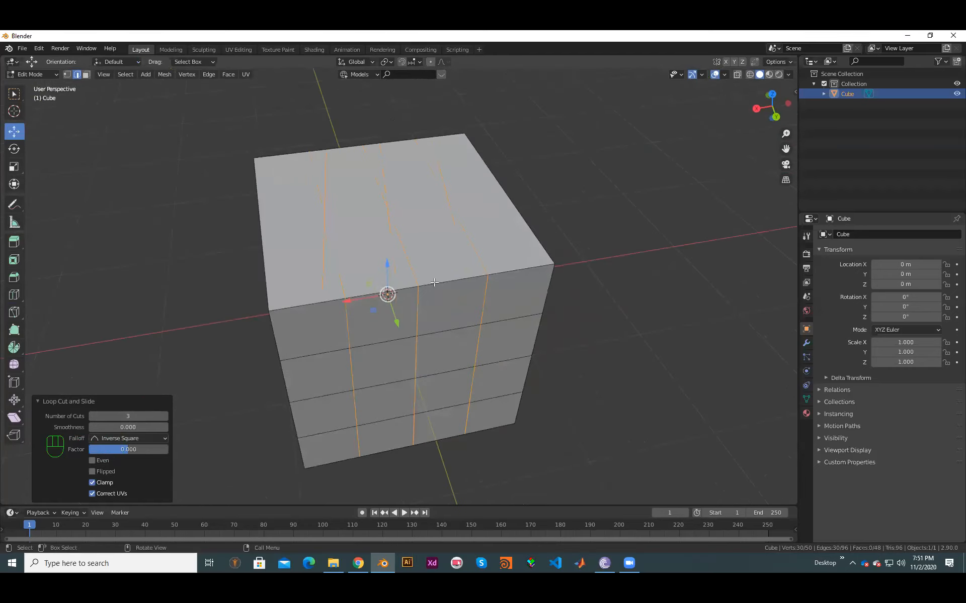
click(17, 298)
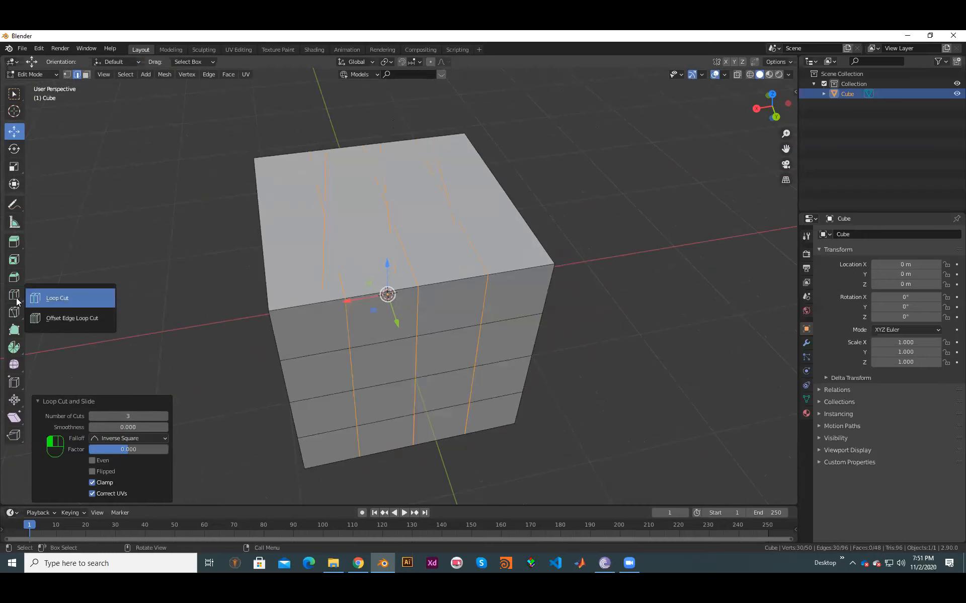
click(16, 298)
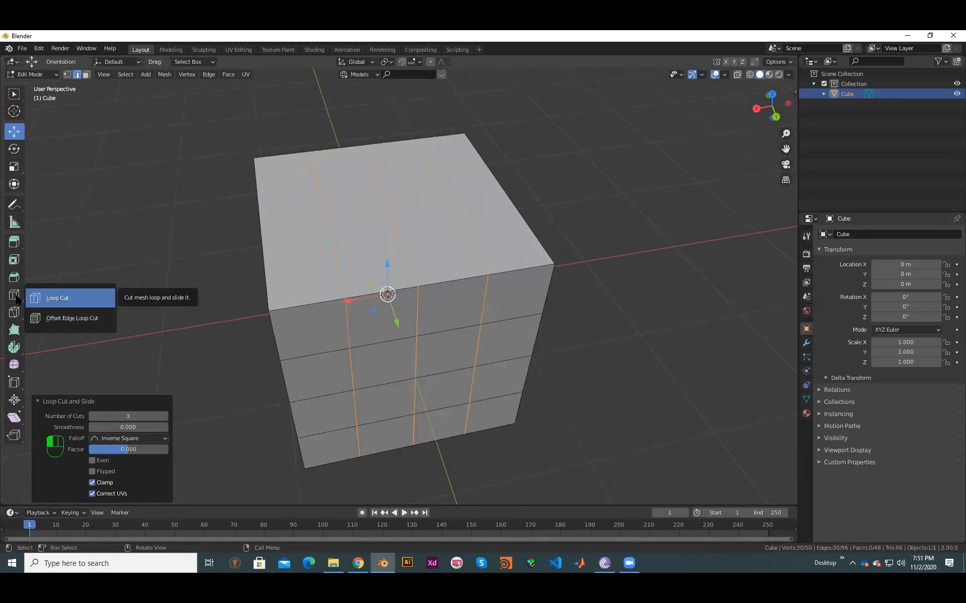
click(69, 320)
click(66, 317)
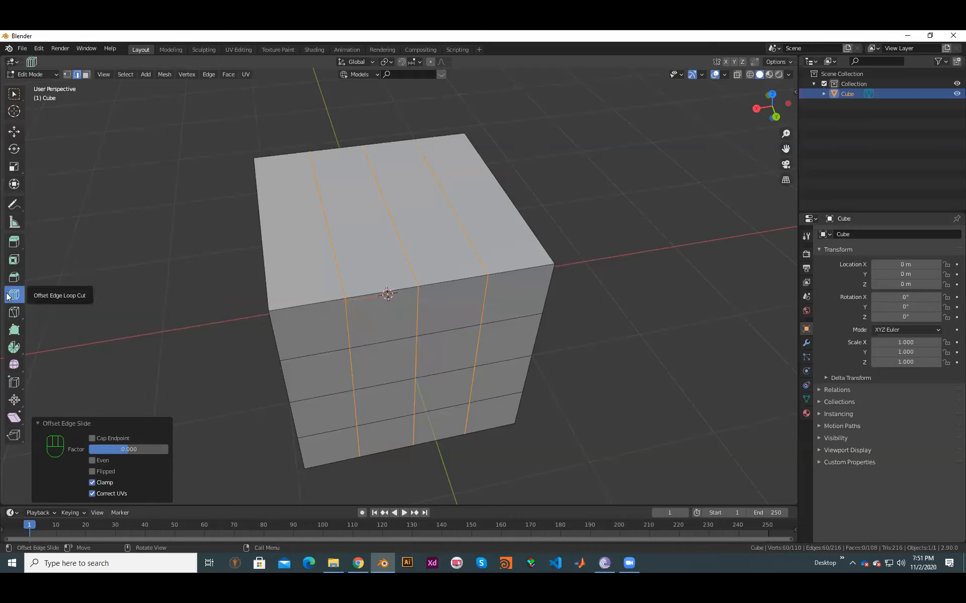
click(14, 131)
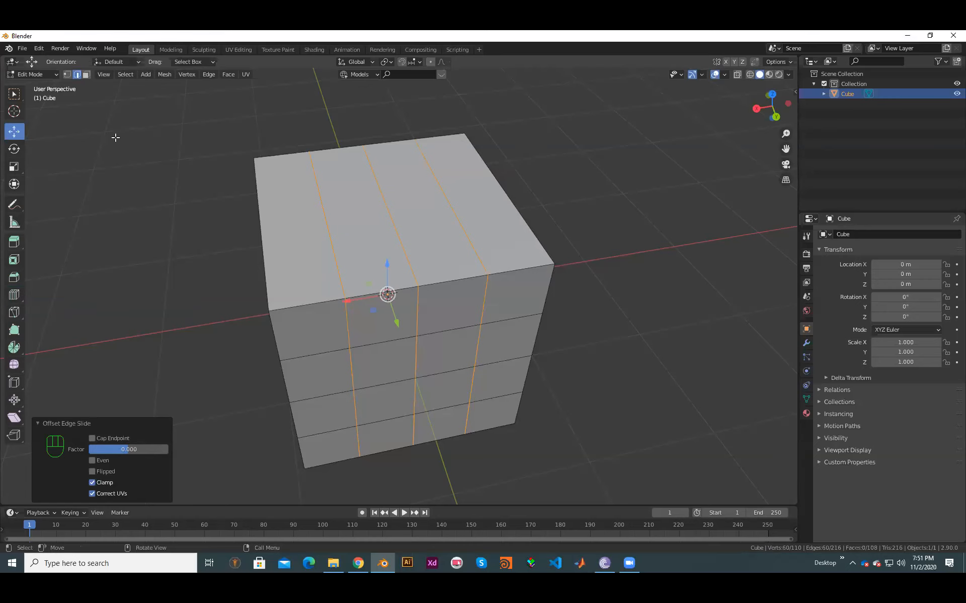
Step: Select the edges of the middle vertical loop one by one across the top and front faces, and clear the selection
click(396, 227)
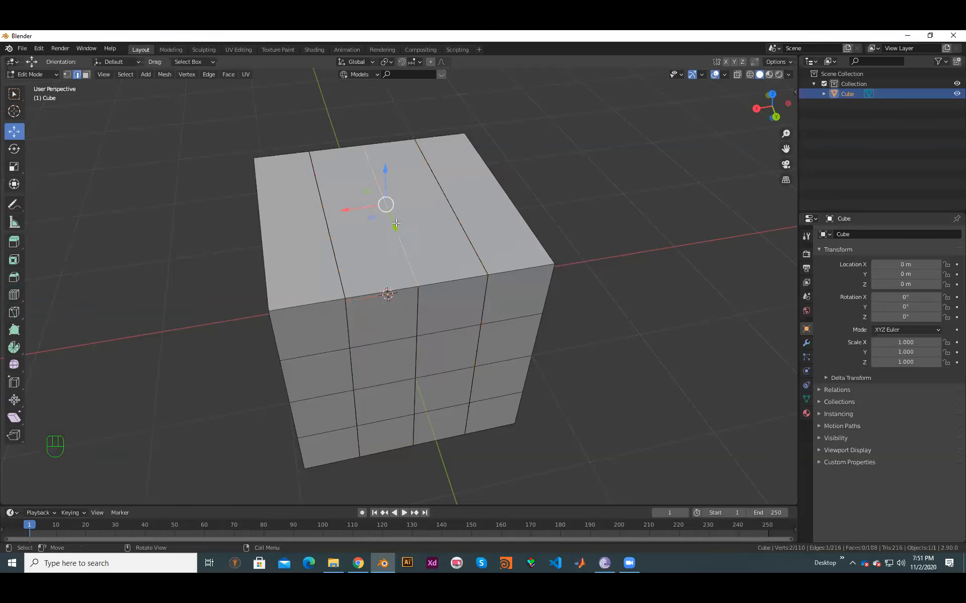
shift+click(416, 314)
shift+click(421, 381)
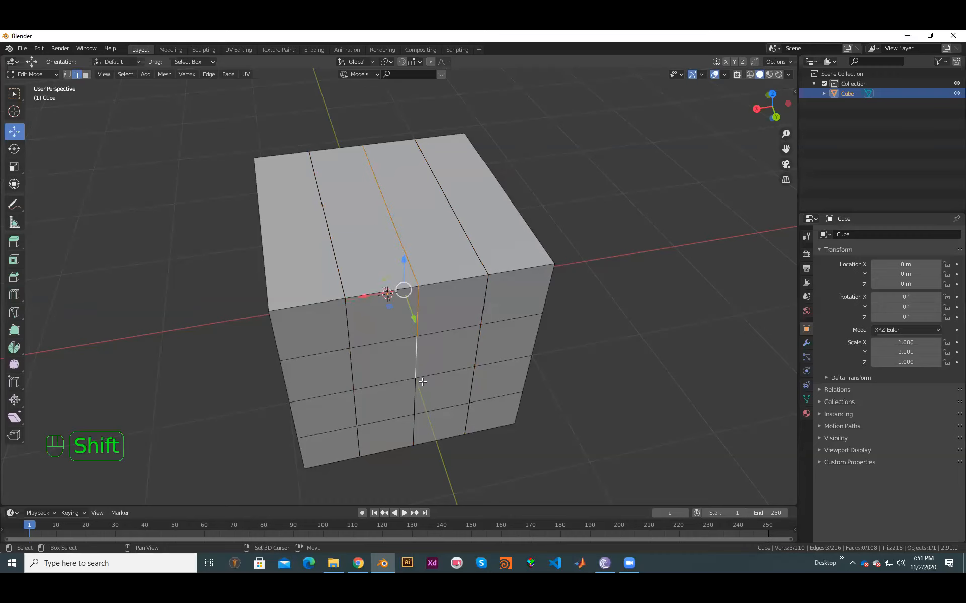
shift+click(417, 394)
shift+click(415, 430)
click(669, 267)
mouse_move(521, 330)
middle_down()
mouse_move(512, 346)
mouse_move(506, 333)
middle_up()
scroll(412, 241, up, 2)
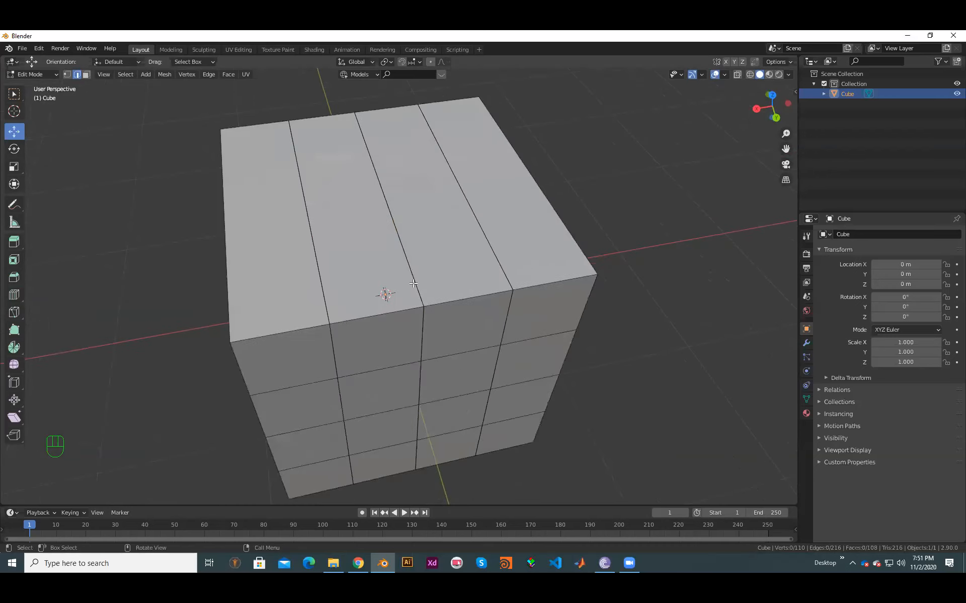
Step: Select the entire middle vertical edge loop around the cube with a single loop selection
key(alt)
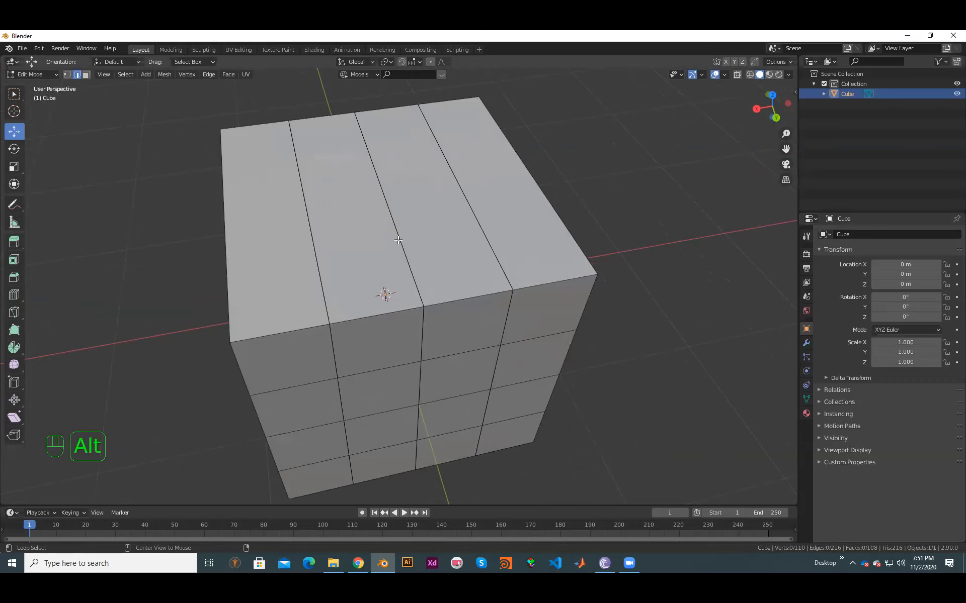
alt+click(398, 240)
middle_drag(439, 306, 451, 409)
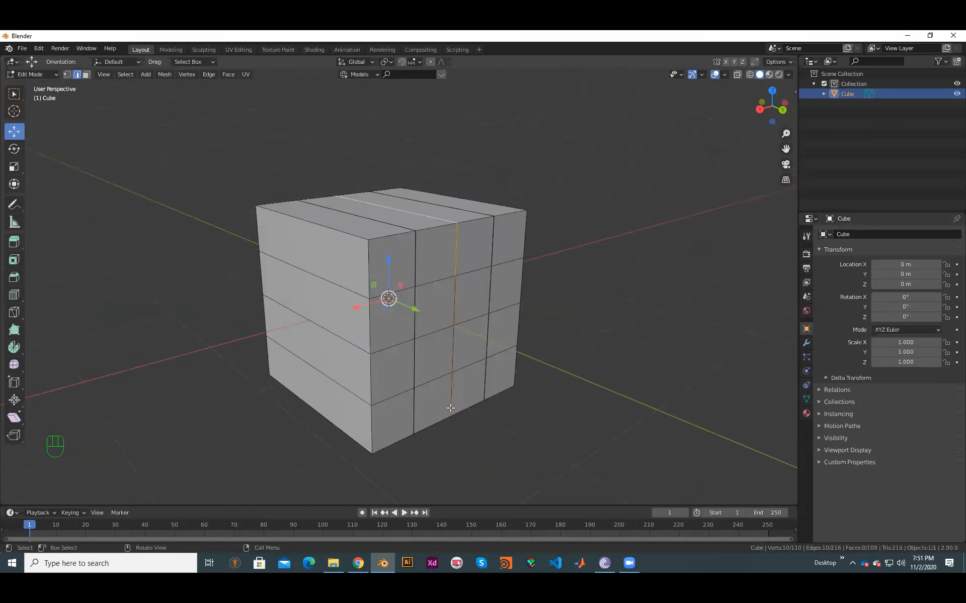
middle_drag(363, 451, 586, 284)
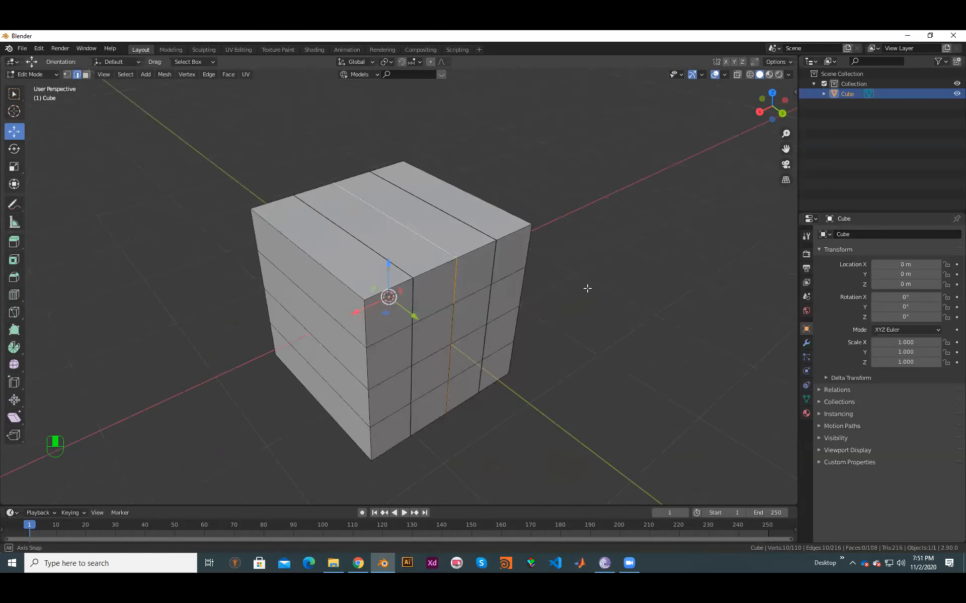
scroll(487, 224, up, 2)
middle_drag(488, 223, 536, 244)
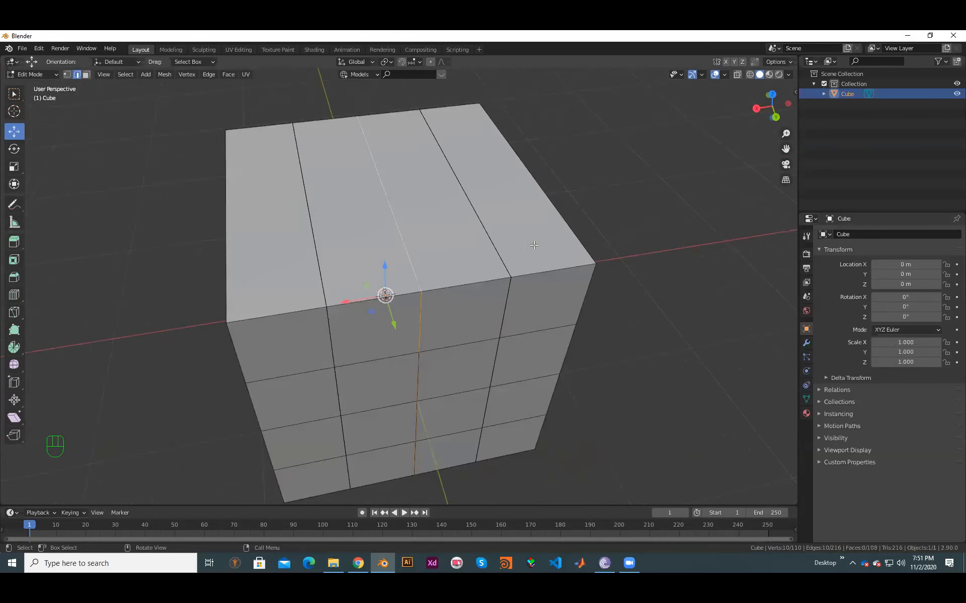
Step: Try loop-selecting the vertical loop beside the middle one, and reselect the middle edge loop
alt+click(481, 225)
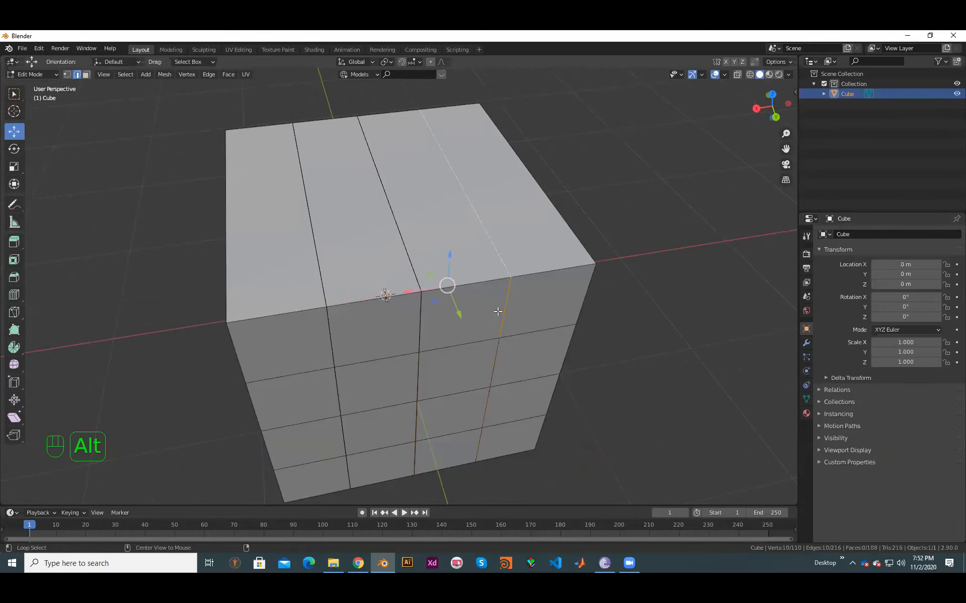
middle_drag(515, 298, 191, 188)
middle_drag(315, 228, 464, 311)
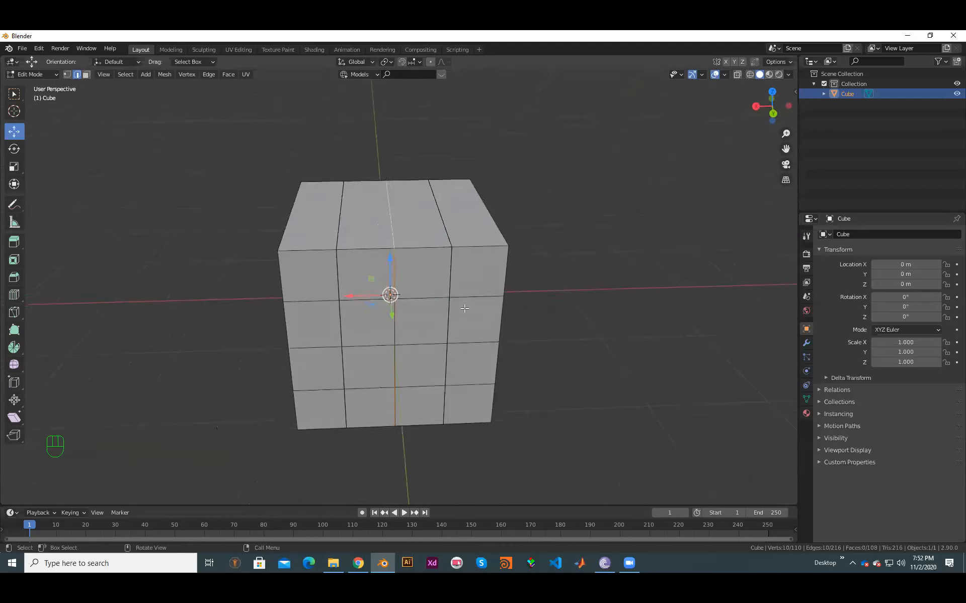
scroll(355, 277, up, 2)
scroll(325, 282, up, 1)
scroll(326, 294, down, 1)
middle_drag(346, 304, 481, 303)
scroll(454, 297, up, 2)
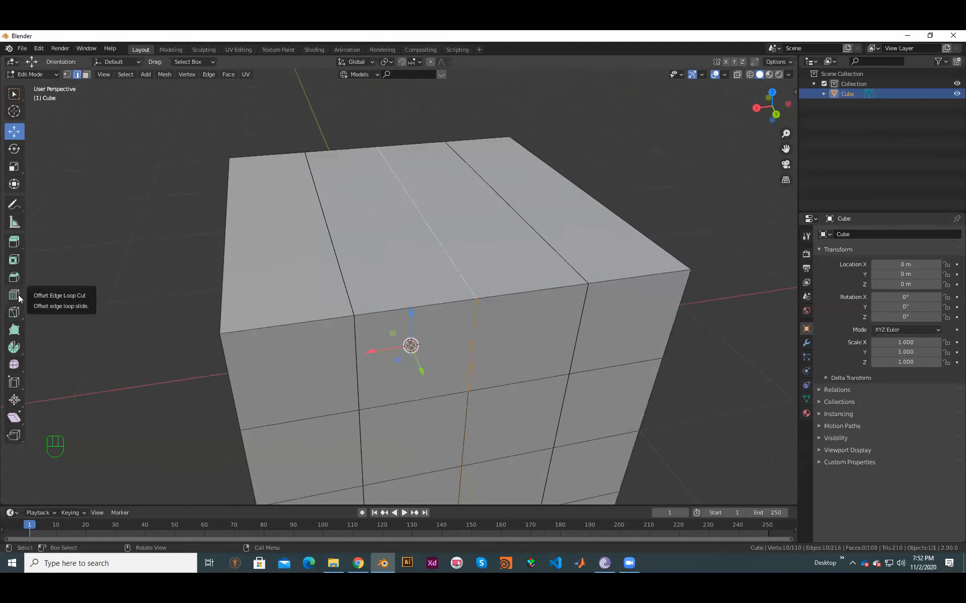
Step: Try Offset Edge Loop Cut on the middle loop with a factor of about 0.345, and undo it
drag(19, 299, 93, 317)
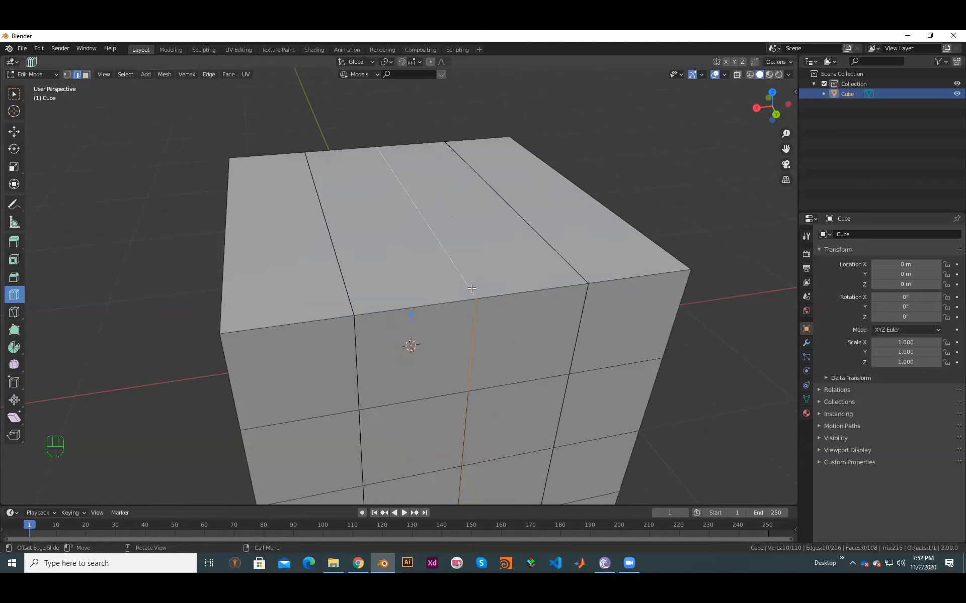
drag(473, 292, 499, 302)
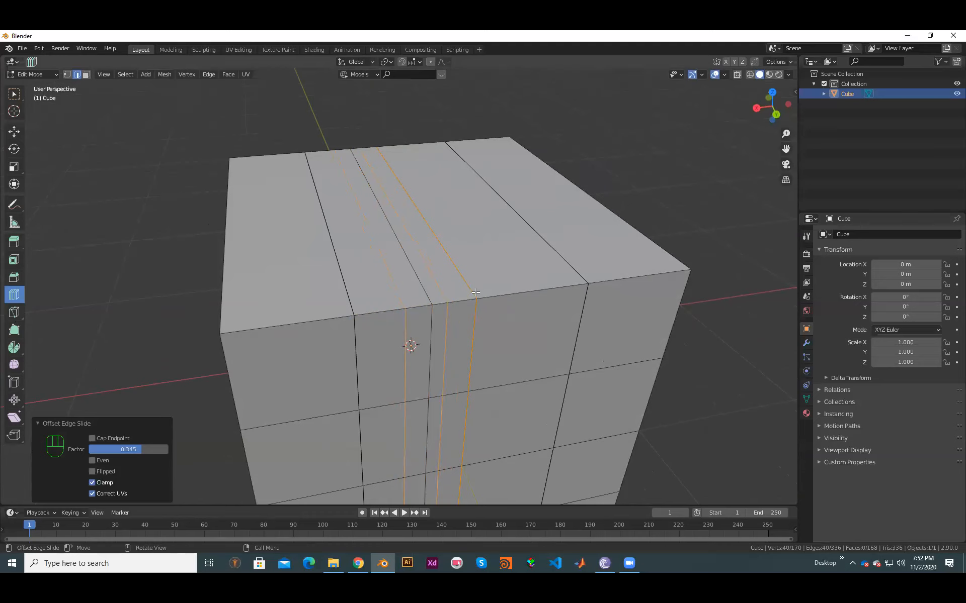
key(ctrl+z)
key(ctrl+z)
key(ctrl+z)
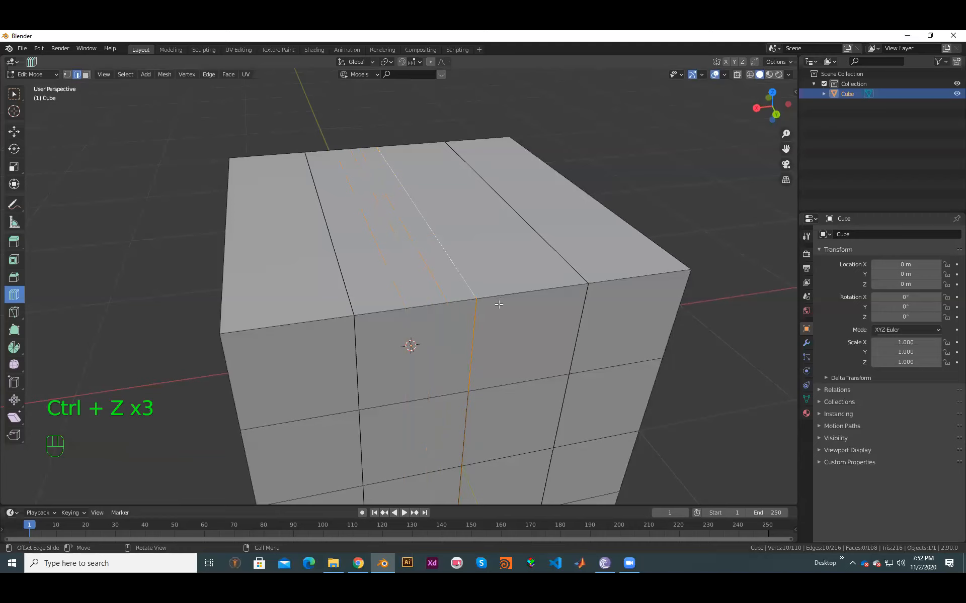
Step: Try offsetting the middle loop again with a factor of about 0.470, and undo the offset
mouse_move(502, 306)
mouse_down()
mouse_move(576, 320)
mouse_move(450, 315)
mouse_move(494, 314)
mouse_up()
middle_drag(481, 331, 352, 332)
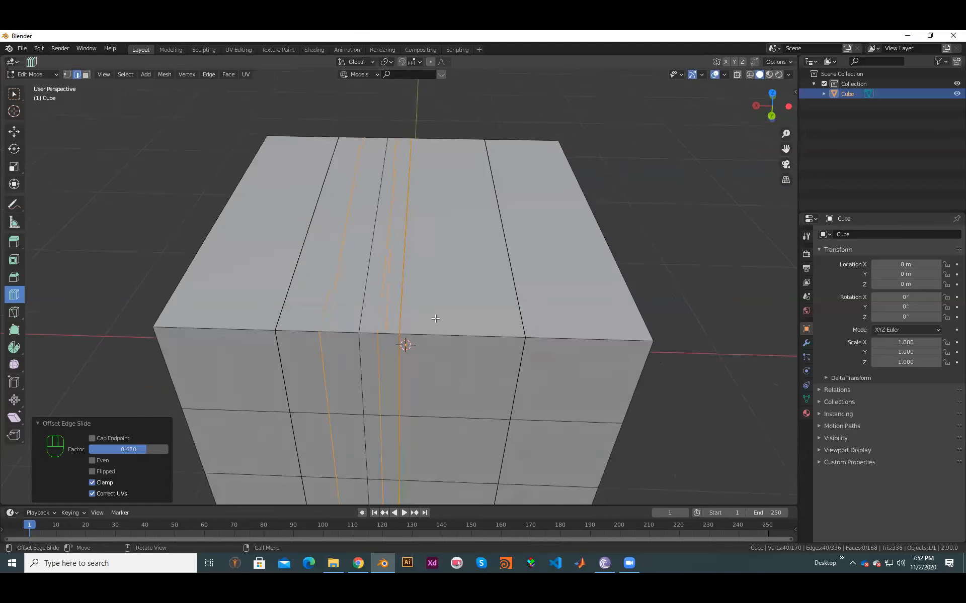
key(ctrl+z)
key(ctrl+z)
key(ctrl+z)
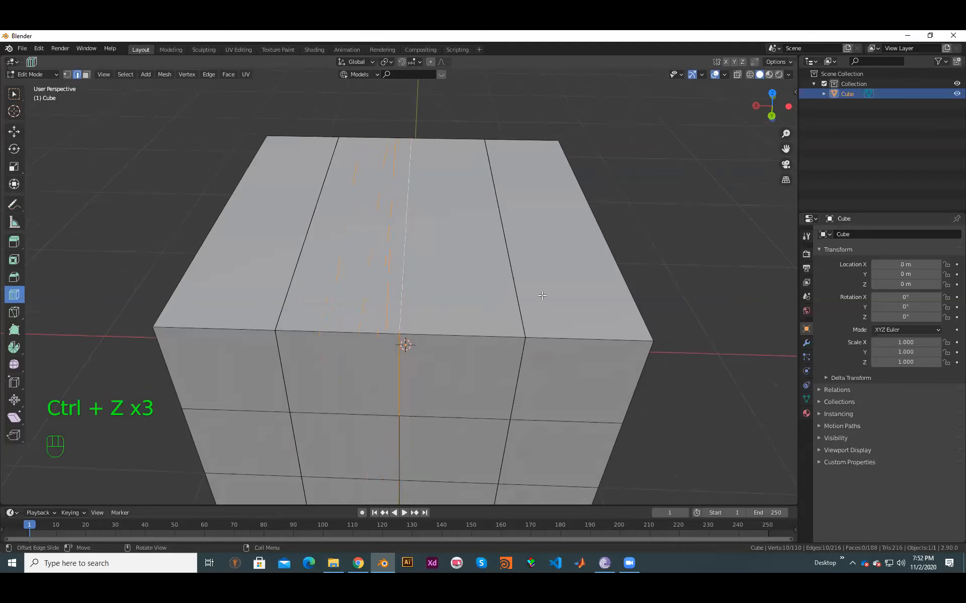
Step: Try another edge loop offset while viewing the cube's side without vertical cuts, and undo it
scroll(541, 296, down, 3)
middle_drag(427, 345, 377, 277)
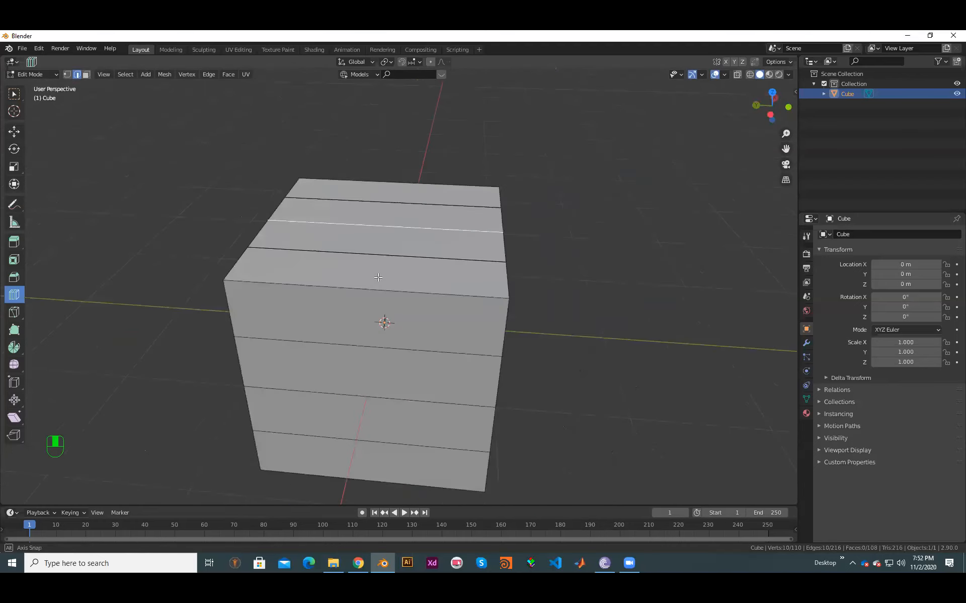
drag(362, 306, 361, 330)
key(ctrl+z)
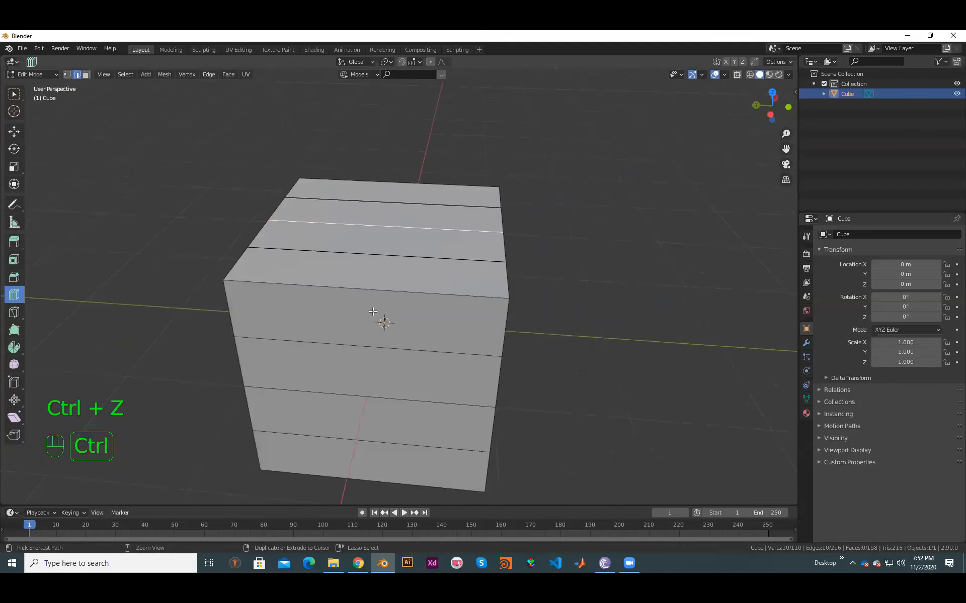
Step: Add a single centered vertical loop cut through the side that has only horizontal cuts, crossing the existing top loops
drag(14, 295, 59, 303)
click(364, 342)
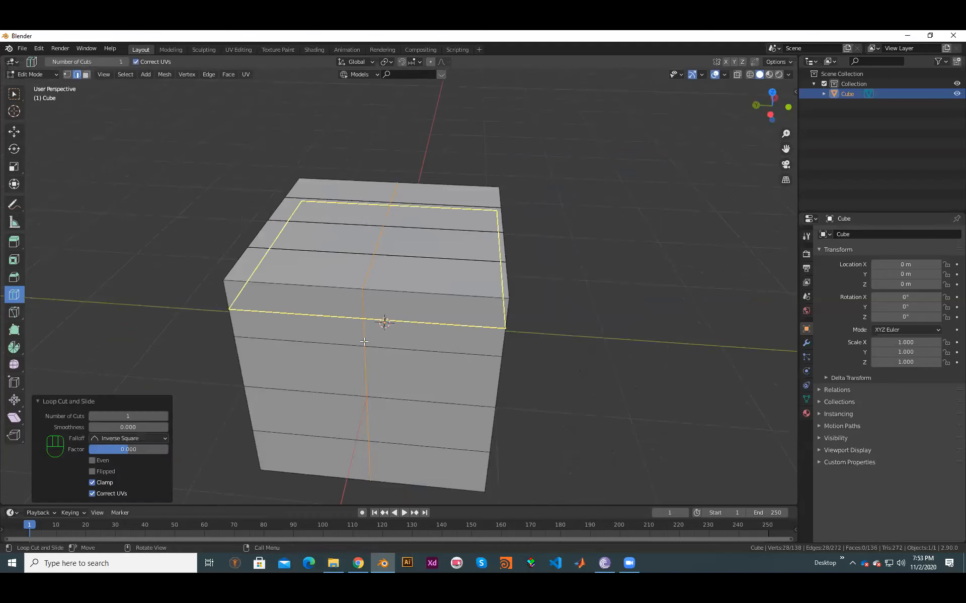
right_click(384, 321)
middle_drag(578, 341, 521, 317)
scroll(578, 290, up, 3)
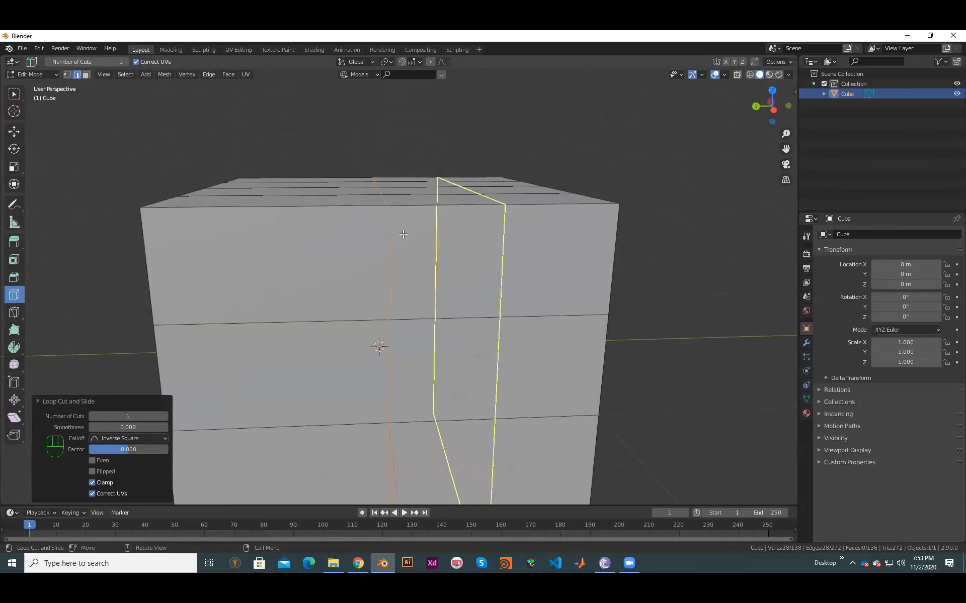
middle_drag(541, 323, 356, 216)
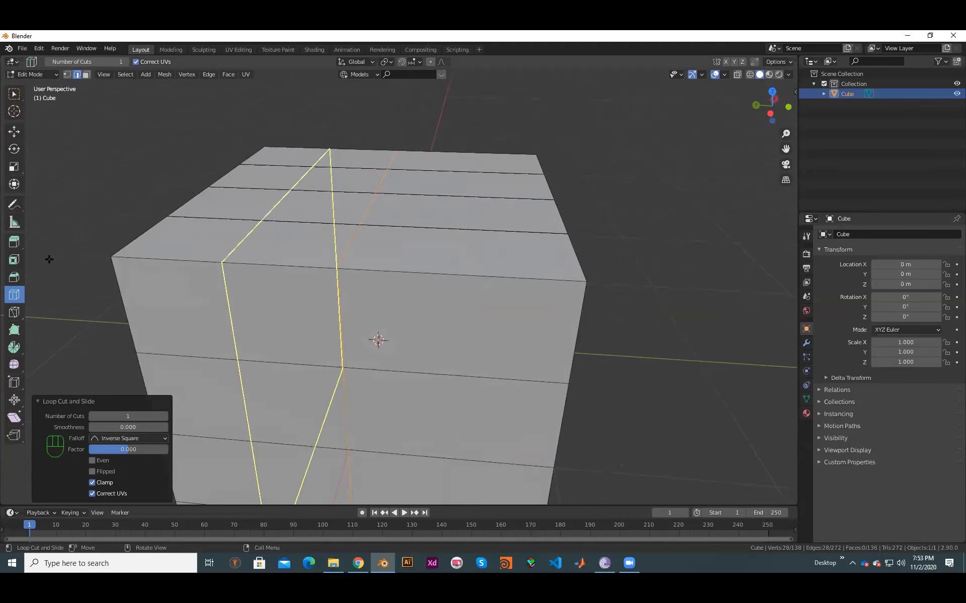
Step: Use Offset Edge Loop Cut to add parallel loops on both sides of the new centered loop with a factor of about 0.270
click(11, 298)
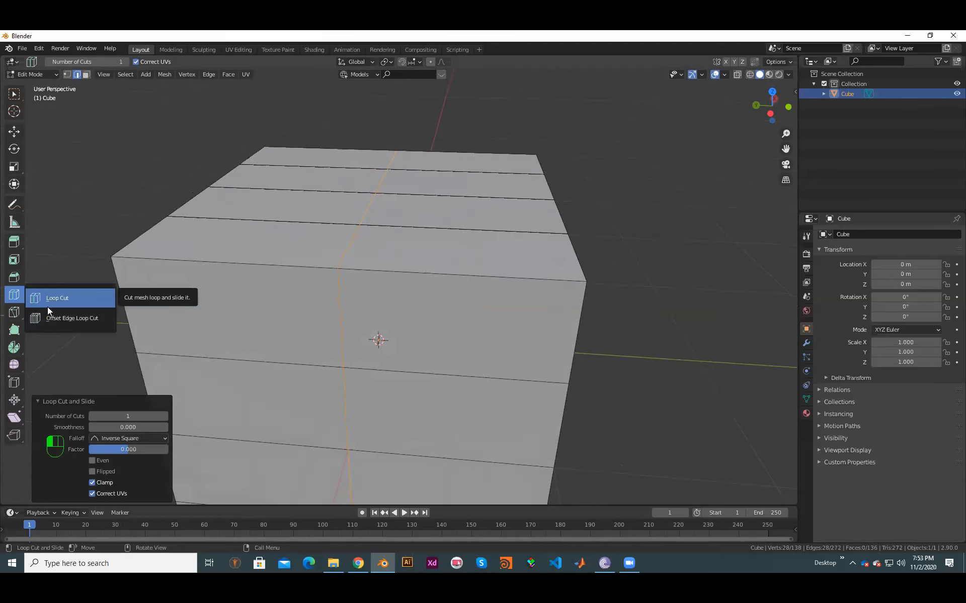
click(76, 319)
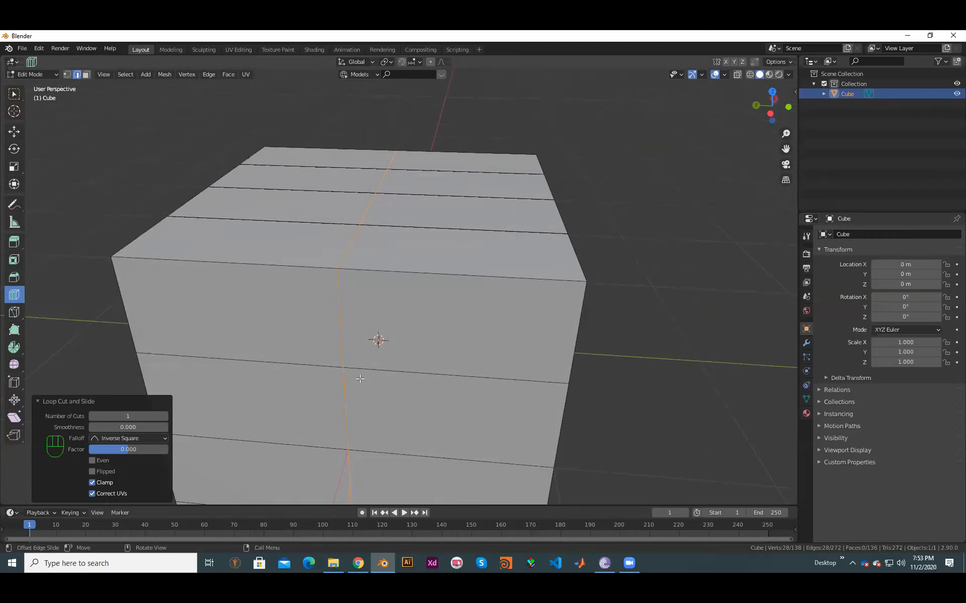
drag(377, 388, 401, 402)
middle_drag(345, 300, 366, 278)
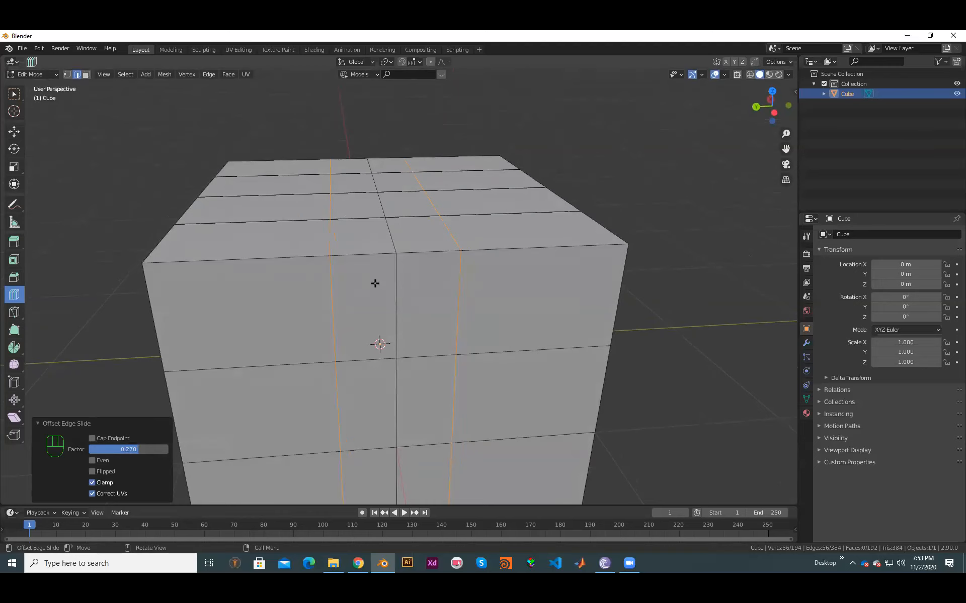
Step: Examine the offset loops on the cube's top and sides from several angles, and collapse the Offset Edge Slide settings
mouse_move(444, 282)
middle_down()
mouse_move(433, 282)
mouse_move(415, 245)
mouse_move(456, 281)
middle_up()
scroll(384, 285, up, 4)
scroll(364, 270, down, 2)
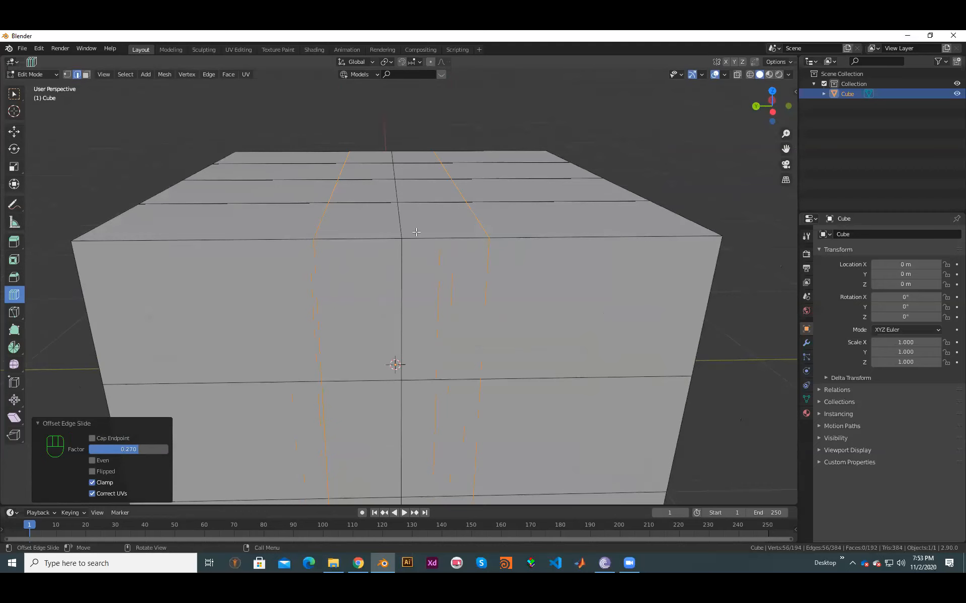
scroll(397, 232, down, 3)
middle_drag(380, 232, 5, 286)
drag(16, 295, 52, 312)
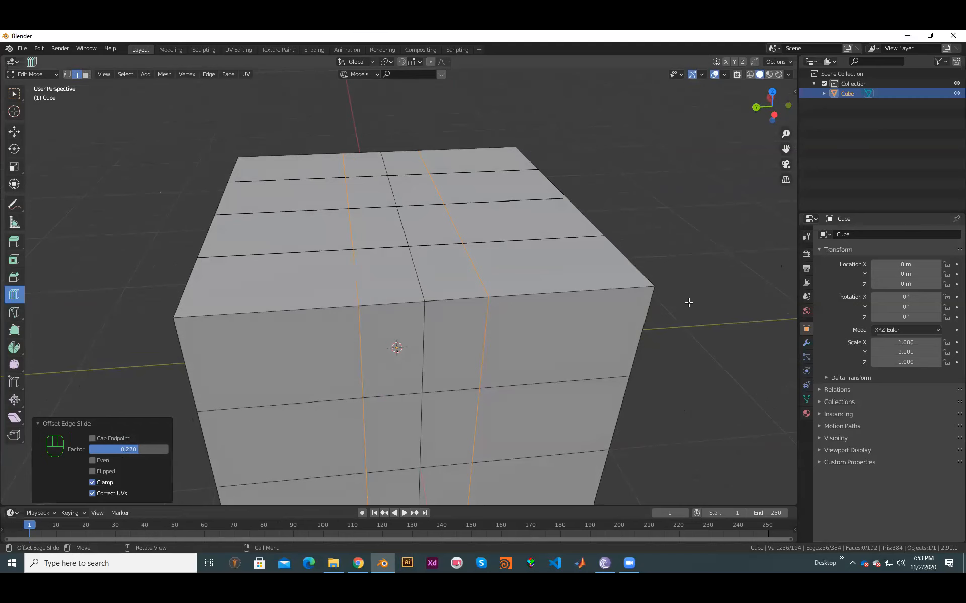
middle_drag(587, 347, 595, 339)
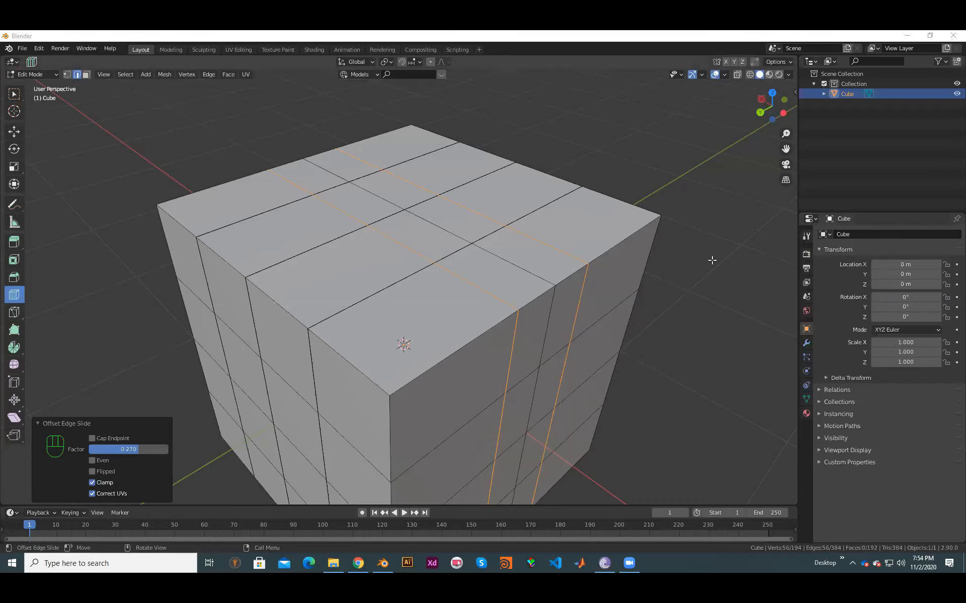
middle_drag(684, 379, 664, 262)
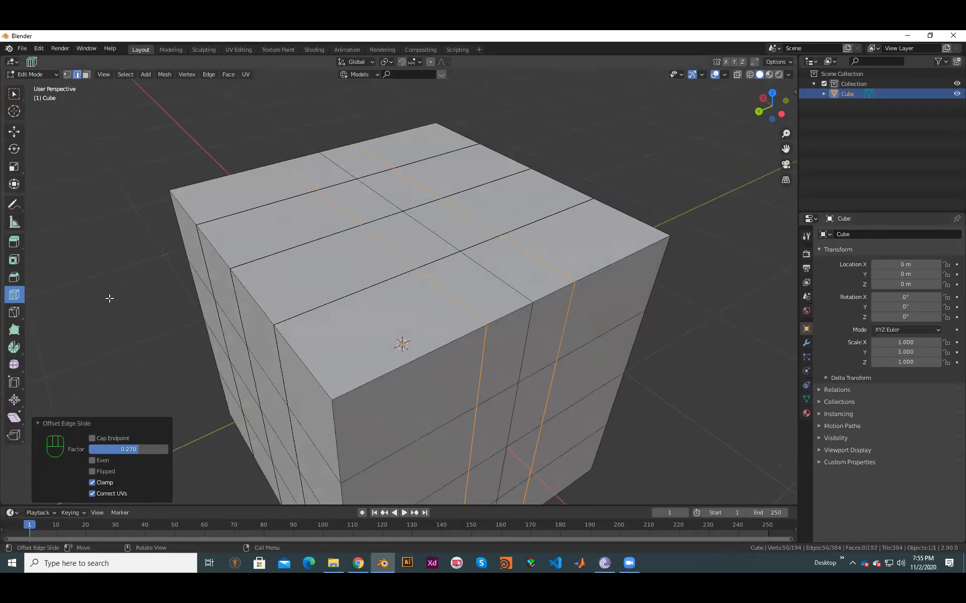
click(38, 424)
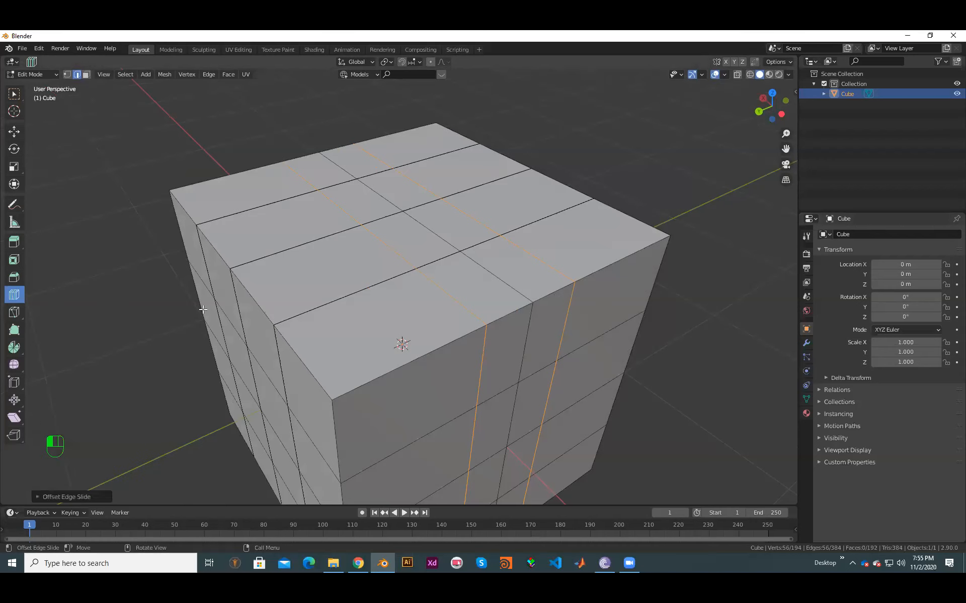
middle_drag(539, 393, 551, 395)
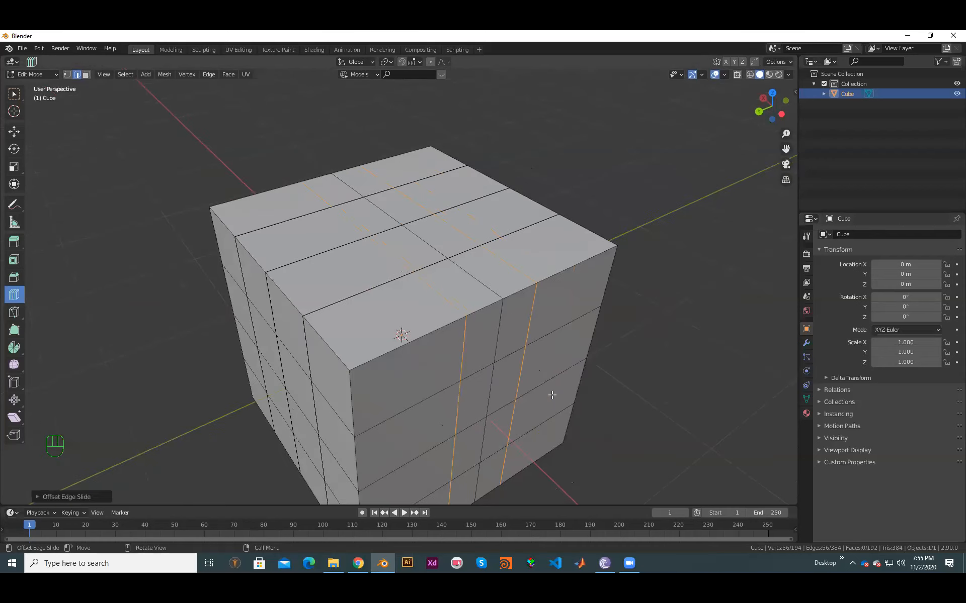
scroll(573, 395, down, 2)
scroll(551, 417, up, 3)
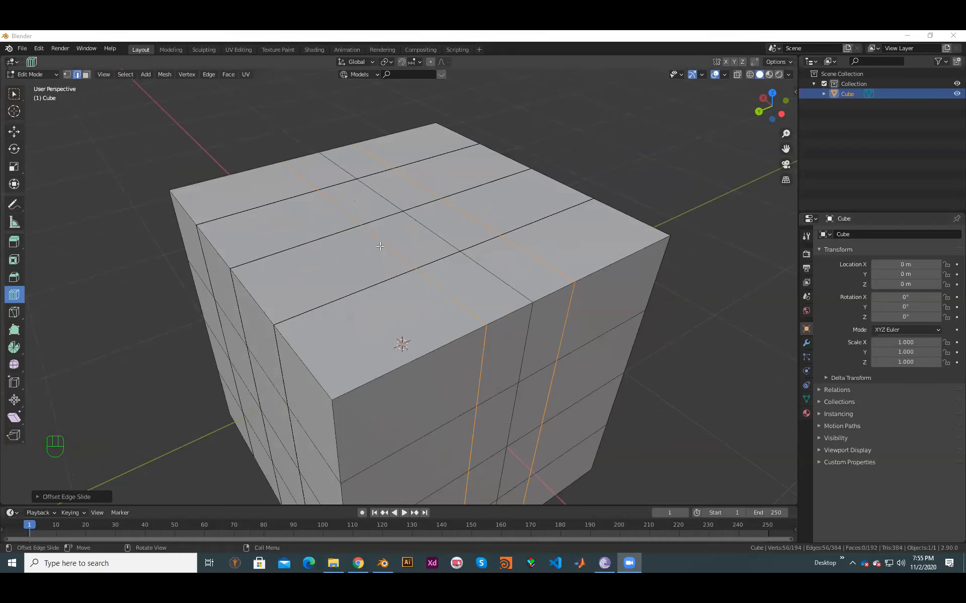
Step: Return to Object Mode and delete the cube with the loop cuts
scroll(557, 360, down, 2)
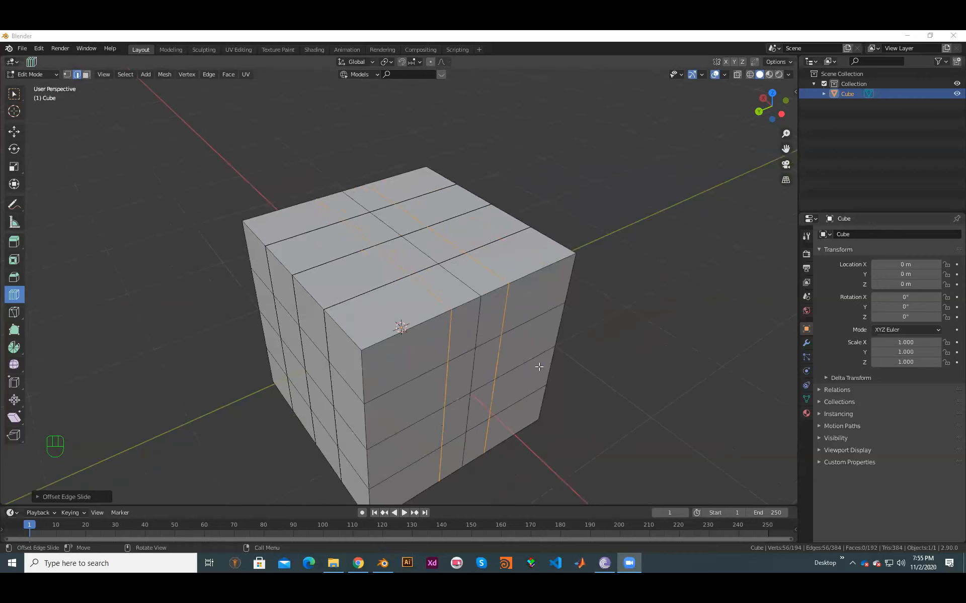
key(Tab)
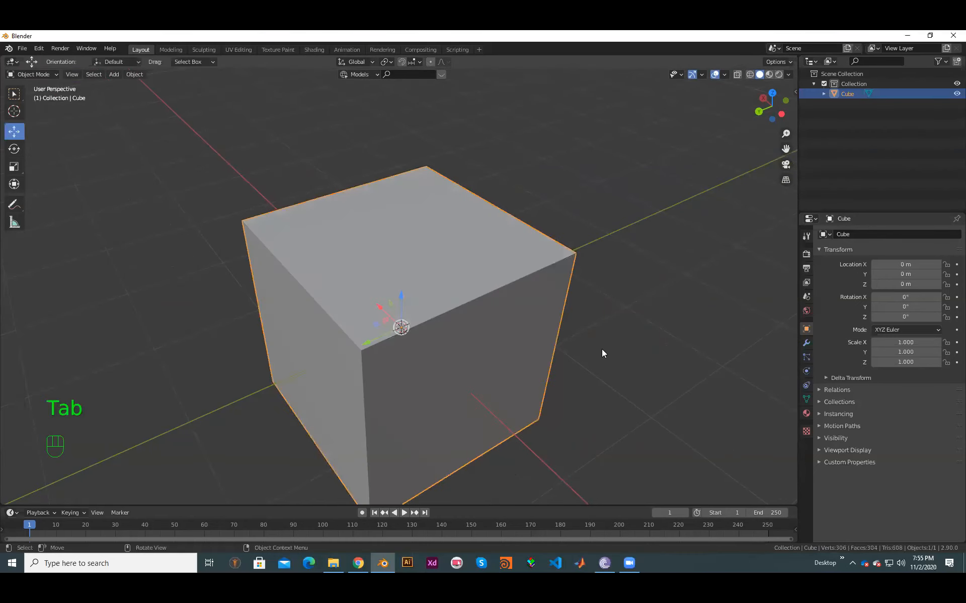
key(z)
click(641, 353)
key(x)
click(455, 347)
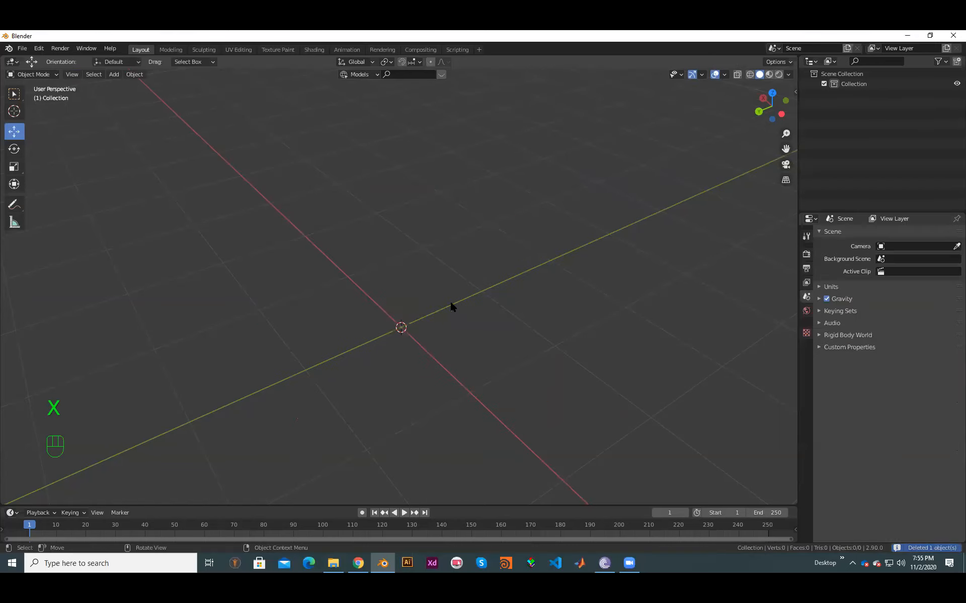
Step: Add a new mesh cube to the empty scene and enter Edit Mode on it
key(shift+a)
mouse_move(449, 303)
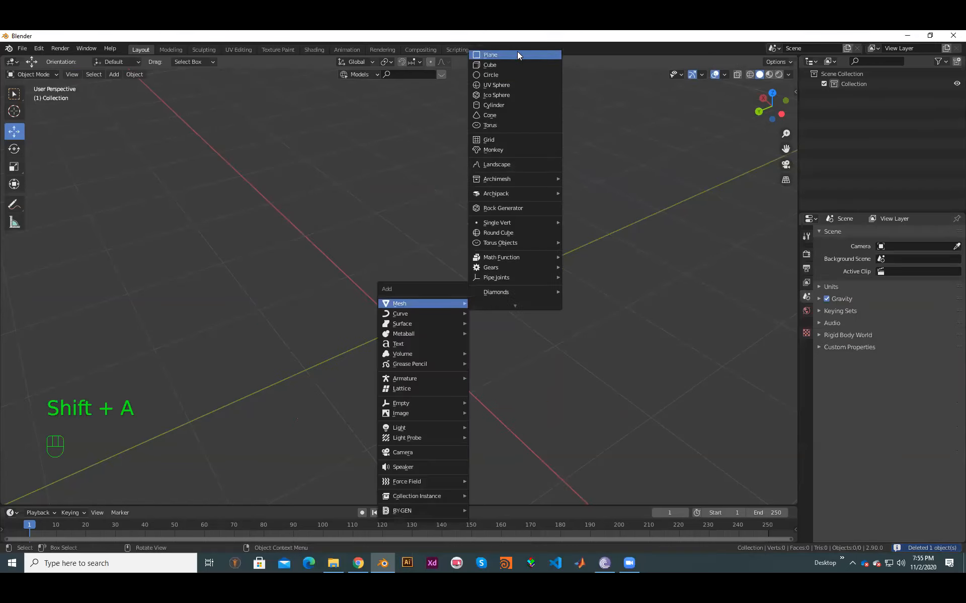
click(501, 65)
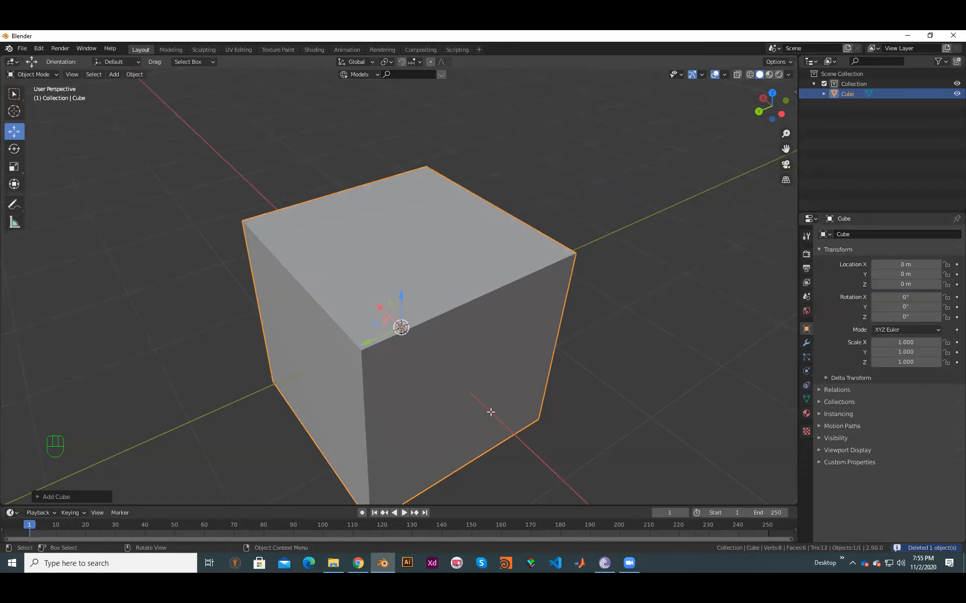
scroll(490, 397, down, 1)
key(Tab)
shift+middle_drag(490, 387, 438, 379)
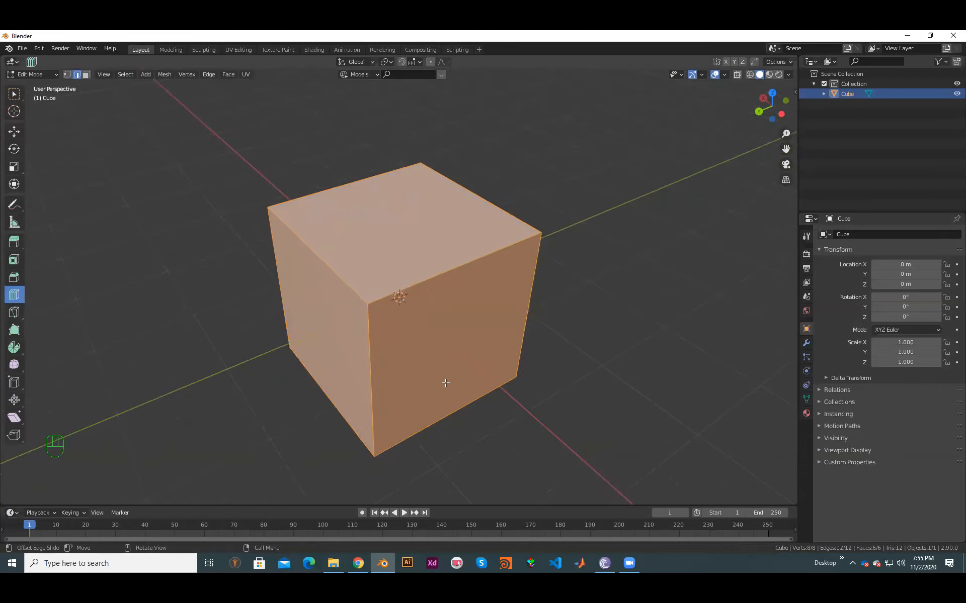
scroll(443, 383, up, 2)
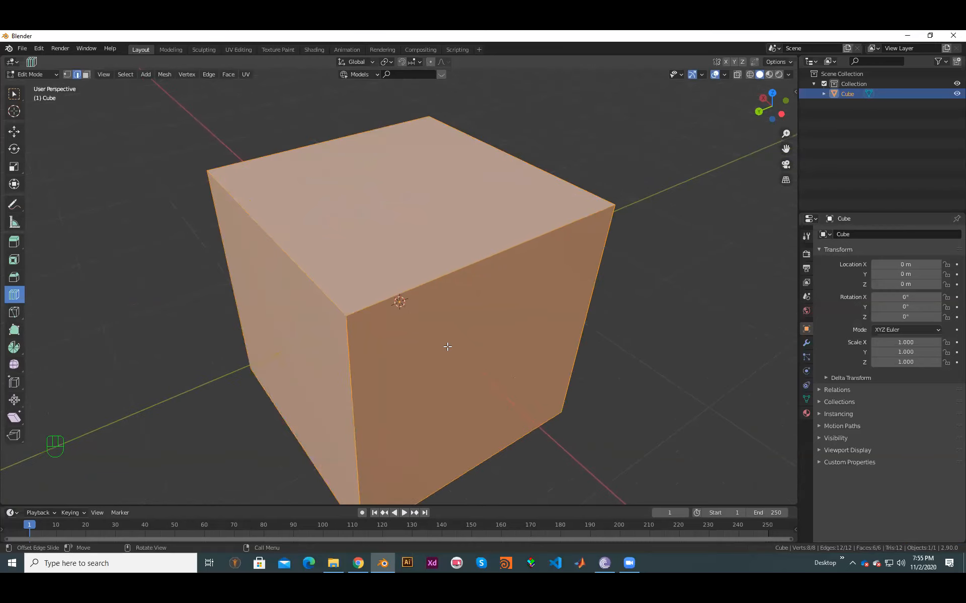
scroll(428, 292, up, 1)
shift+middle_drag(423, 289, 235, 326)
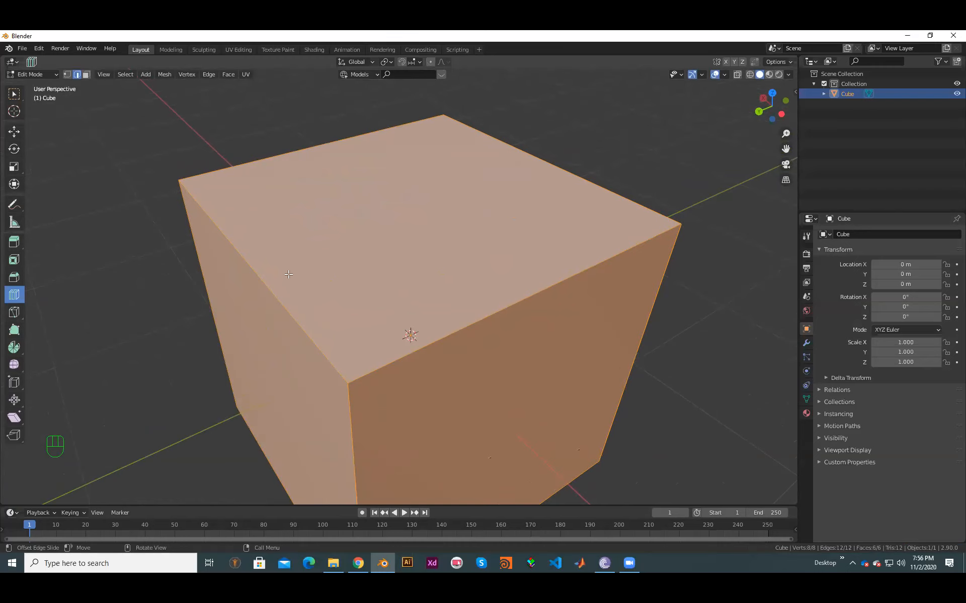
middle_drag(319, 306, 321, 308)
middle_drag(323, 315, 351, 246)
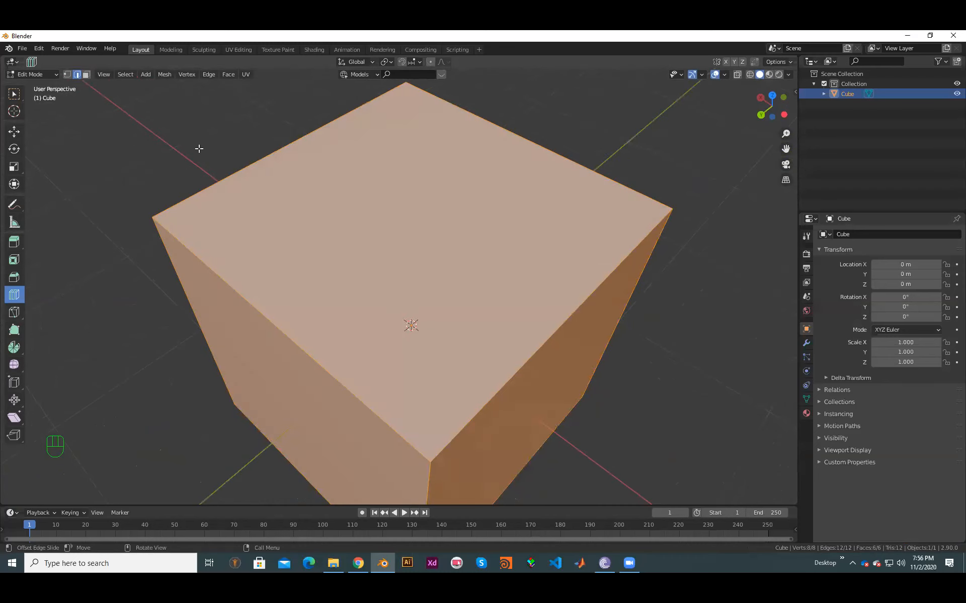
shift+middle_drag(385, 336, 375, 270)
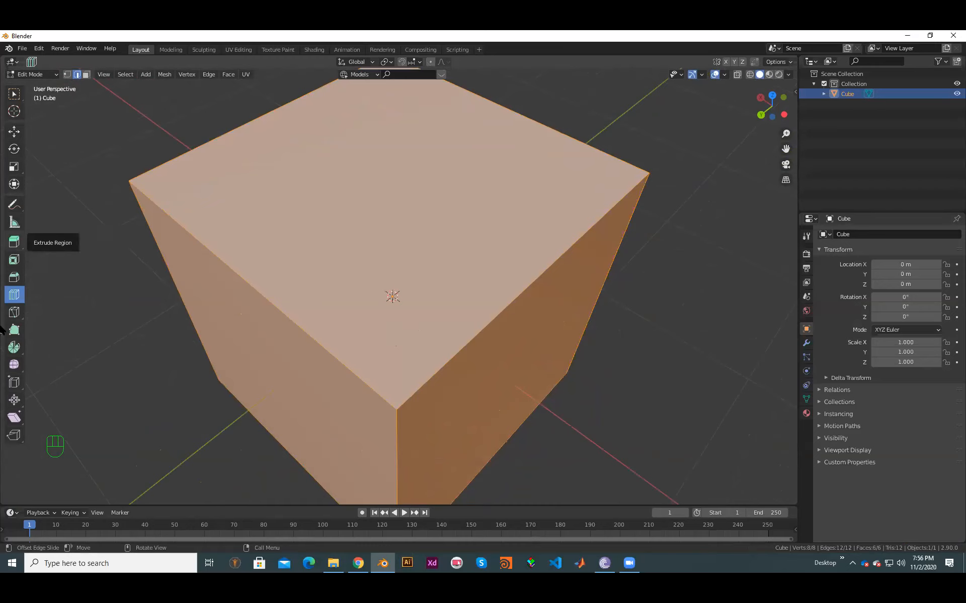
scroll(442, 352, down, 2)
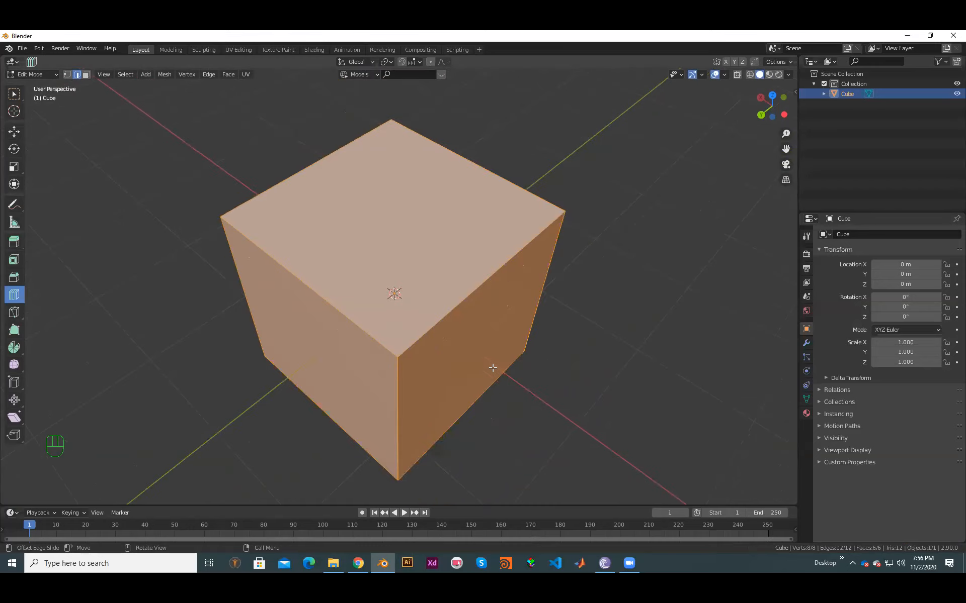
scroll(342, 116, down, 1)
middle_drag(433, 228, 351, 182)
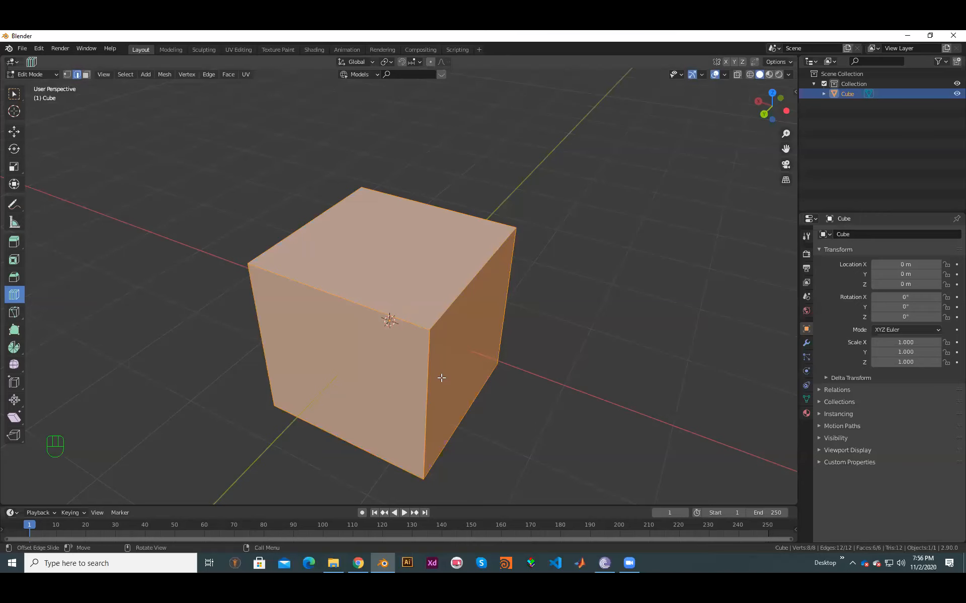
scroll(496, 313, up, 3)
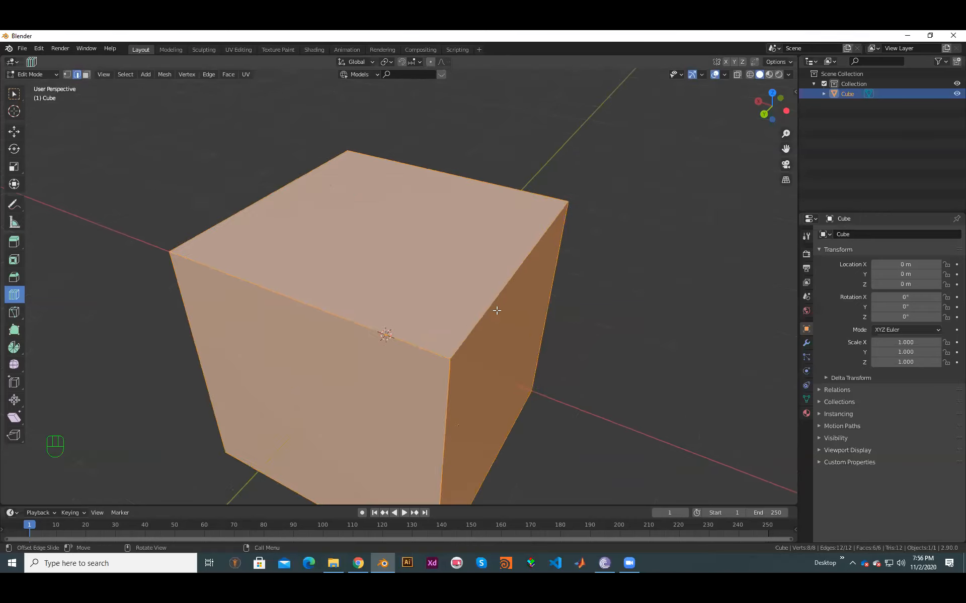
scroll(581, 309, up, 1)
middle_drag(512, 303, 389, 241)
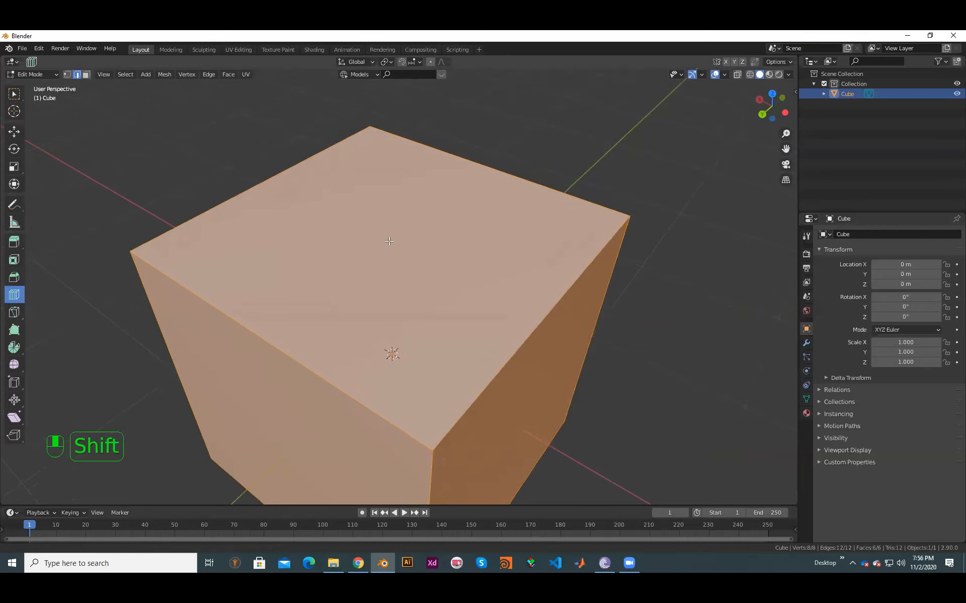
shift+middle_drag(438, 209, 437, 206)
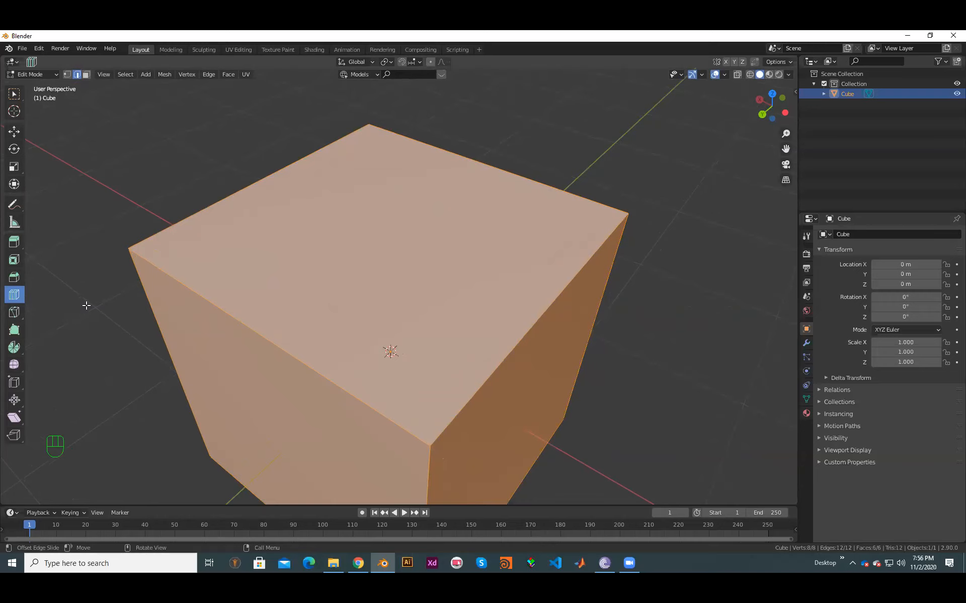
Step: Switch the new cube to face selection with the Move tool active, and deselect all of its faces
click(13, 317)
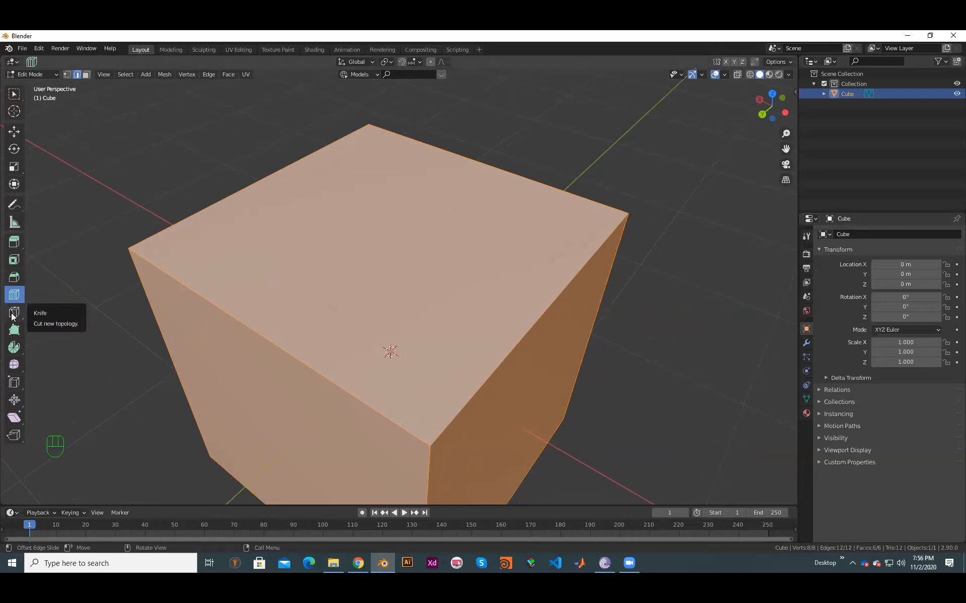
click(13, 316)
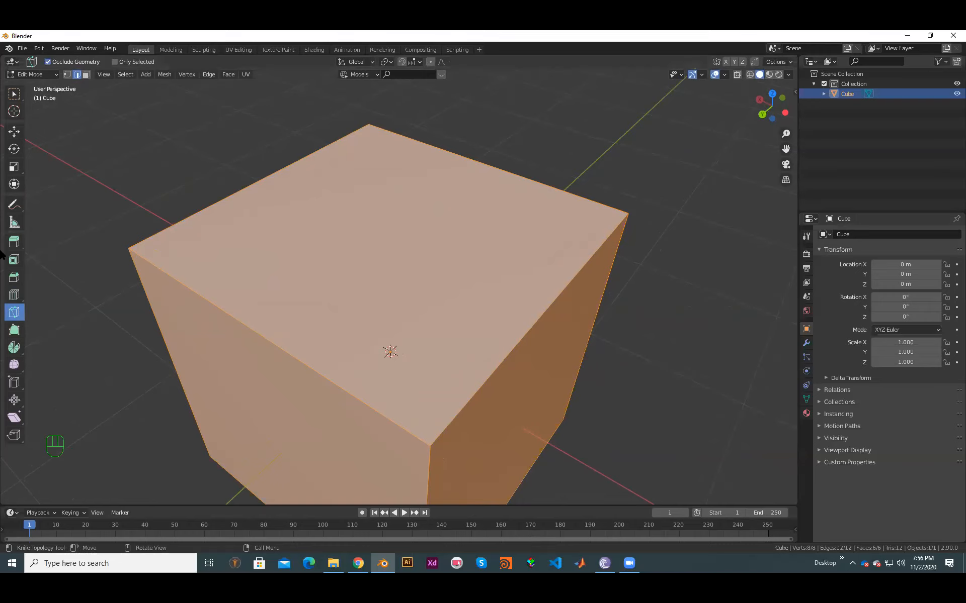
click(86, 74)
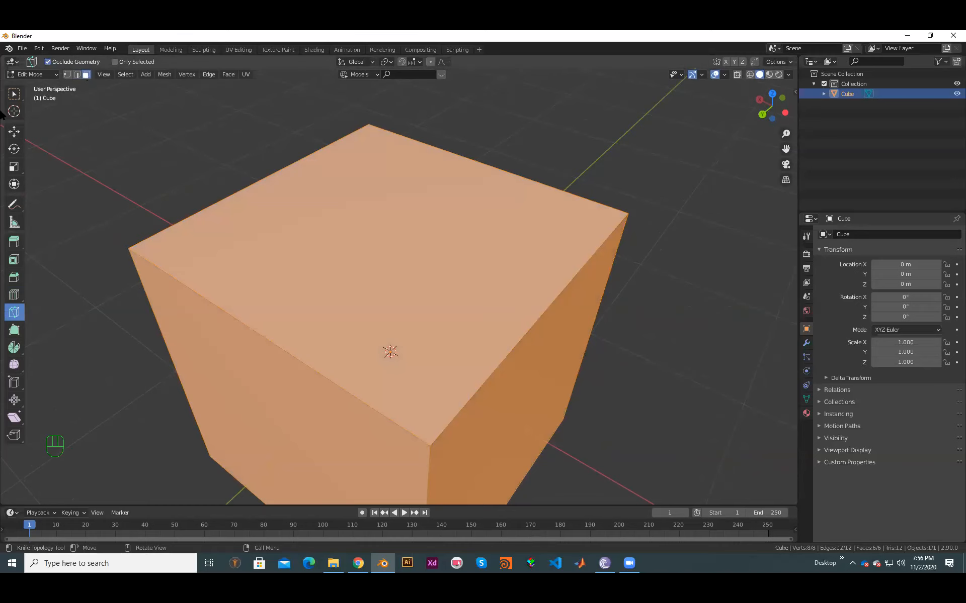
click(9, 132)
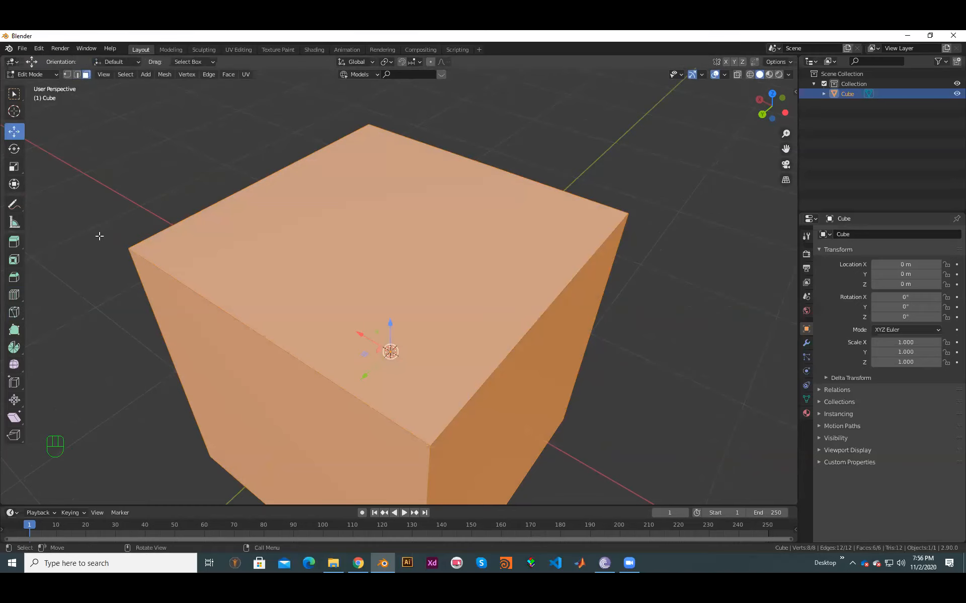
key(Tab)
key(Tab)
click(335, 247)
click(49, 304)
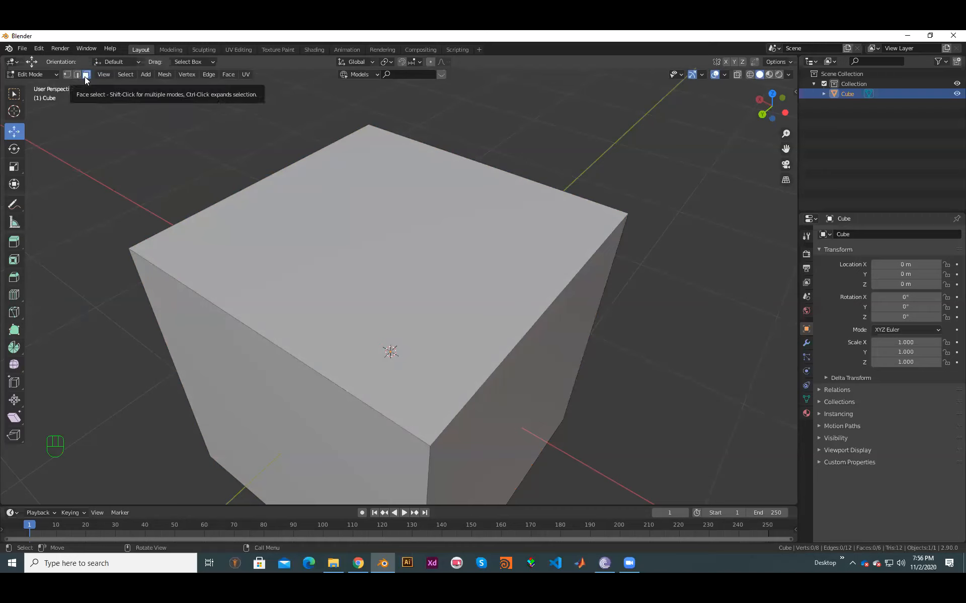
Step: Use the Knife tool to cut an irregular nine-point outline into the cube's top face, starting and ending on the same outer edge
click(15, 315)
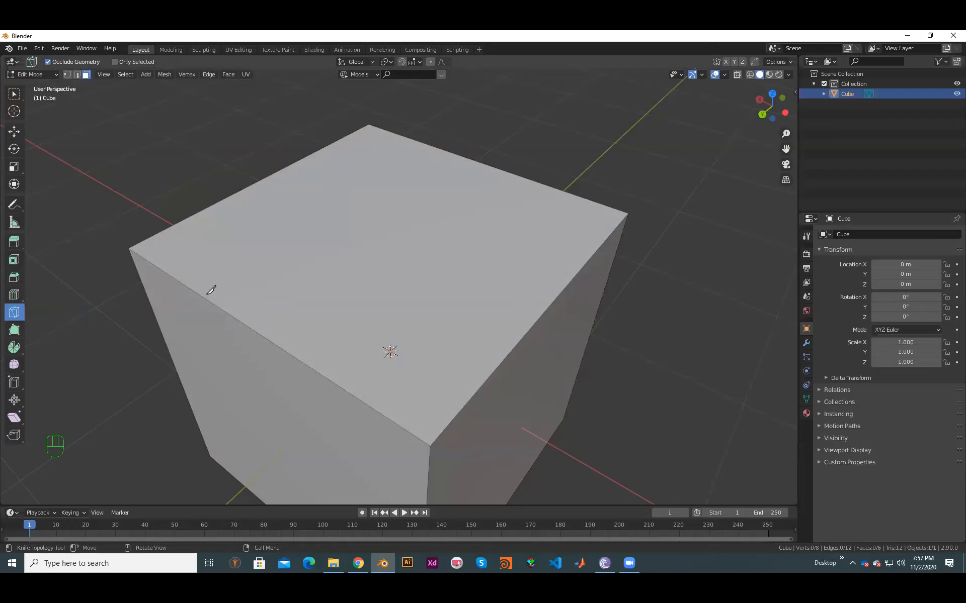
click(199, 294)
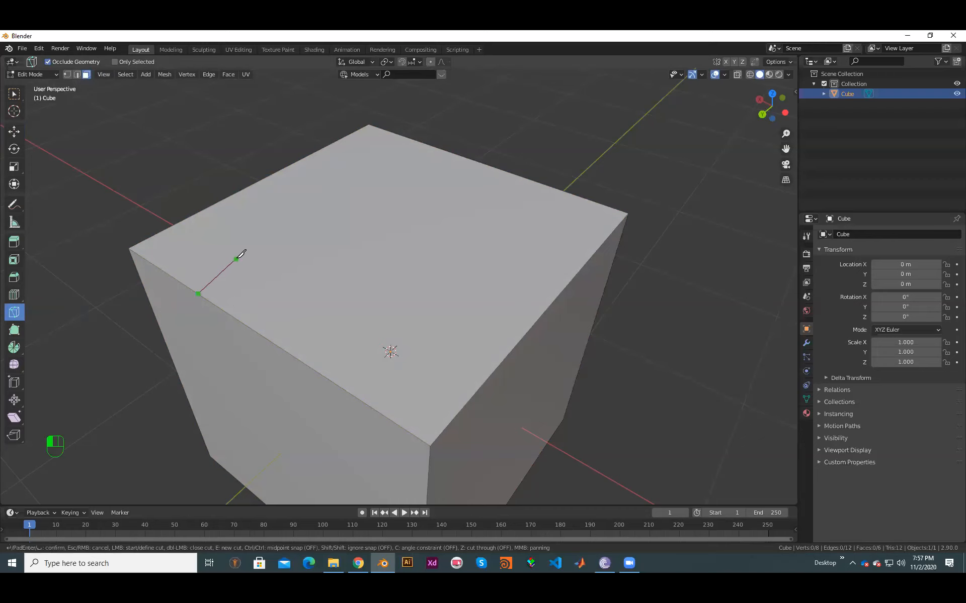
click(238, 257)
click(296, 229)
click(371, 239)
click(423, 279)
click(364, 297)
click(296, 285)
click(312, 333)
click(279, 339)
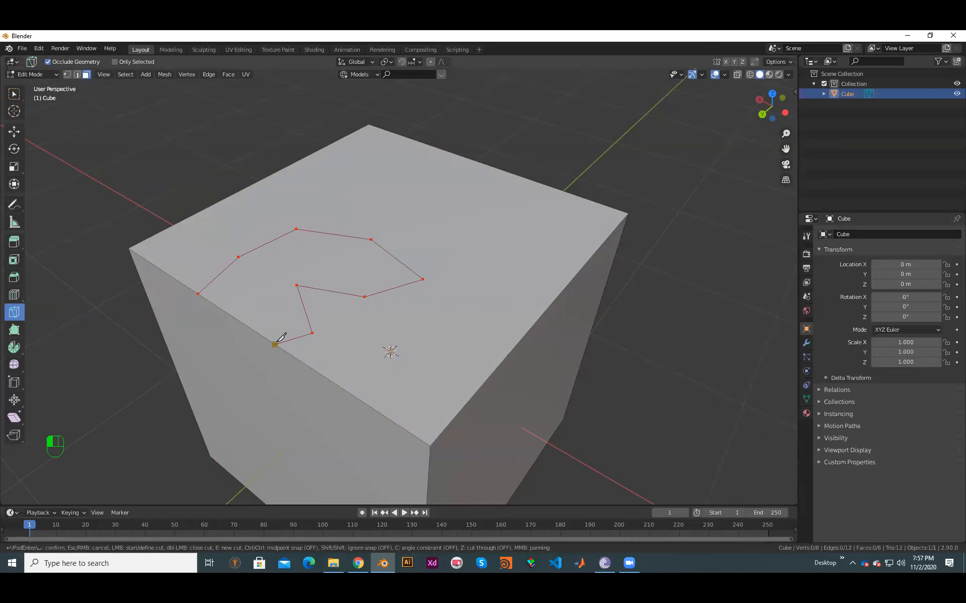
key(Return)
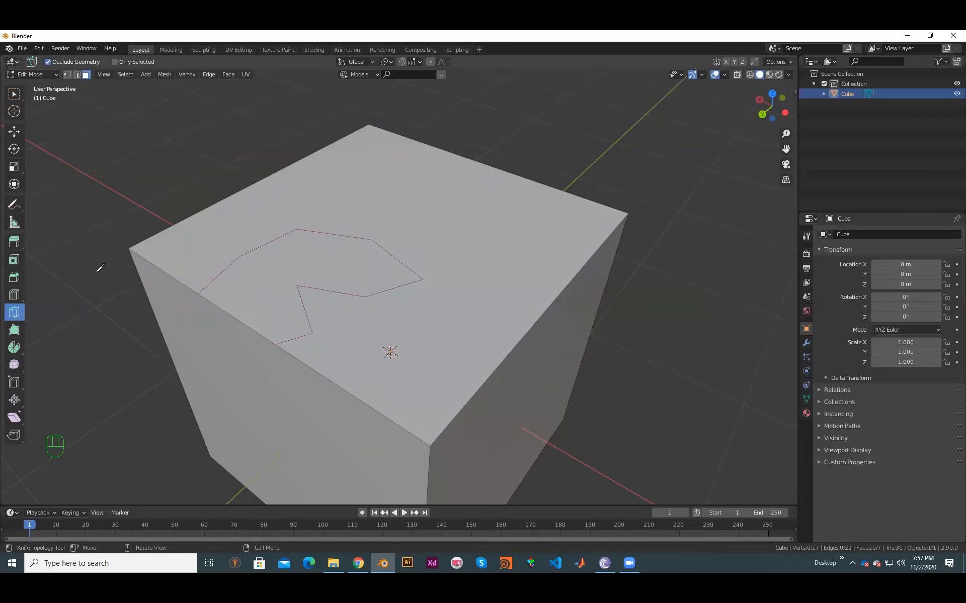
Step: Activate the Move tool and select the portion of the top face surrounding the knife-cut outline
middle_drag(285, 358, 157, 274)
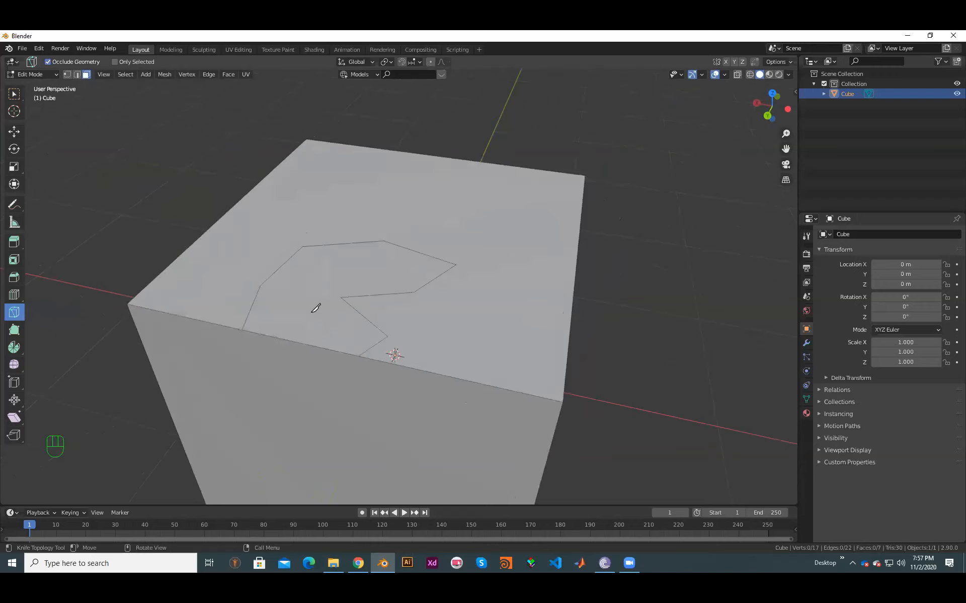
scroll(238, 334, up, 4)
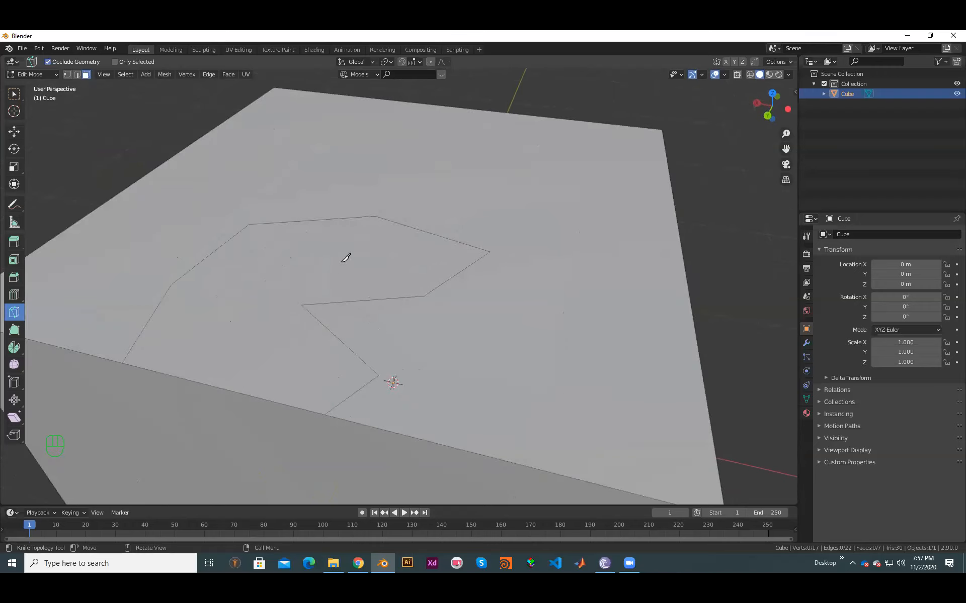
scroll(360, 295, down, 3)
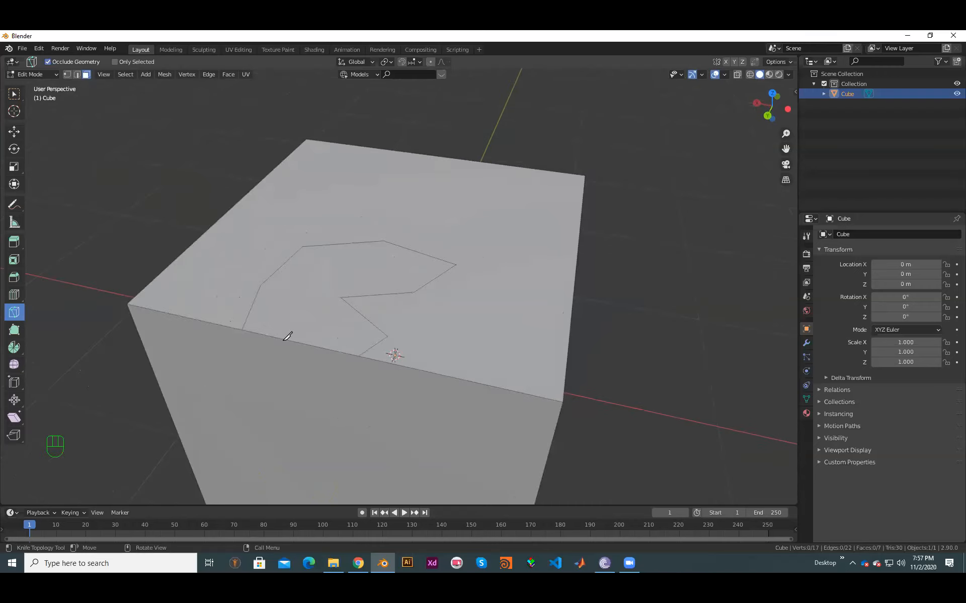
middle_drag(287, 334, 347, 356)
scroll(354, 359, up, 2)
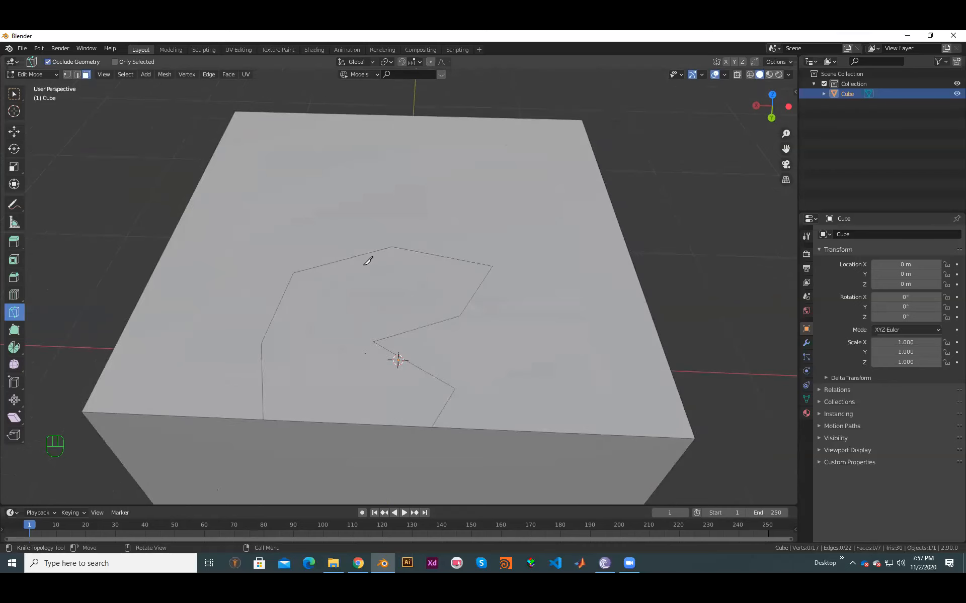
click(85, 75)
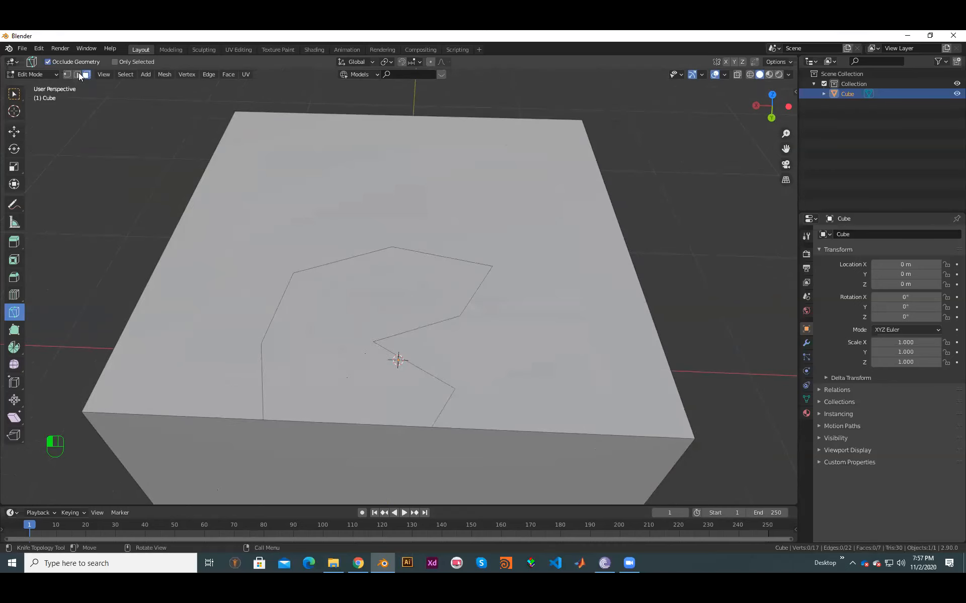
click(14, 130)
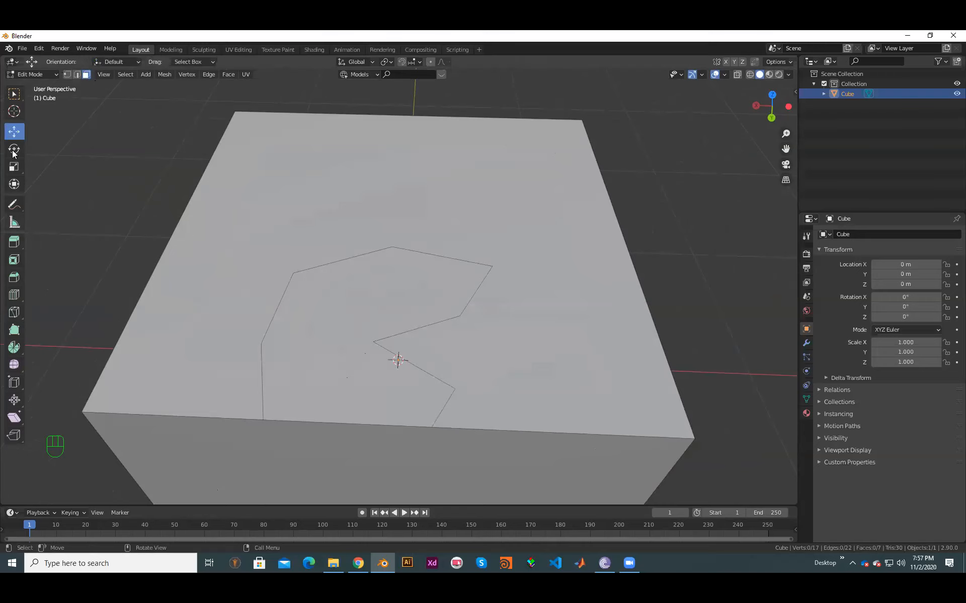
click(455, 200)
middle_drag(626, 380, 304, 290)
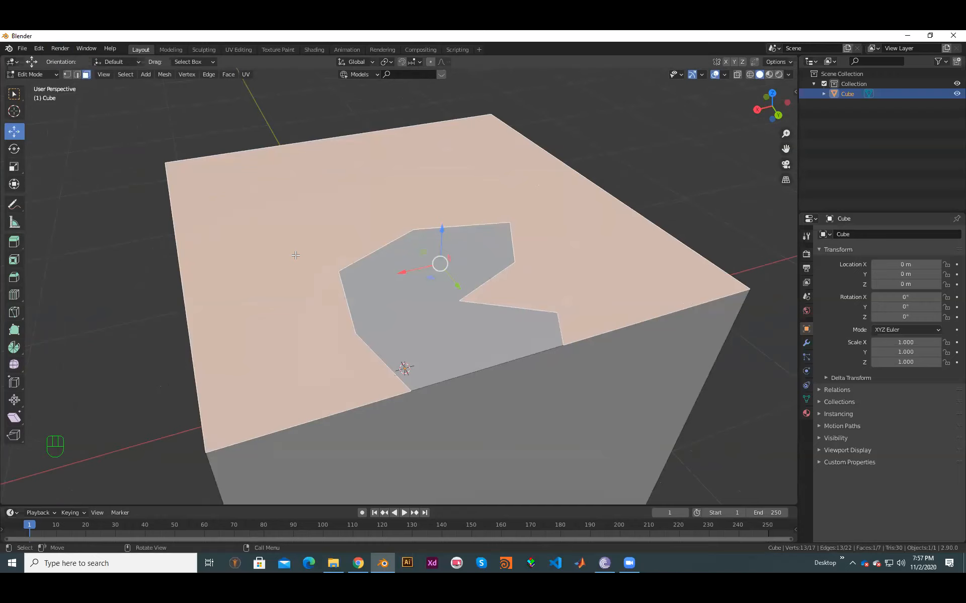
Step: Select the face inside the knife-cut outline, and switch the selection back to the surrounding top face
click(485, 342)
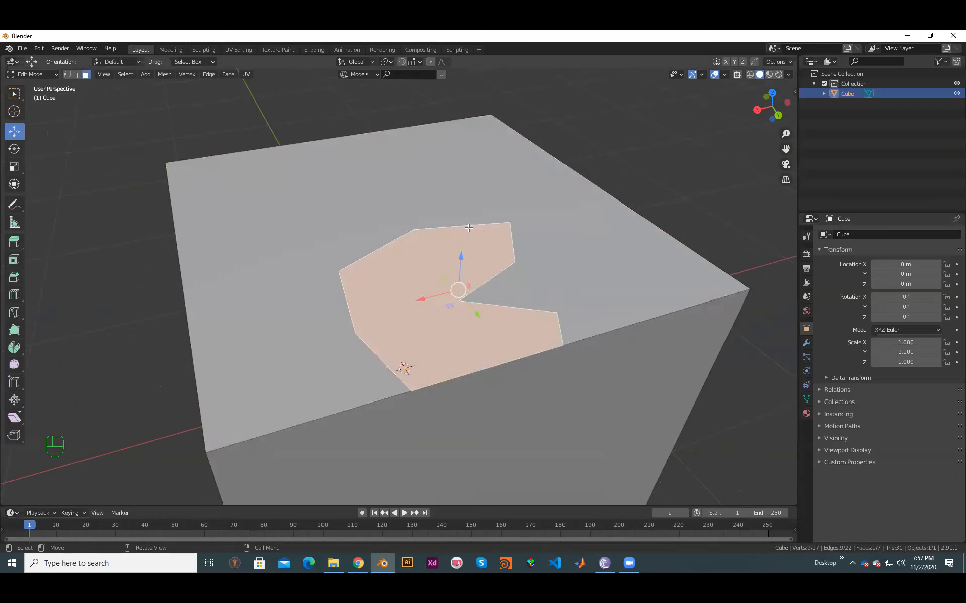
middle_drag(425, 393, 440, 404)
click(325, 228)
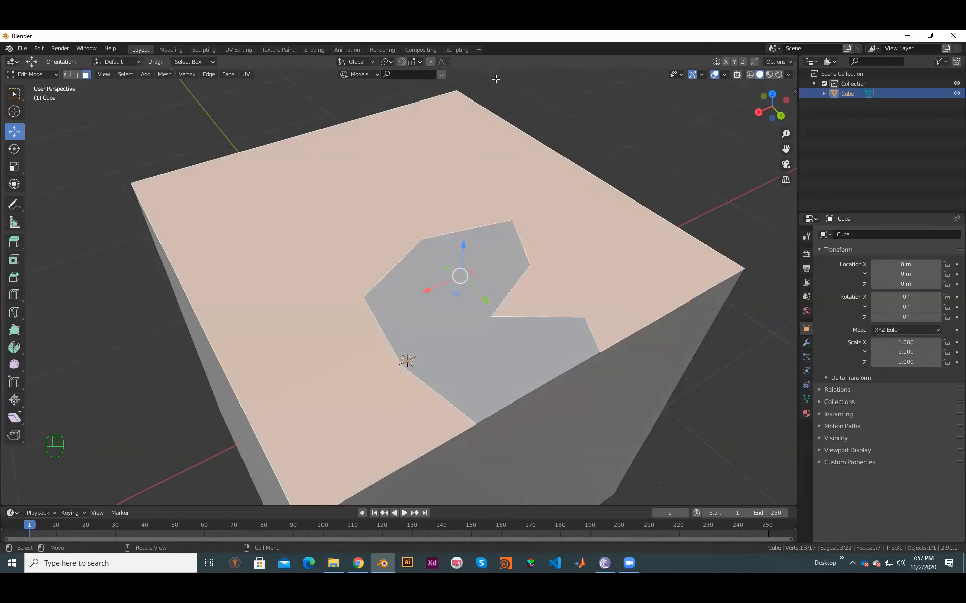
scroll(588, 360, down, 2)
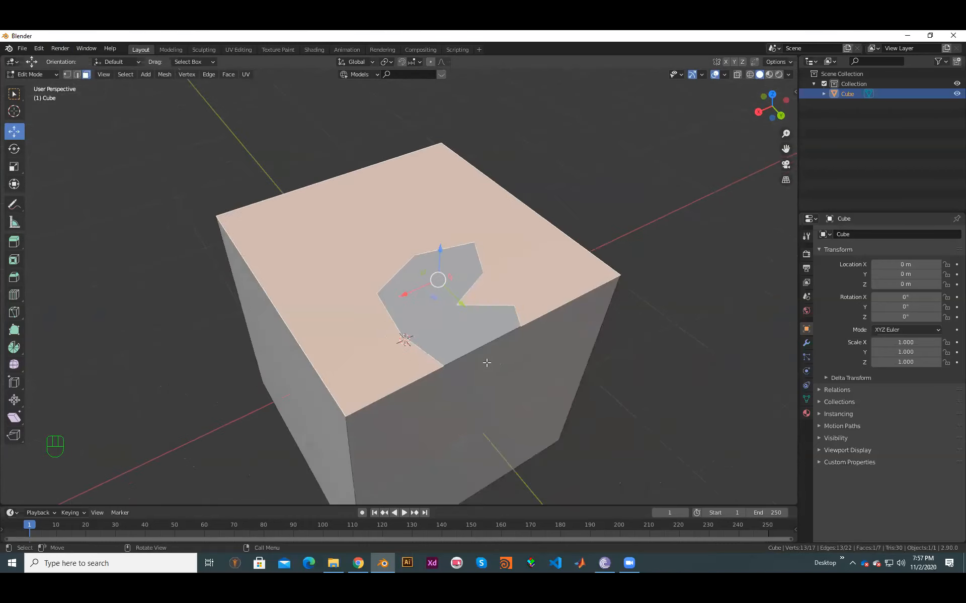
middle_drag(487, 362, 461, 350)
scroll(477, 203, up, 2)
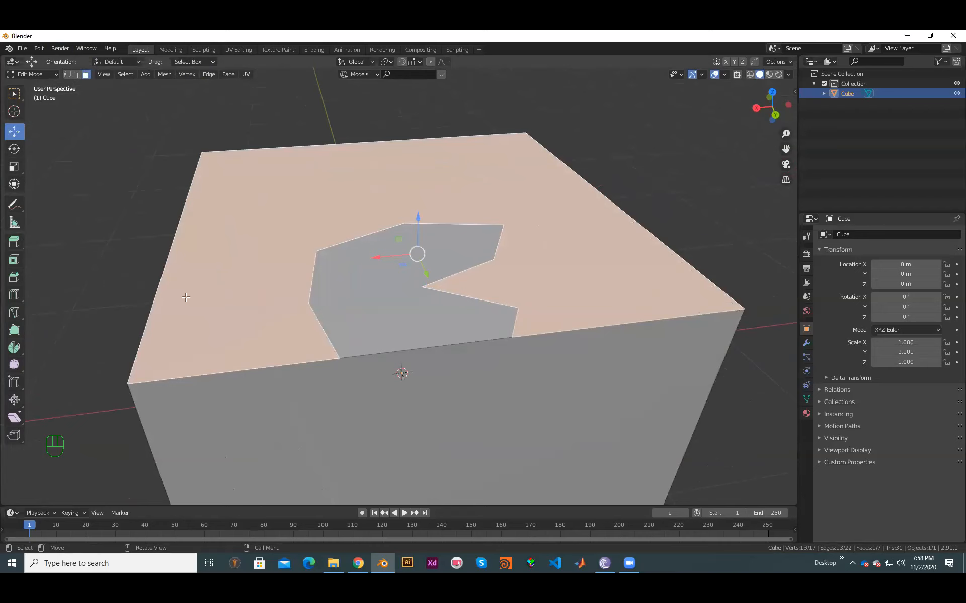
Step: Select the face enclosed by the knife-cut outline again and bring the uncut side of the cube's top face into view
click(378, 313)
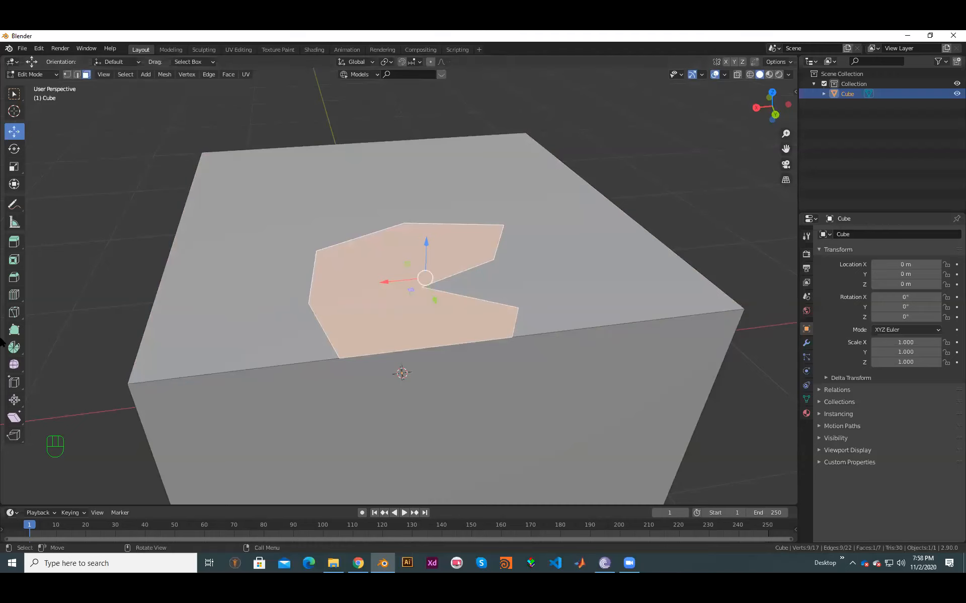
scroll(358, 298, down, 2)
middle_drag(325, 297, 390, 302)
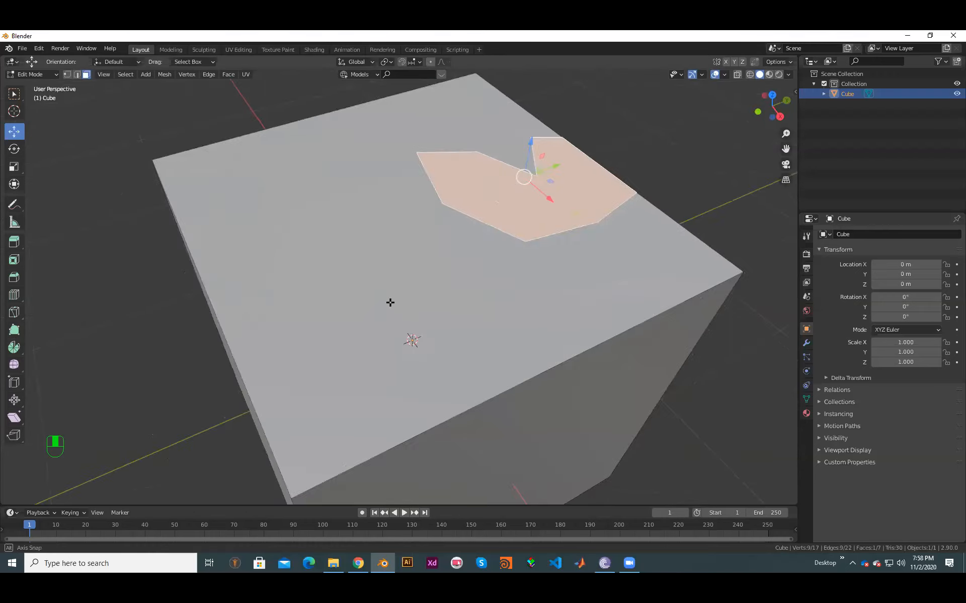
shift+middle_drag(438, 328, 453, 292)
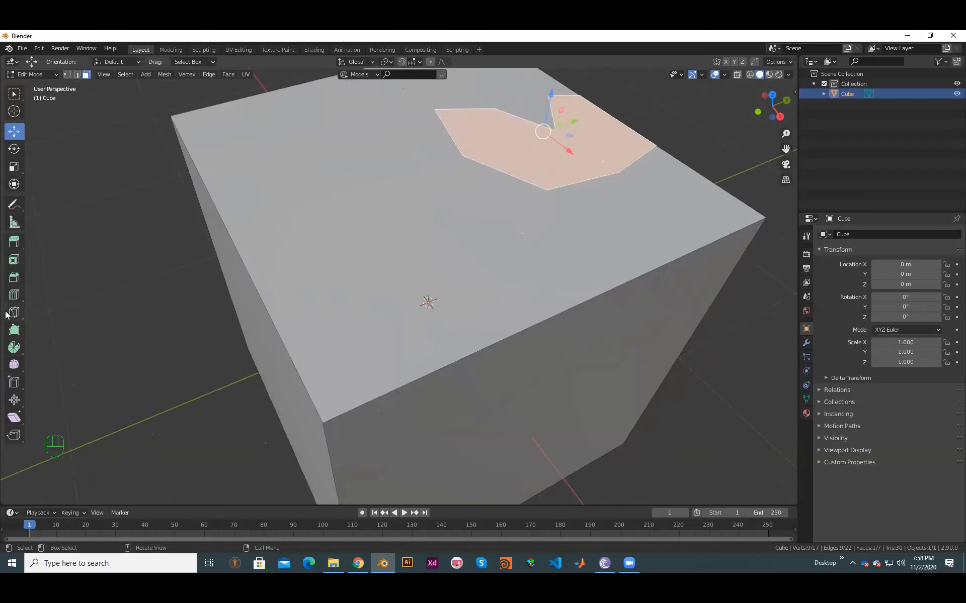
Step: Use the Knife tool to cut a zigzag eight-point outline around a corner of the top face, starting and ending on adjacent outer edges
click(8, 316)
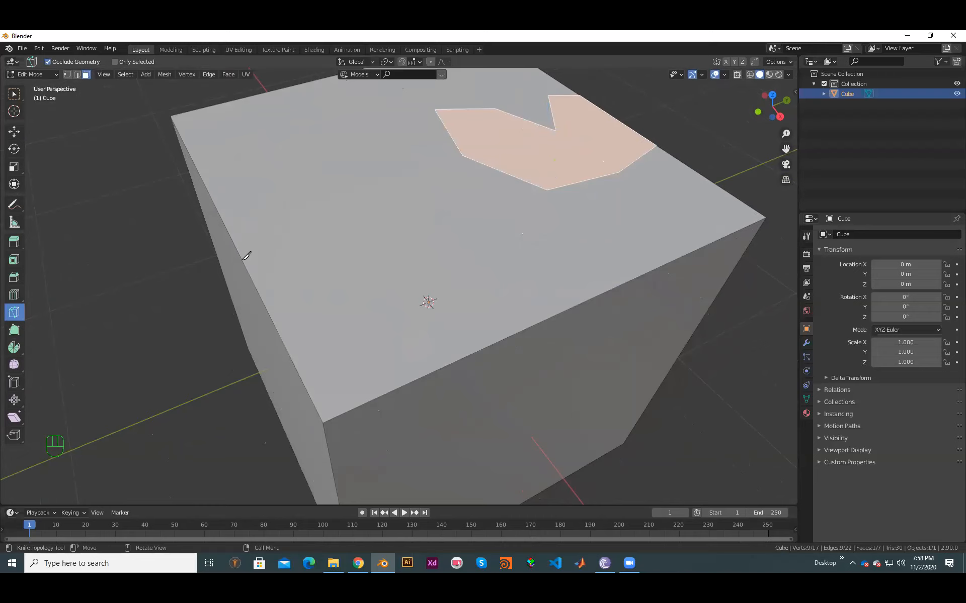
click(242, 260)
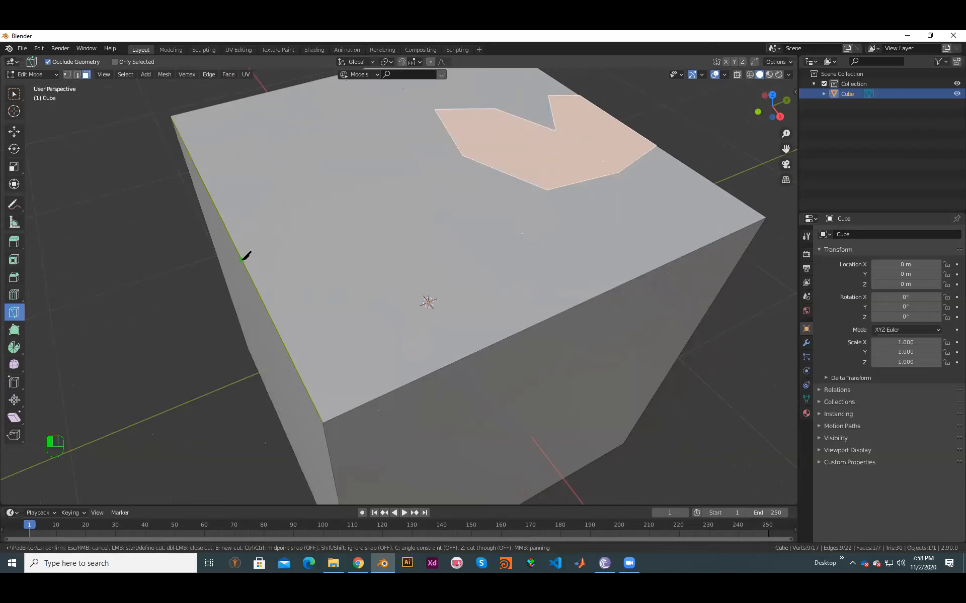
click(292, 216)
click(344, 279)
click(425, 221)
click(493, 230)
click(497, 307)
click(379, 304)
click(354, 408)
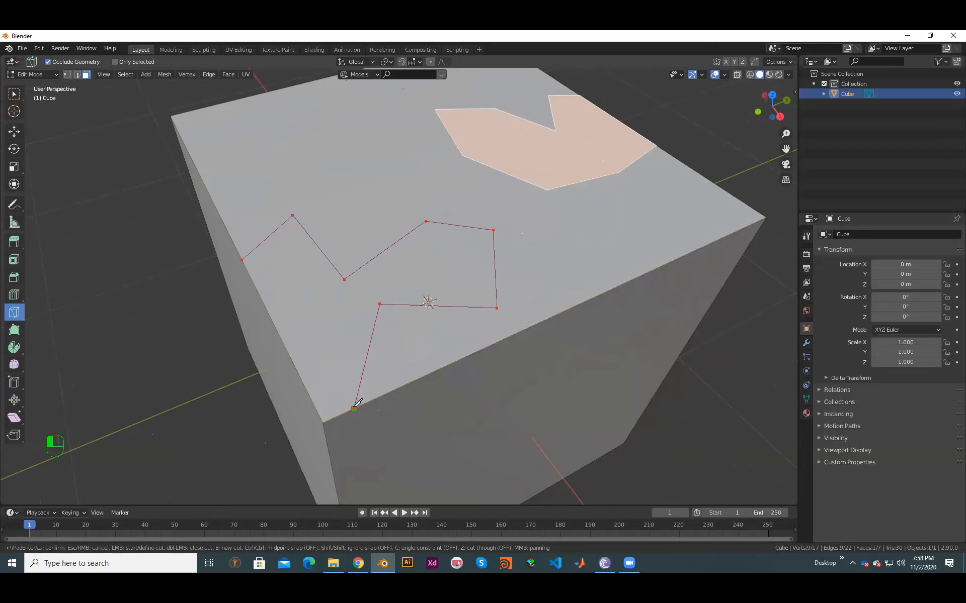
key(Return)
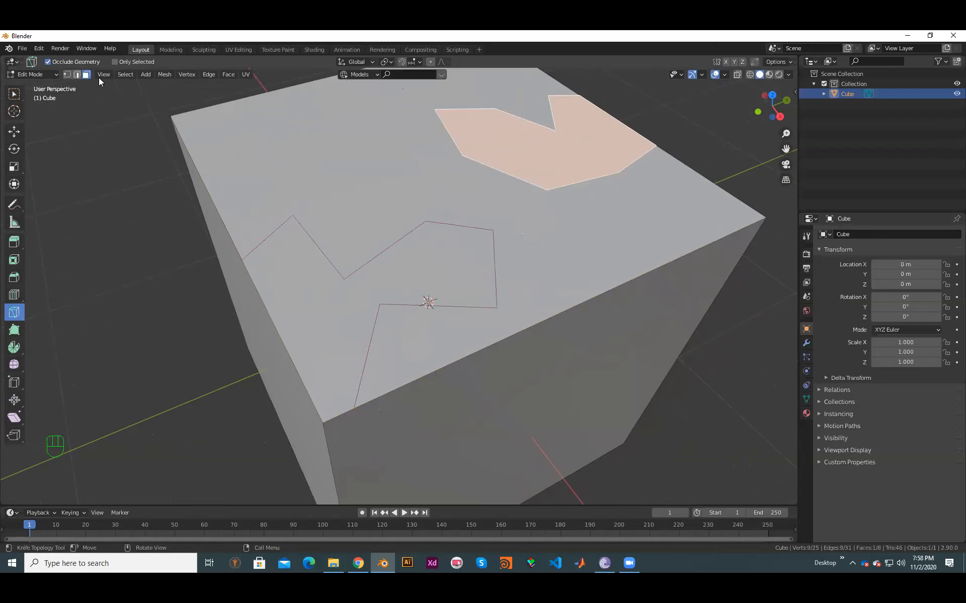
Step: Activate the Move tool and select the corner face inside the new knife-cut outline
click(16, 132)
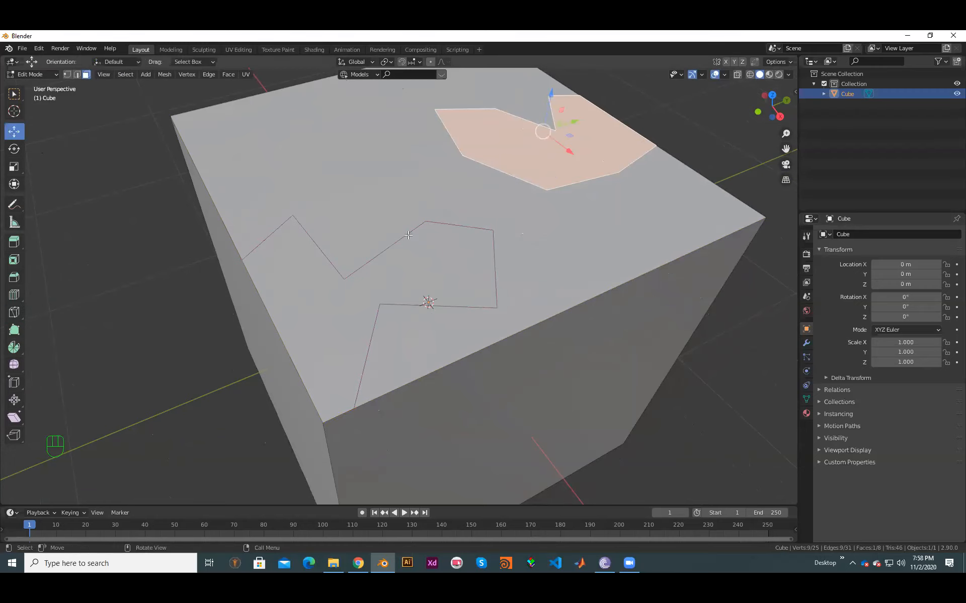
click(408, 231)
click(332, 261)
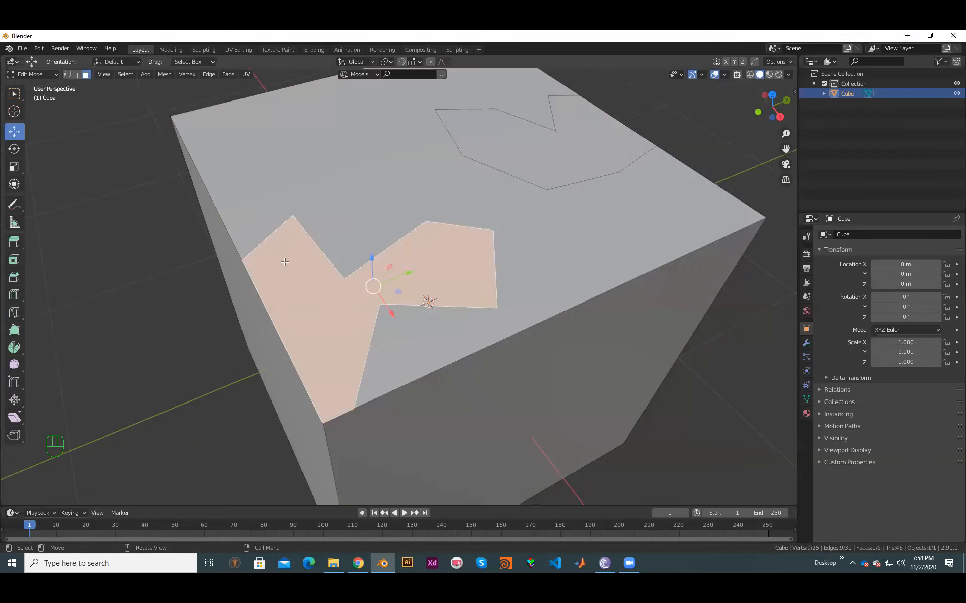
Step: Raise the knife-cut corner face slightly along the Z axis, and undo the move
middle_drag(404, 286, 385, 231)
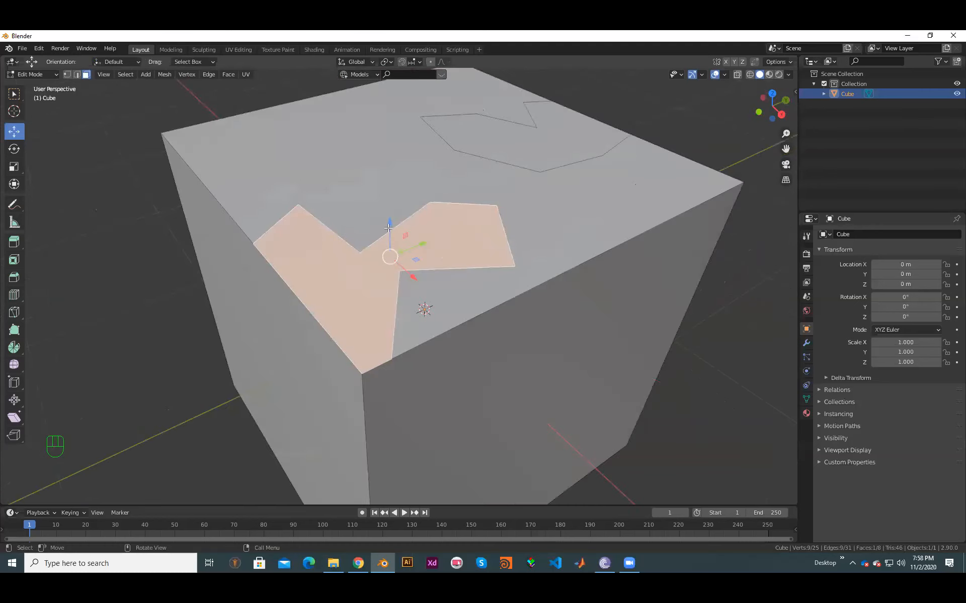
mouse_move(391, 225)
mouse_down()
mouse_move(392, 198)
mouse_move(388, 210)
mouse_up()
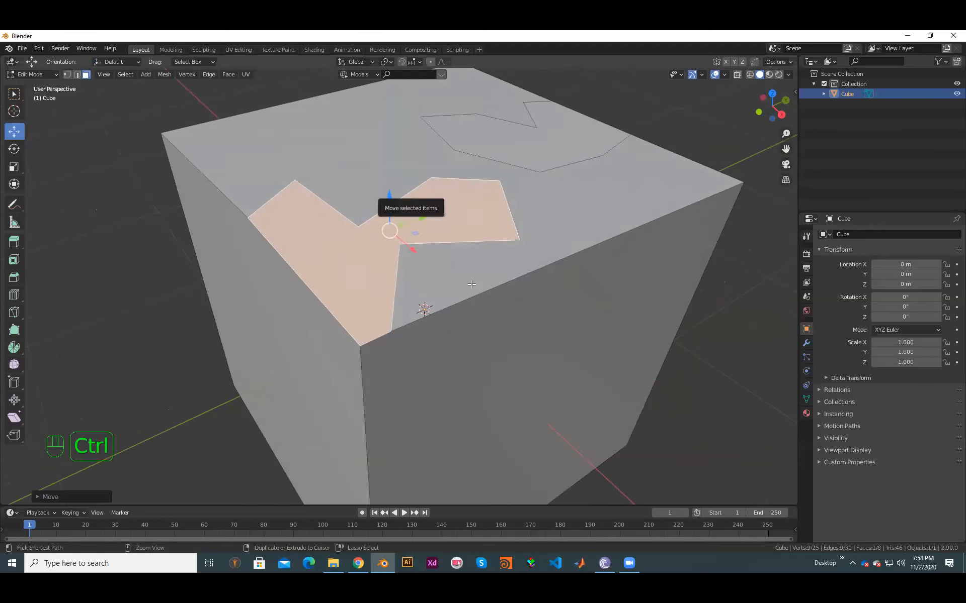
key(ctrl+z)
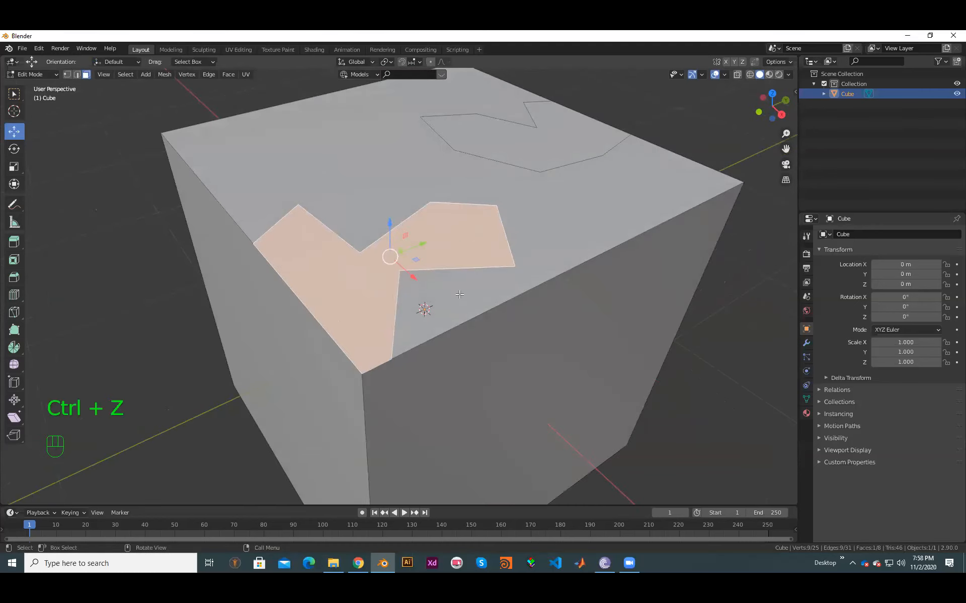
Step: Extrude the knife-cut corner face upward by a small amount
scroll(455, 291, down, 3)
scroll(452, 294, down, 2)
shift+middle_drag(460, 250, 468, 343)
scroll(437, 307, up, 2)
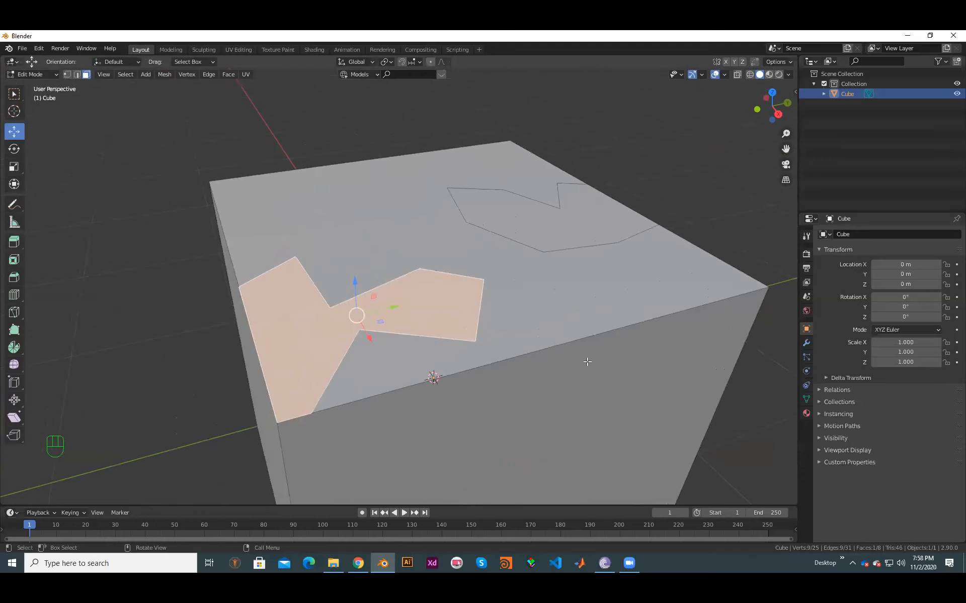
key(e)
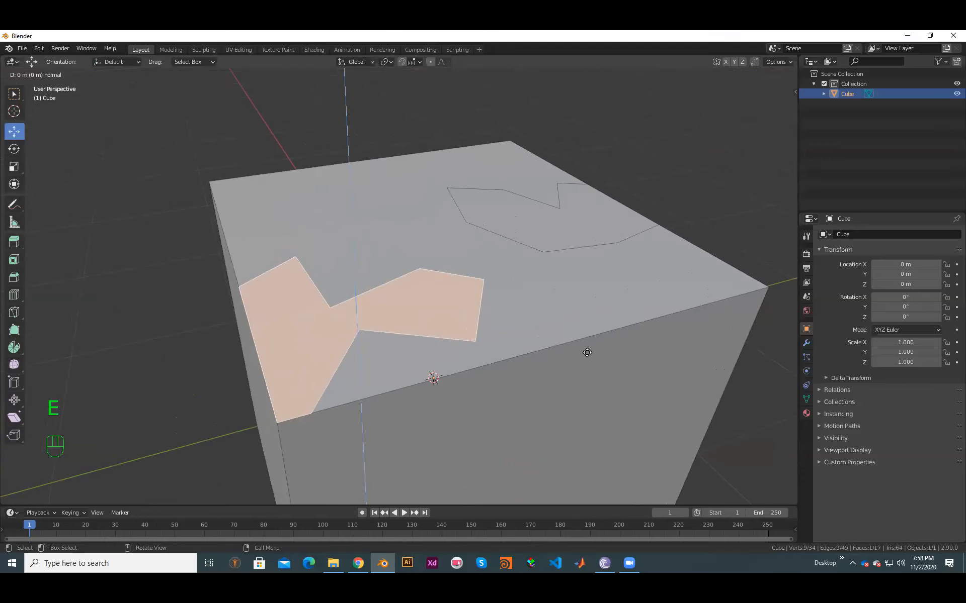
click(557, 331)
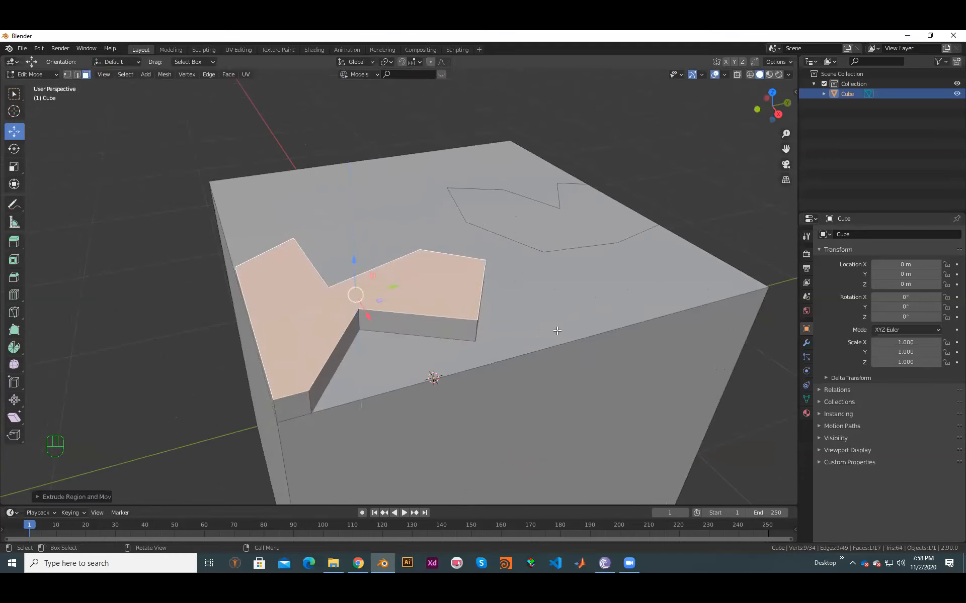
Step: Move the extruded corner face higher along the Z axis, and check the raised shape in Object Mode
key(Tab)
middle_drag(467, 358, 458, 319)
key(Tab)
scroll(387, 326, down, 2)
scroll(183, 164, up, 3)
scroll(274, 214, down, 2)
drag(275, 207, 269, 146)
middle_drag(350, 277, 320, 354)
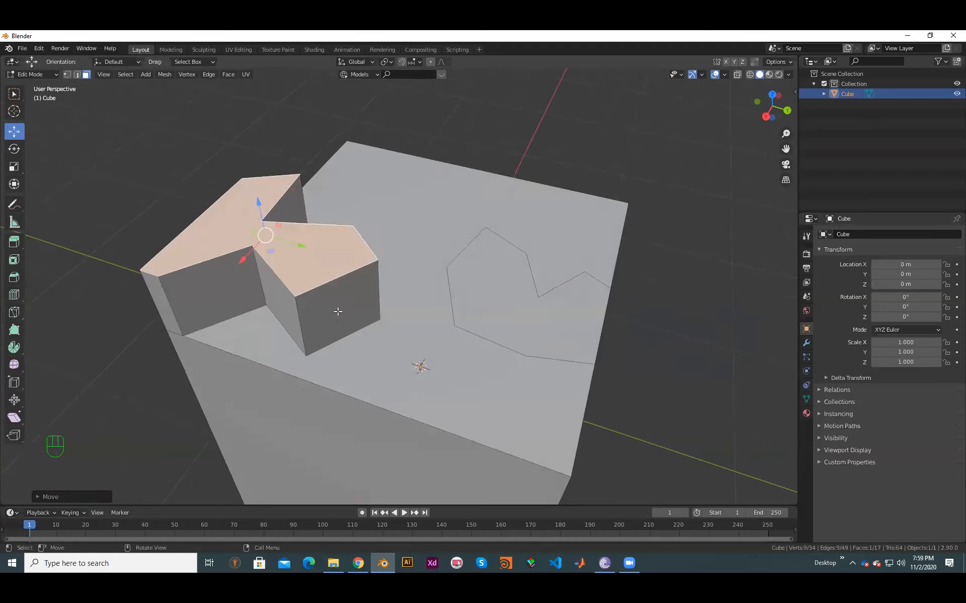
key(Tab)
middle_drag(451, 346, 422, 340)
Step: Undo the raising and the extrusion of the knife-cut corner face
key(ctrl+z)
key(ctrl+z)
key(ctrl+z)
key(ctrl+z)
key(ctrl+z)
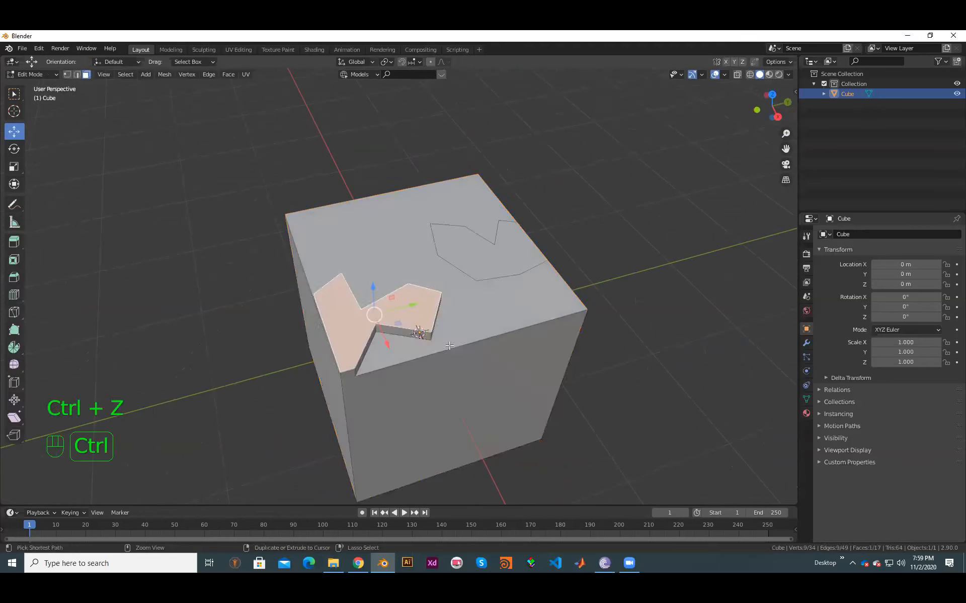
Step: Activate the Bisect tool and set up a front orthographic view of the cube
scroll(465, 353, up, 5)
shift+middle_drag(261, 347, 225, 330)
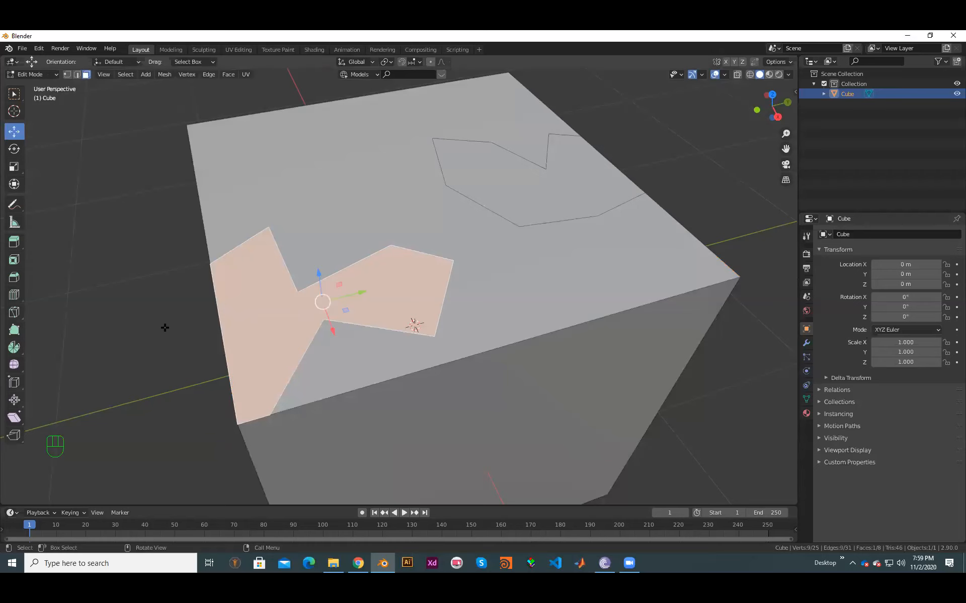
scroll(467, 375, down, 1)
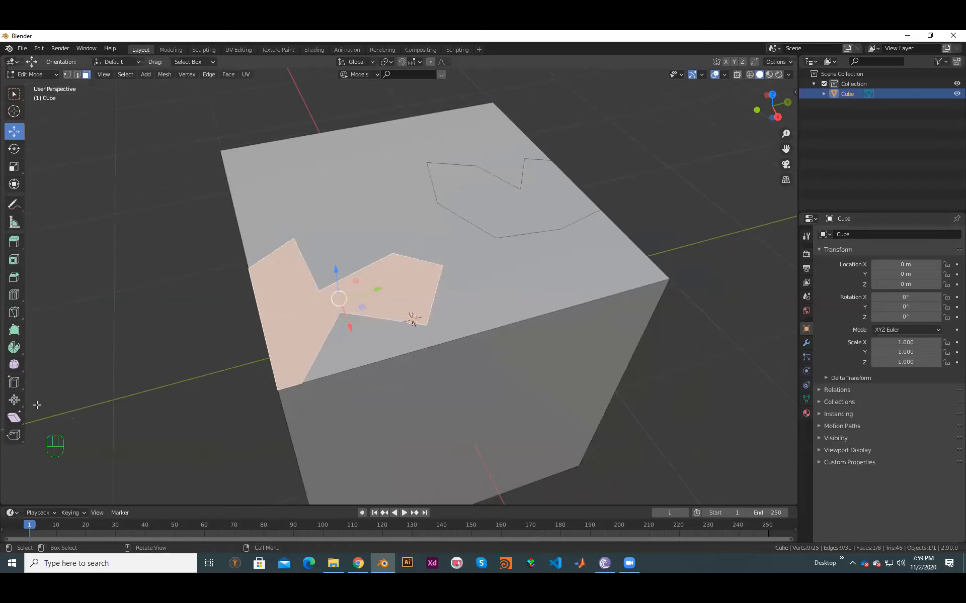
drag(15, 318, 63, 342)
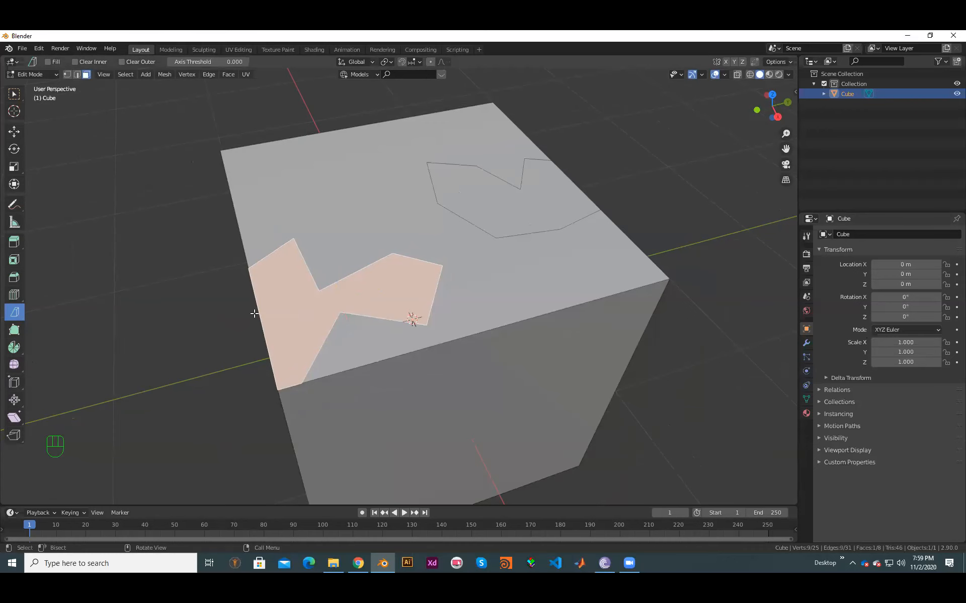
scroll(254, 313, down, 1)
key(KP_1)
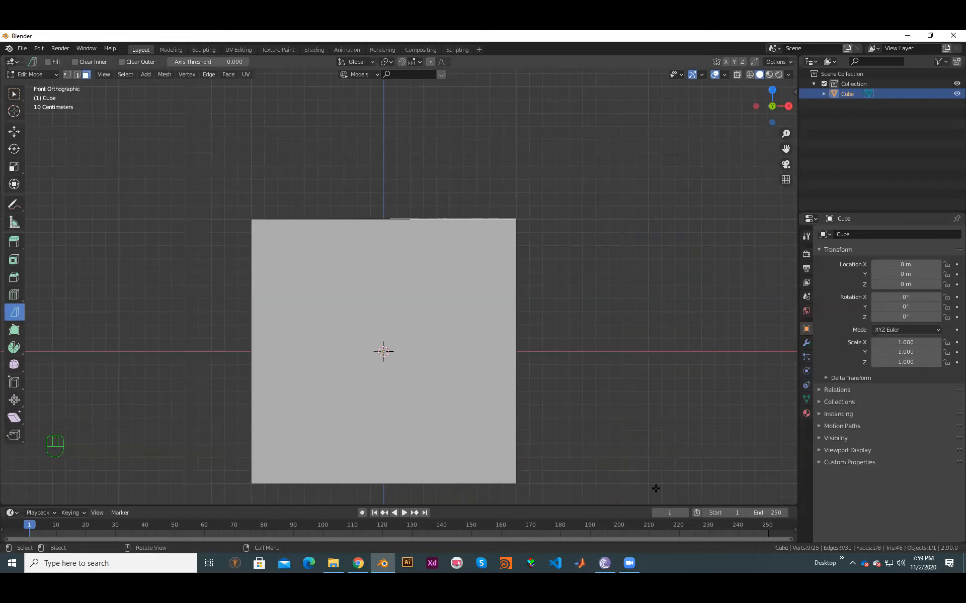
shift+drag(433, 334, 433, 334)
shift+middle_drag(433, 335, 420, 284)
drag(12, 311, 59, 338)
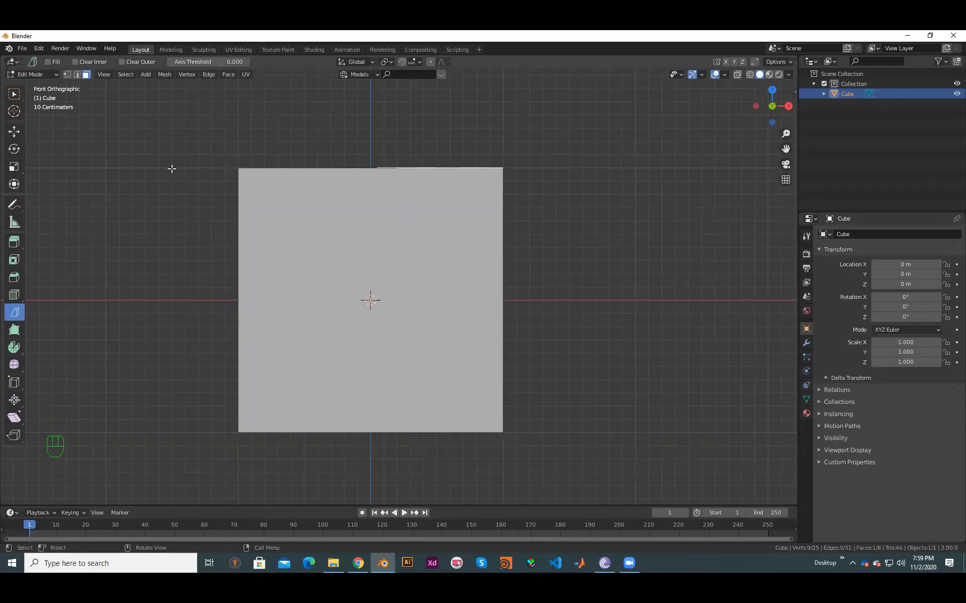
Step: Try to bisect the cube with a downward-sloping diagonal line across its front, and undo the attempt
drag(184, 178, 535, 363)
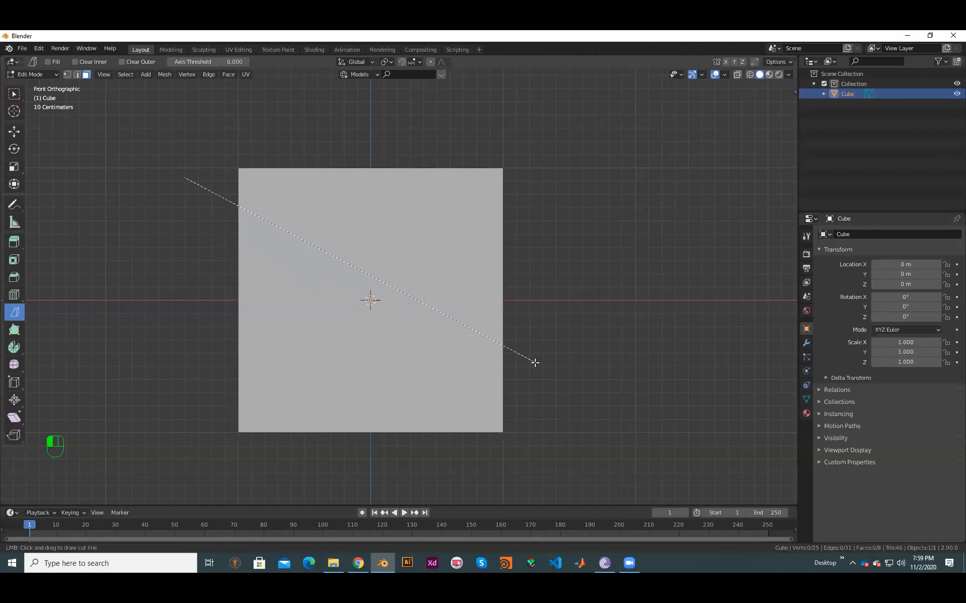
drag(534, 363, 535, 363)
mouse_move(205, 141)
mouse_down()
mouse_move(243, 201)
mouse_move(258, 198)
mouse_up()
key(ctrl+z)
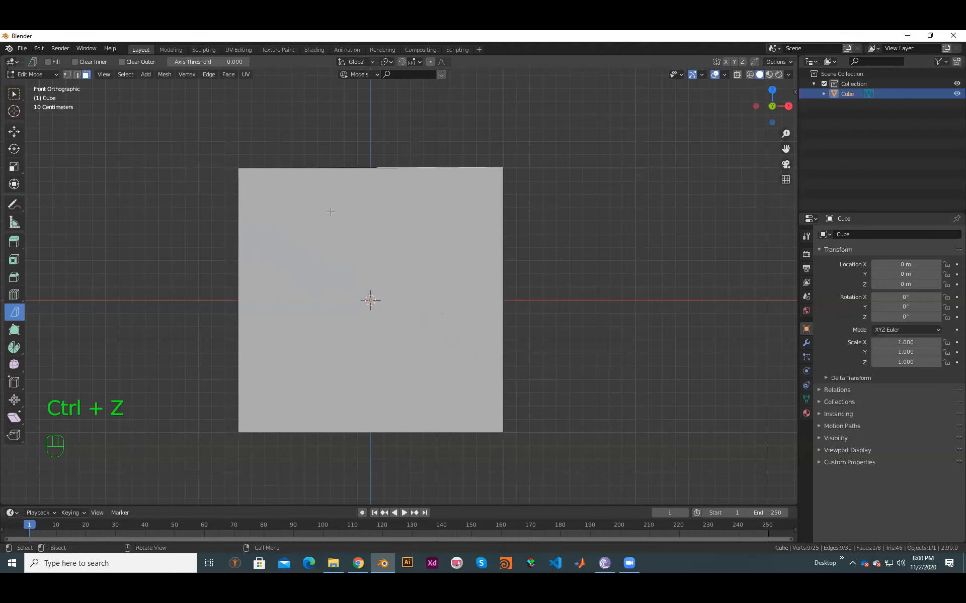
Step: Select the entire mesh, bisect it with a diagonal line across the front, and undo the cut
key(a)
drag(193, 175, 489, 318)
middle_drag(489, 318, 457, 271)
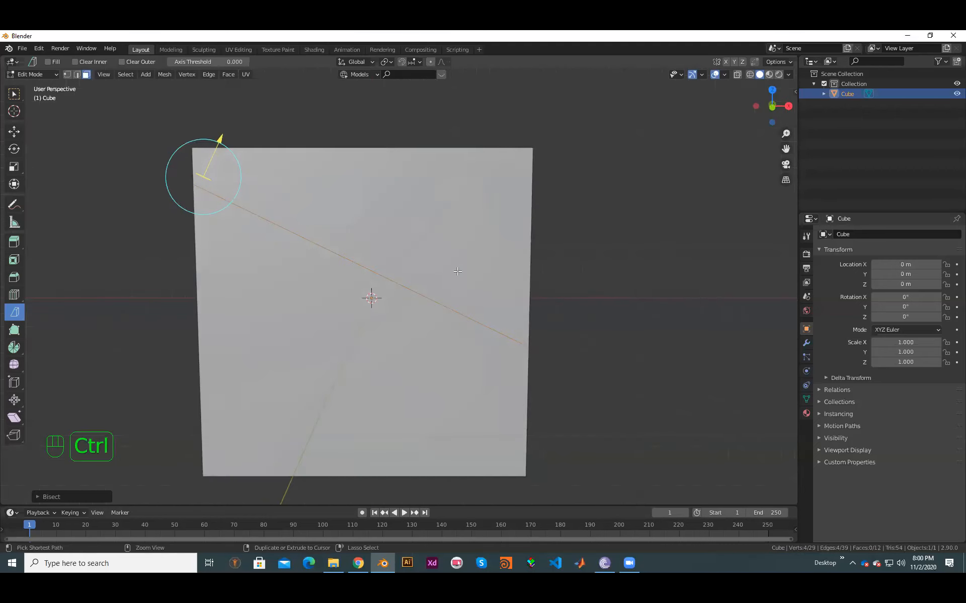
key(ctrl+z)
key(KP_1)
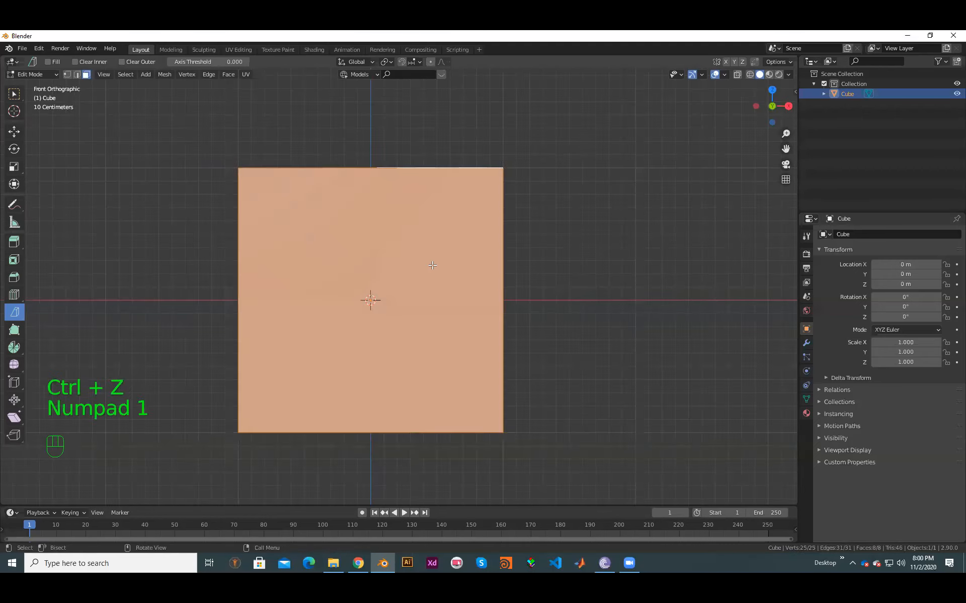
Step: Select all of the cube's geometry again and return to the front orthographic view
scroll(503, 297, down, 2)
middle_drag(509, 338, 576, 287)
click(573, 284)
key(a)
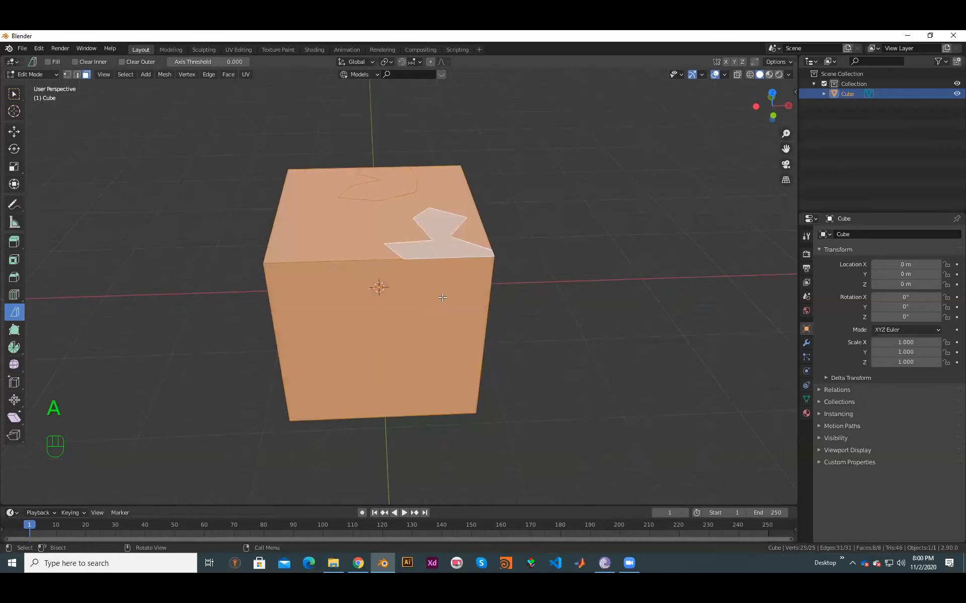
key(KP_1)
scroll(219, 288, up, 1)
shift+middle_drag(220, 288, 299, 285)
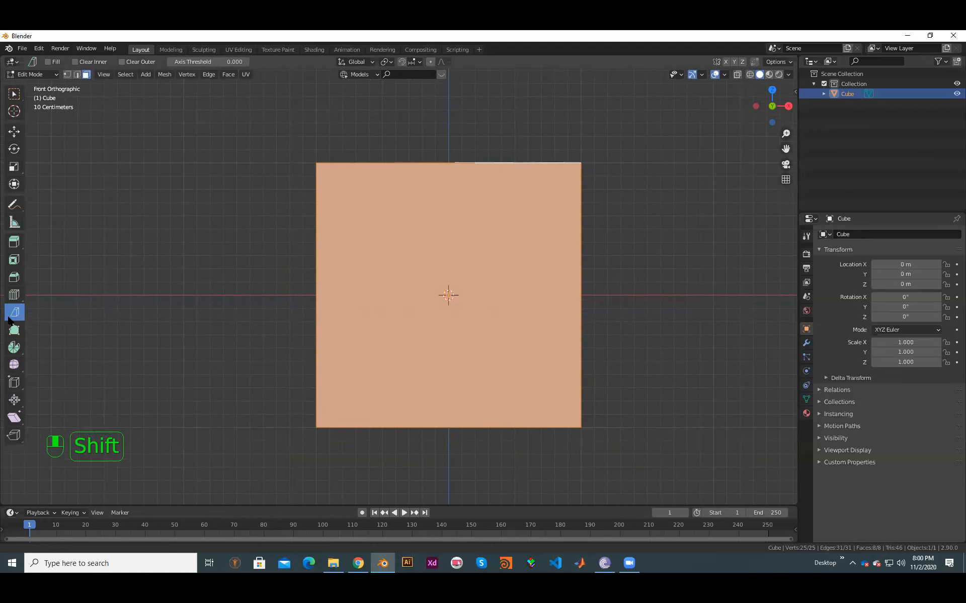
Step: Bisect the whole cube along a diagonal sloping down across its front, and inspect the cut from an angled perspective
drag(14, 311, 66, 338)
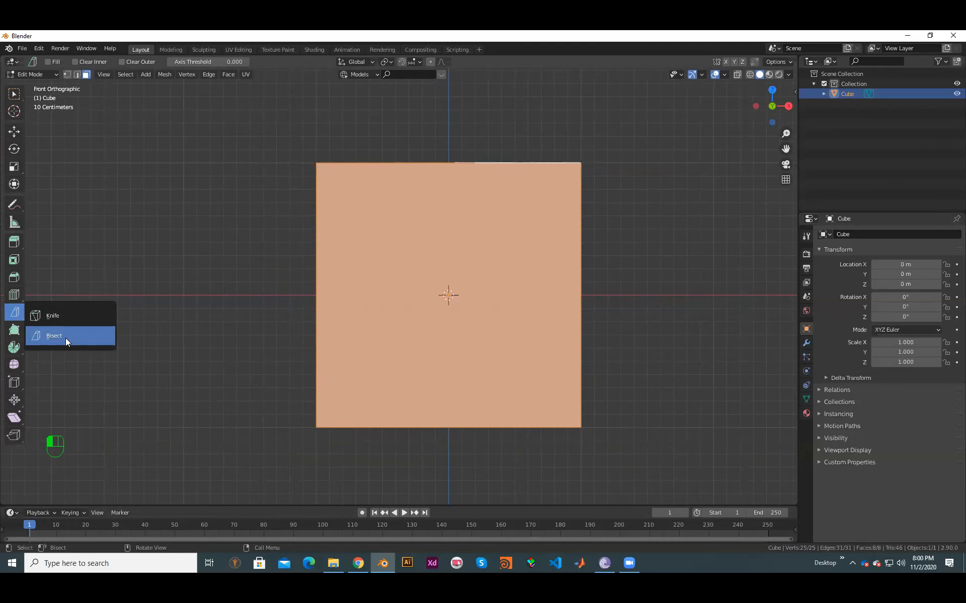
drag(267, 171, 627, 340)
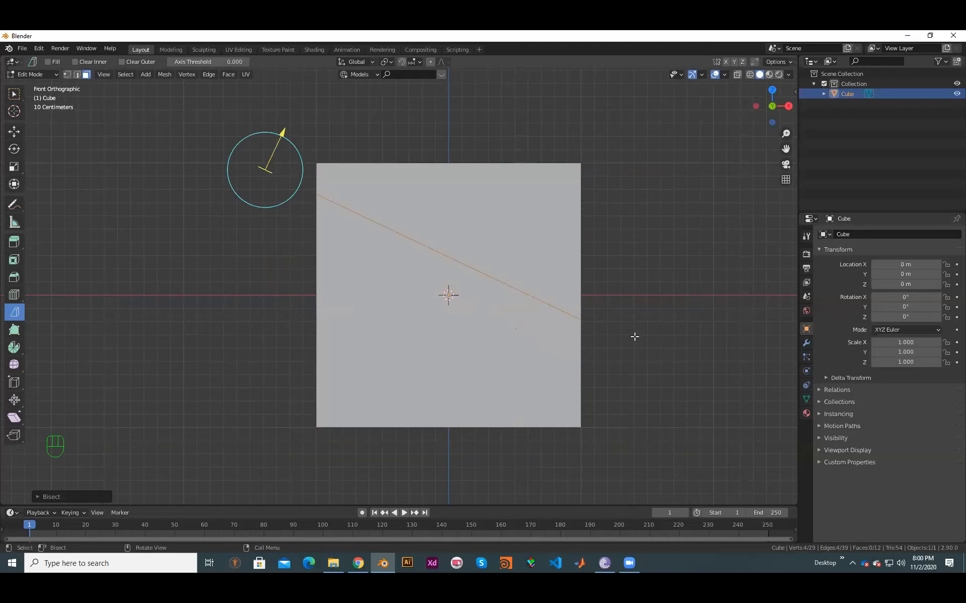
middle_drag(448, 264, 589, 318)
middle_drag(294, 187, 303, 189)
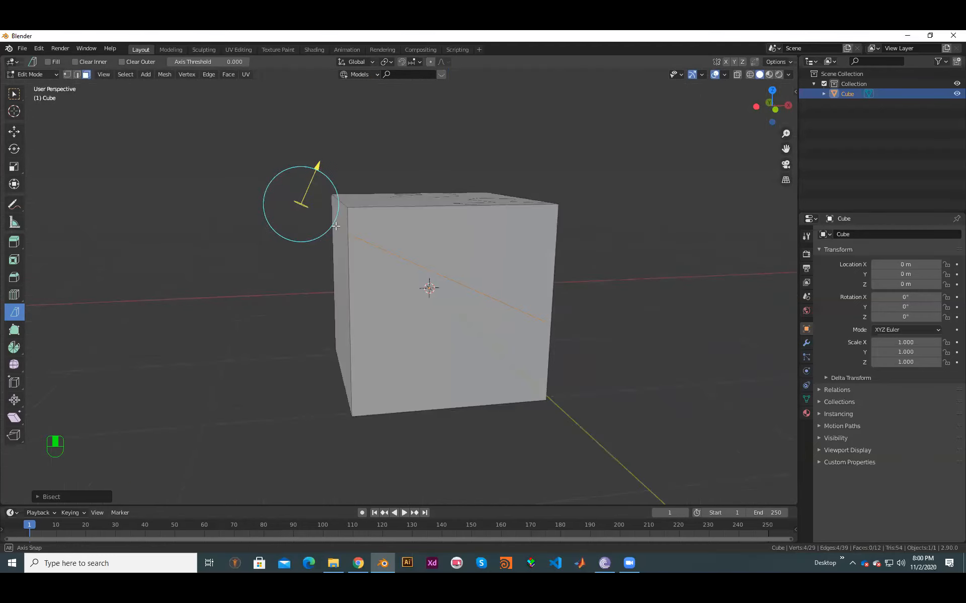
scroll(362, 234, up, 2)
mouse_move(330, 229)
middle_down()
mouse_move(386, 246)
mouse_move(340, 232)
middle_up()
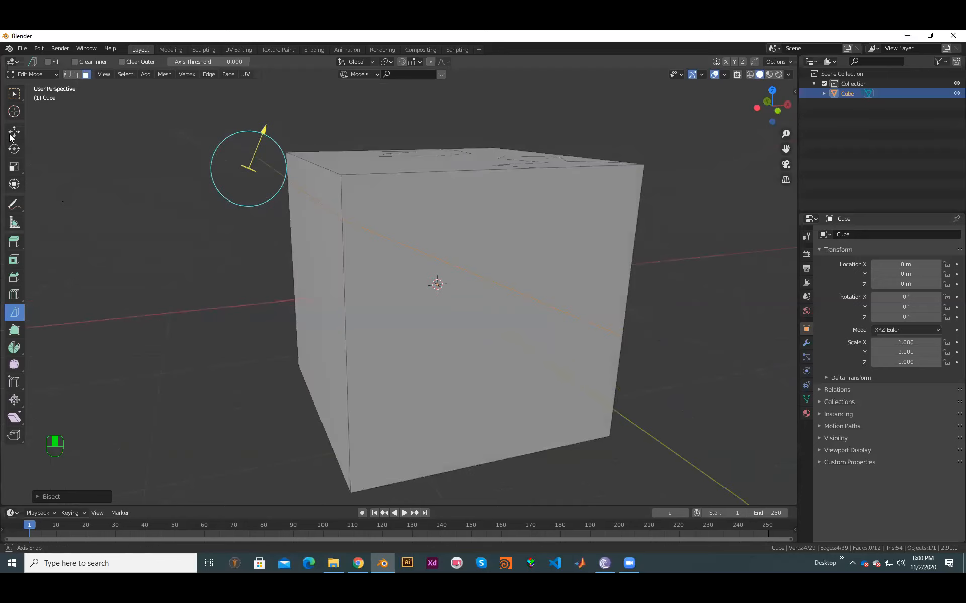
Step: Activate the Move tool, and check the bisected cube in Object Mode before returning to Edit Mode
click(11, 136)
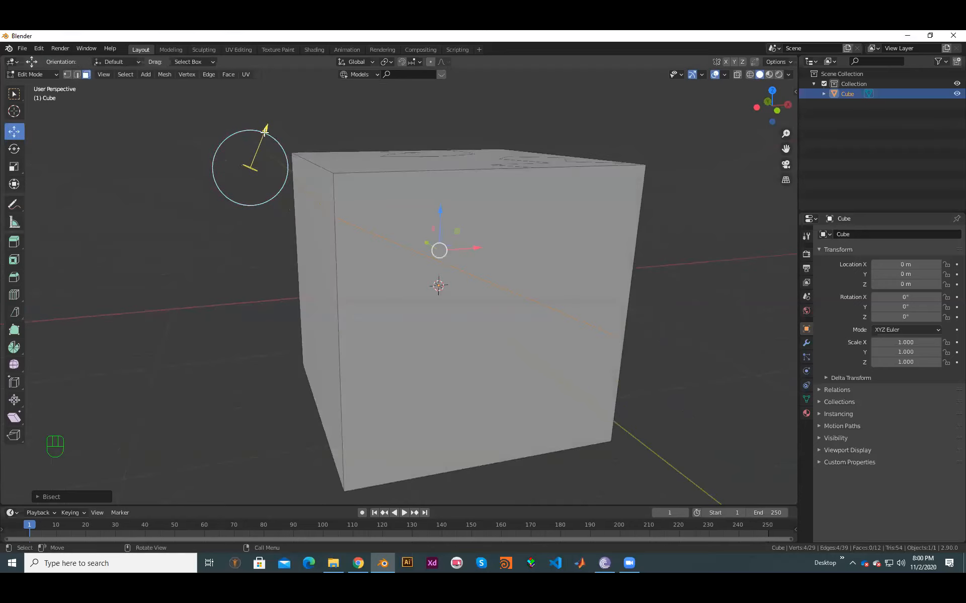
key(Delete)
key(Tab)
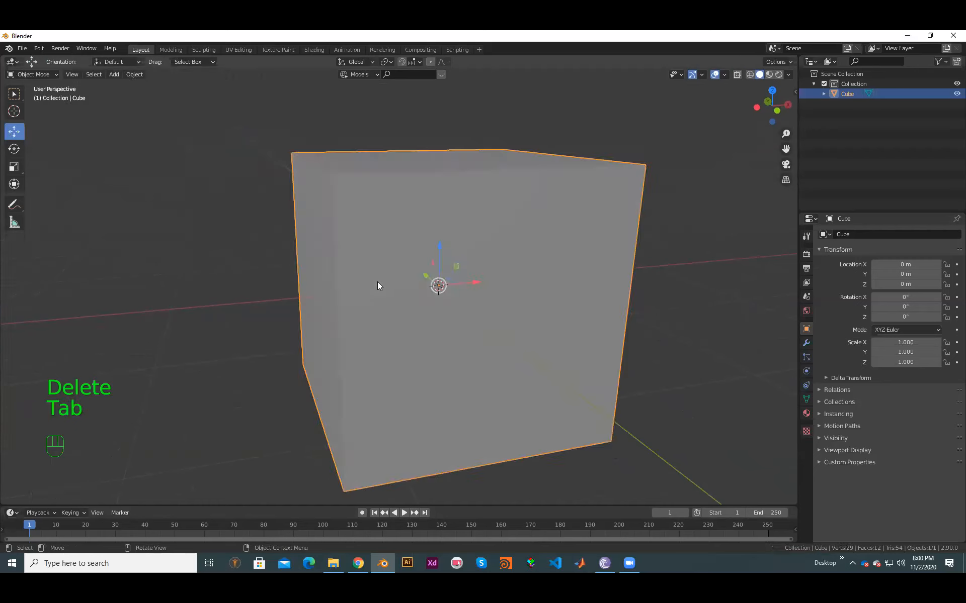
key(Tab)
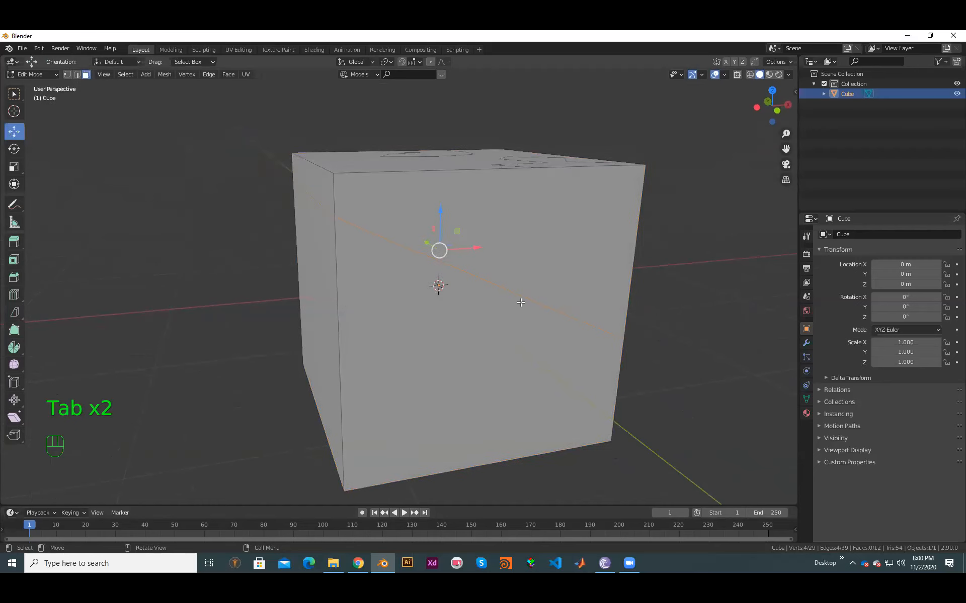
Step: Examine the diagonal bisect cut around the cube from angled perspectives and the front orthographic view
middle_drag(559, 320, 528, 375)
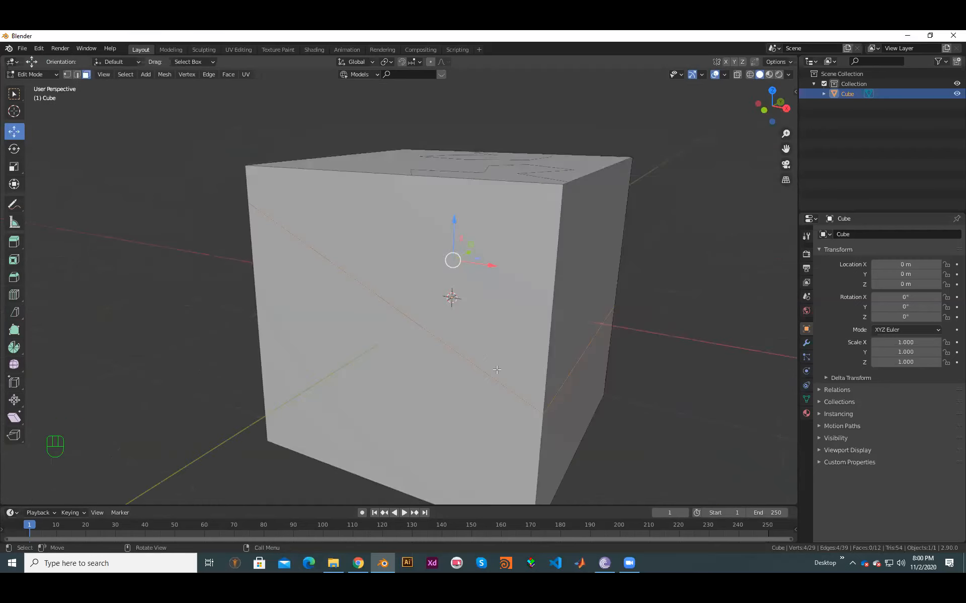
middle_drag(405, 364, 374, 219)
key(KP_1)
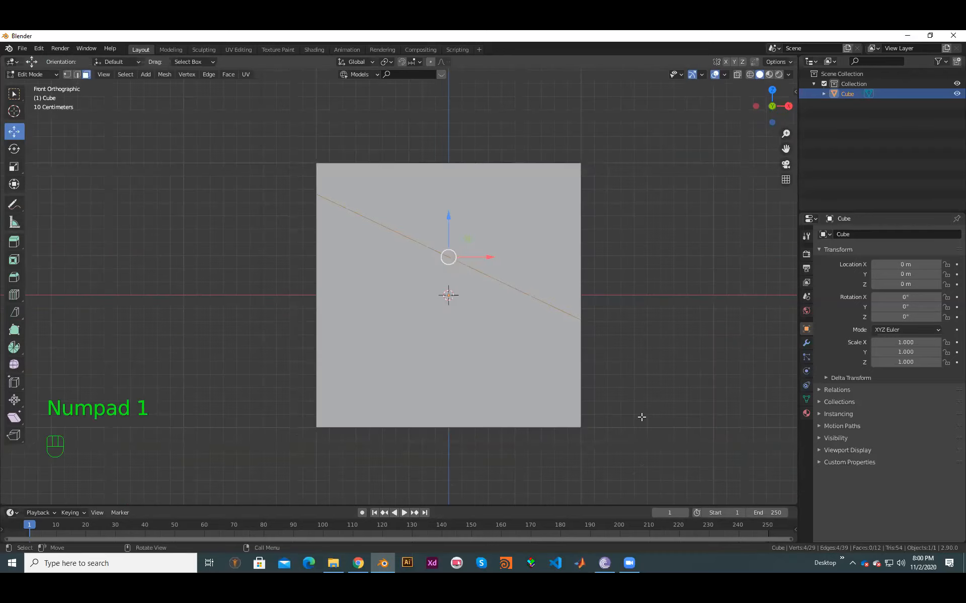
middle_drag(524, 397, 691, 391)
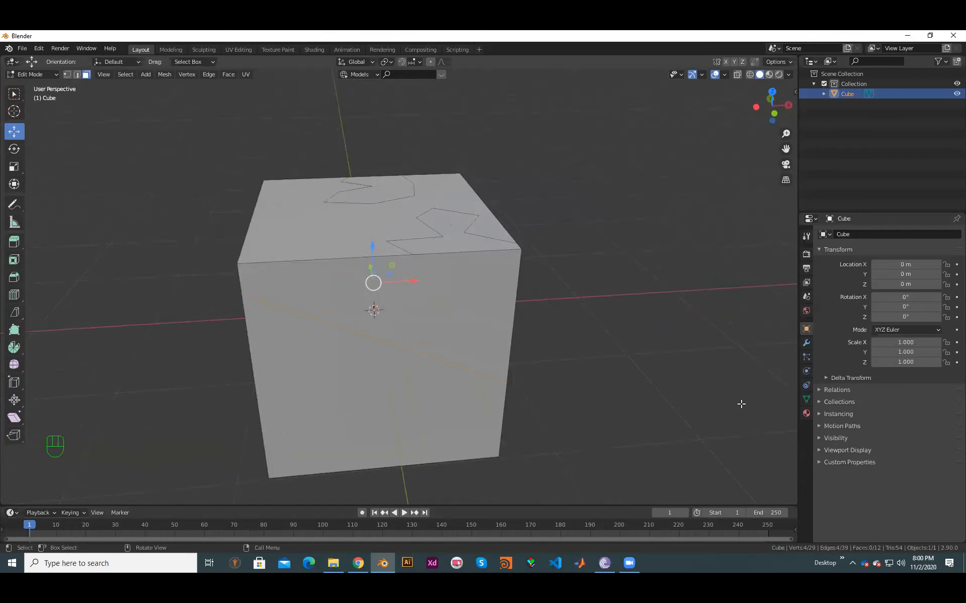
shift+middle_drag(782, 428, 785, 428)
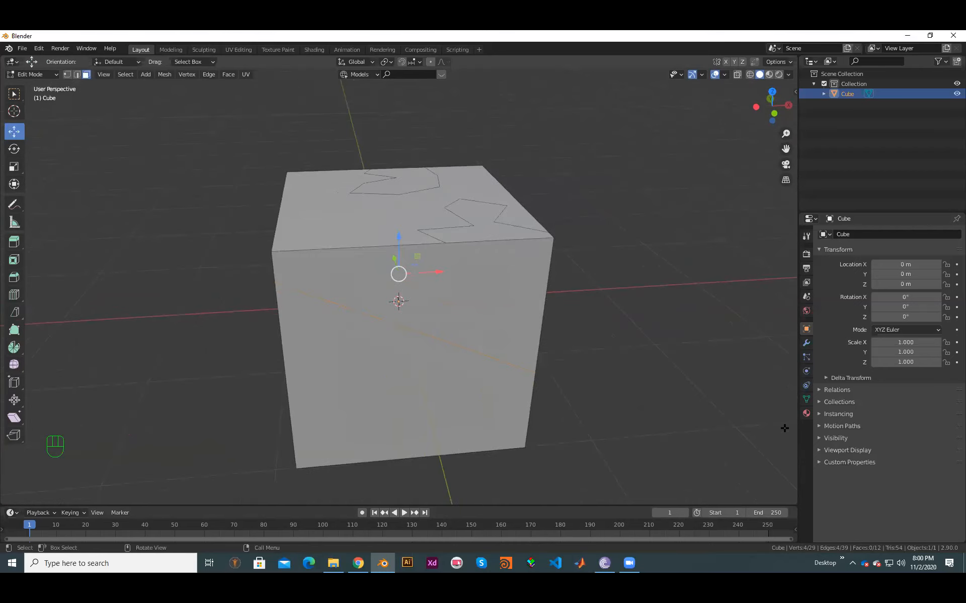
click(866, 492)
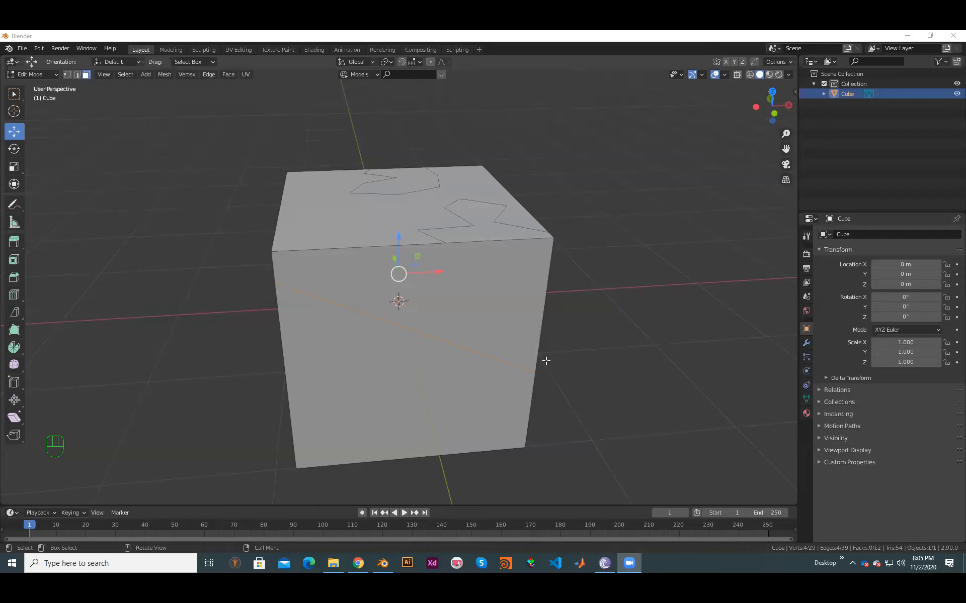
Step: Leave Edit Mode, delete the bisected cube, and add a new cube mesh in its place
key(Tab)
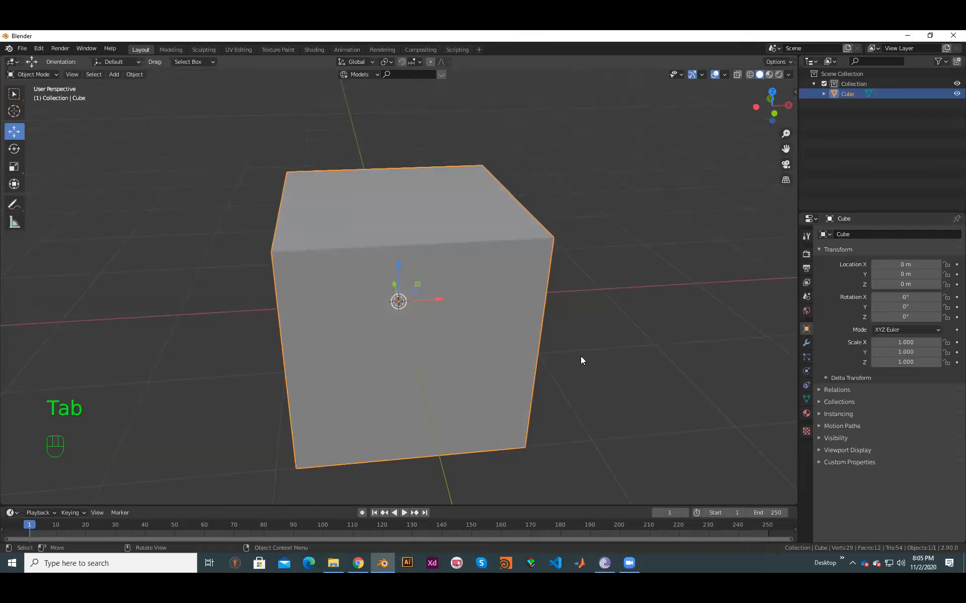
scroll(538, 354, down, 3)
key(x)
click(483, 346)
key(shift+a)
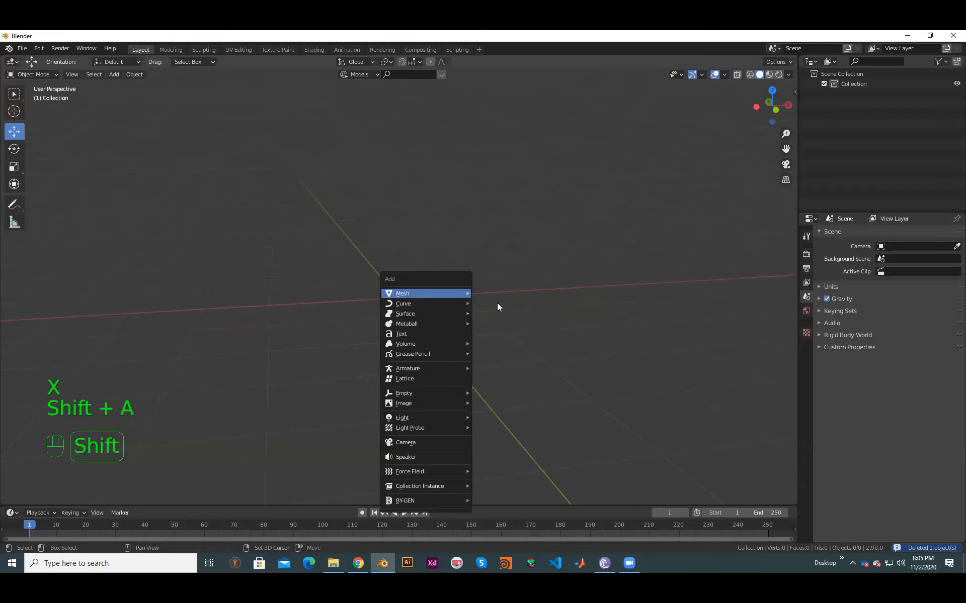
click(497, 323)
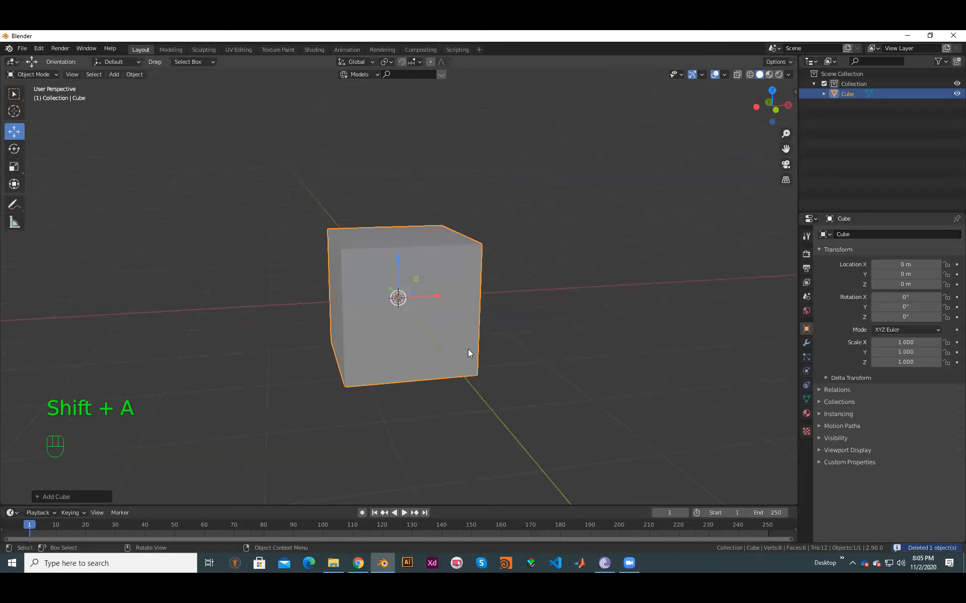
Step: View the new cube in front orthographic projection and enter Edit Mode on it
key(KP_1)
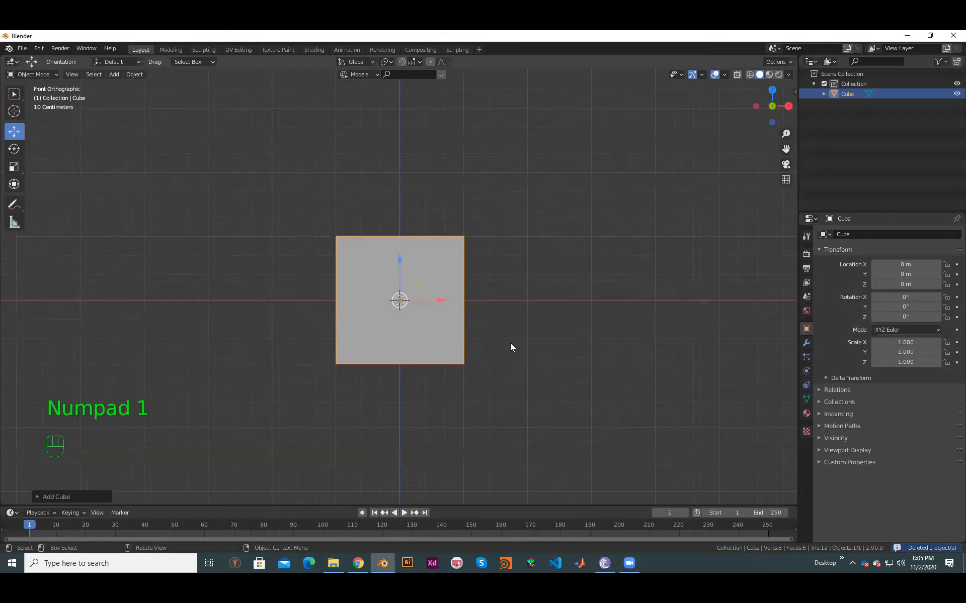
scroll(509, 343, up, 4)
middle_drag(459, 356, 397, 302)
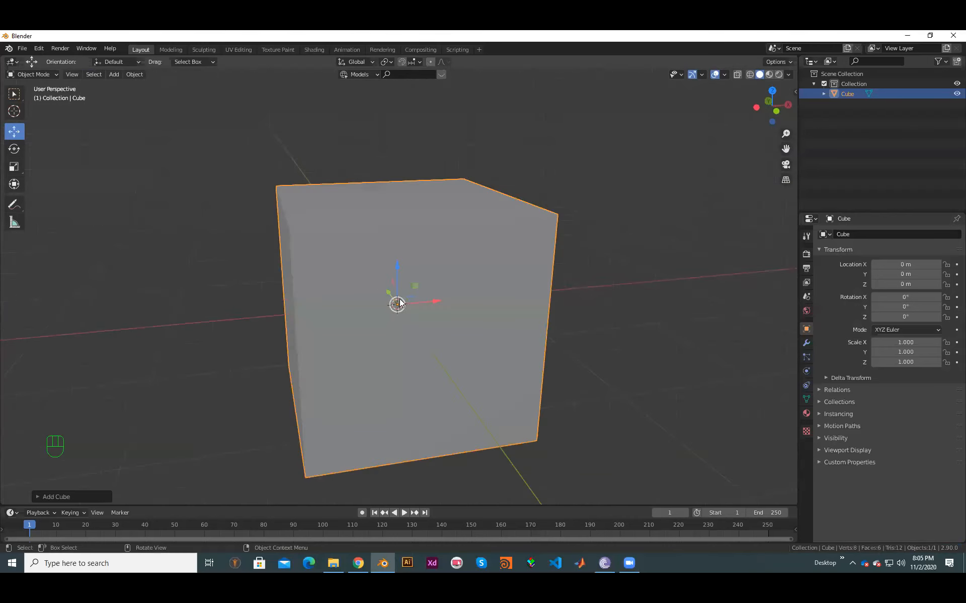
scroll(426, 307, down, 2)
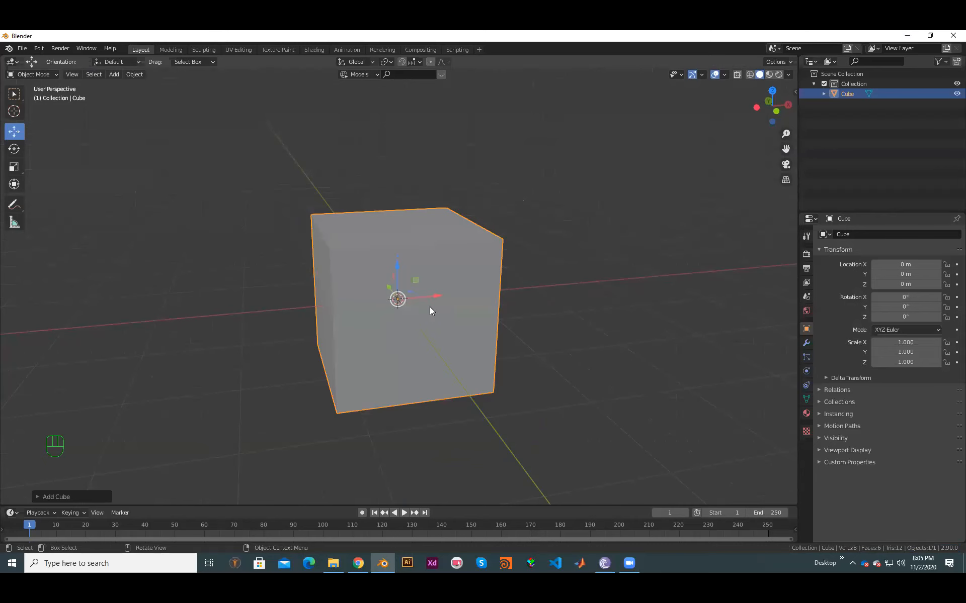
key(KP_1)
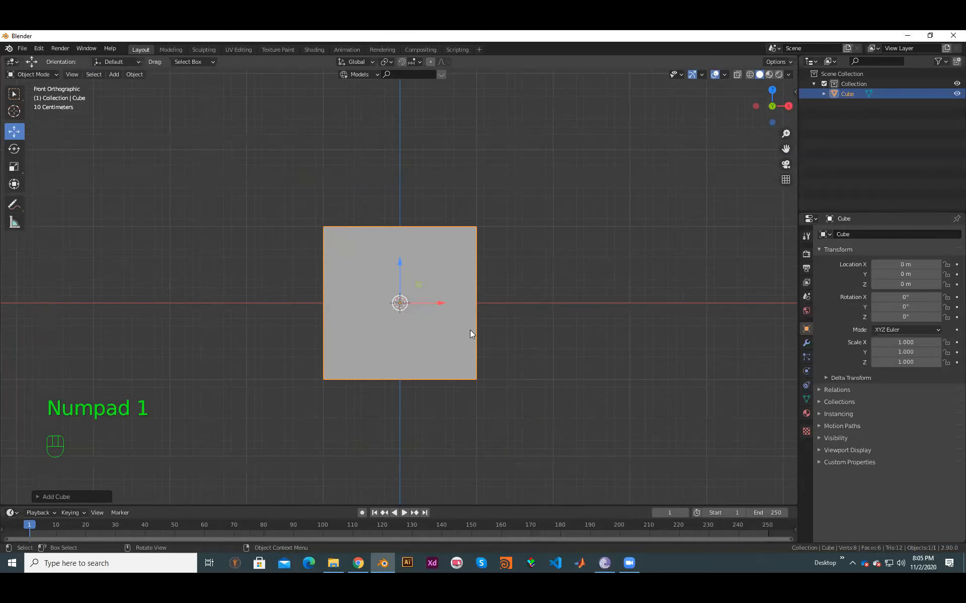
scroll(531, 308, up, 1)
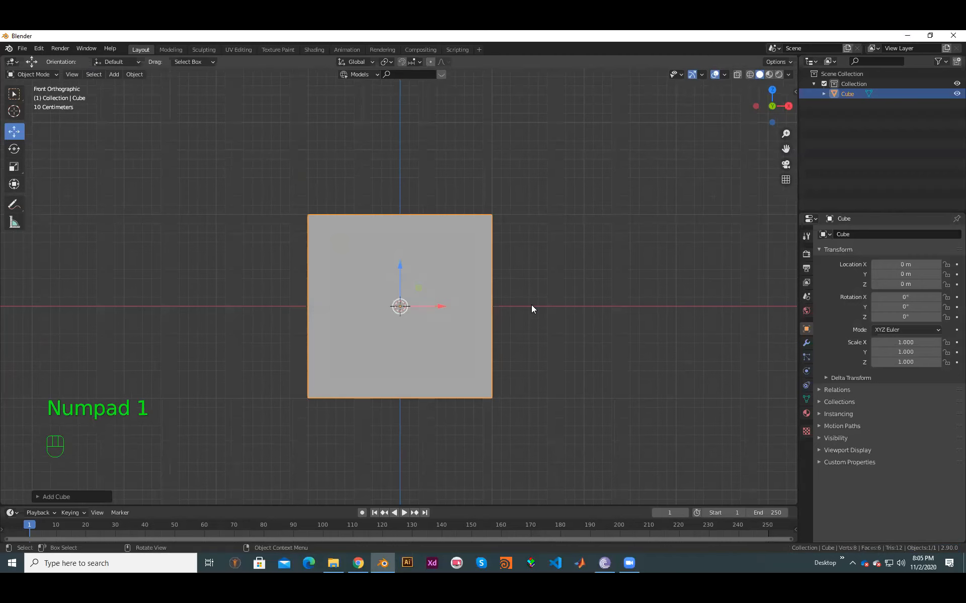
scroll(496, 294, up, 1)
shift+middle_drag(20, 432, 47, 398)
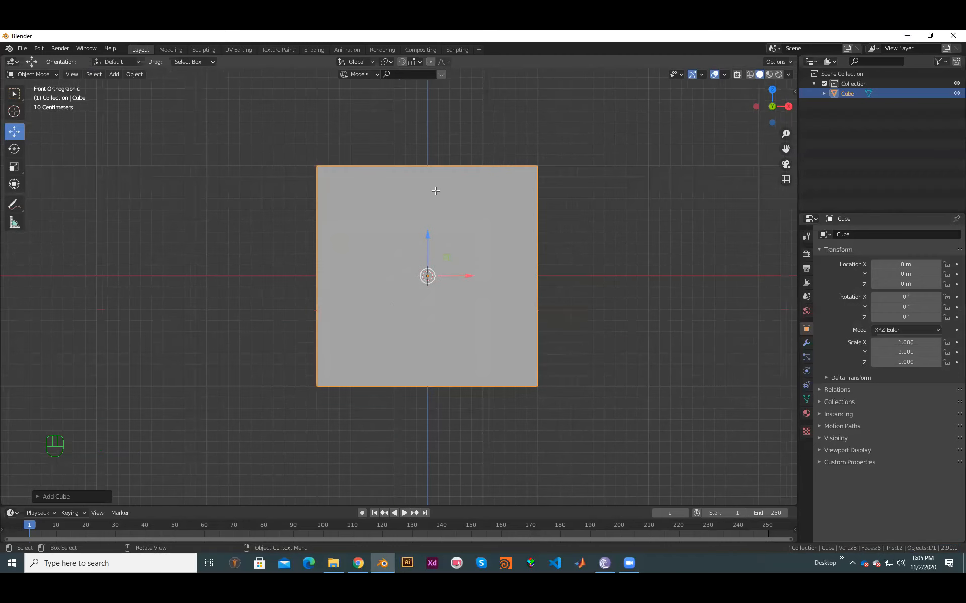
key(Tab)
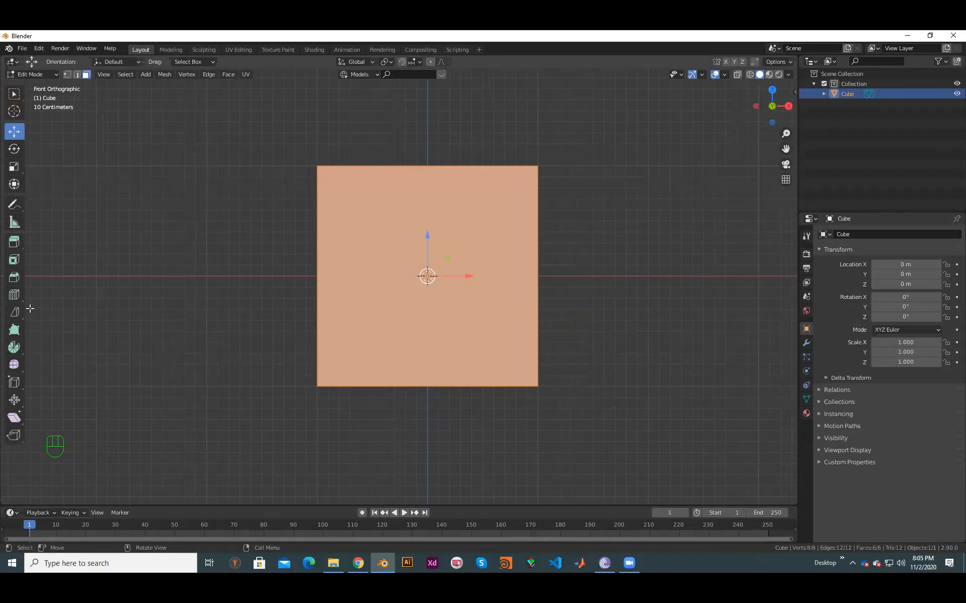
scroll(37, 376, up, 1)
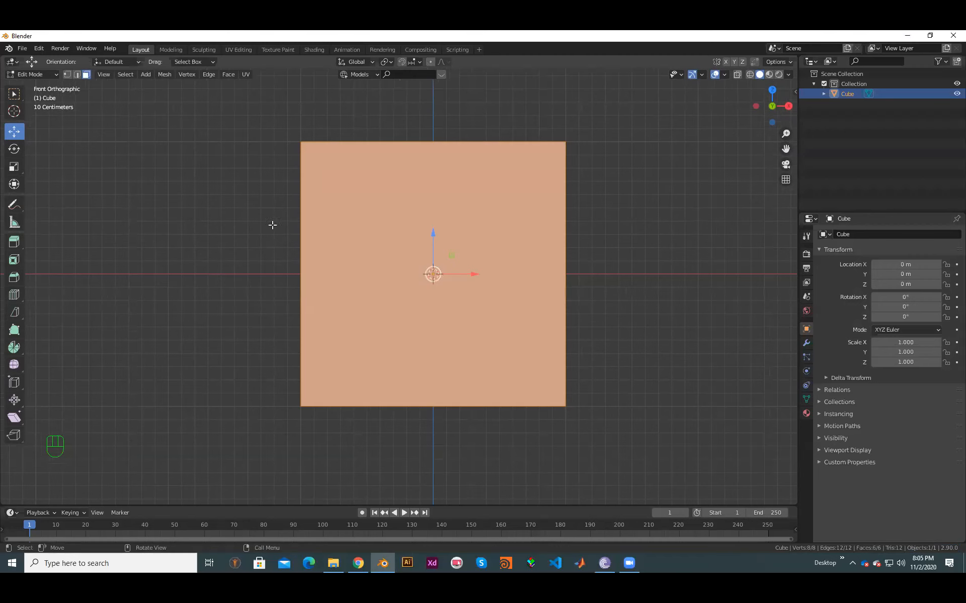
shift+middle_drag(27, 322, 6, 348)
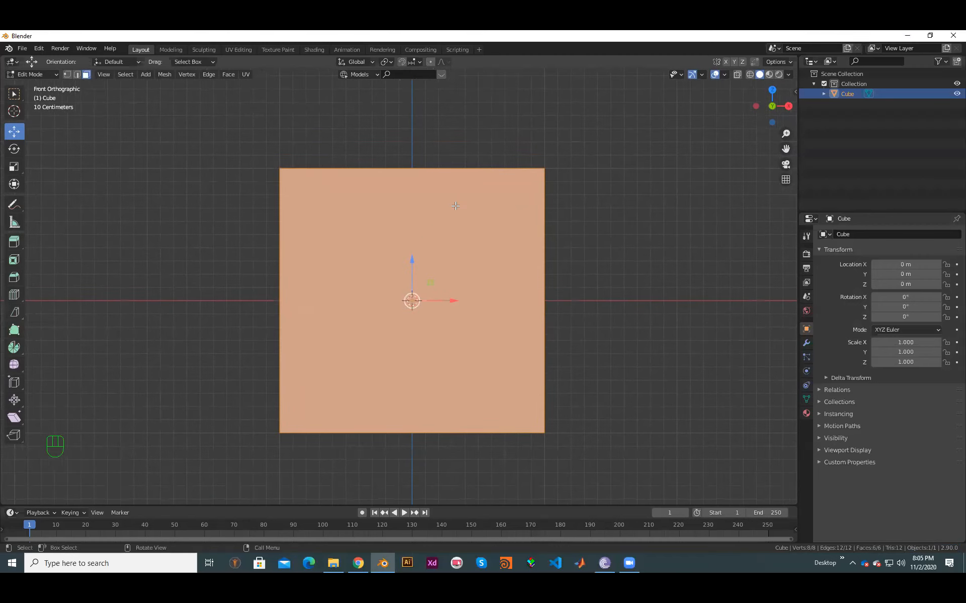
Step: Clear the mesh selection, select all of the cube's geometry again, and return to the front orthographic view
scroll(599, 258, down, 3)
mouse_move(599, 258)
middle_down()
mouse_move(491, 192)
mouse_move(602, 252)
middle_up()
click(597, 246)
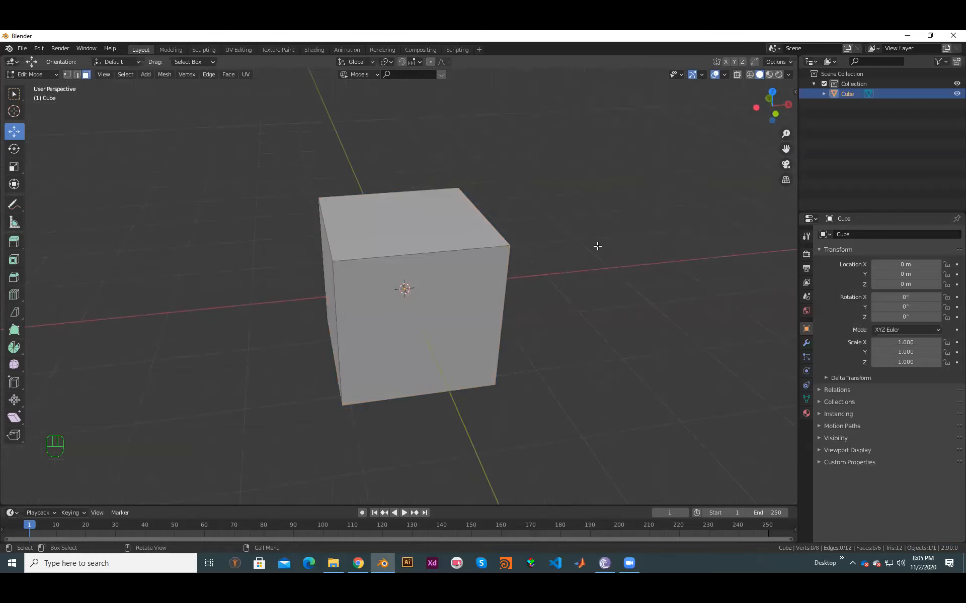
key(a)
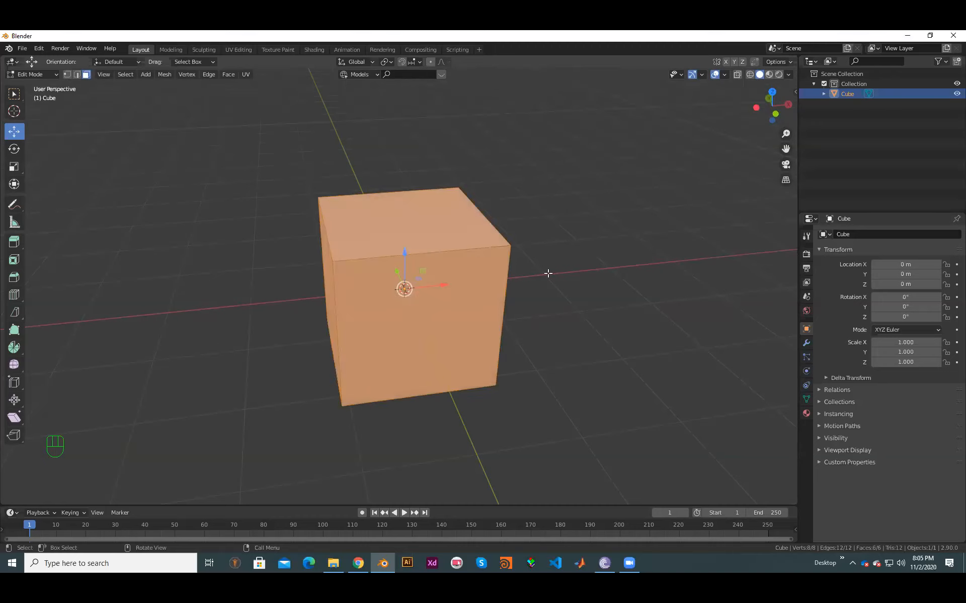
key(KP_1)
scroll(62, 171, up, 4)
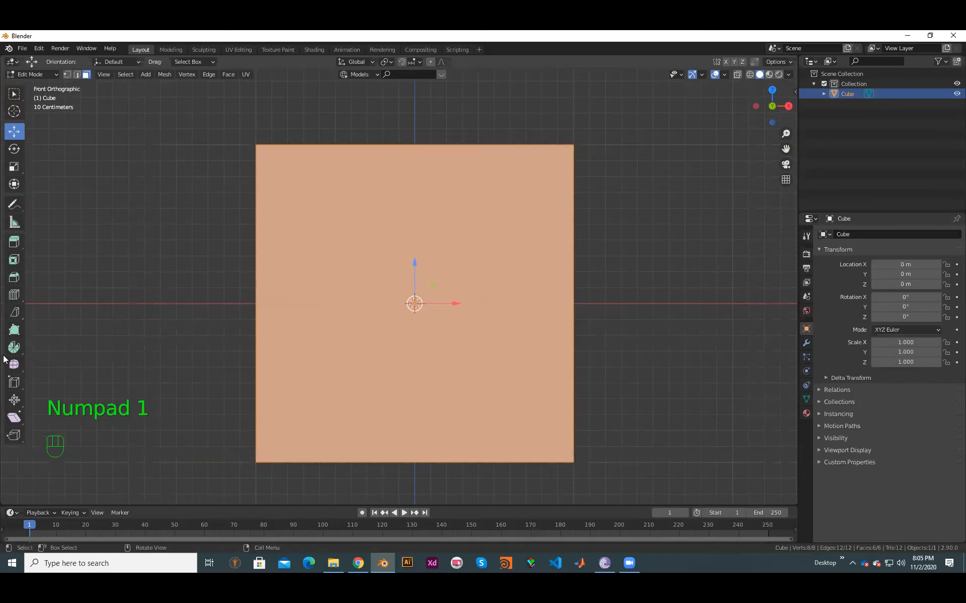
scroll(8, 355, down, 2)
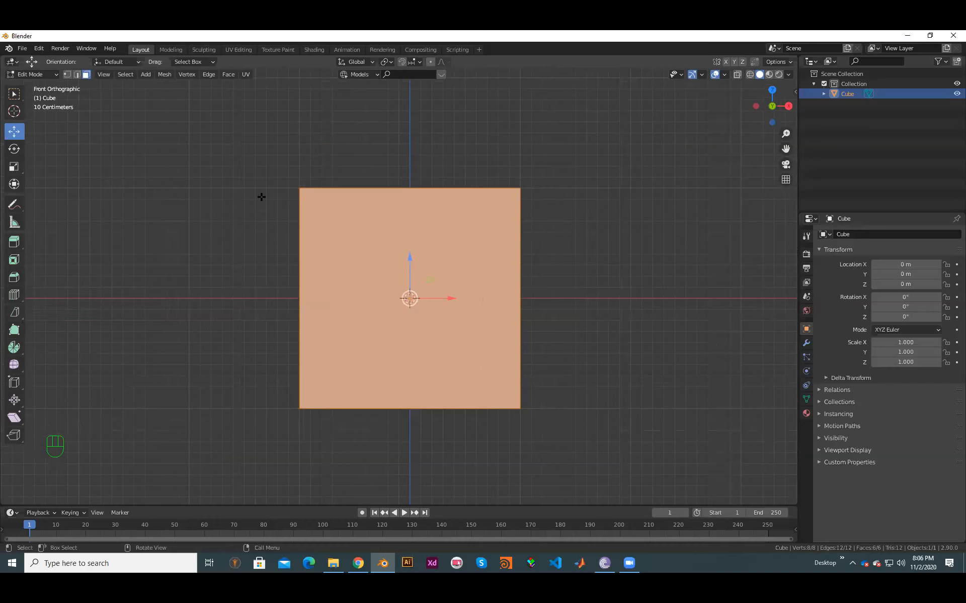
Step: Select only the cube's front face and bisect it with a diagonal line sloping down across it
drag(266, 206, 323, 248)
click(14, 312)
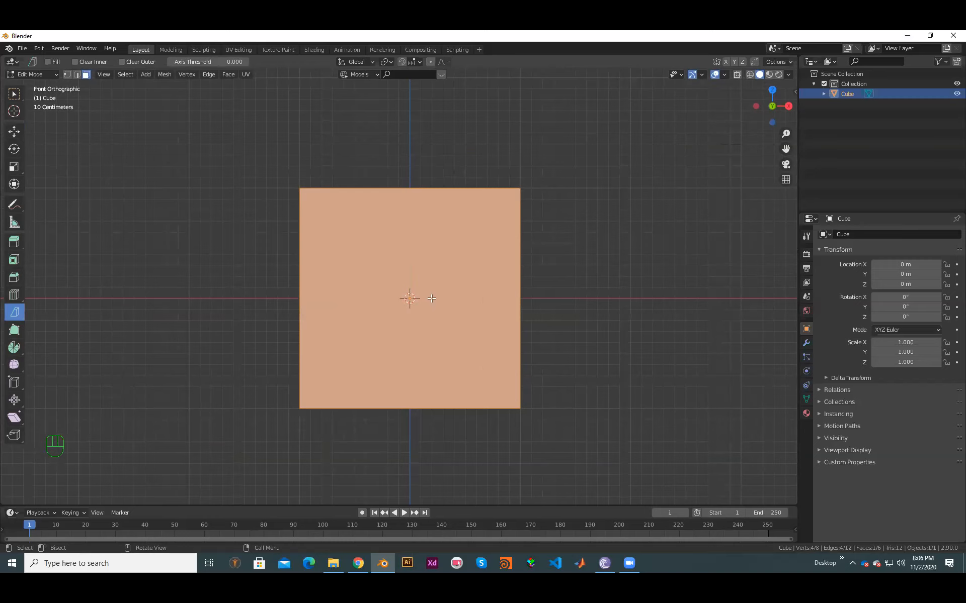
drag(264, 202, 582, 345)
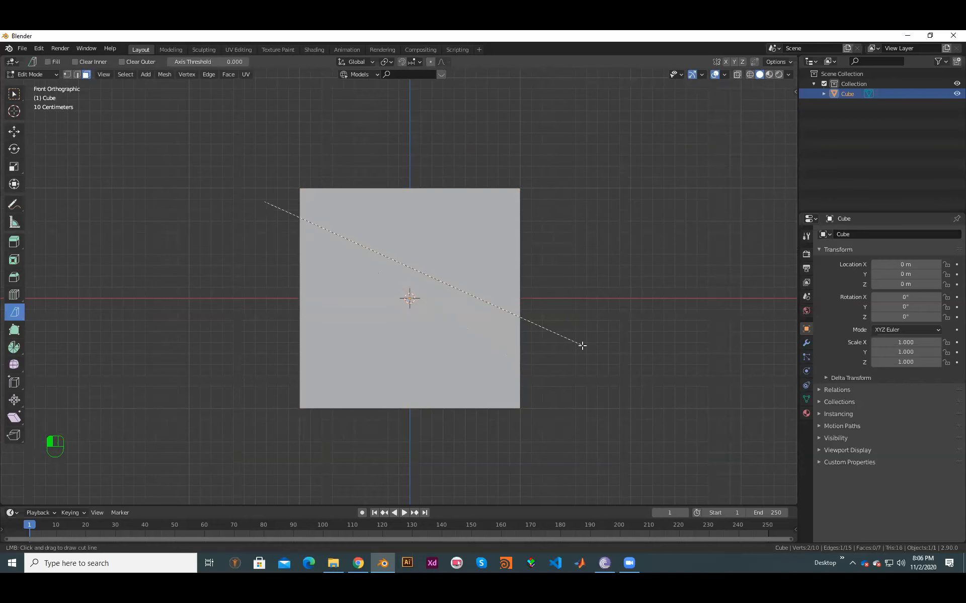
drag(582, 346, 582, 345)
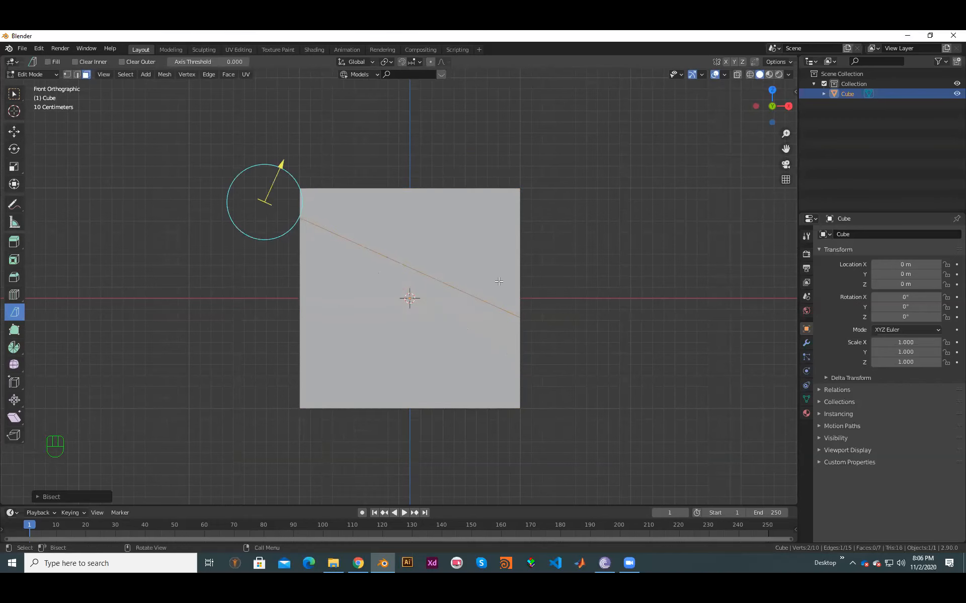
Step: Switch the front orthographic view to wireframe shading and examine the bisect line across the face
mouse_move(497, 308)
middle_down()
mouse_move(573, 308)
mouse_move(390, 269)
mouse_move(485, 297)
middle_up()
key(KP_1)
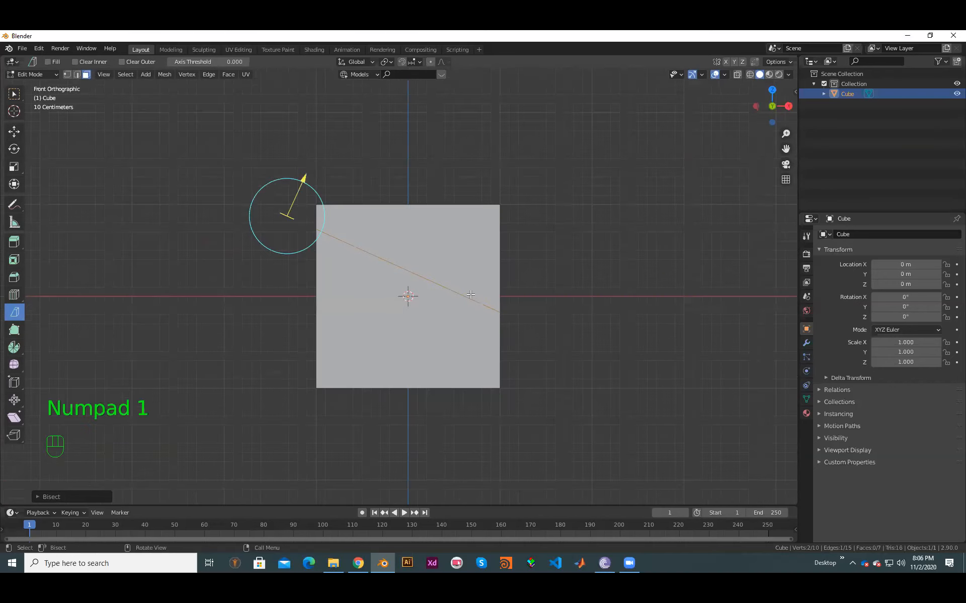
key(z)
click(347, 238)
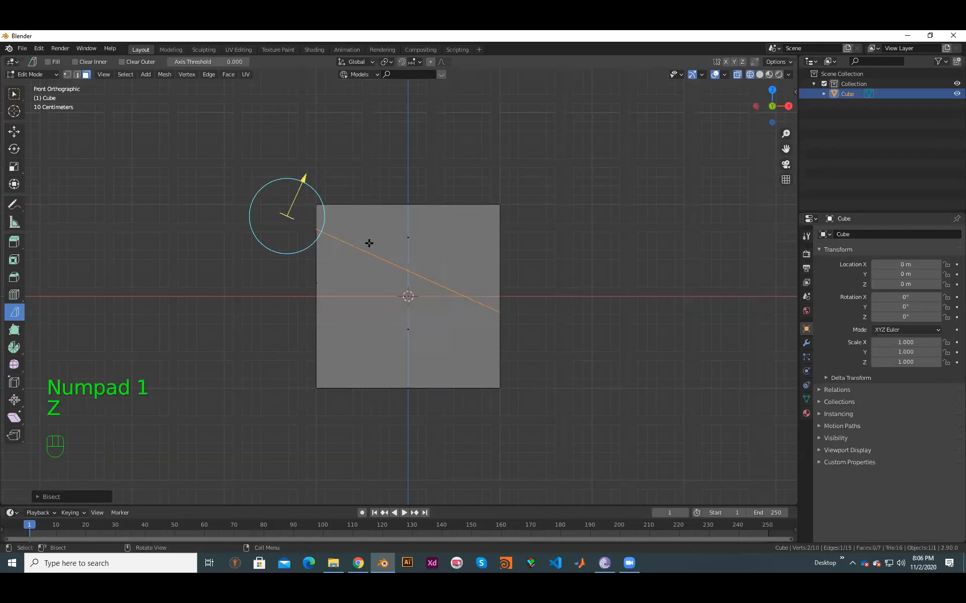
scroll(579, 311, up, 2)
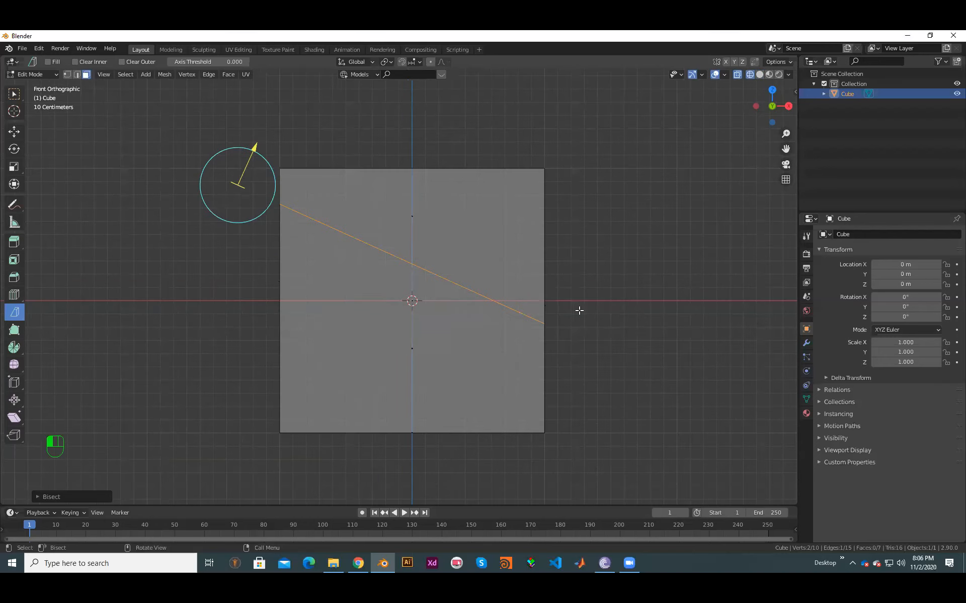
scroll(579, 310, down, 2)
Step: Undo the diagonal bisect of the front face and cancel the box selection
key(ctrl+z)
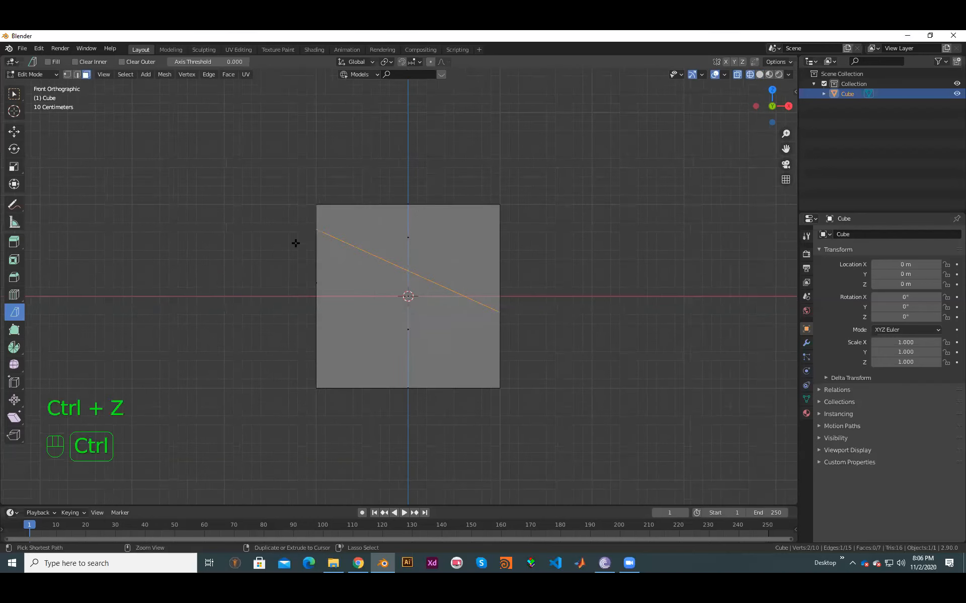
key(ctrl+z)
key(b)
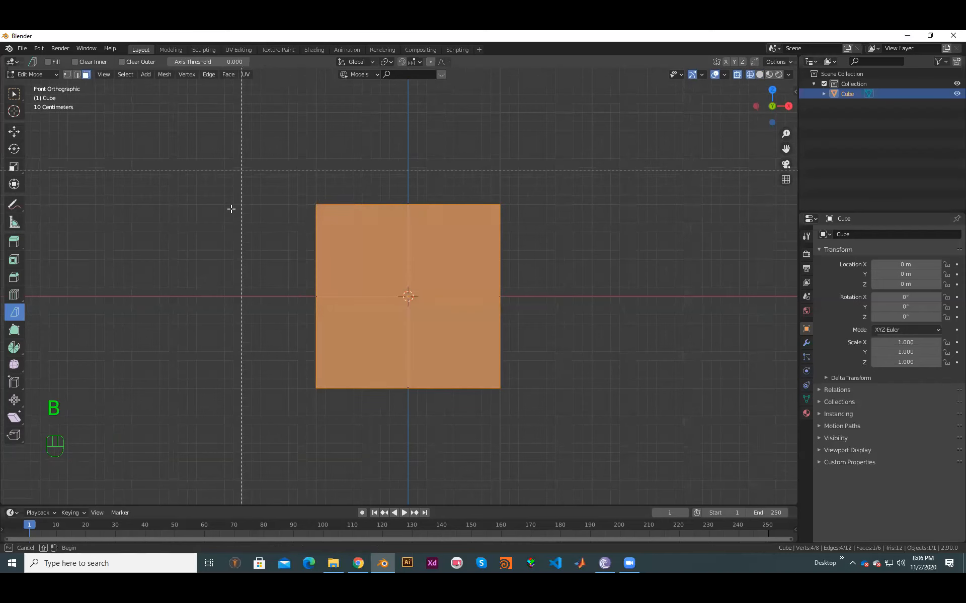
key(Escape)
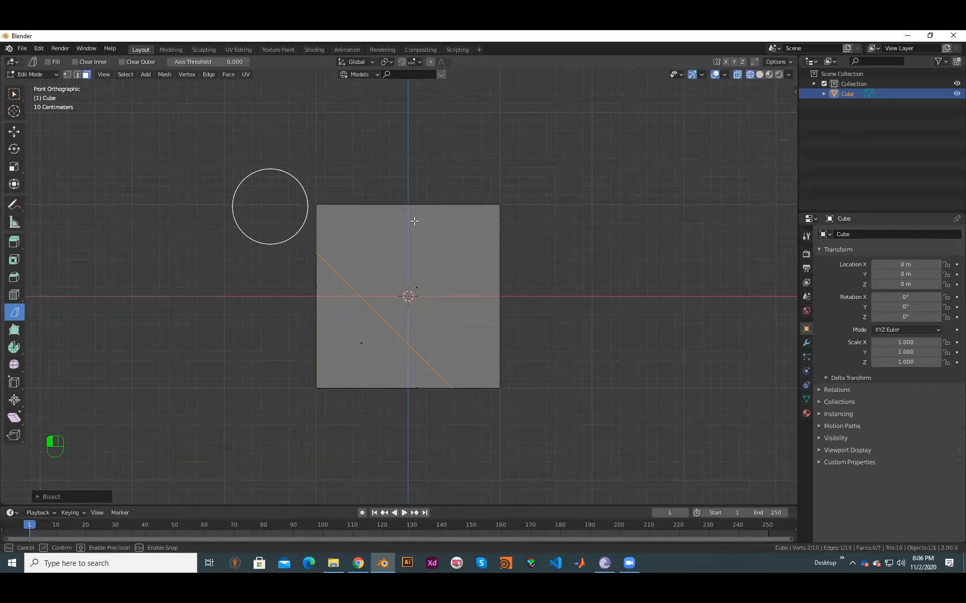
Step: Bisect the front face along a steeper diagonal down to its lower edge, and try further bisect lines across the front
drag(271, 243, 590, 276)
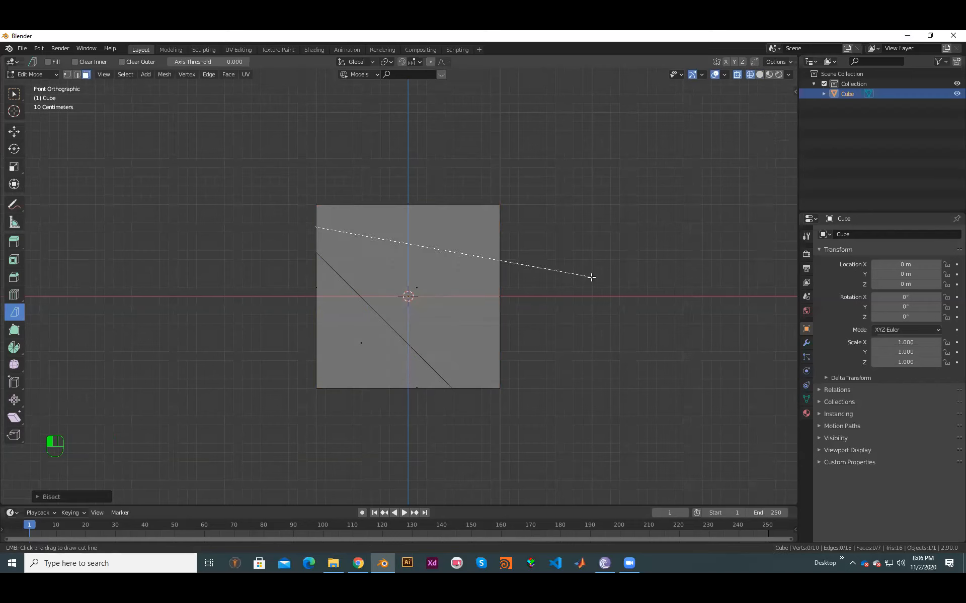
drag(322, 185, 470, 325)
drag(296, 336, 407, 328)
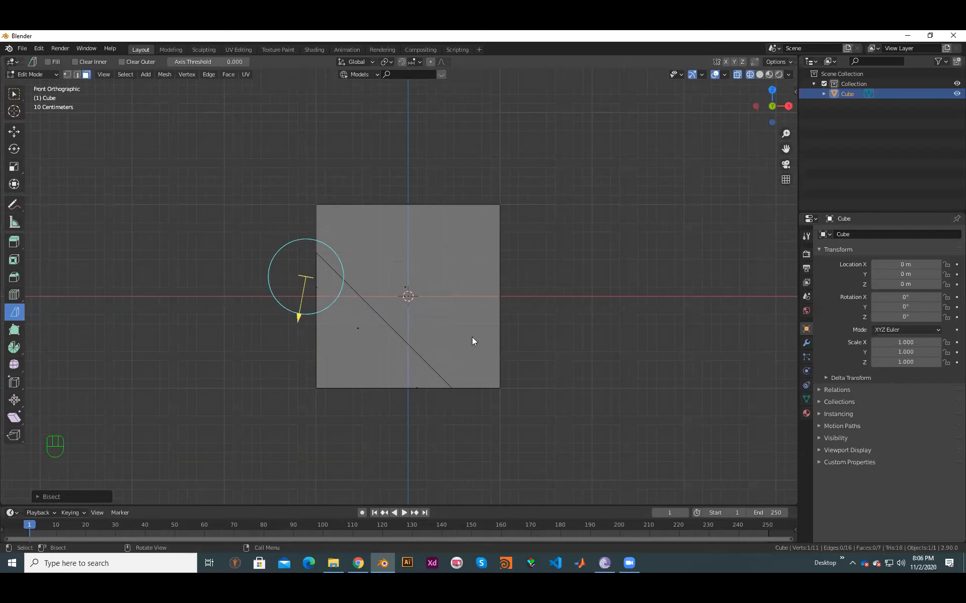
Step: Return the cube to Object Mode, switch back to solid shading, and inspect it from several angles
key(Tab)
middle_drag(436, 333, 482, 331)
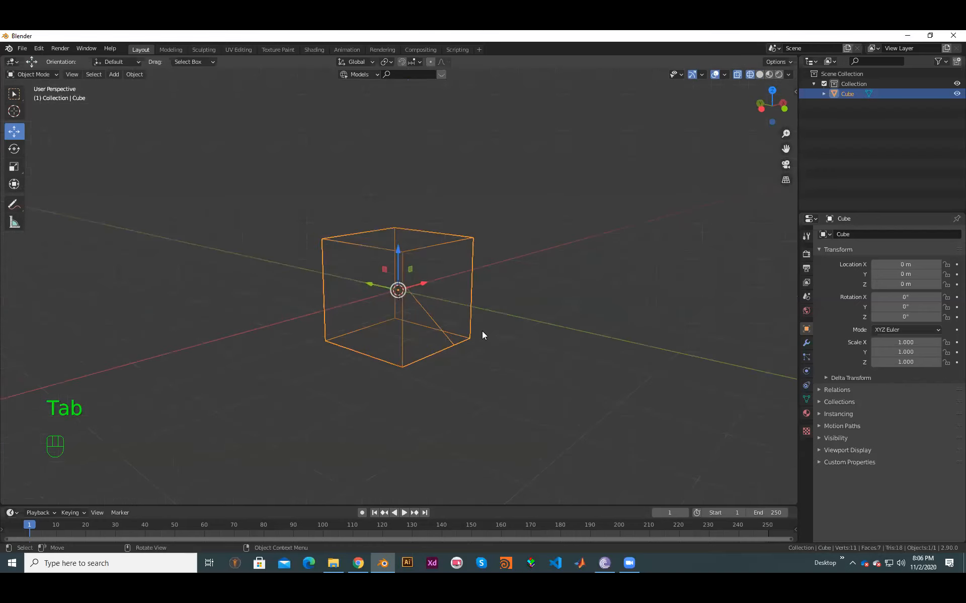
scroll(482, 332, up, 3)
key(z)
click(473, 327)
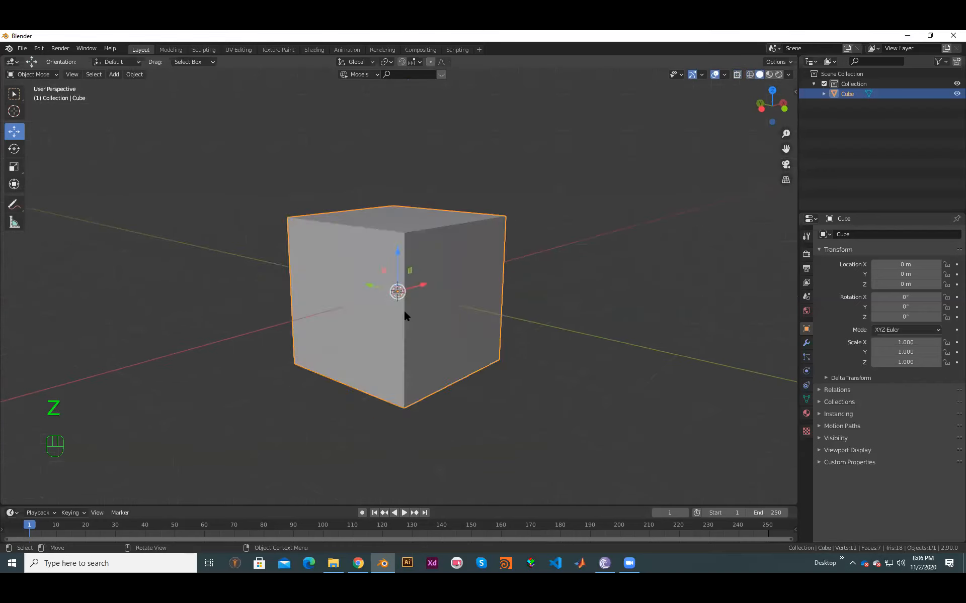
middle_drag(404, 312, 405, 312)
middle_drag(496, 320, 497, 321)
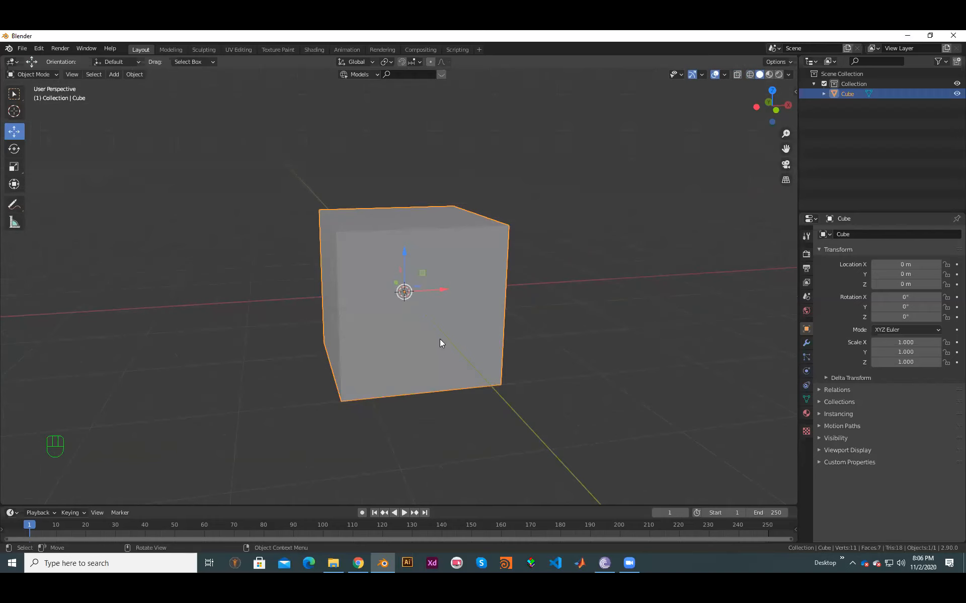
Step: Examine the bisect line on the cube in Edit Mode from another angle, and return to Object Mode
scroll(438, 340, up, 1)
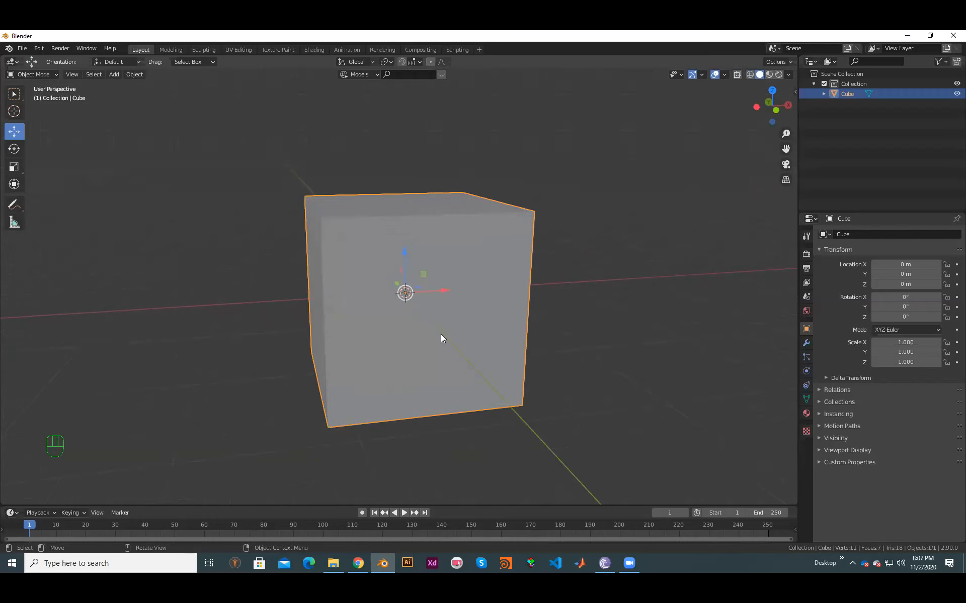
key(grave)
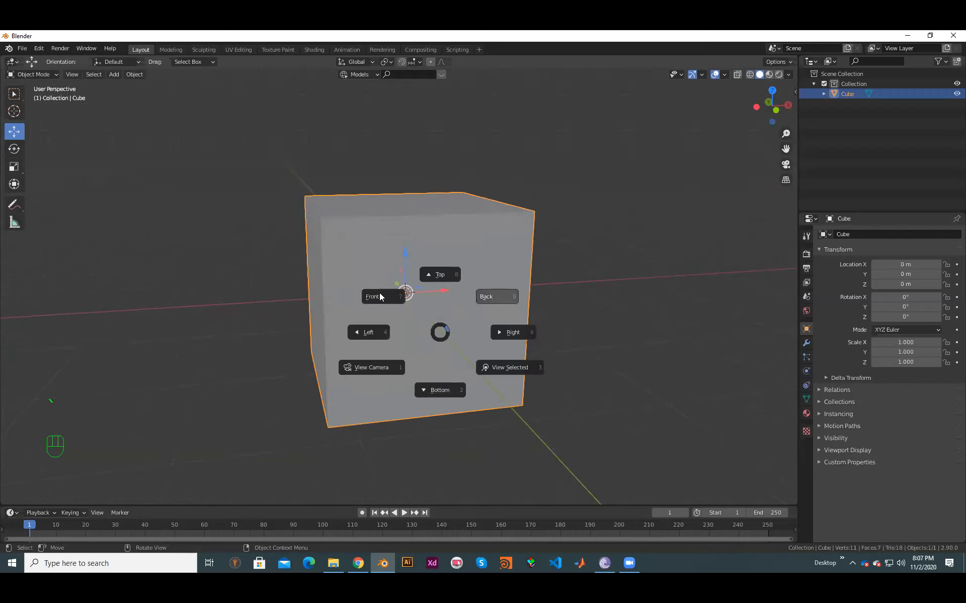
key(Escape)
key(Tab)
middle_drag(374, 290, 582, 248)
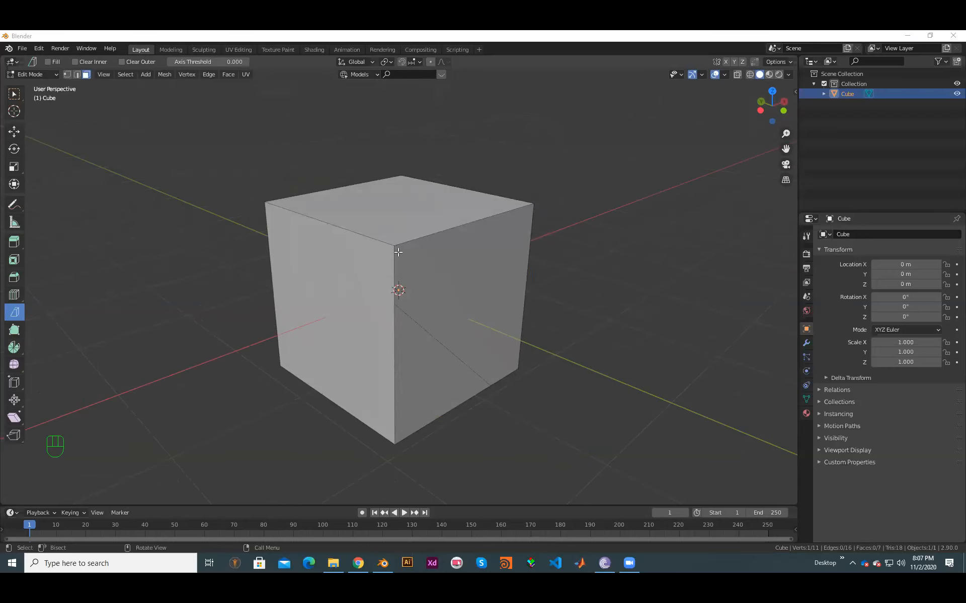
click(422, 252)
key(Tab)
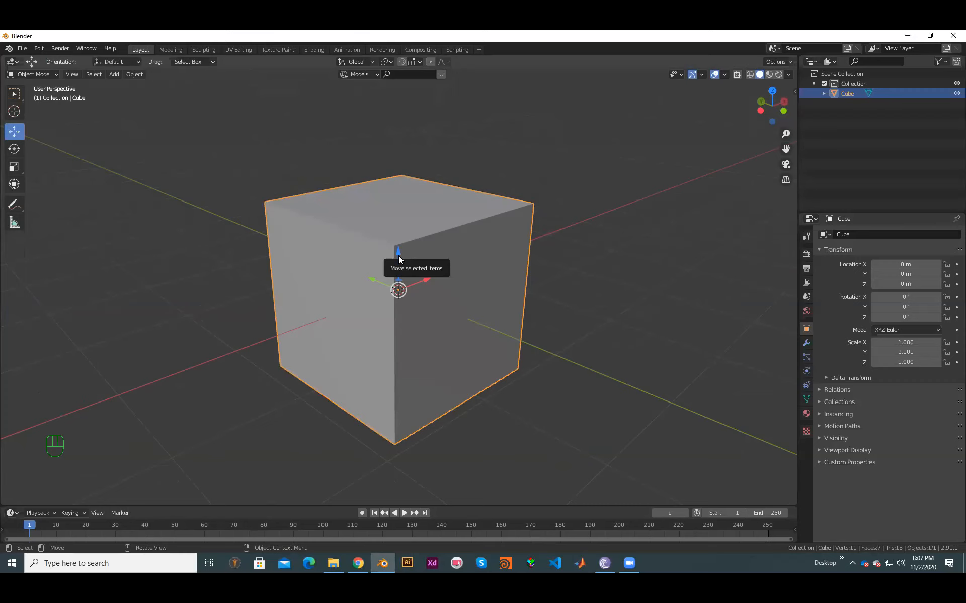
Step: Replace the bisected cube with a new cube and open it in Edit Mode
key(Delete)
key(shift+a)
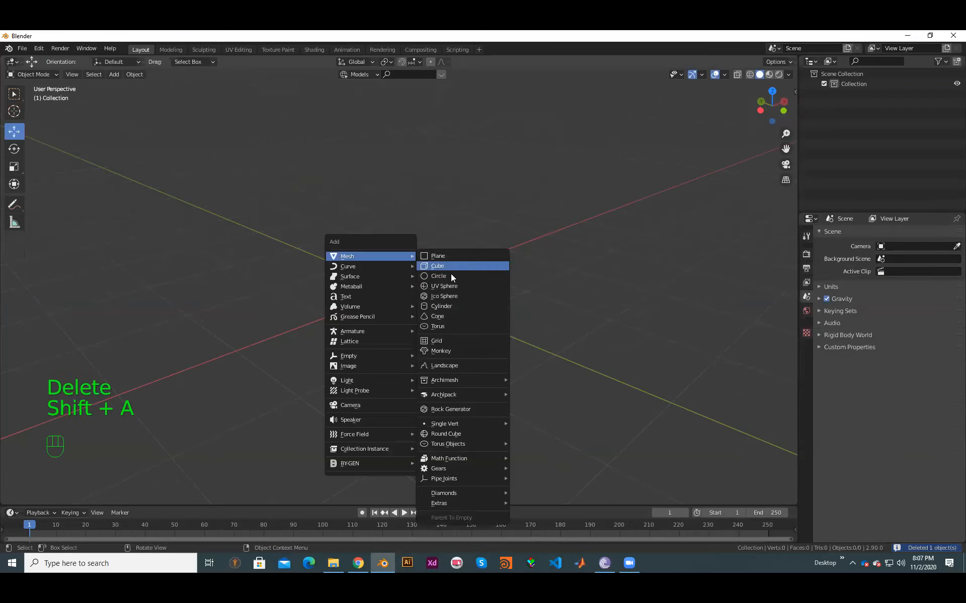
click(453, 266)
key(Tab)
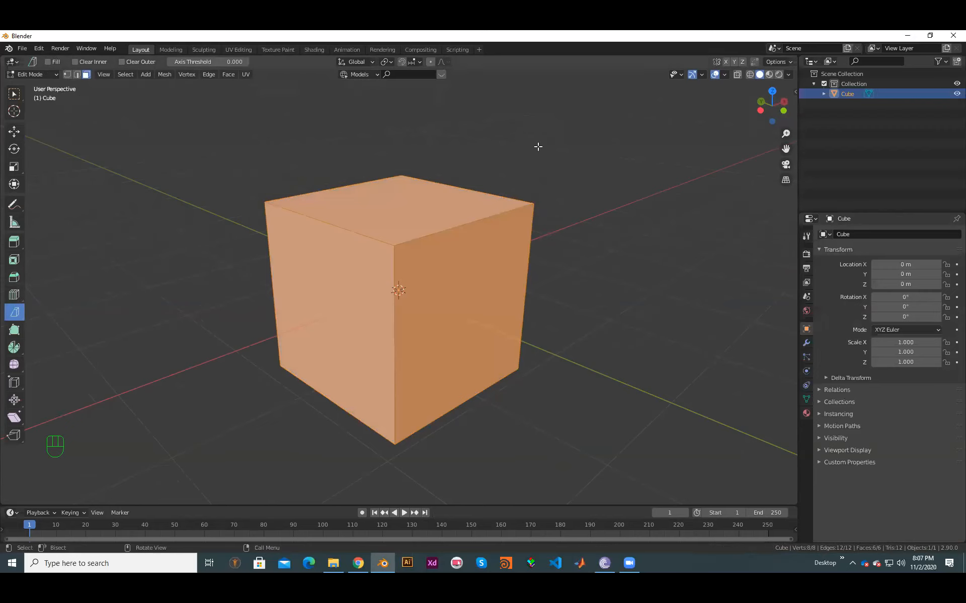
scroll(584, 169, down, 1)
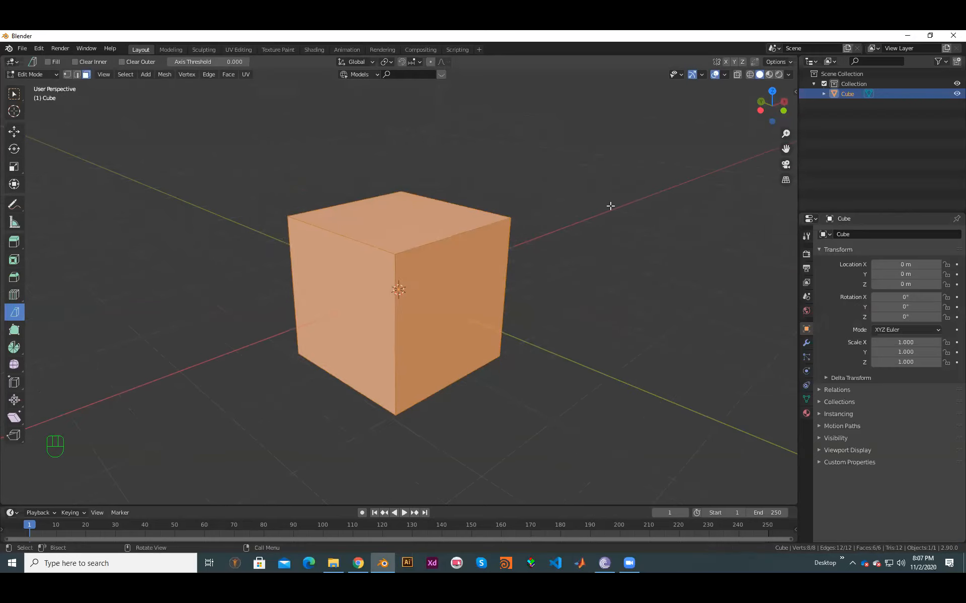
middle_drag(436, 197, 451, 185)
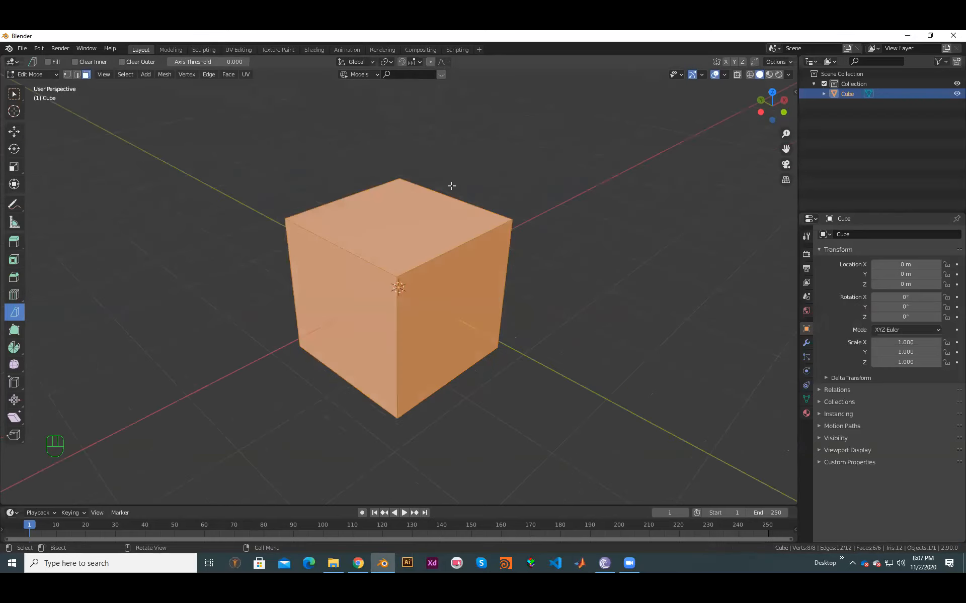
scroll(451, 186, up, 2)
scroll(446, 191, down, 1)
shift+middle_drag(422, 150, 445, 156)
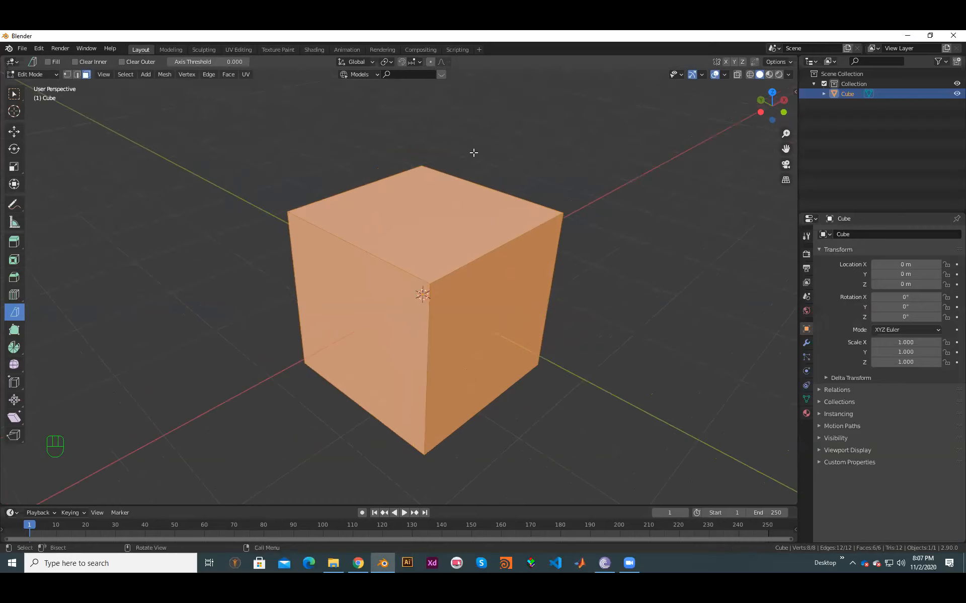
Step: Return to Object Mode, delete the cube, and add a plane mesh in its place
click(390, 64)
key(Tab)
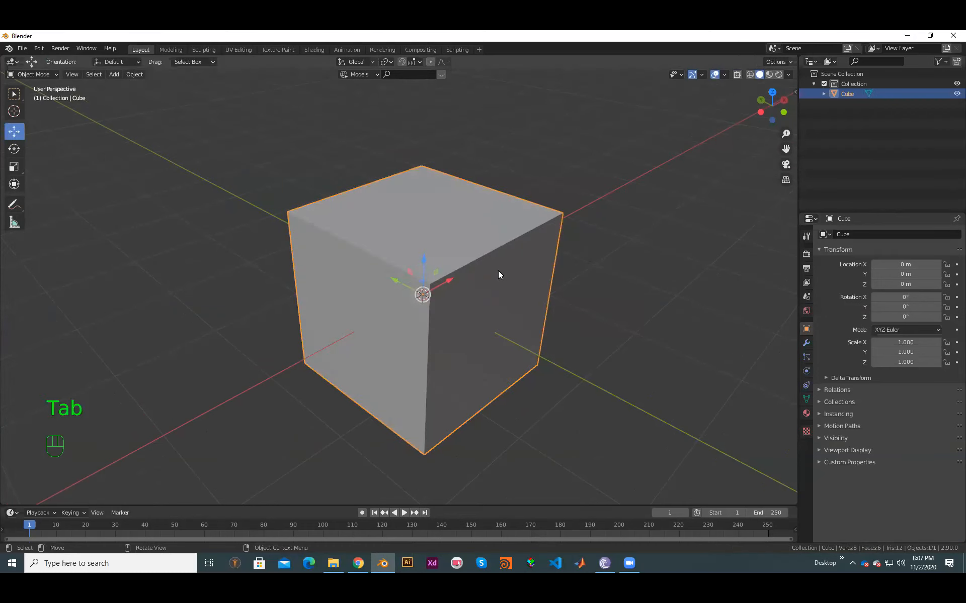
key(Delete)
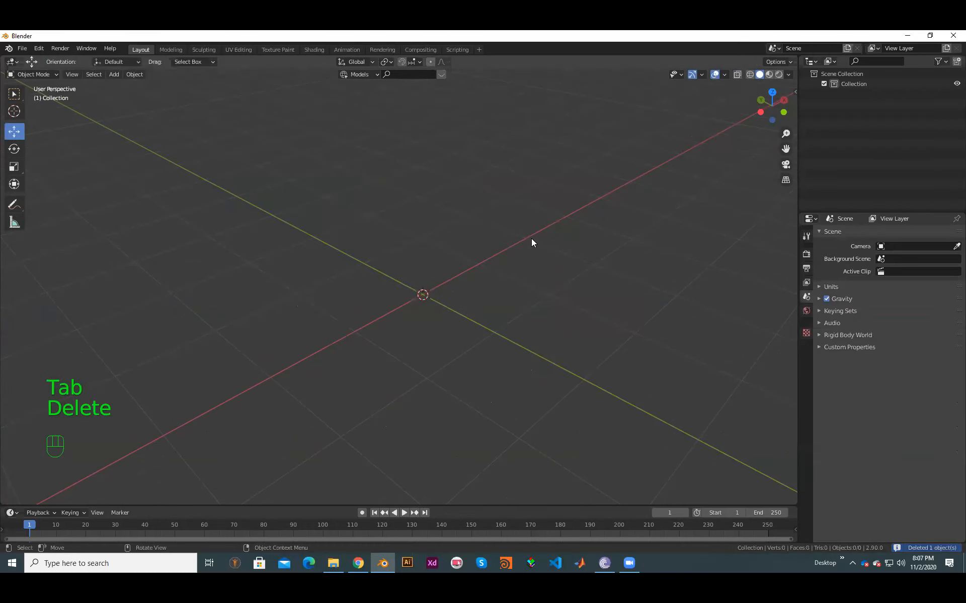
key(shift+a)
click(503, 235)
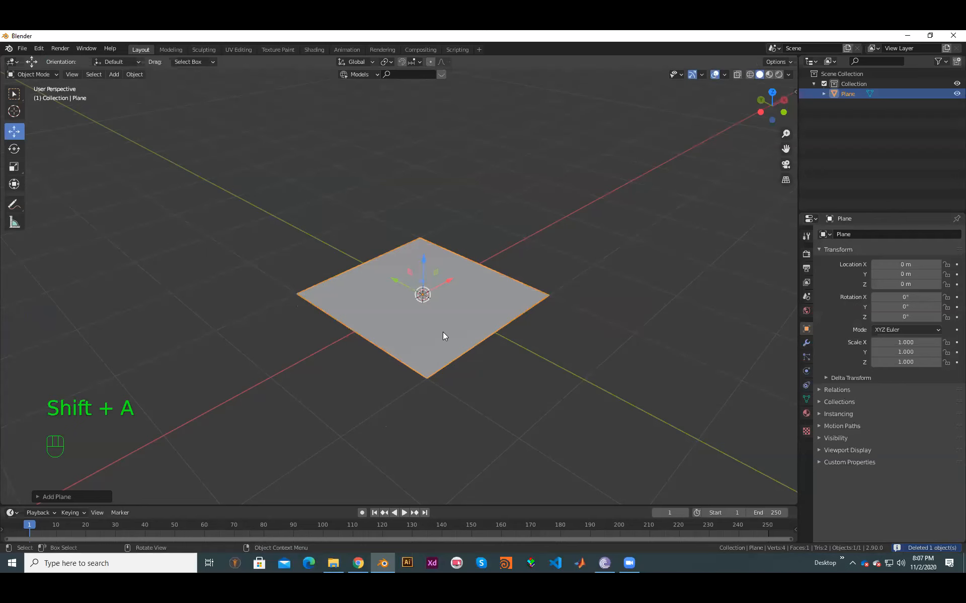
Step: Stretch the plane along the X axis to a scale of about 4.26
middle_drag(476, 332, 462, 302)
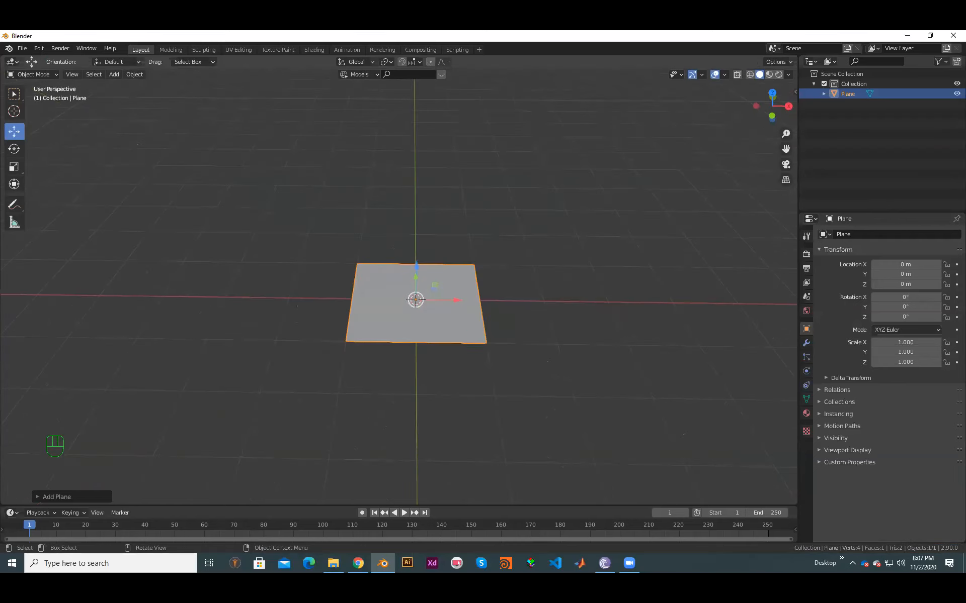
key(s)
key(x)
click(705, 342)
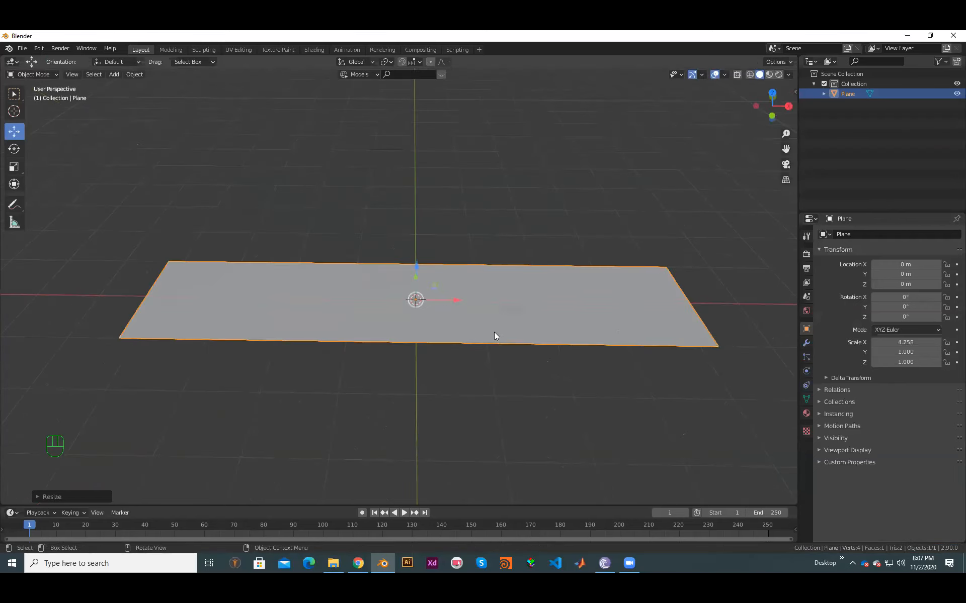
Step: Divide the plane in Edit Mode with 11 evenly spaced loop cuts running across its width
key(Tab)
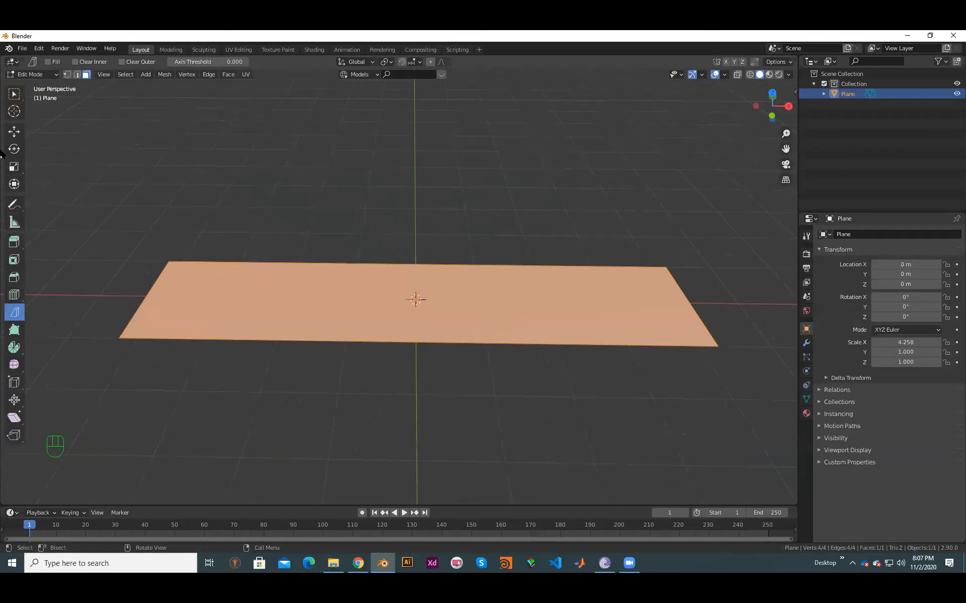
click(18, 295)
key(ctrl)
key(ctrl+r)
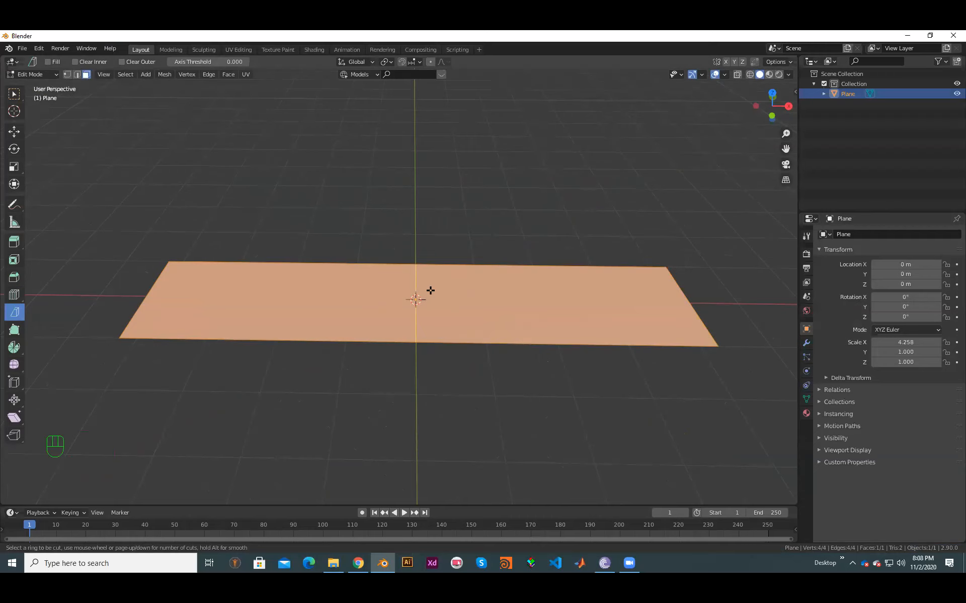
scroll(430, 291, up, 6)
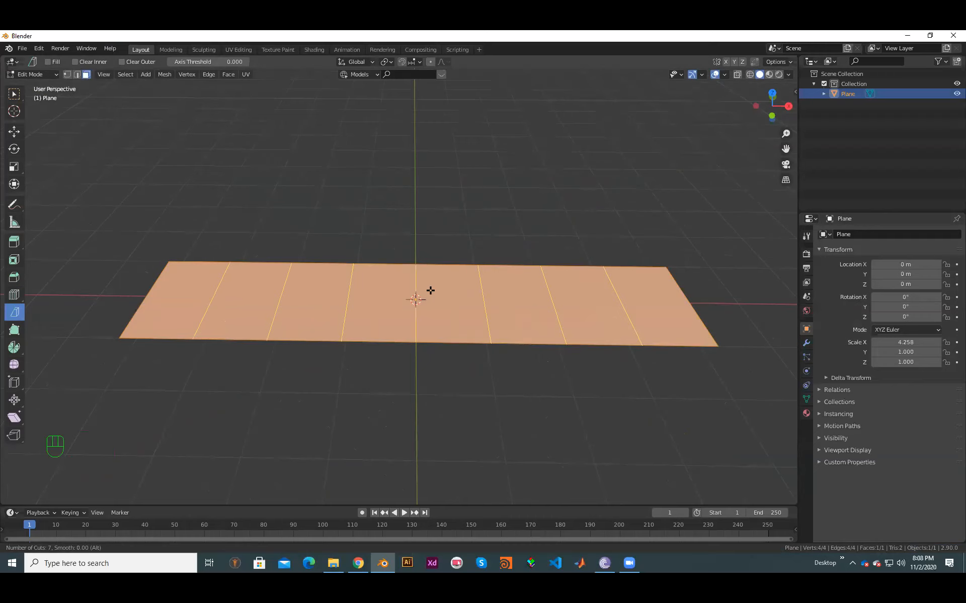
scroll(431, 291, up, 4)
click(488, 256)
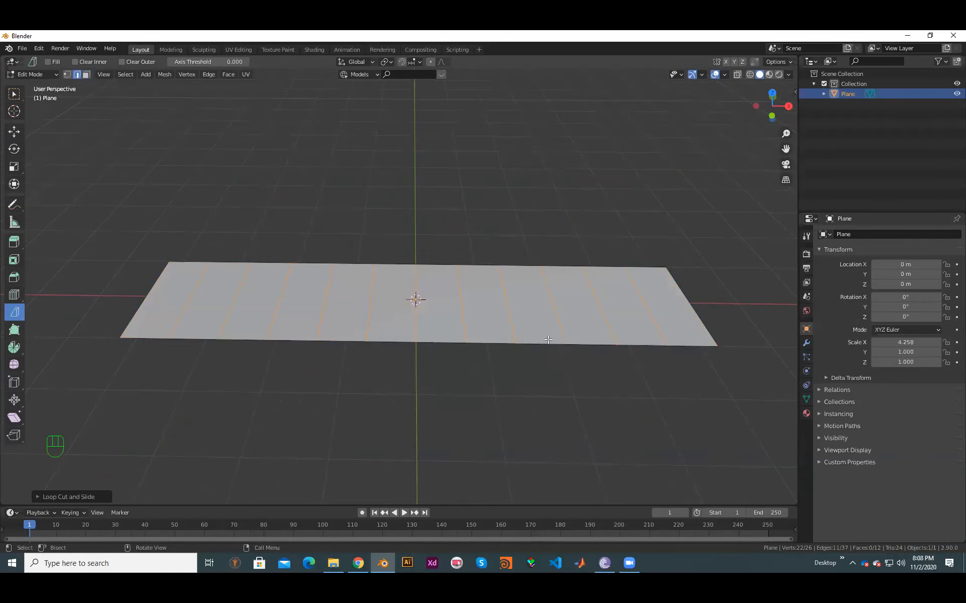
Step: Select only the plane's centre crosswise edge and activate the Move tool
middle_drag(430, 297, 425, 295)
click(425, 294)
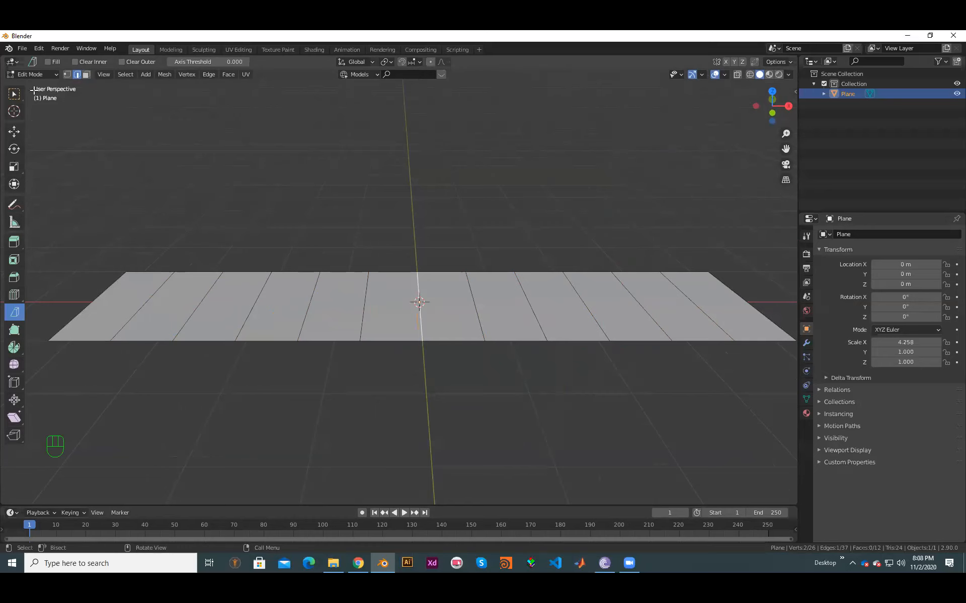
click(18, 133)
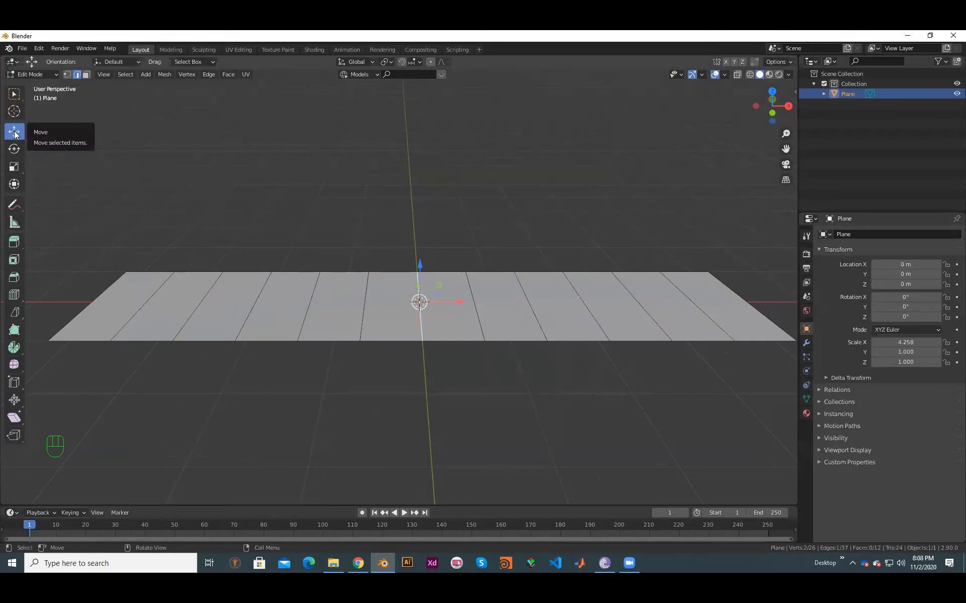
Step: Raise the plane's centre edge along Z into a sharp ridge, examine it, and undo the move
scroll(433, 283, down, 1)
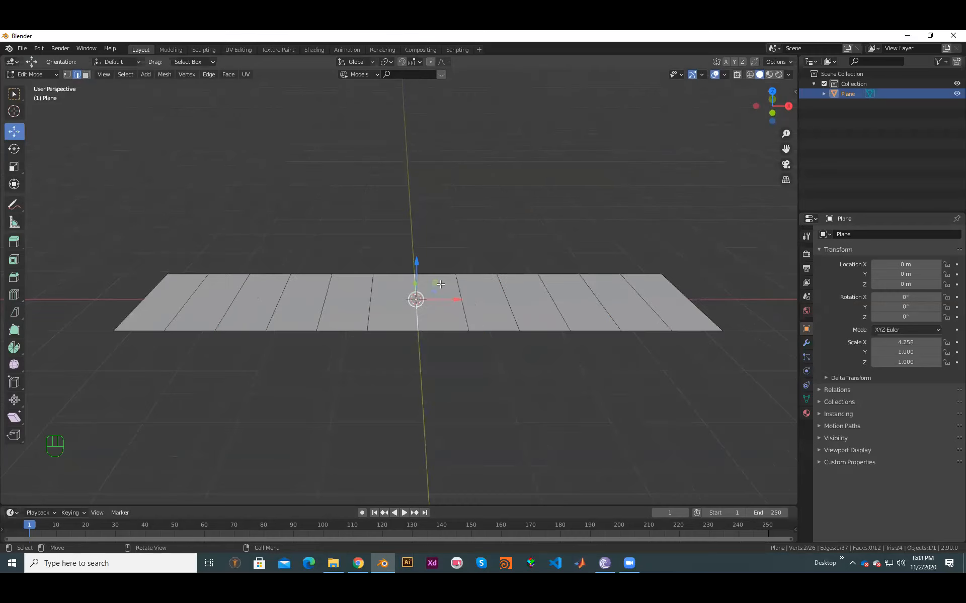
middle_drag(501, 225, 379, 318)
scroll(503, 370, down, 1)
middle_drag(502, 370, 427, 332)
middle_drag(453, 292, 422, 273)
drag(420, 265, 429, 207)
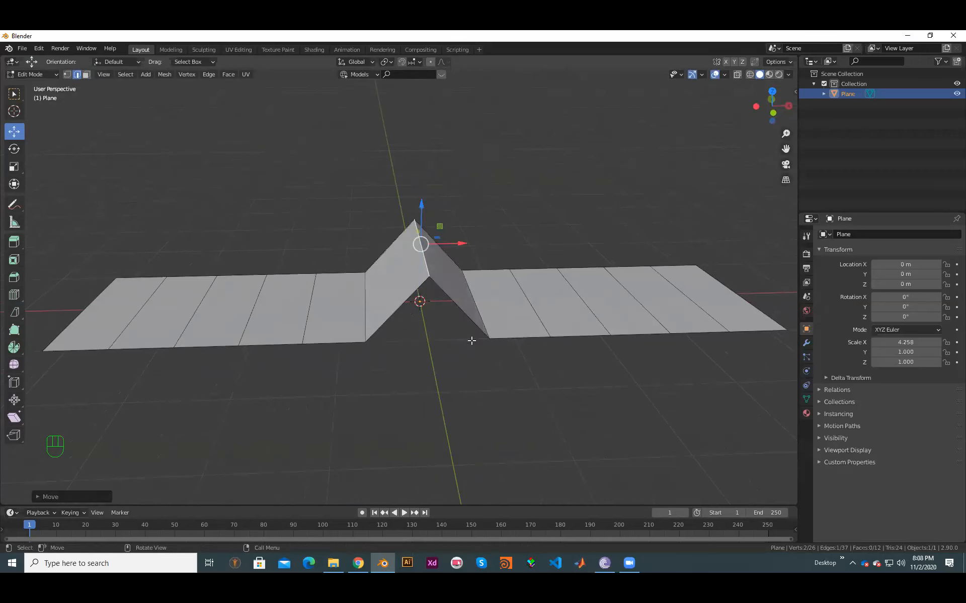
middle_drag(473, 305, 436, 251)
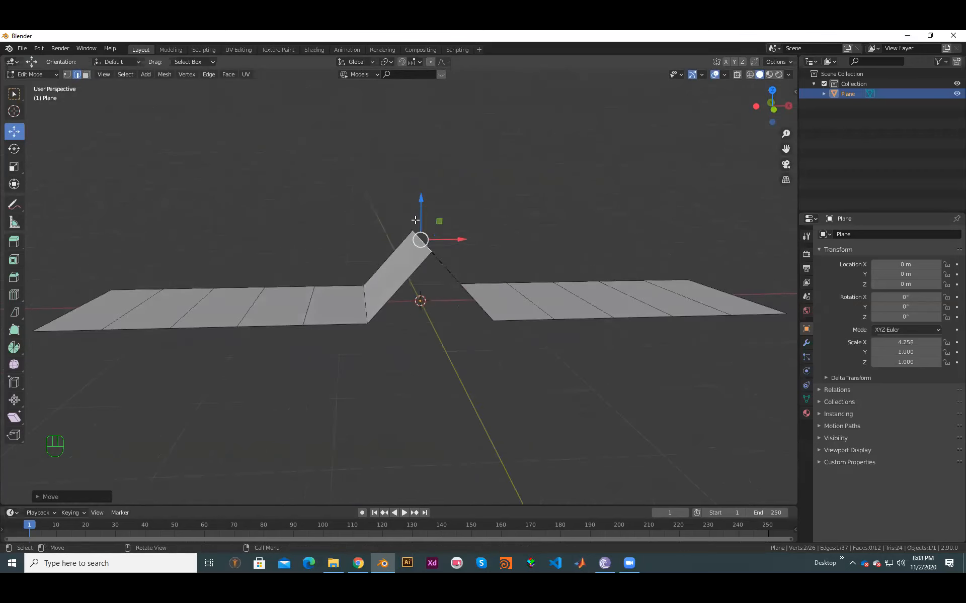
middle_drag(460, 306, 432, 322)
key(ctrl+z)
Step: Raise the centre edge along Z twice more without proportional editing, undoing each move
drag(420, 259, 393, 248)
drag(452, 347, 443, 332)
middle_drag(443, 332, 515, 335)
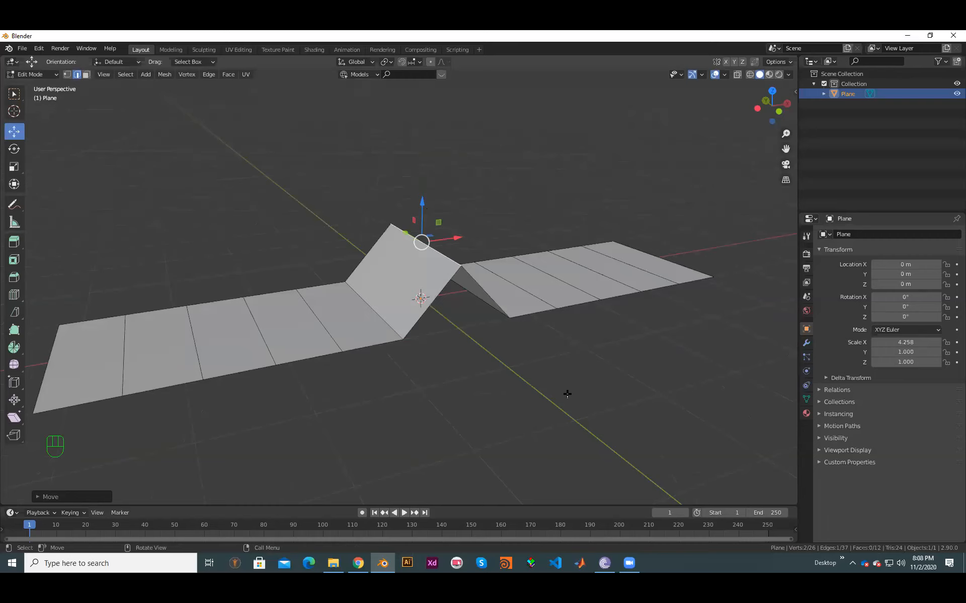
key(ctrl+z)
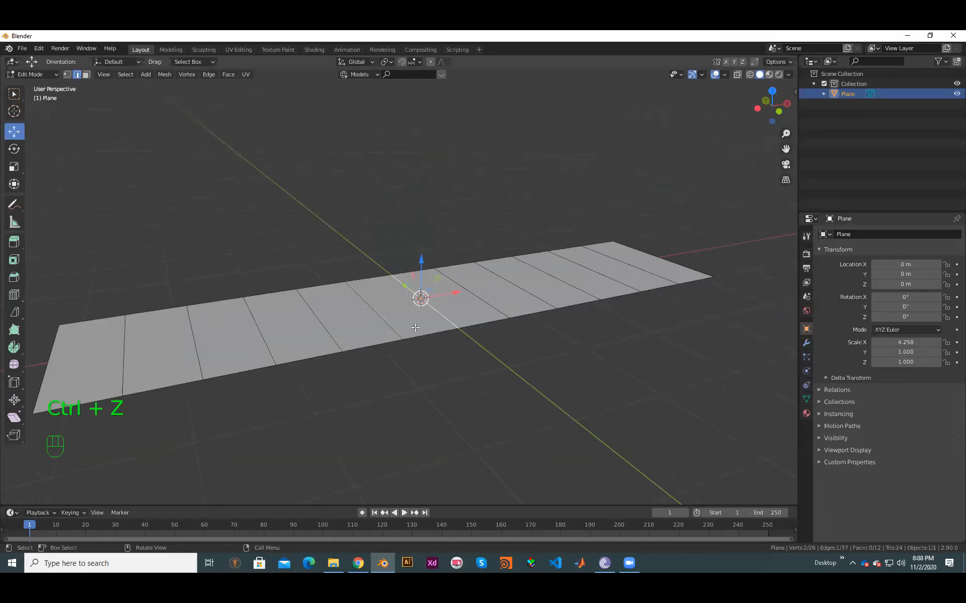
middle_drag(417, 328, 387, 326)
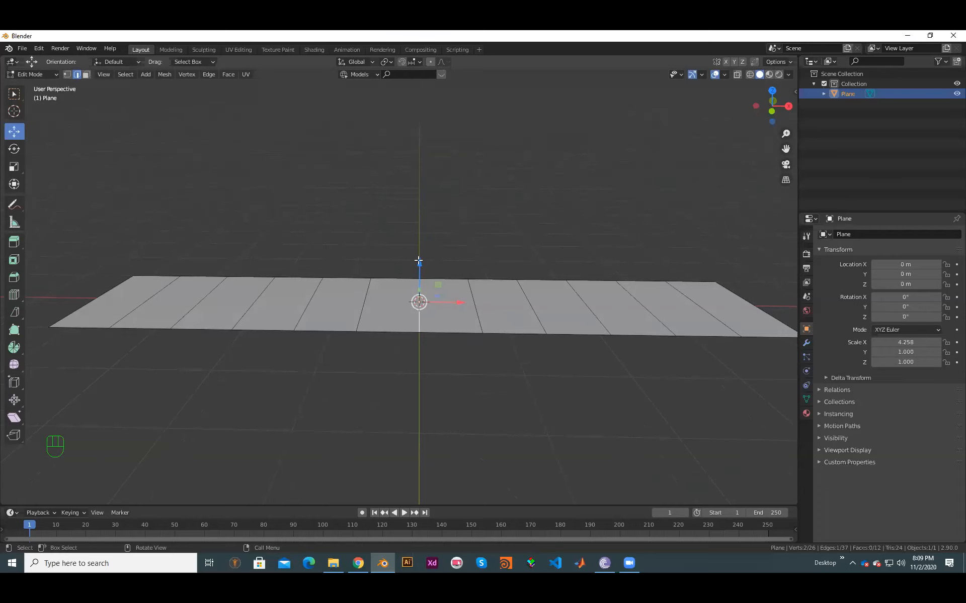
drag(418, 260, 425, 218)
middle_drag(451, 311, 448, 308)
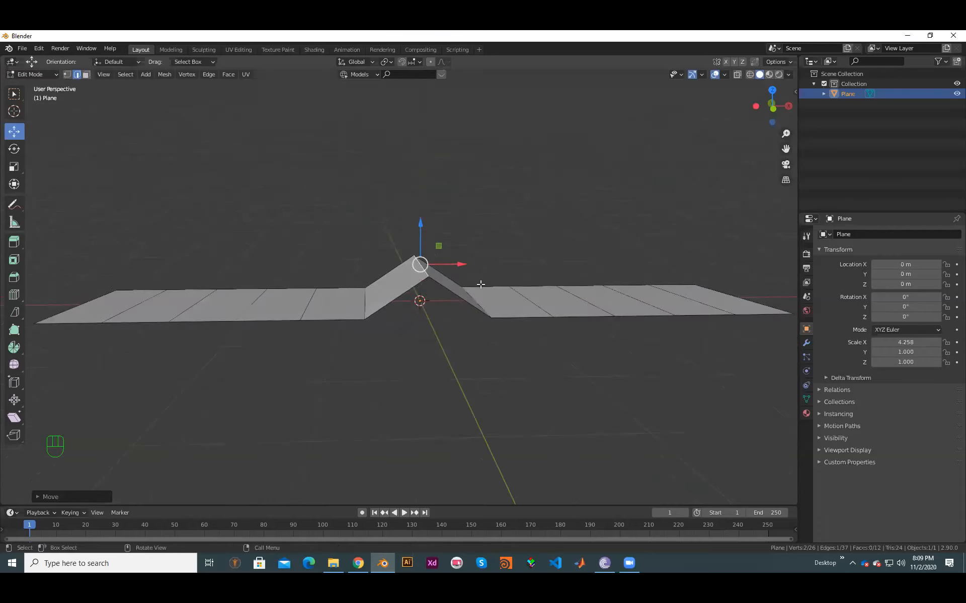
key(ctrl)
key(ctrl+z)
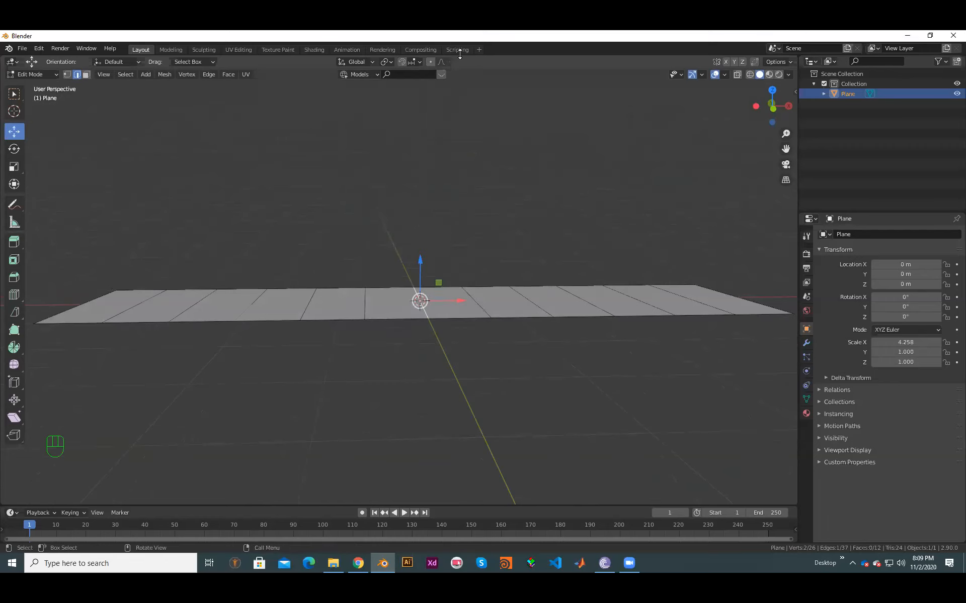
Step: Enable Proportional Editing for the plane's selected centre edge
scroll(549, 390, down, 1)
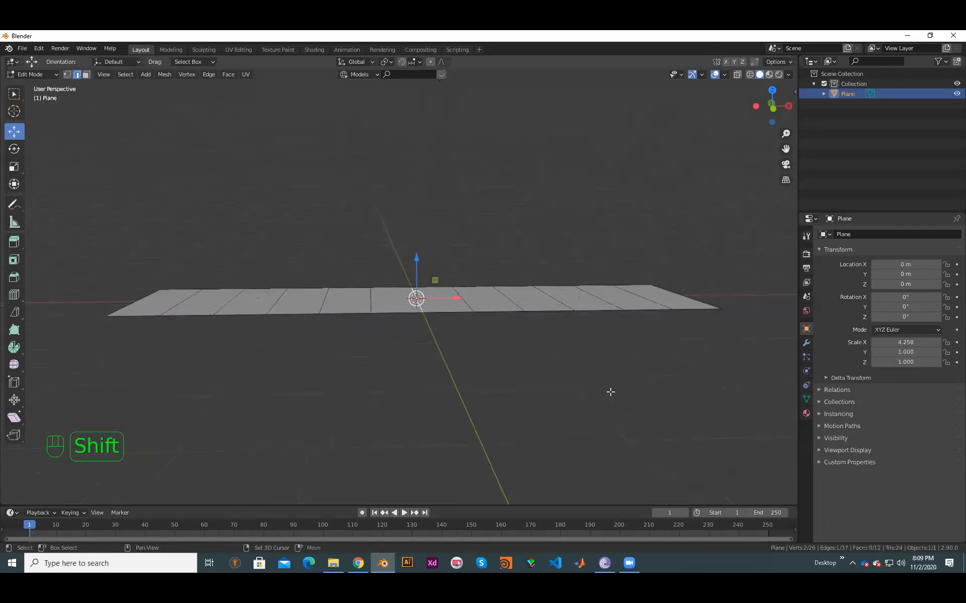
shift+middle_drag(550, 391, 544, 415)
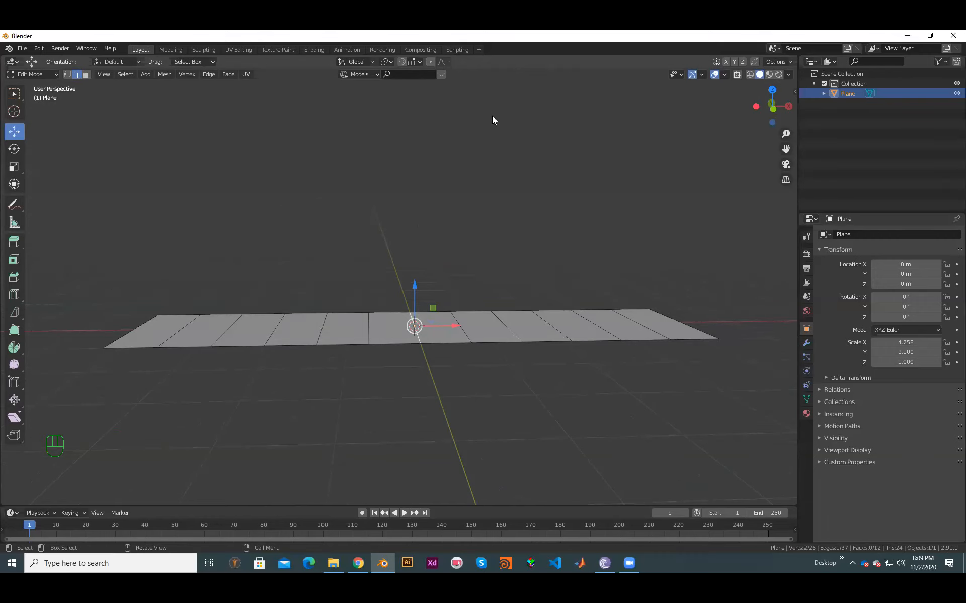
click(431, 62)
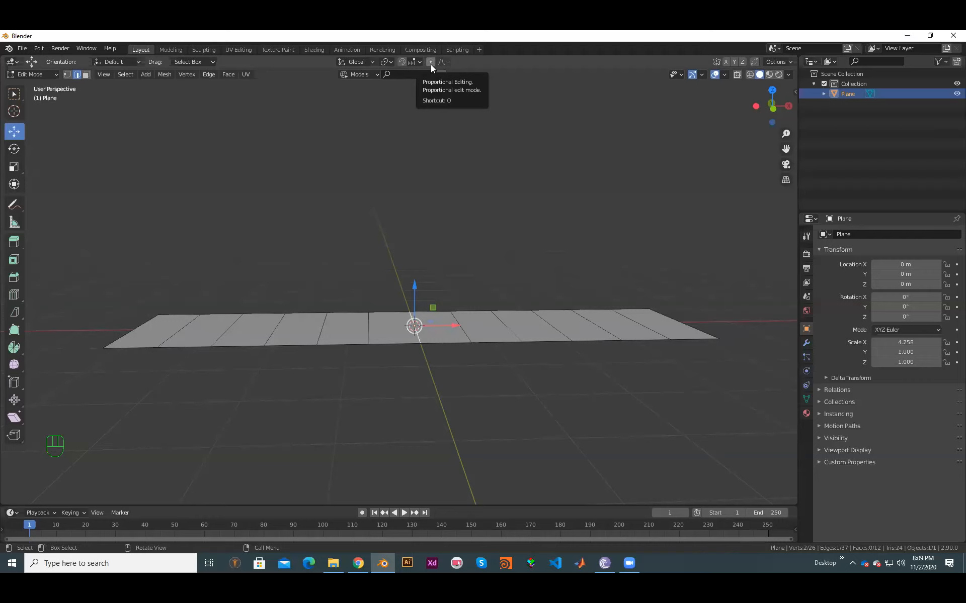
click(431, 63)
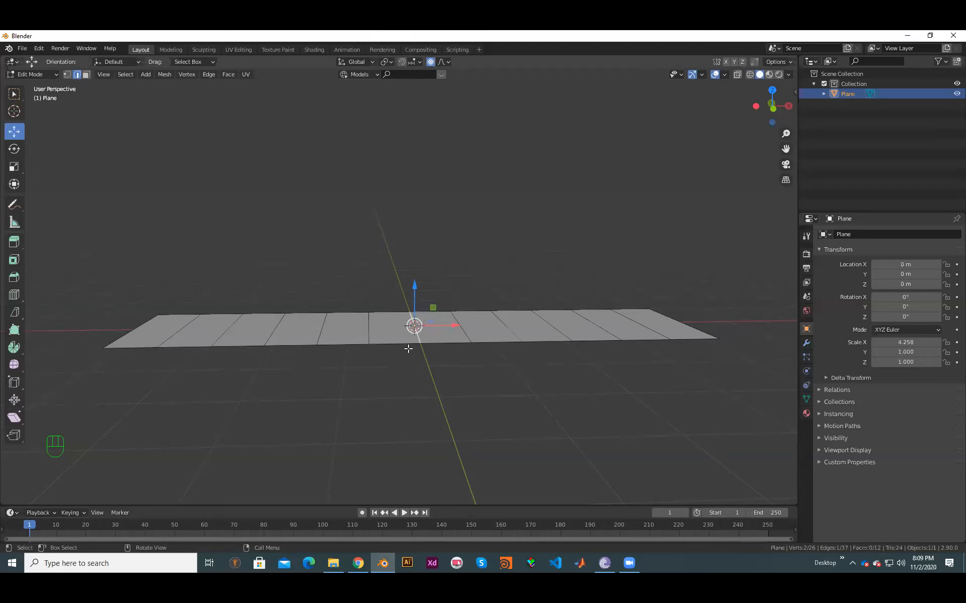
Step: Raise the centre edge along Z using Smooth proportional falloff at size 1.00, and view the ridge from the front
shift+middle_drag(478, 399, 384, 371)
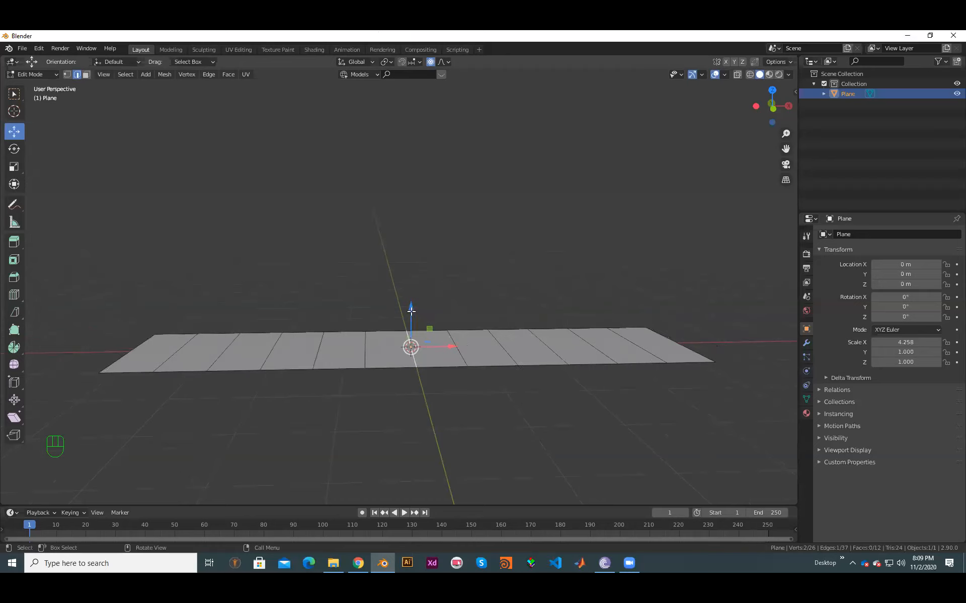
click(430, 62)
drag(410, 309, 411, 304)
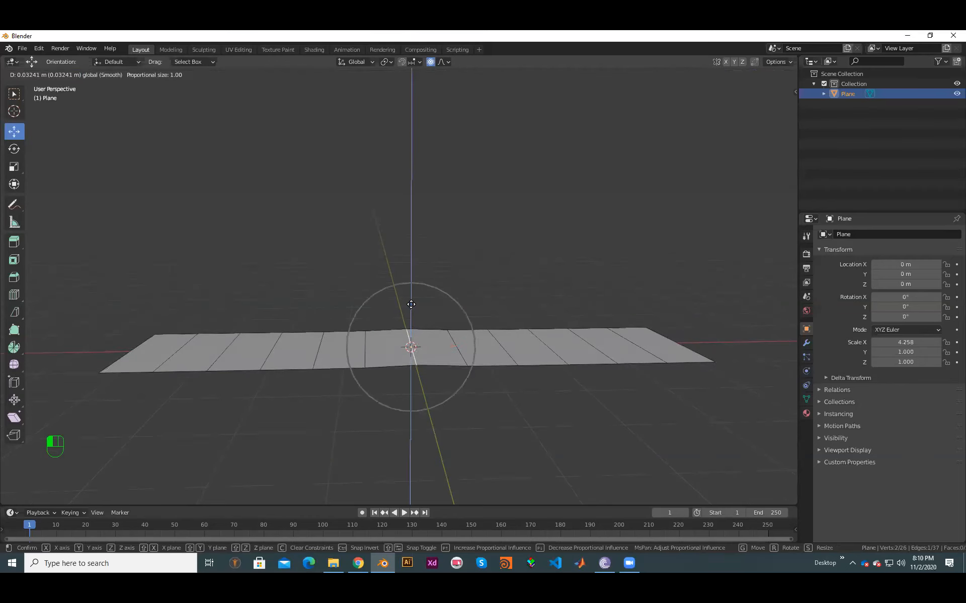
drag(411, 304, 425, 252)
middle_drag(424, 372, 368, 345)
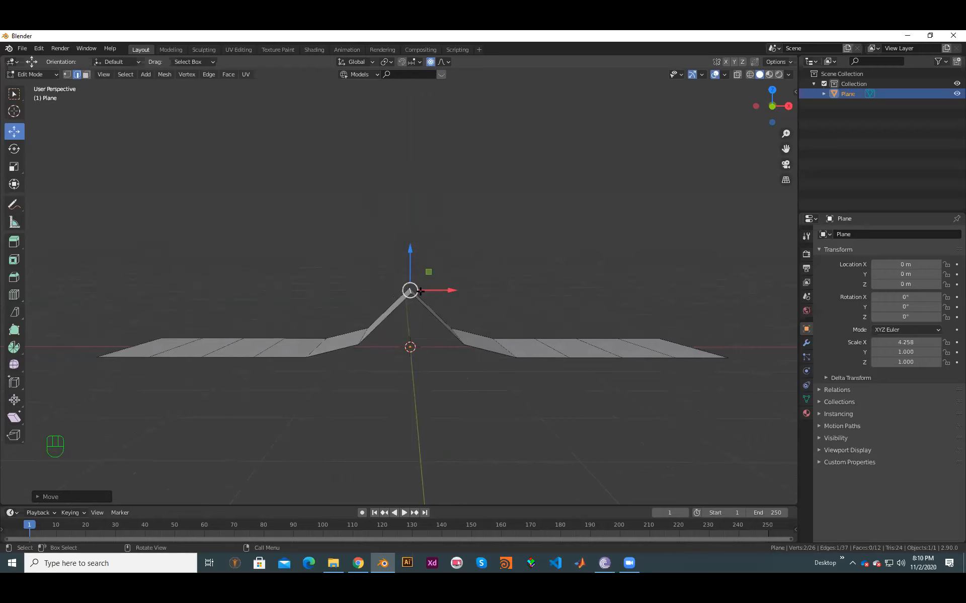
Step: Undo the centre edge's last raise, and switch Proportional Editing off and back on
key(ctrl)
key(ctrl+z)
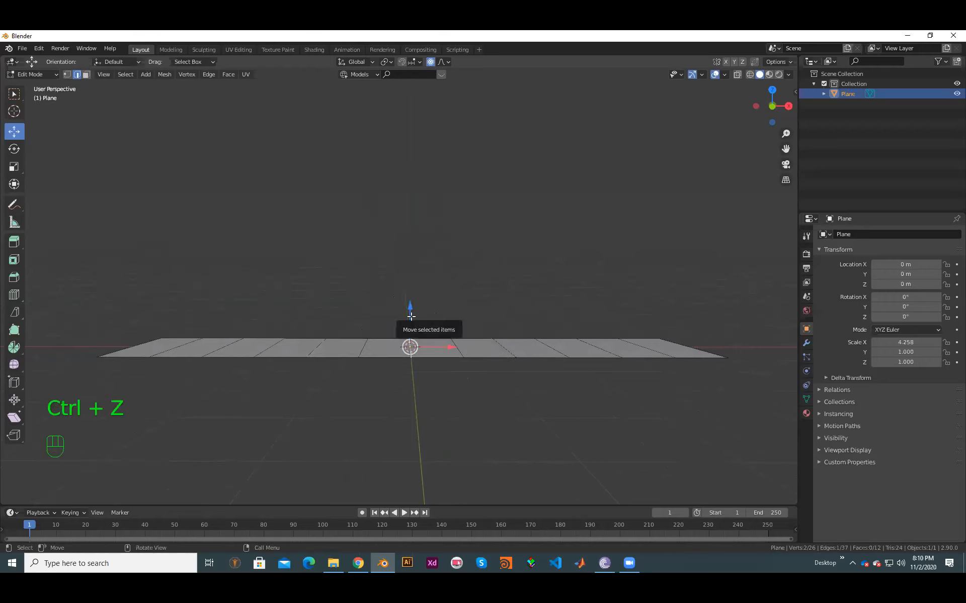
mouse_move(446, 382)
middle_down()
mouse_move(410, 350)
mouse_move(446, 403)
middle_up()
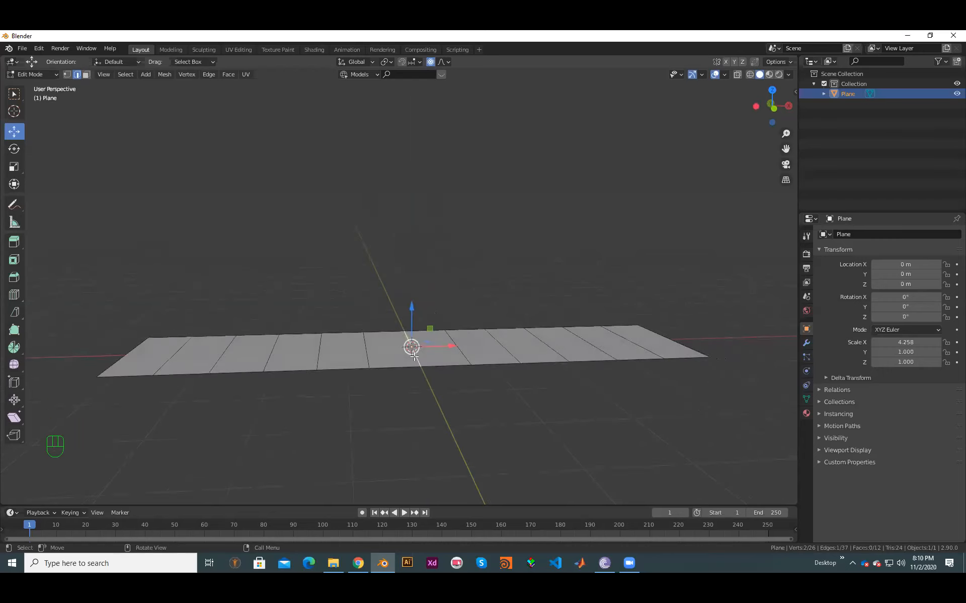
click(430, 61)
click(431, 61)
Step: Raise the plane's centre edge along Z in two successive moves using Smooth proportional falloff at size 1.00
drag(411, 308, 413, 251)
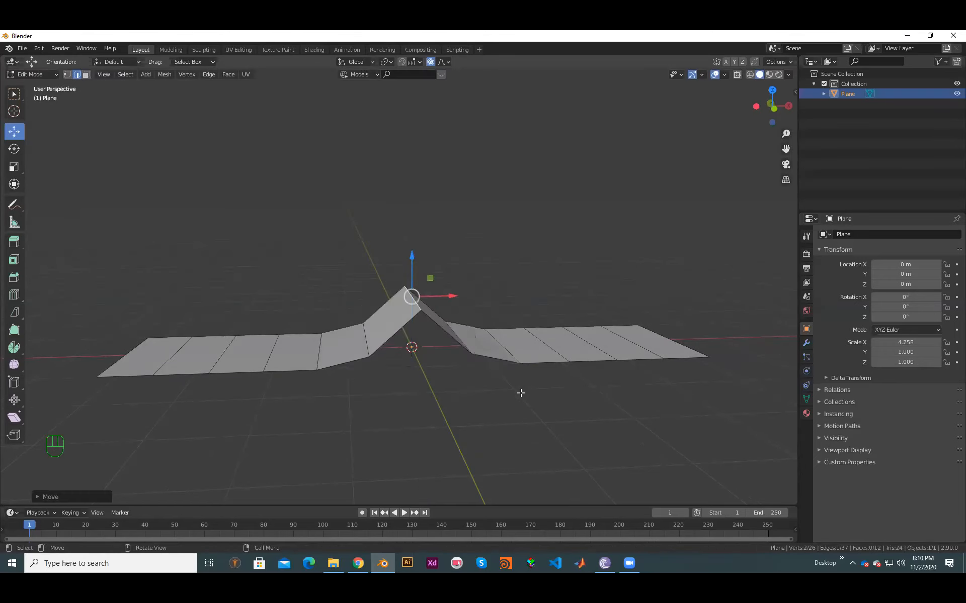
middle_drag(478, 374, 547, 371)
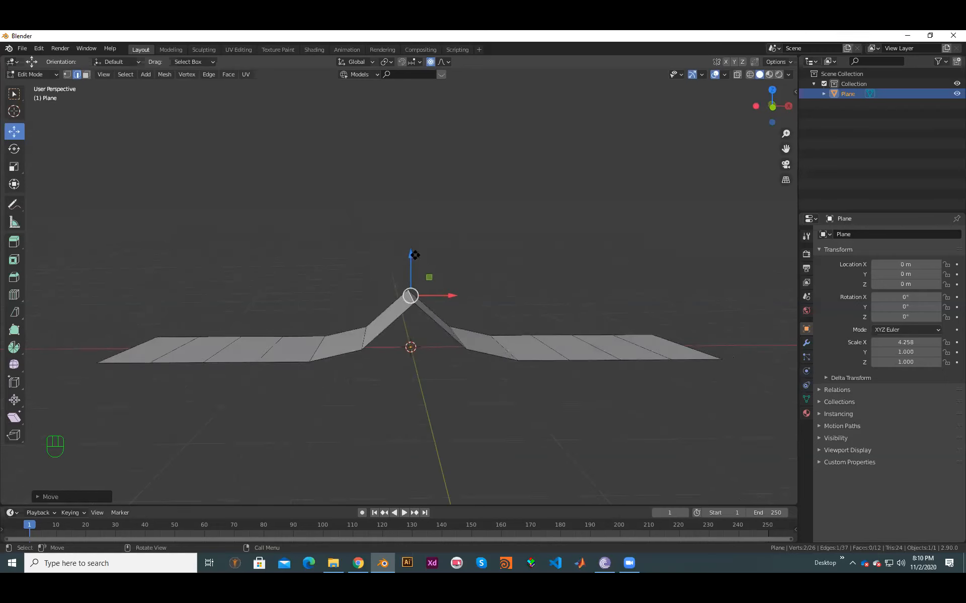
drag(415, 256, 414, 242)
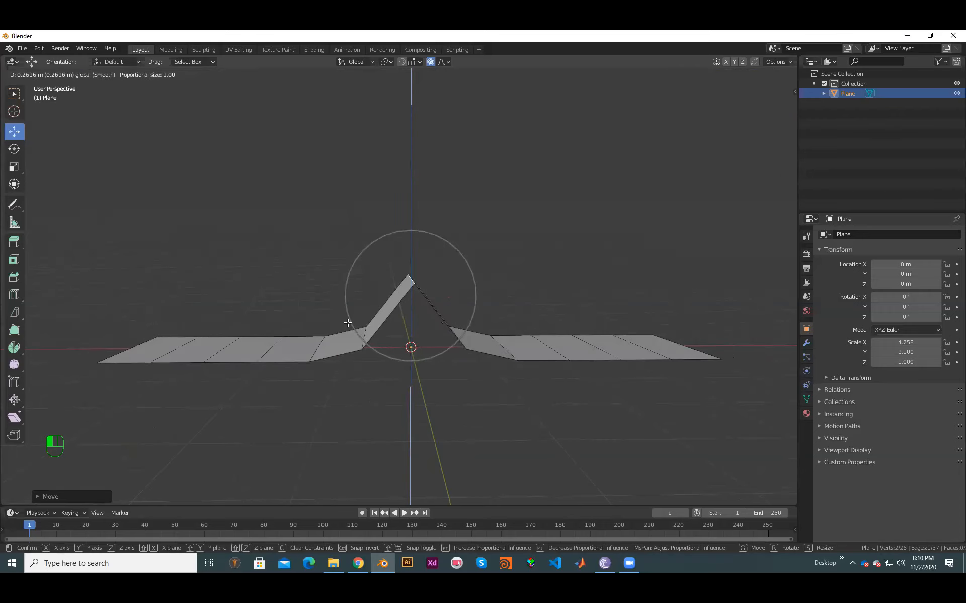
click(348, 323)
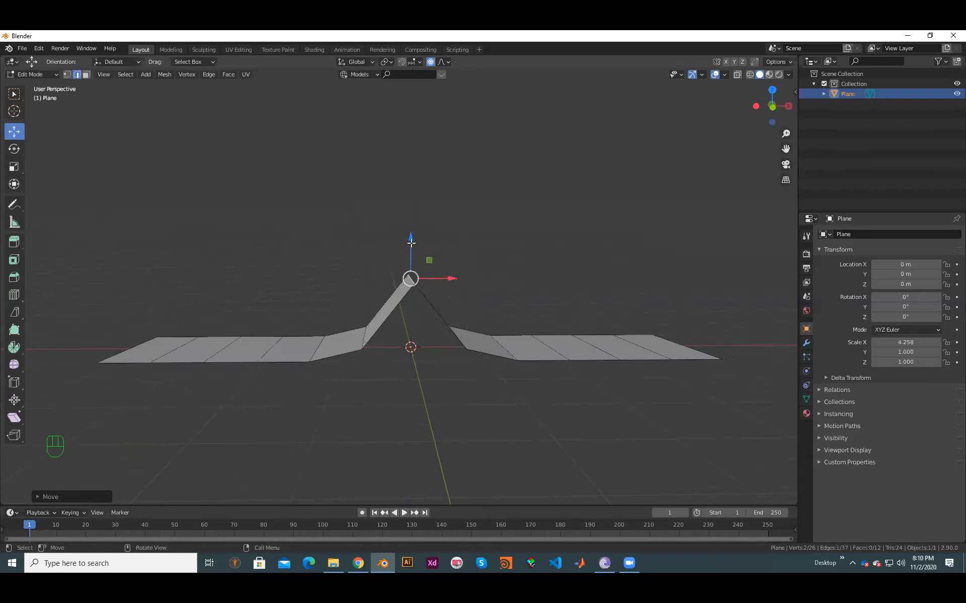
Step: Raise the centre edge along Z with Smooth falloff, enlarging the proportional size to curve most of the plane into a broad ridge
key(z)
drag(415, 273, 427, 182)
scroll(410, 269, down, 10)
scroll(411, 269, up, 4)
scroll(411, 269, down, 5)
scroll(427, 181, down, 1)
scroll(365, 344, down, 3)
Step: Examine the broad ridge's curvature from several angles, checking it briefly in Object Mode
middle_drag(365, 343, 482, 379)
middle_drag(535, 340, 475, 310)
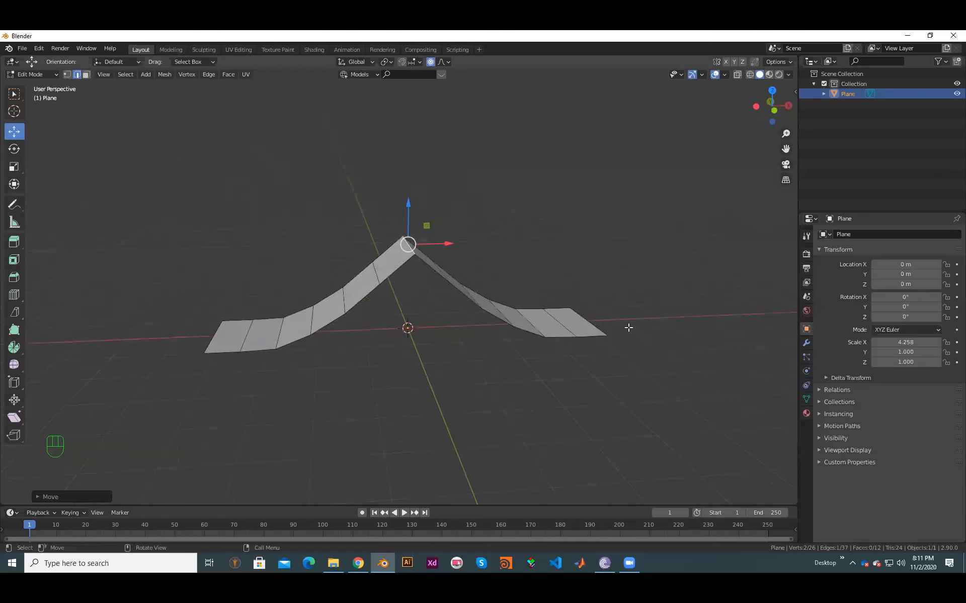
middle_drag(315, 409, 309, 400)
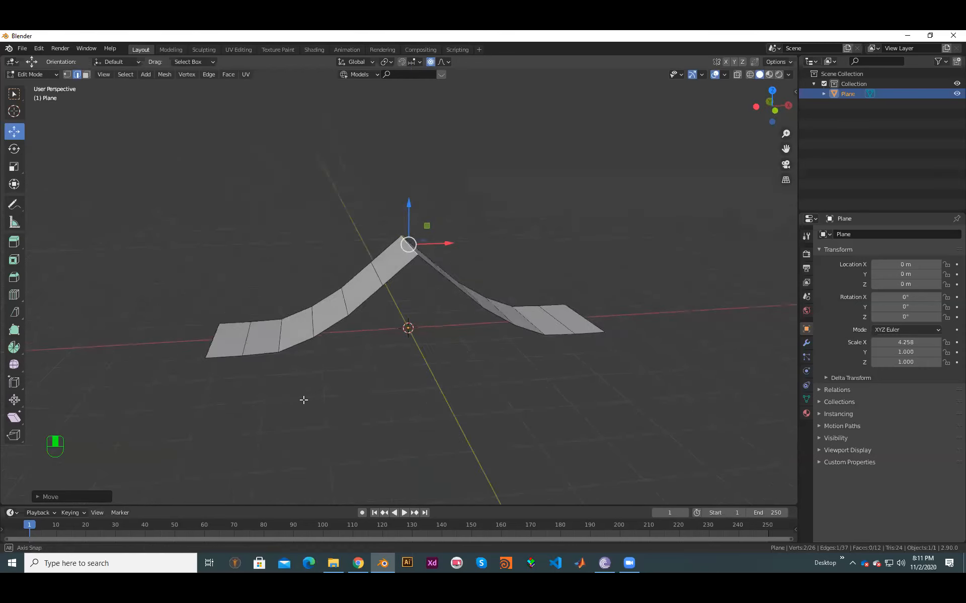
middle_drag(535, 259, 498, 292)
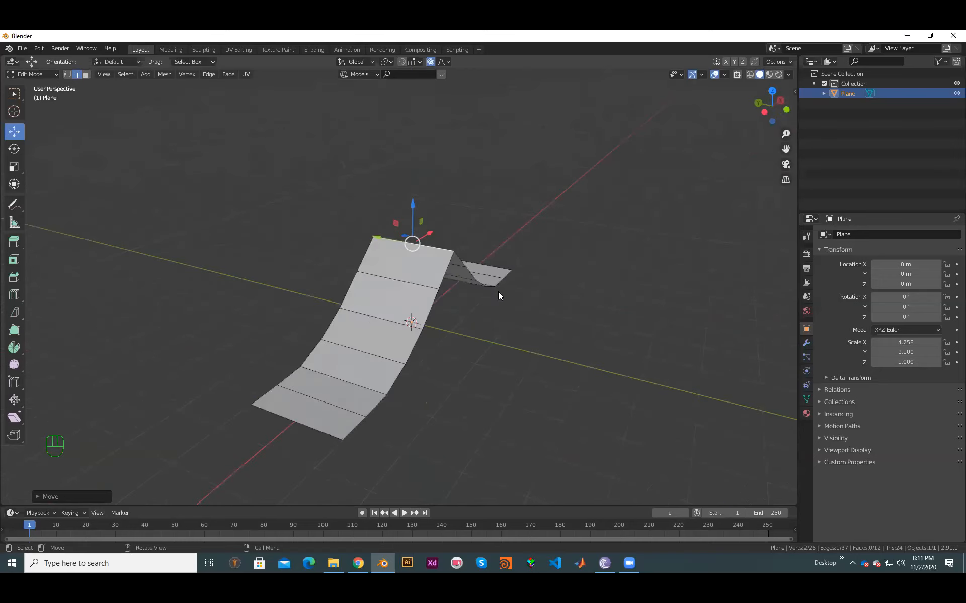
key(Tab)
key(Tab)
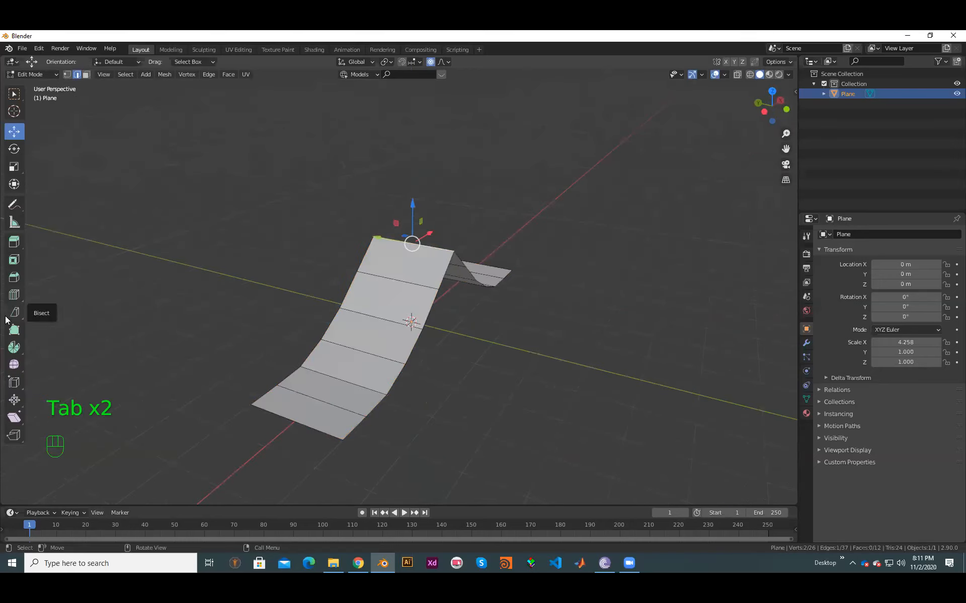
middle_drag(435, 396, 429, 397)
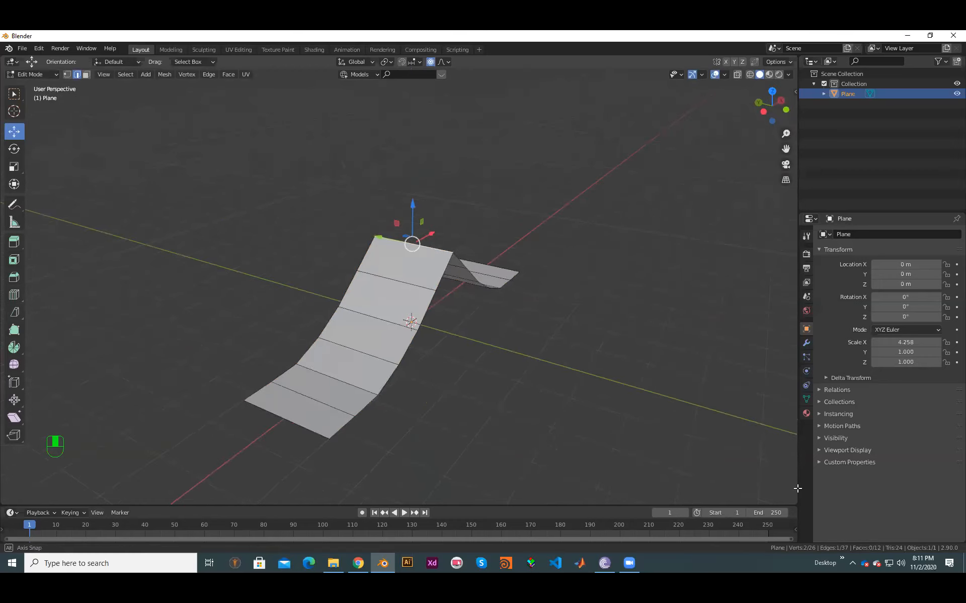
middle_drag(797, 488, 754, 489)
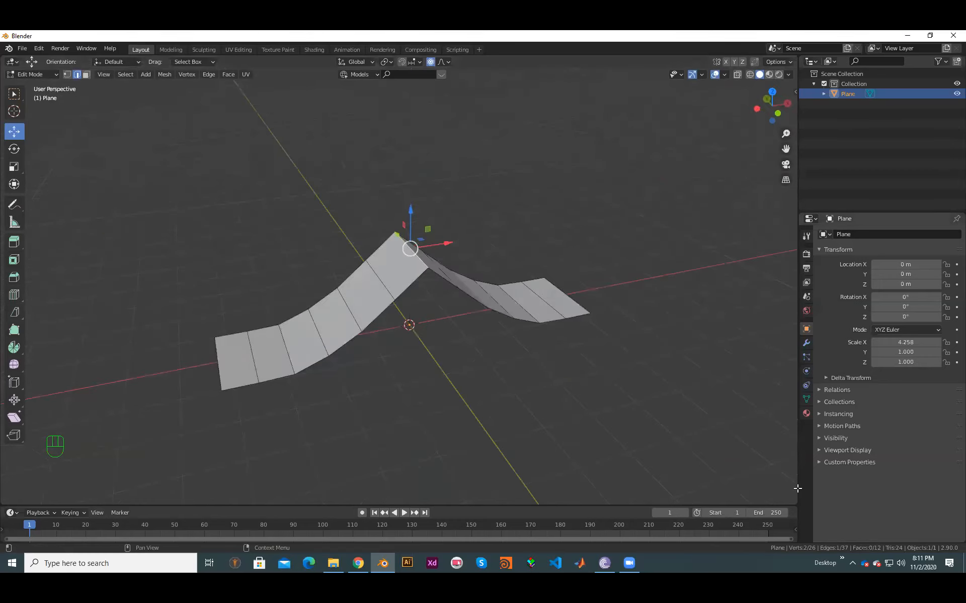
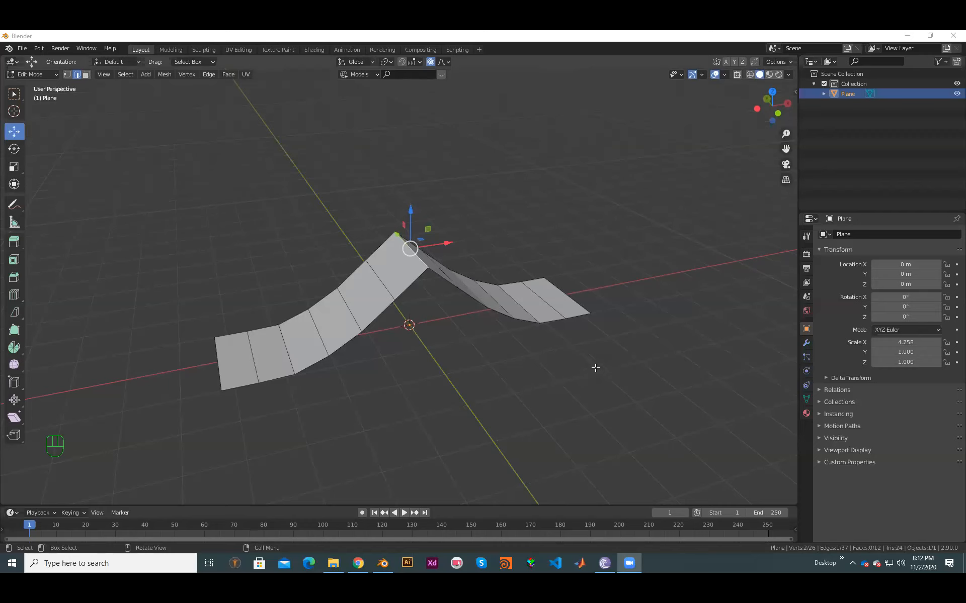
Step: Select an edge on the flat end of the plane's far slope, and inspect the shape in Object Mode before returning to Edit Mode
click(541, 273)
key(Tab)
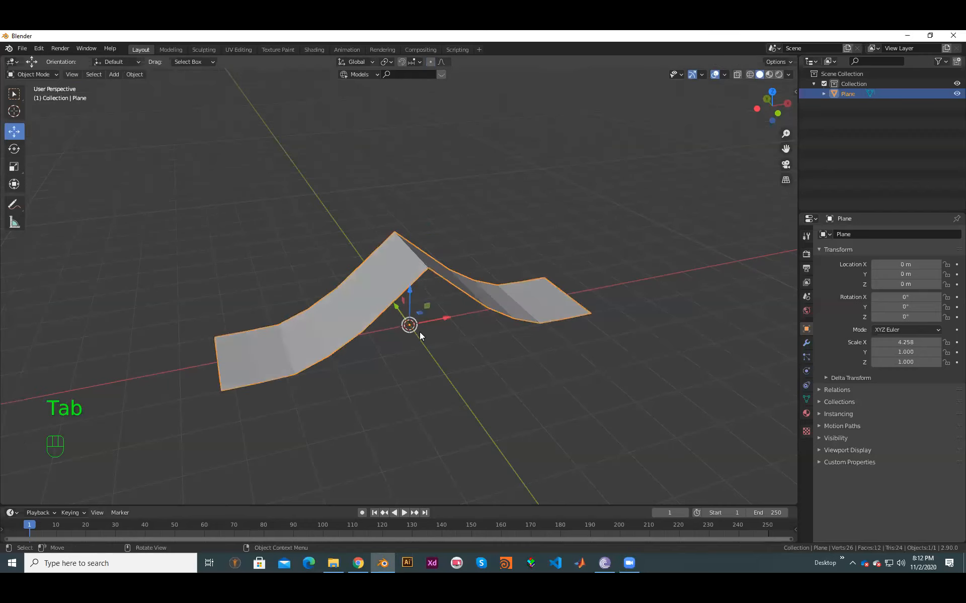
middle_drag(329, 265, 62, 236)
middle_drag(385, 287, 2, 343)
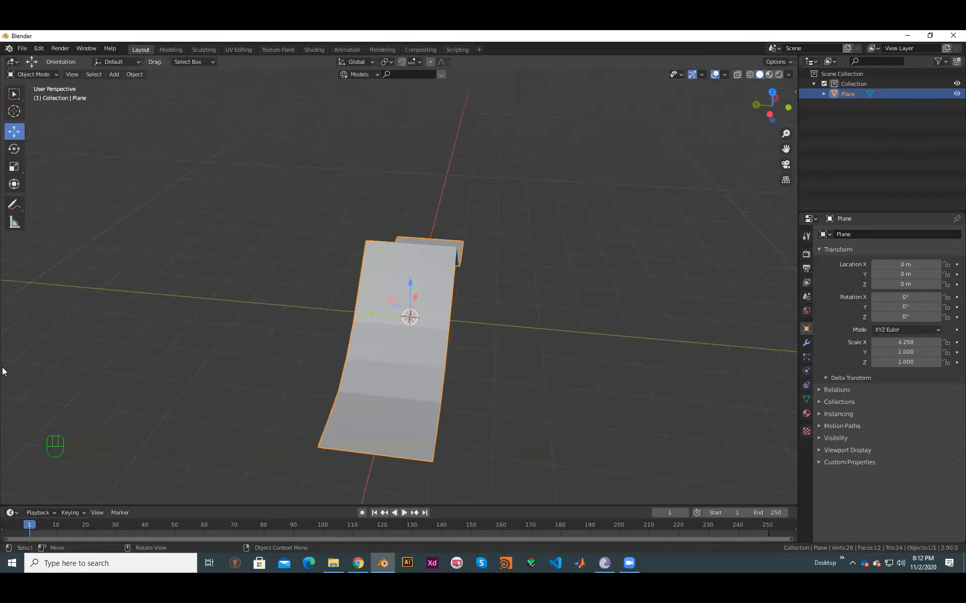
key(Tab)
middle_drag(522, 299, 751, 493)
scroll(751, 494, up, 2)
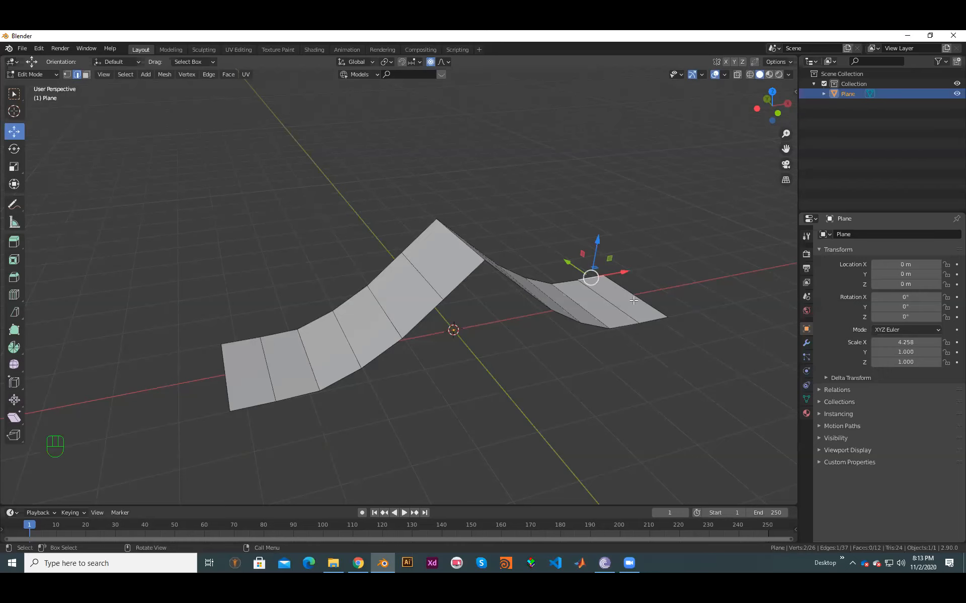
Step: Switch the plane to Object Mode, view the ridge from its end and side, and deselect the plane
key(Tab)
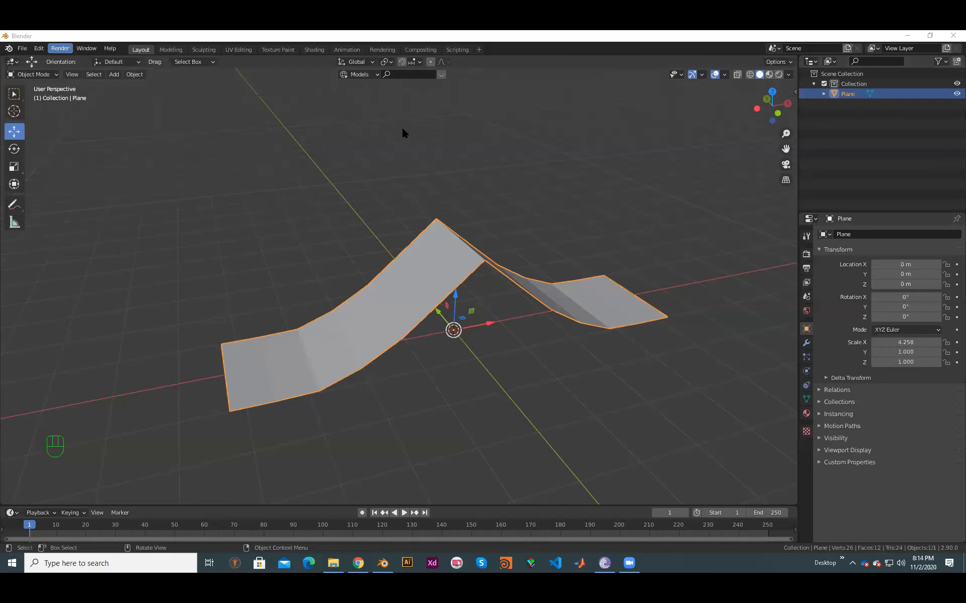
scroll(226, 175, down, 1)
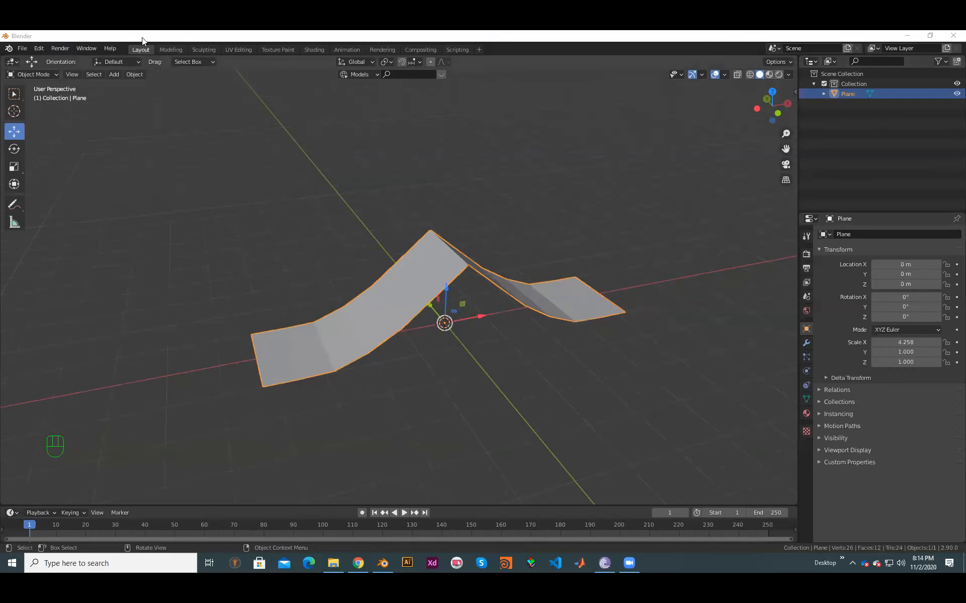
middle_drag(439, 375, 509, 386)
scroll(562, 407, up, 2)
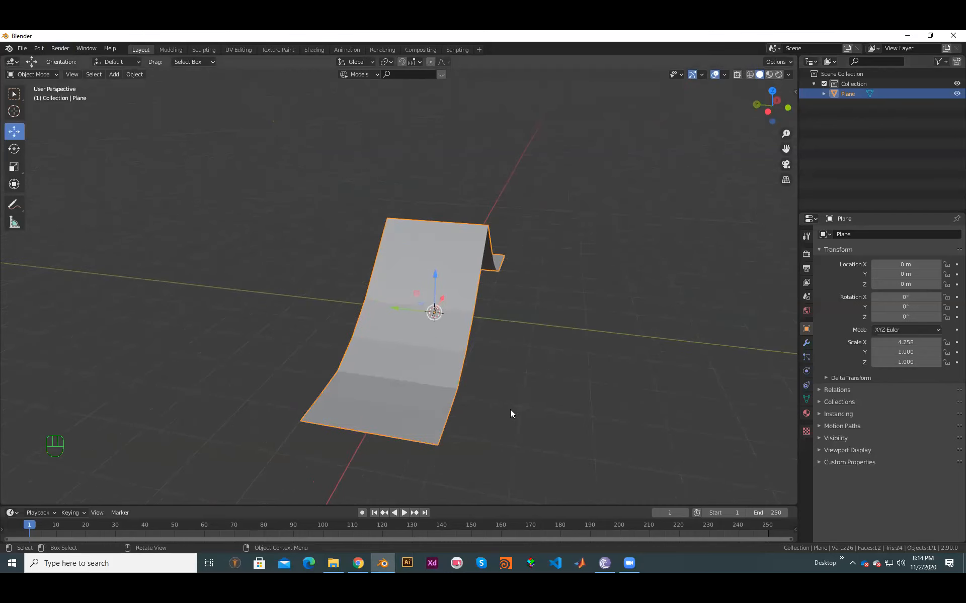
middle_drag(563, 406, 501, 410)
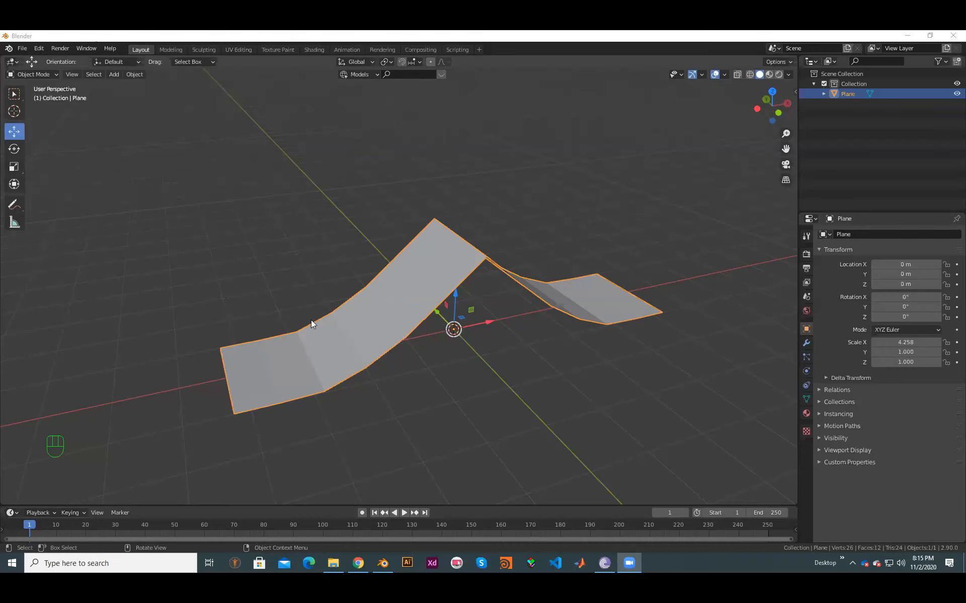
click(677, 401)
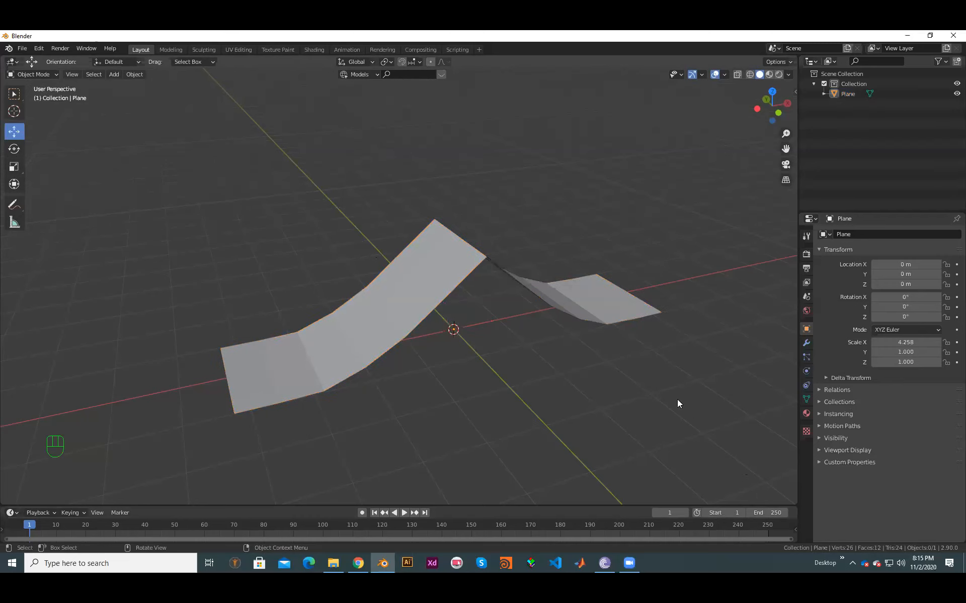
Step: Return the plane to Edit Mode and frame the whole curved ridge in an angled perspective view
key(Tab)
middle_drag(528, 387, 425, 310)
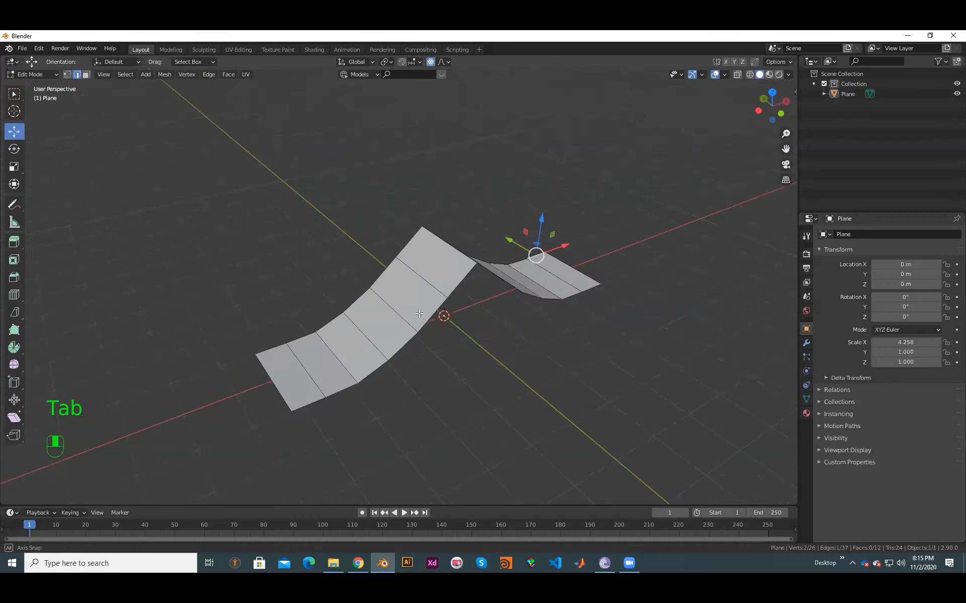
key(Tab)
key(Tab)
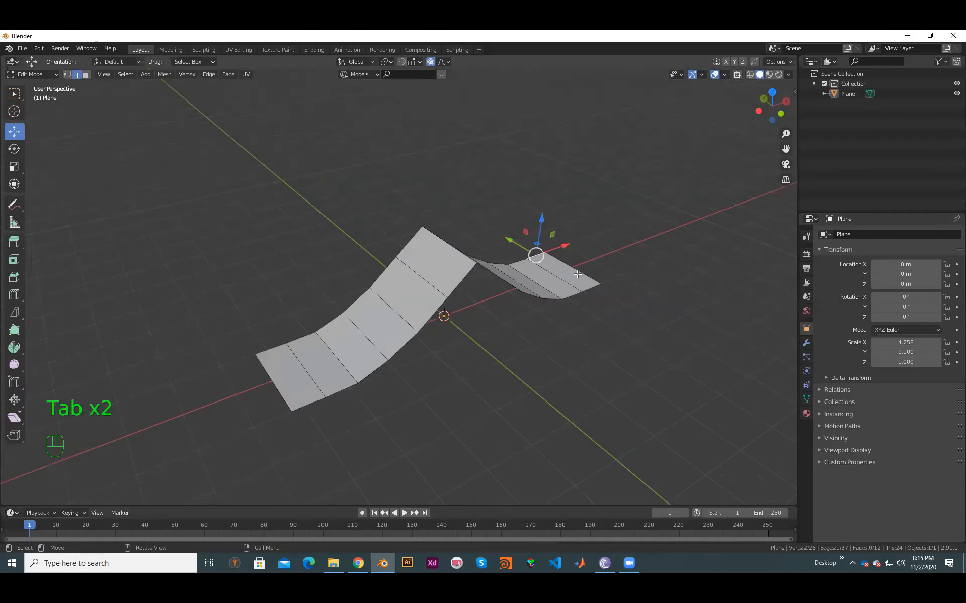
middle_drag(641, 397, 668, 392)
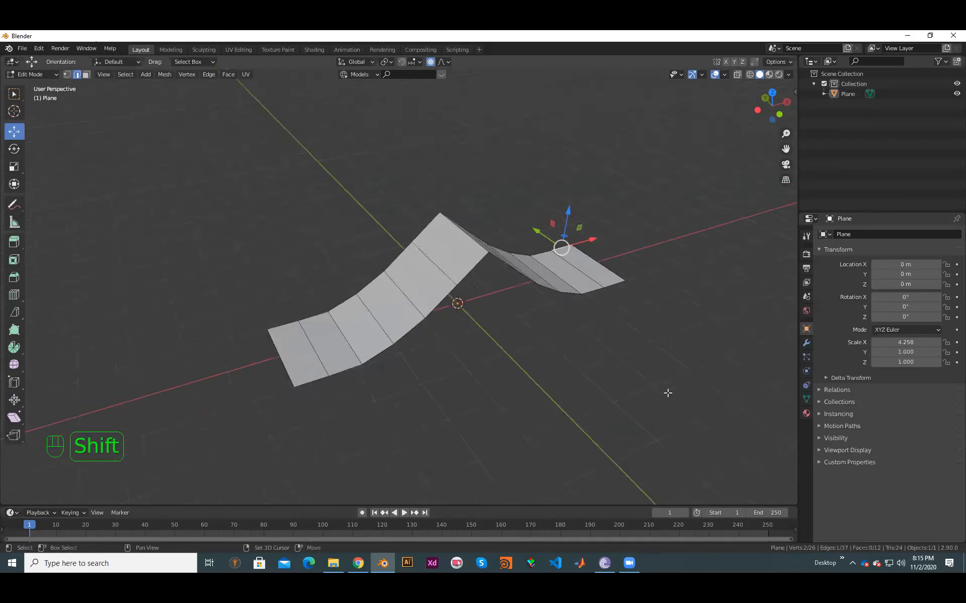
scroll(611, 372, up, 2)
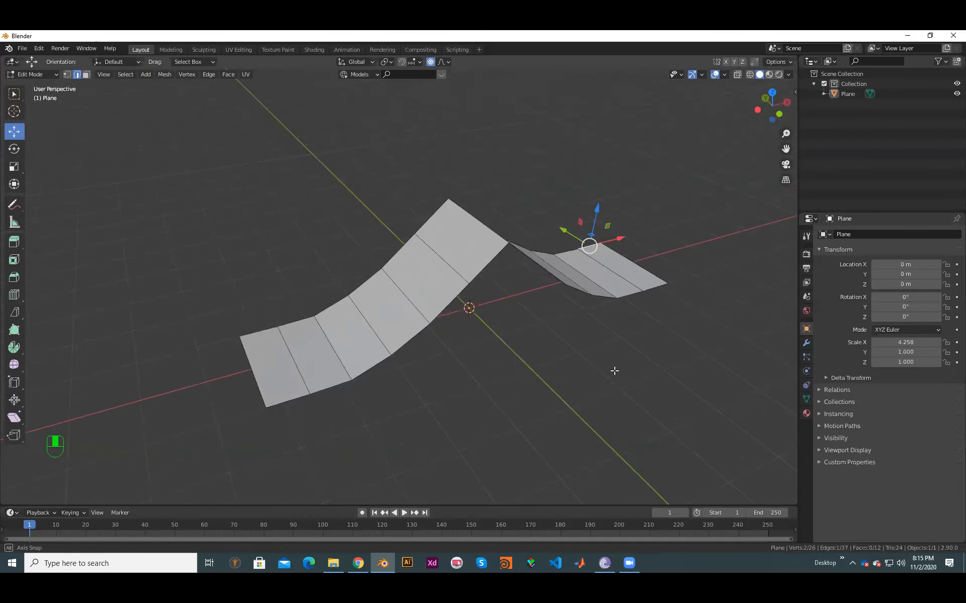
middle_drag(825, 470, 824, 470)
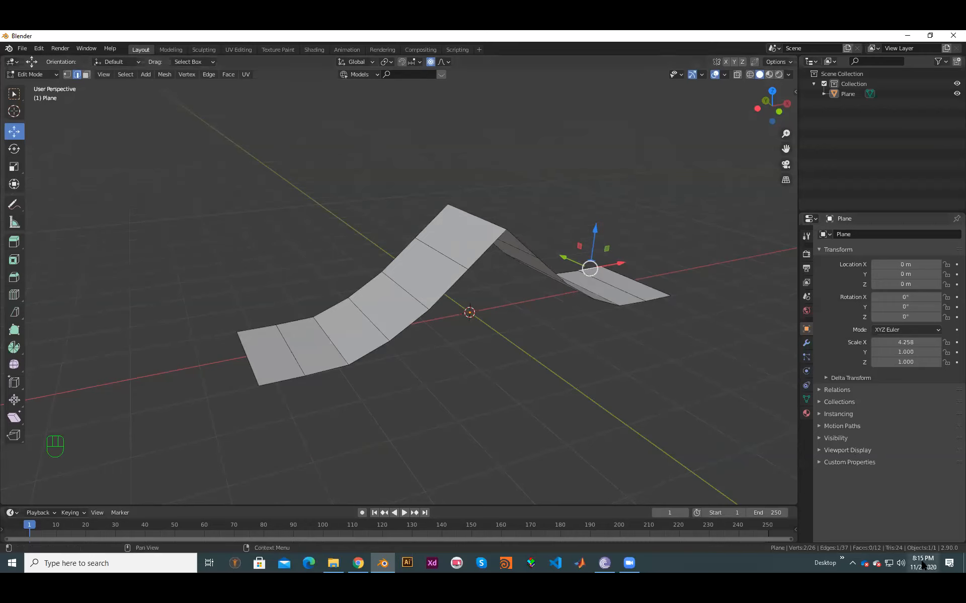
mouse_move(923, 566)
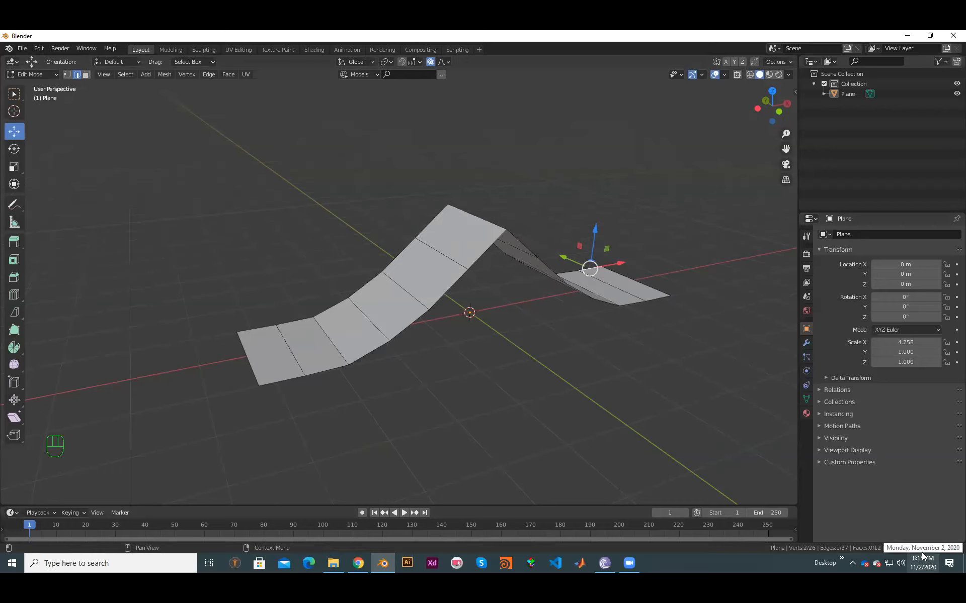